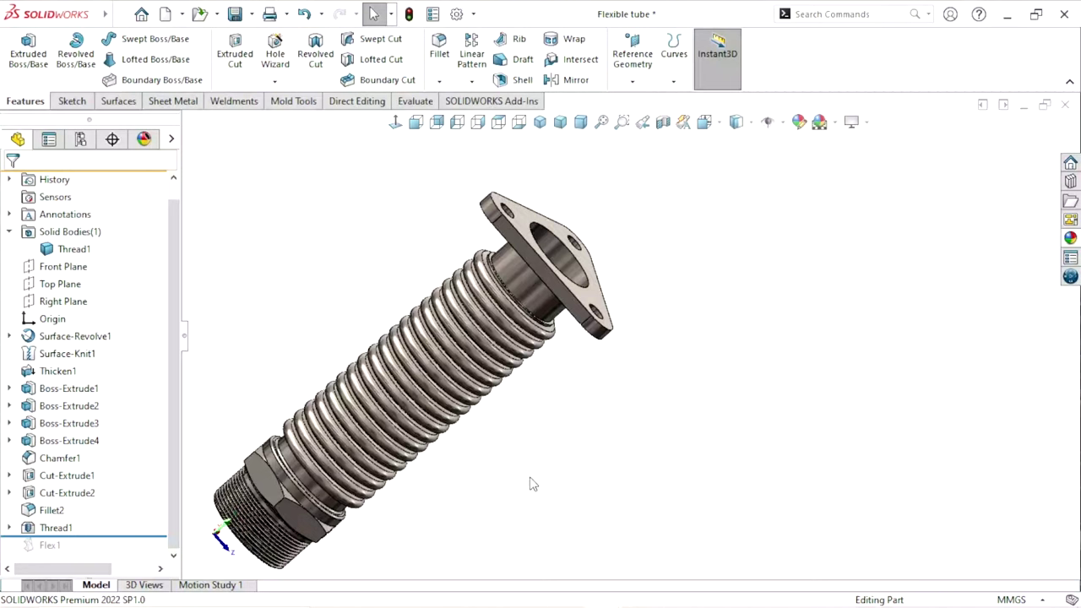
# Inspect the tube and triangular flange from several angles, then roll the history forward past Flex1
pyautogui.moveTo(530, 483)
pyautogui.mouseDown(button='middle')
pyautogui.moveTo(588, 311)
pyautogui.moveTo(541, 438)
pyautogui.mouseUp(button='middle')
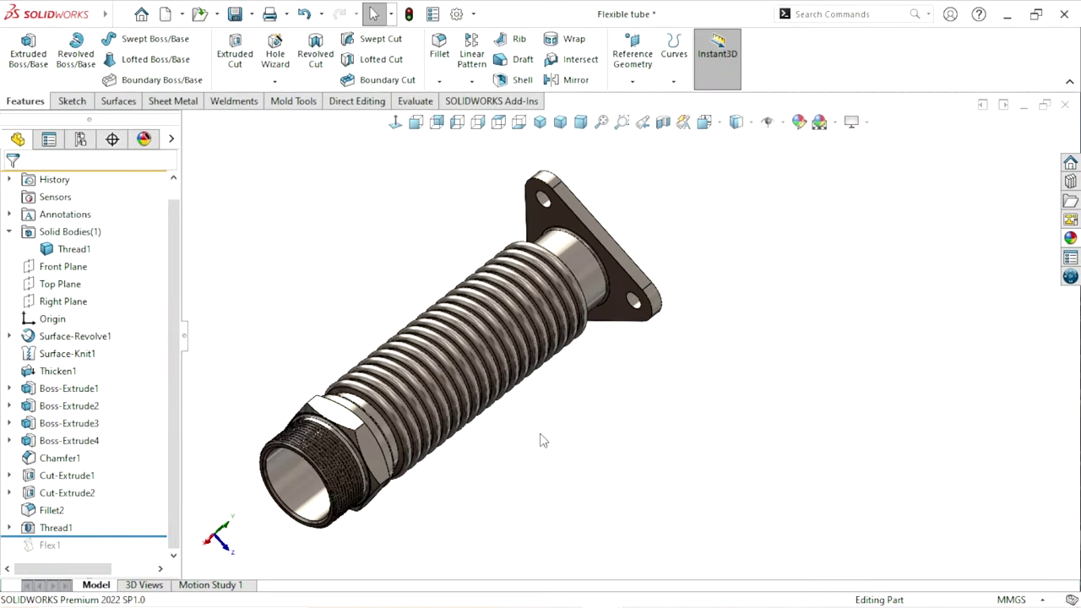
pyautogui.moveTo(544, 410); pyautogui.dragTo(422, 417, button='middle')
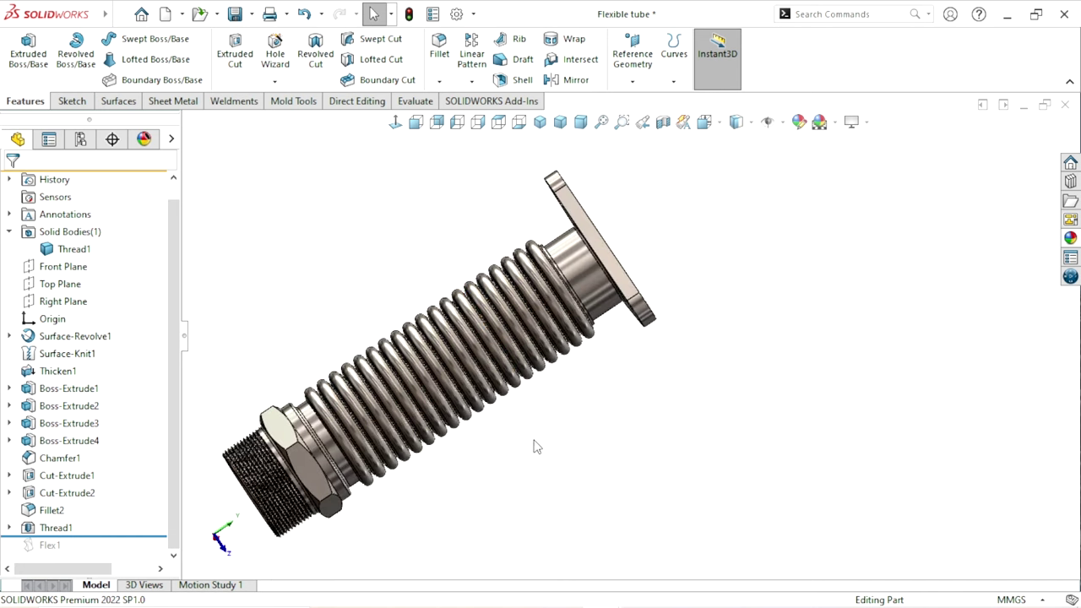
pyautogui.moveTo(566, 439)
pyautogui.mouseDown(button='middle')
pyautogui.moveTo(588, 238)
pyautogui.moveTo(567, 379)
pyautogui.moveTo(510, 242)
pyautogui.mouseUp(button='middle')
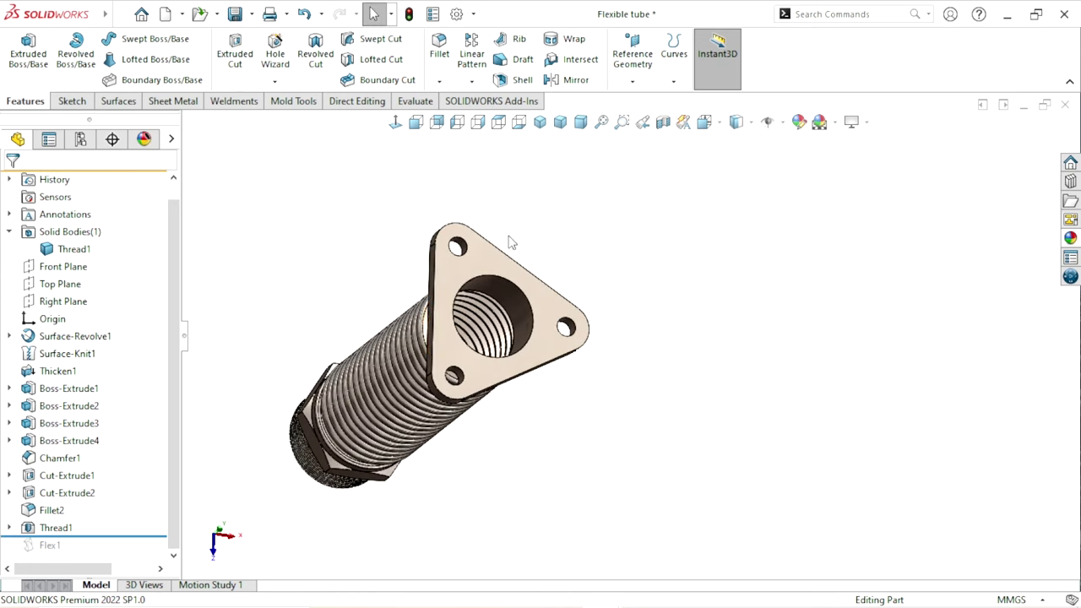
pyautogui.moveTo(501, 453); pyautogui.dragTo(456, 452, button='middle')
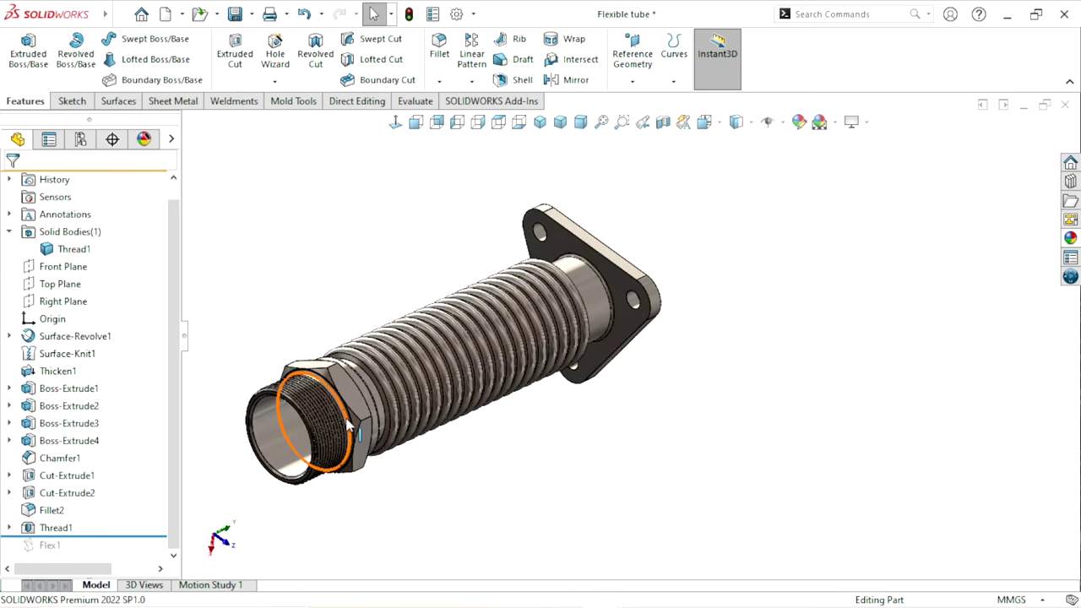
pyautogui.scroll(-3, 452, 452)
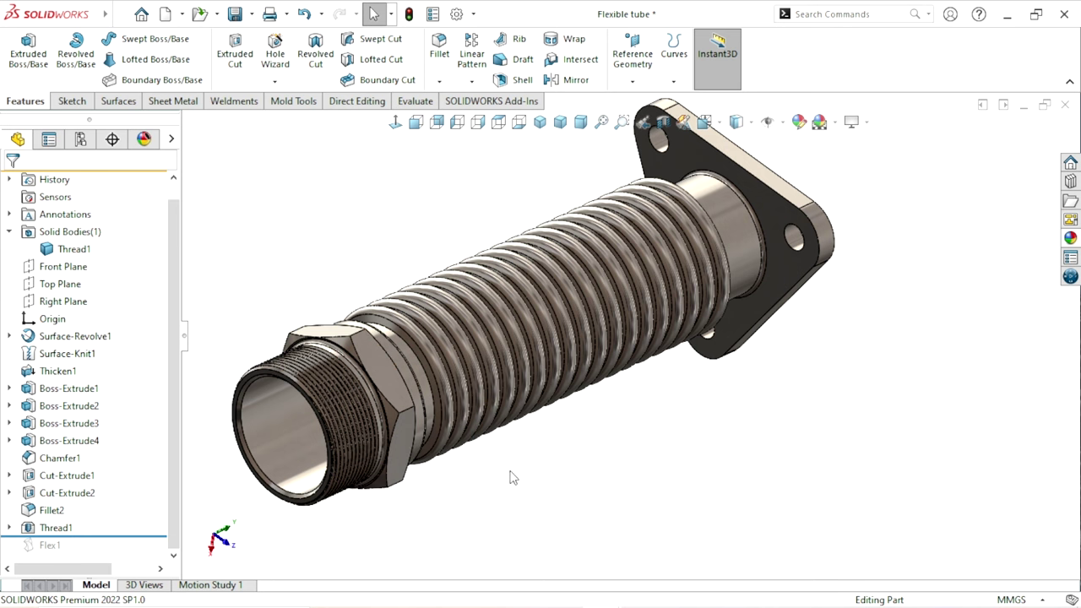
pyautogui.scroll(3, 583, 405)
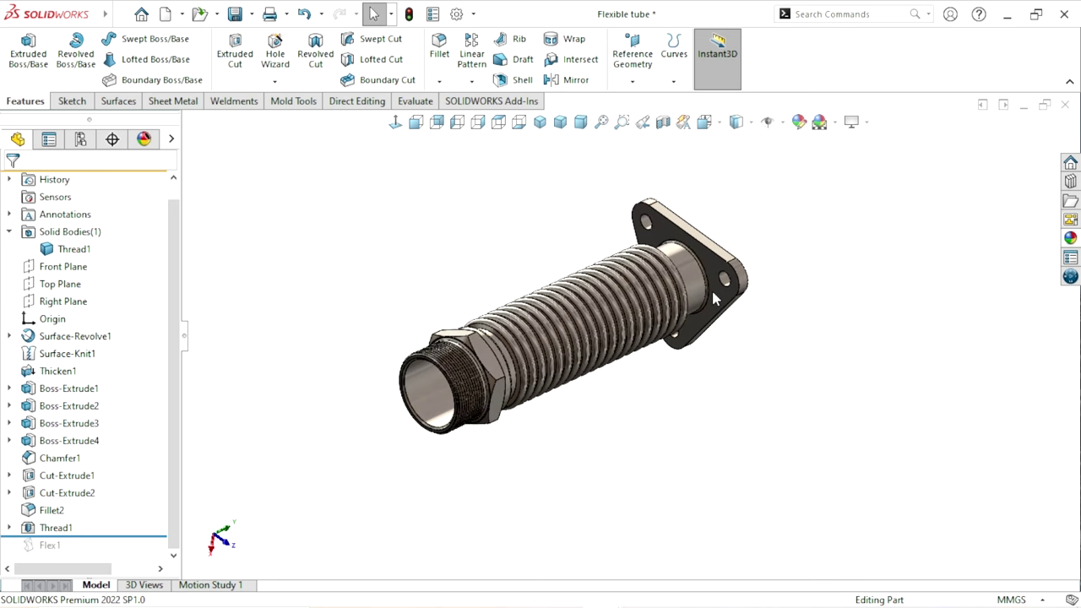
pyautogui.moveTo(692, 294); pyautogui.dragTo(579, 490, button='middle')
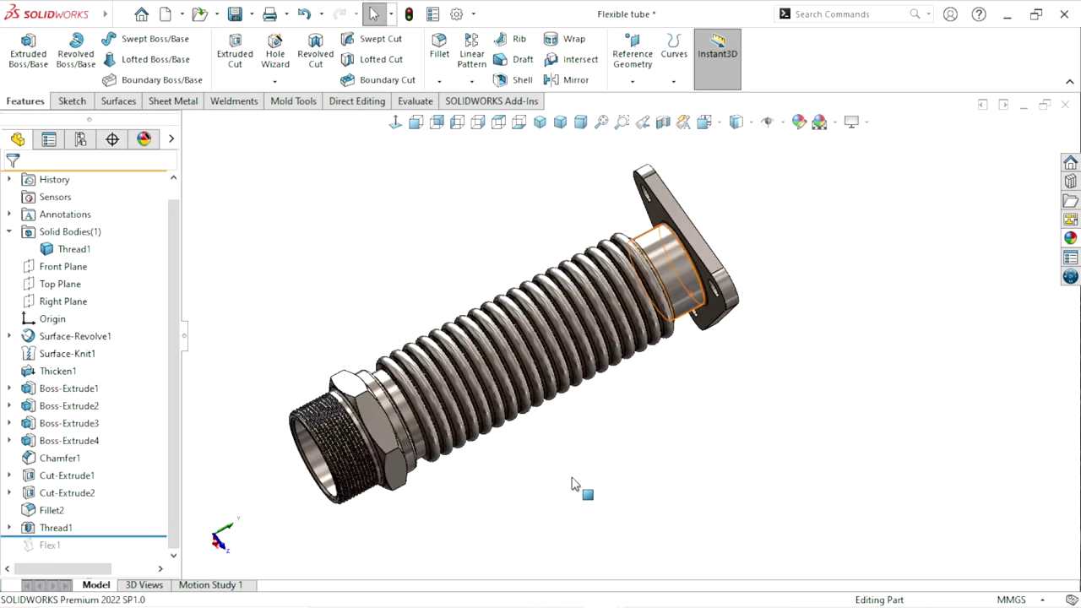
pyautogui.moveTo(746, 297)
pyautogui.mouseDown(button='middle')
pyautogui.moveTo(705, 391)
pyautogui.moveTo(692, 459)
pyautogui.mouseUp(button='middle')
pyautogui.scroll(2, 651, 434)
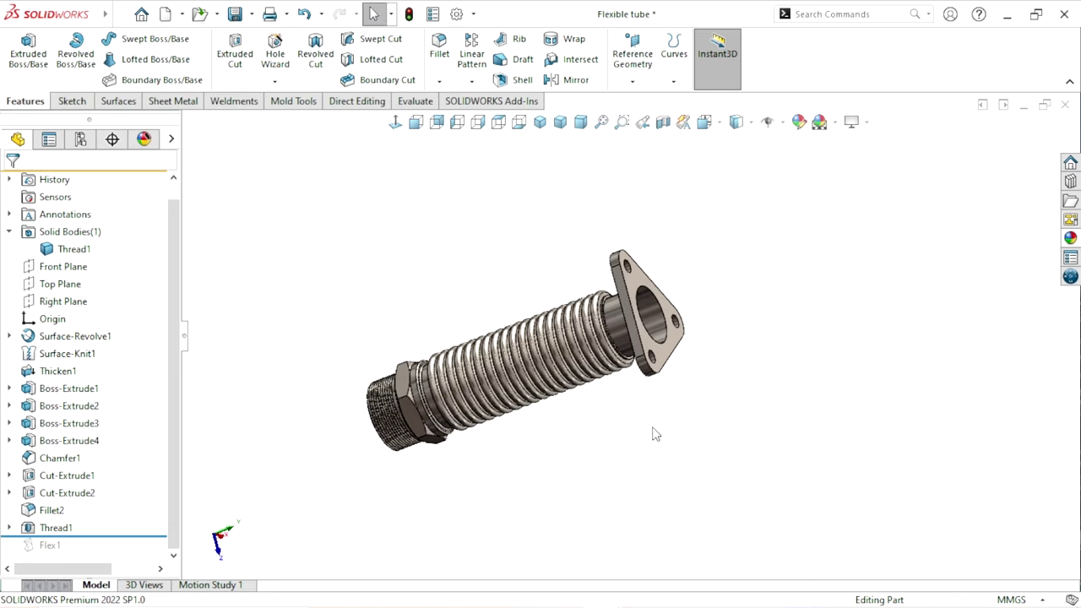
pyautogui.scroll(-2, 673, 353)
pyautogui.moveTo(620, 463)
pyautogui.mouseDown(button='middle')
pyautogui.moveTo(646, 397)
pyautogui.moveTo(680, 385)
pyautogui.moveTo(622, 428)
pyautogui.moveTo(647, 309)
pyautogui.mouseUp(button='middle')
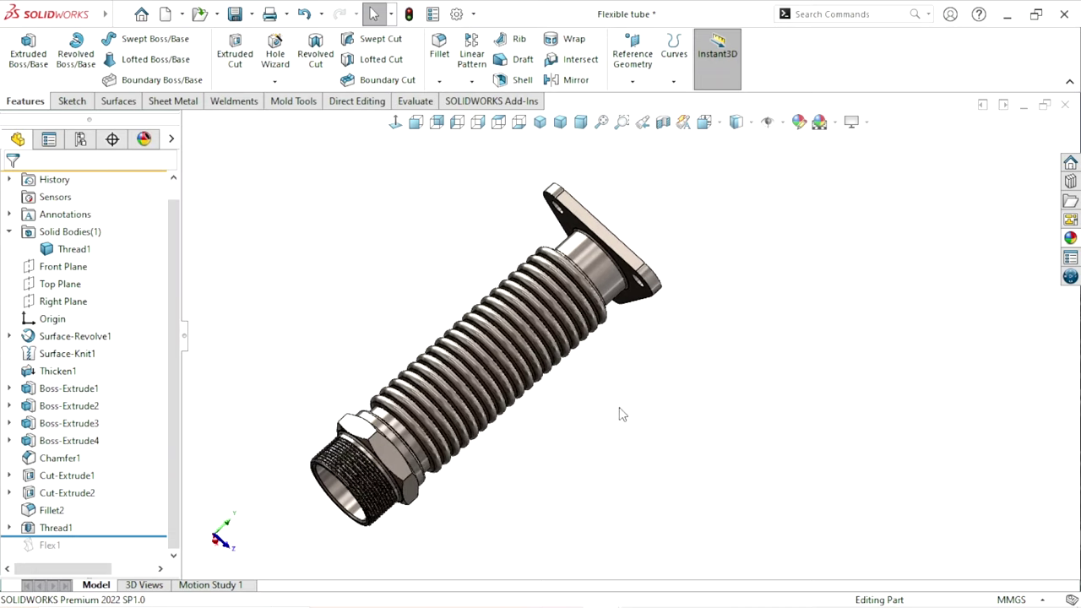
pyautogui.moveTo(623, 415); pyautogui.dragTo(573, 484, button='middle')
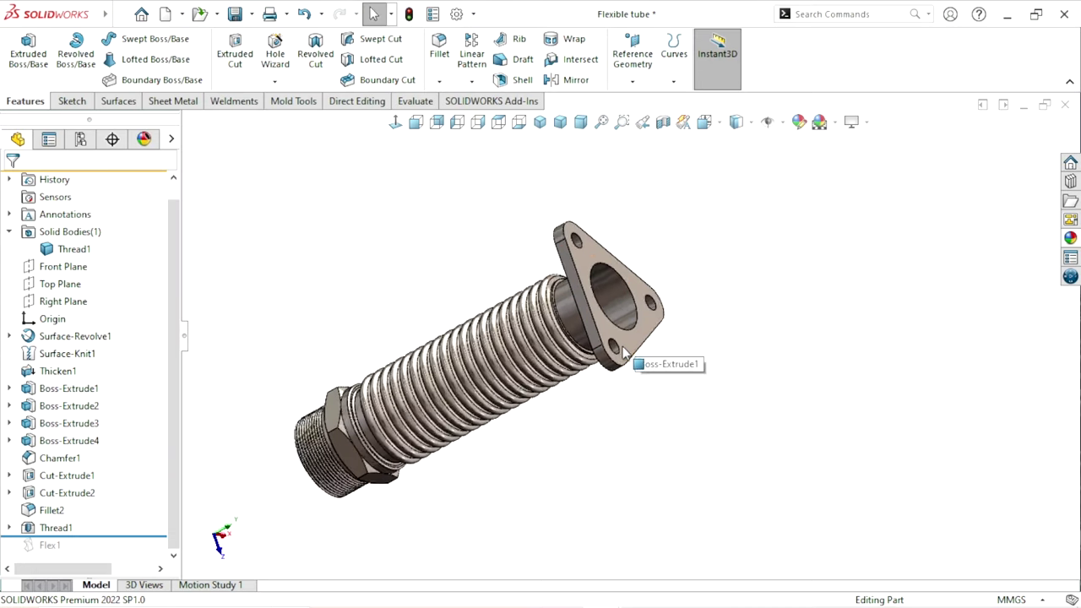
pyautogui.scroll(-2, 545, 456)
pyautogui.moveTo(545, 456); pyautogui.dragTo(473, 439, button='middle')
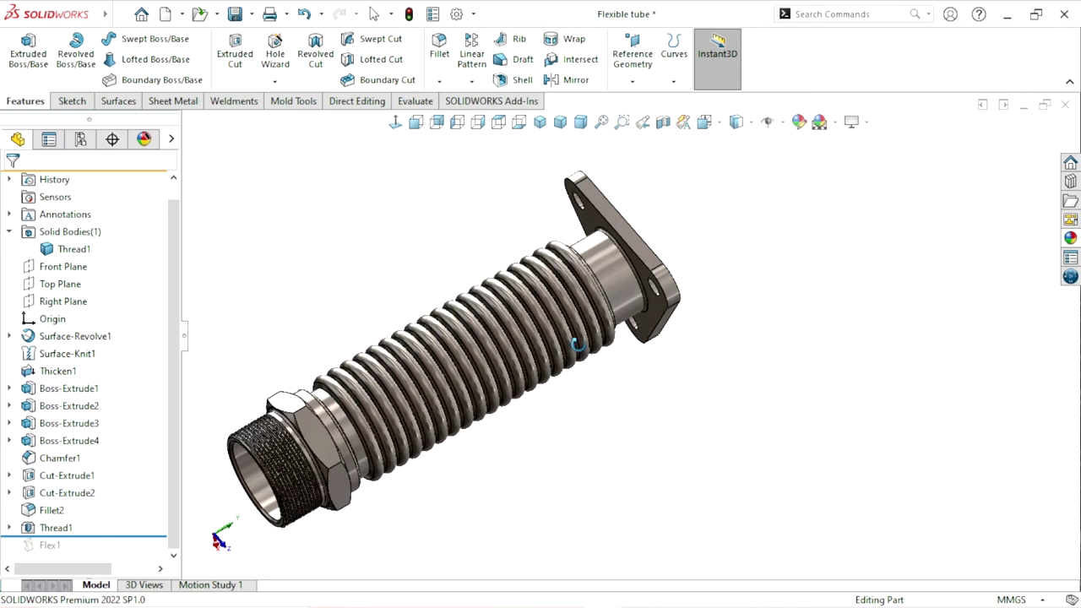
pyautogui.moveTo(108, 534); pyautogui.dragTo(109, 554)
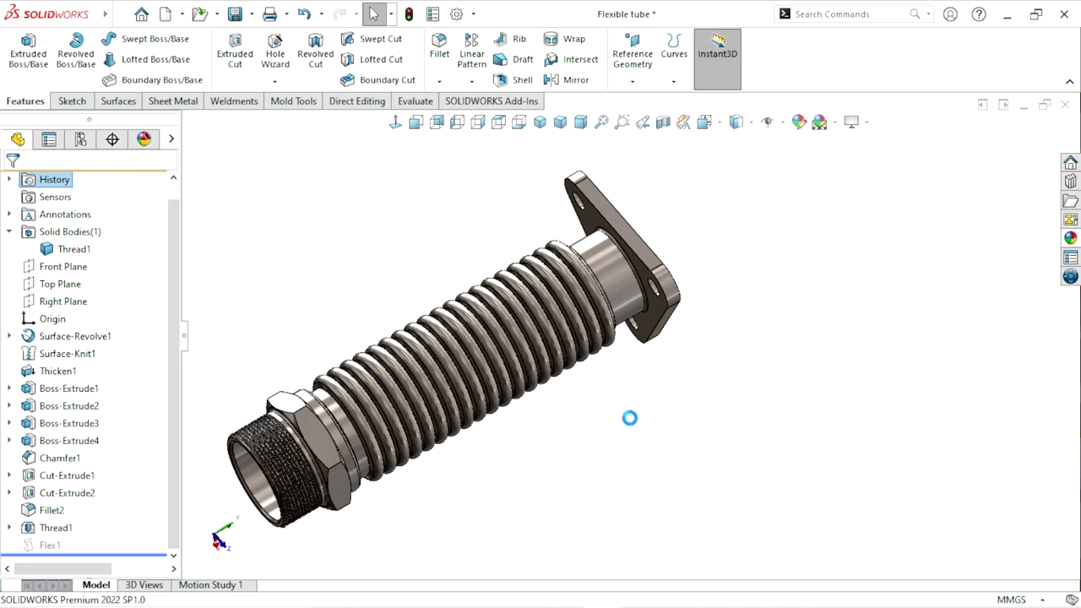
# Orbit and zoom around the bent tube to inspect the bend with the flange edge-on
pyautogui.moveTo(543, 451)
pyautogui.mouseDown(button='middle')
pyautogui.moveTo(515, 527)
pyautogui.moveTo(530, 433)
pyautogui.moveTo(576, 451)
pyautogui.mouseUp(button='middle')
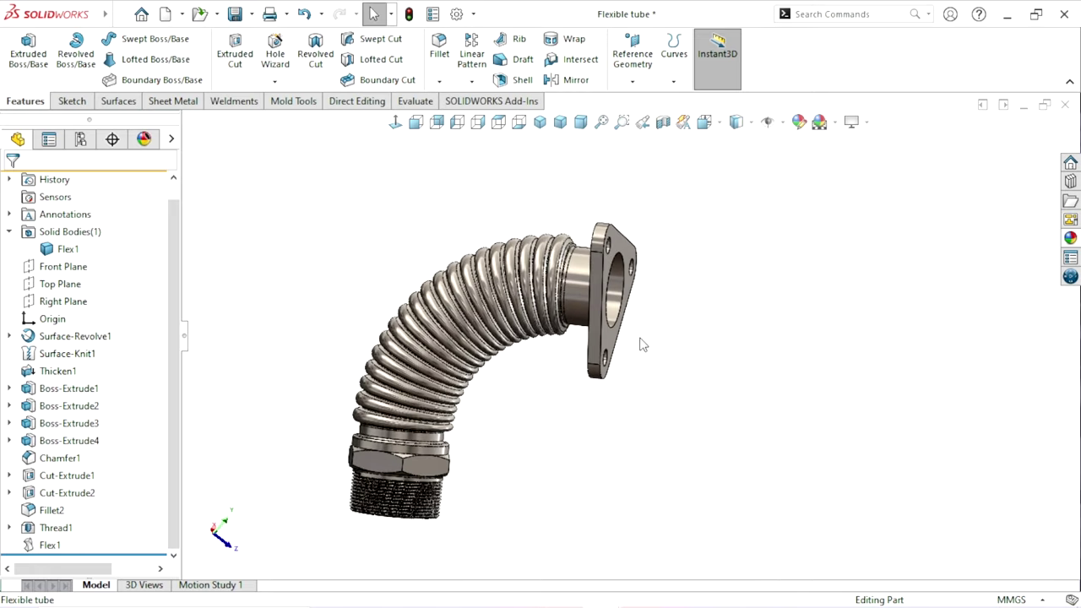
pyautogui.scroll(-2, 659, 343)
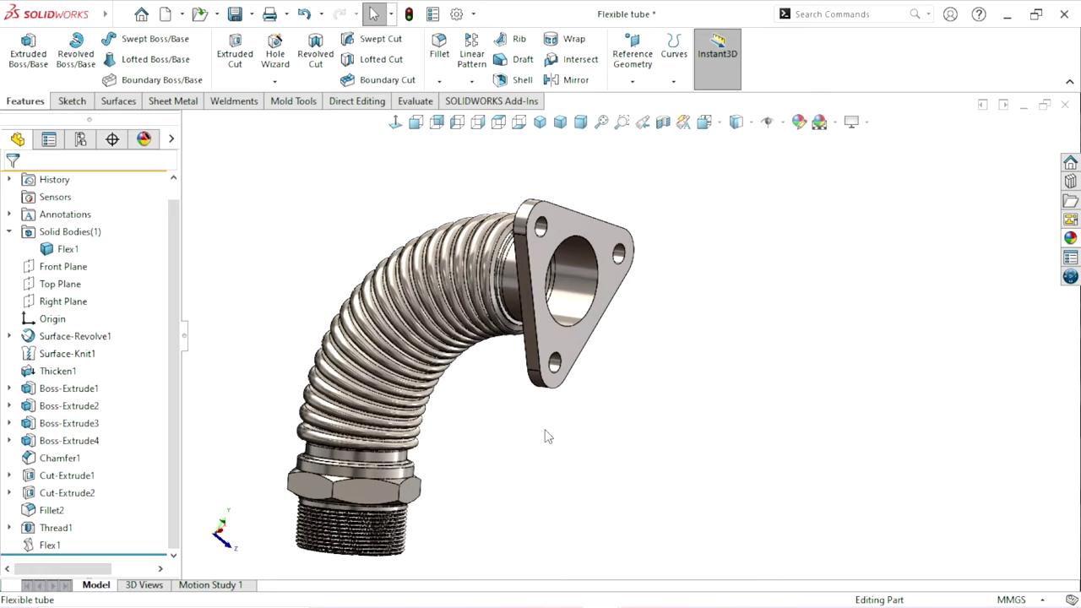
pyautogui.moveTo(546, 437)
pyautogui.mouseDown(button='middle')
pyautogui.moveTo(543, 456)
pyautogui.moveTo(603, 386)
pyautogui.moveTo(608, 444)
pyautogui.moveTo(603, 388)
pyautogui.moveTo(664, 338)
pyautogui.mouseUp(button='middle')
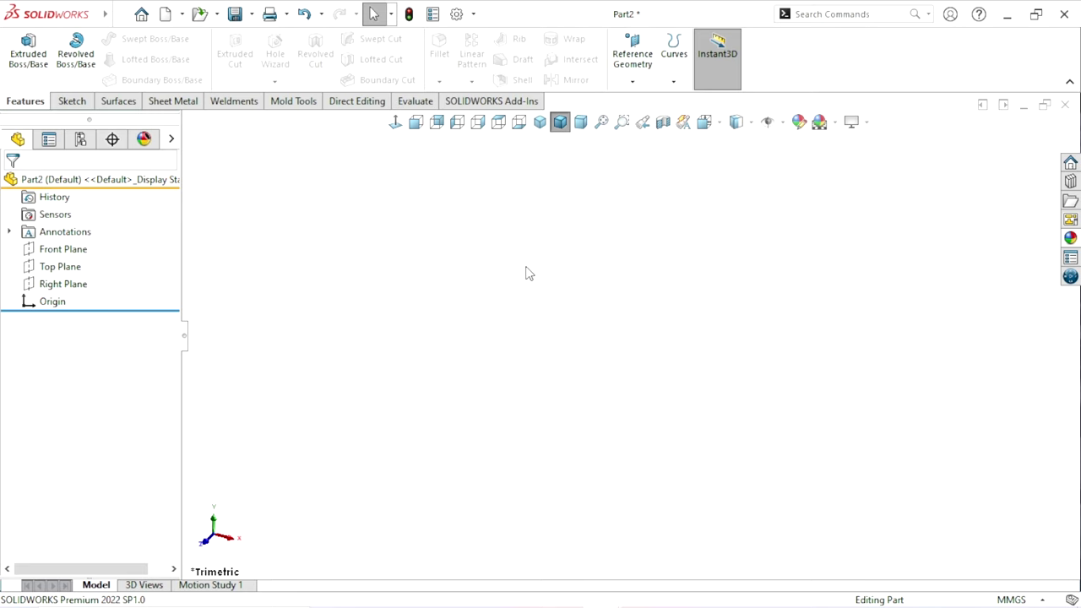
# Sketch on the Front Plane and draw a vertical centerline rising from the origin
pyautogui.click(63, 249)
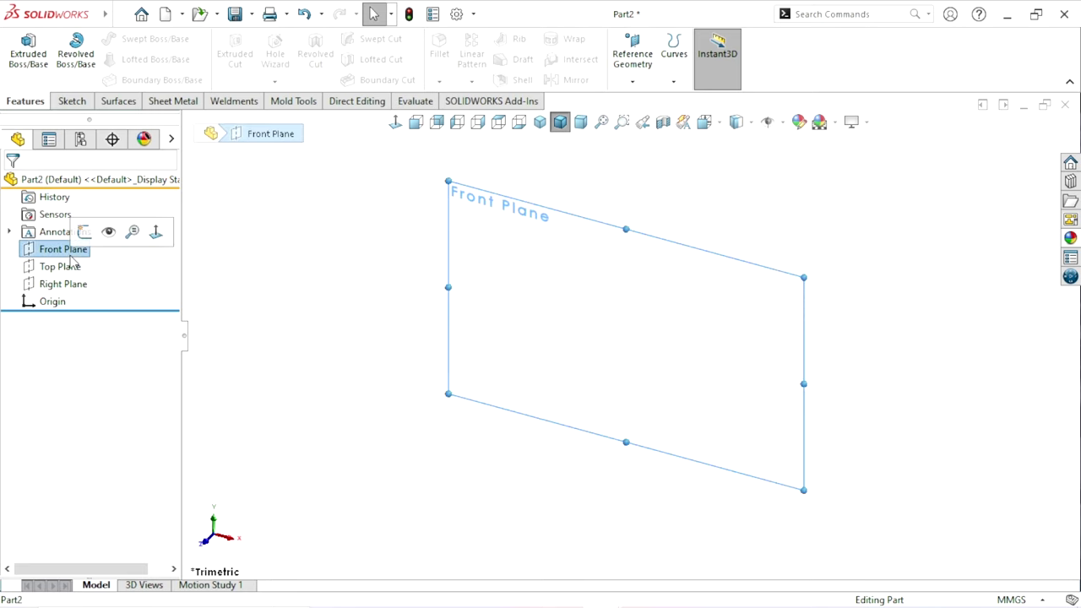
pyautogui.click(88, 229)
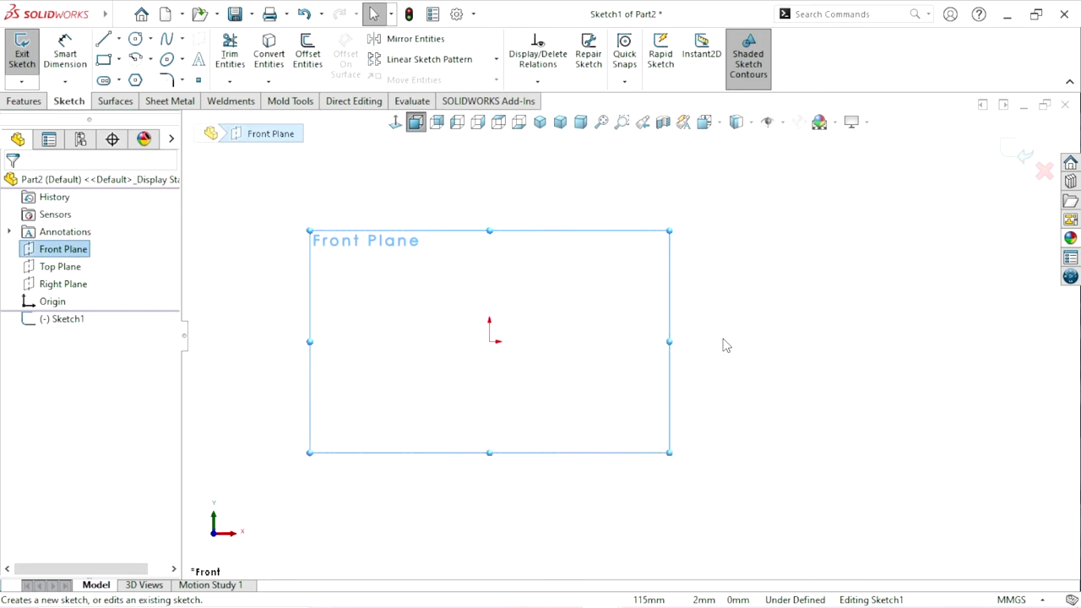
pyautogui.click(119, 38)
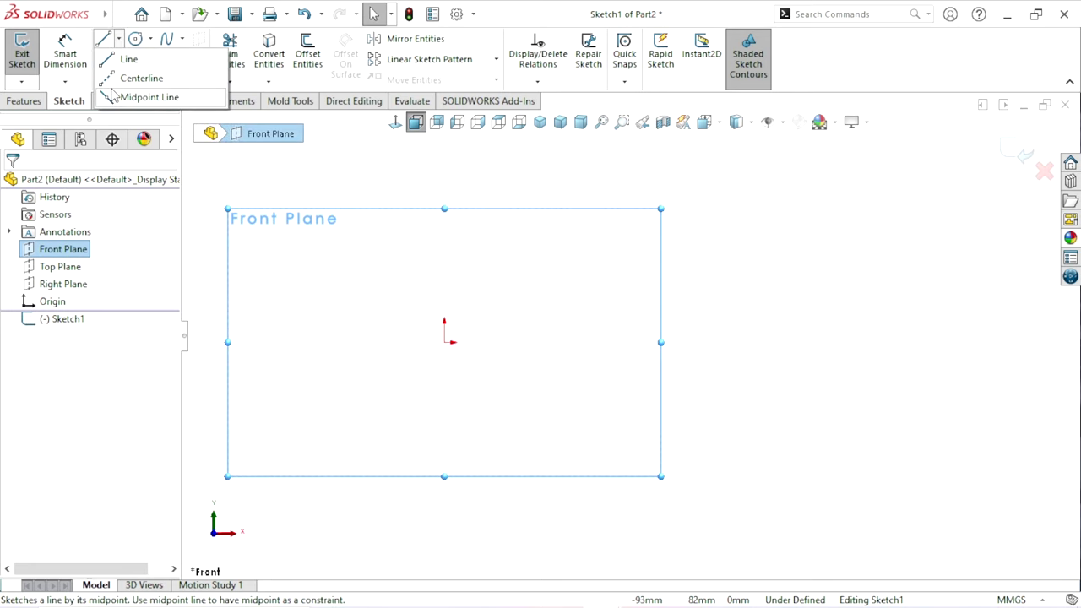
pyautogui.click(118, 77)
pyautogui.scroll(-3, 628, 228)
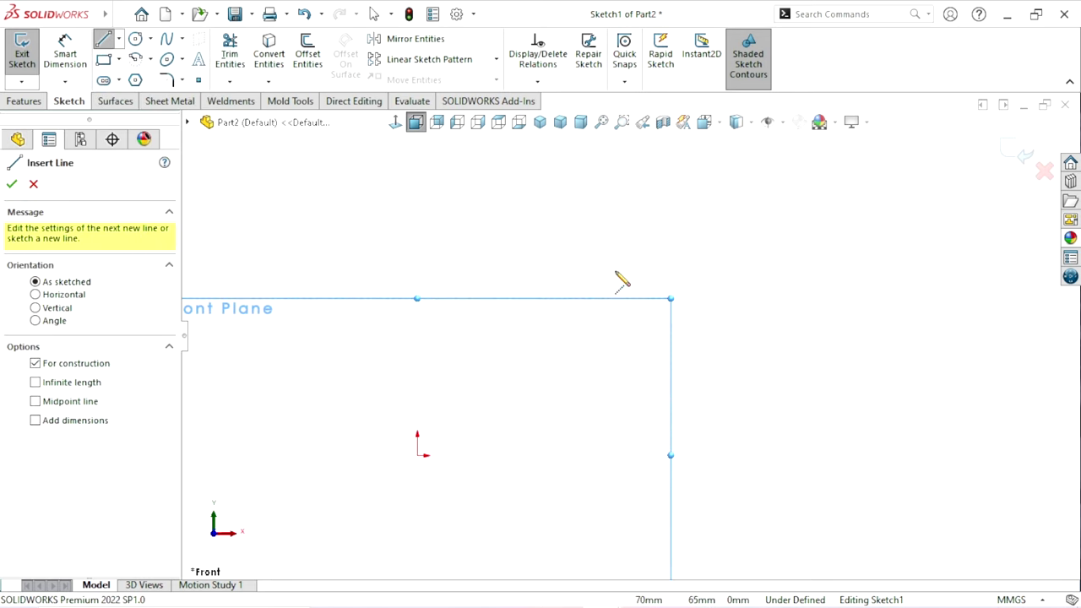
pyautogui.click(416, 456)
pyautogui.click(417, 175)
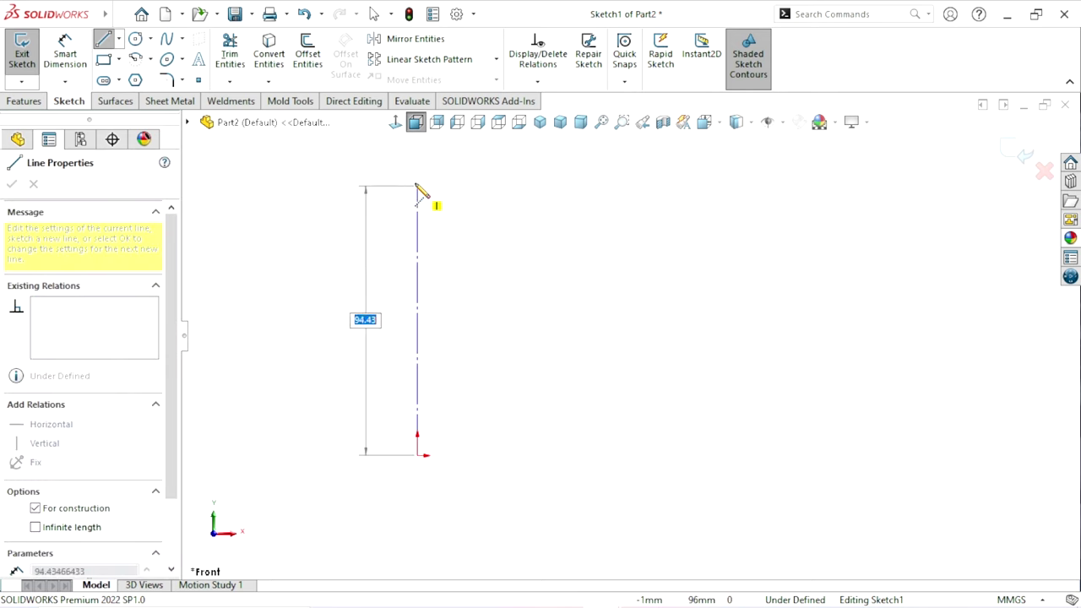
pyautogui.rightClick(465, 246)
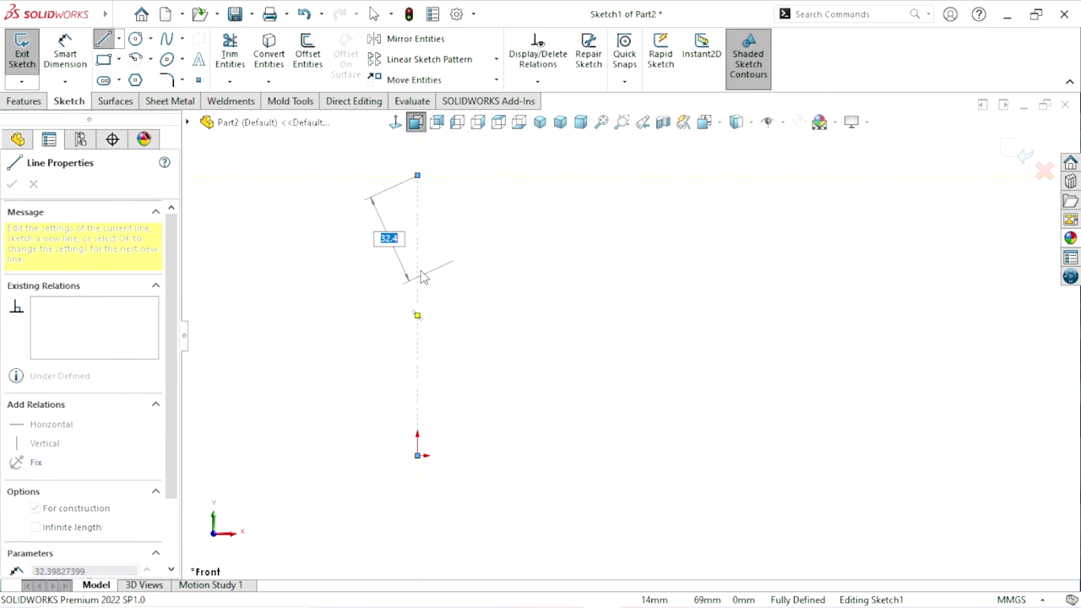
pyautogui.press('Escape')
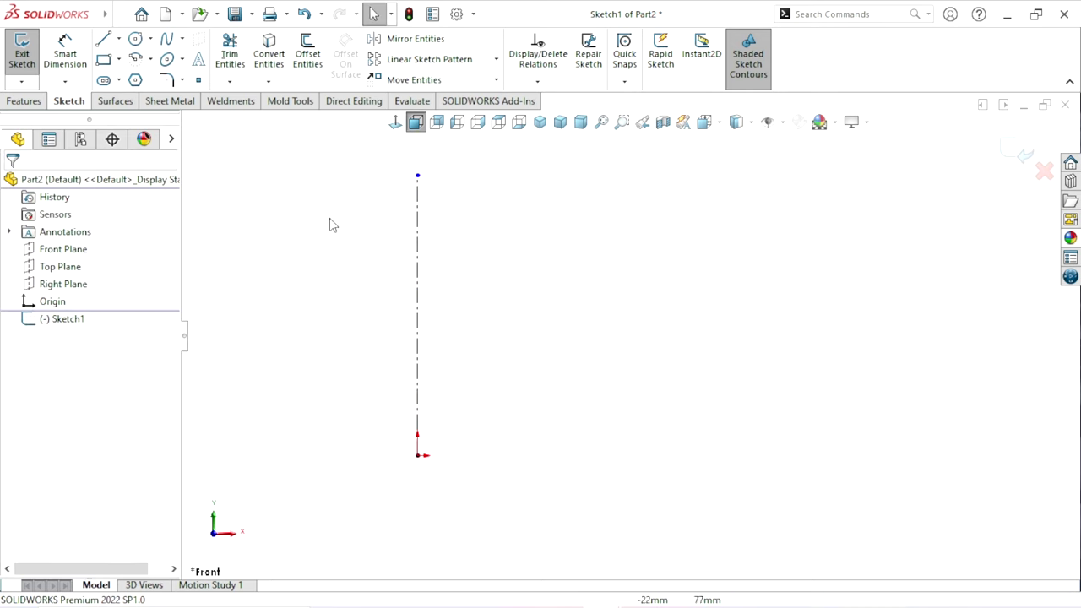
# Add a length dimension to the centerline, entering 1200 and then undoing it
pyautogui.click(71, 34)
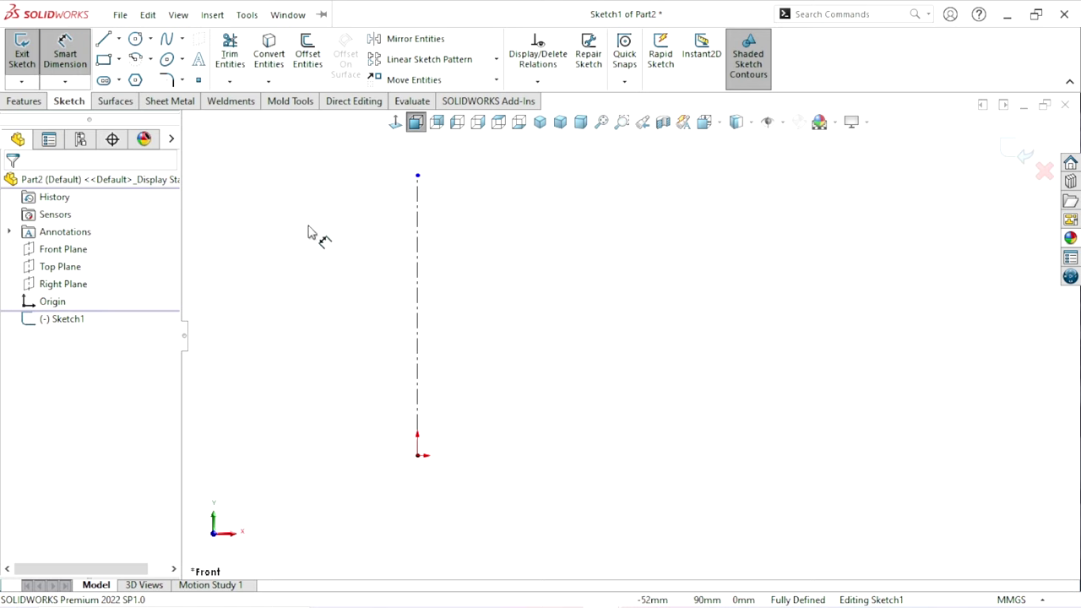
pyautogui.click(419, 318)
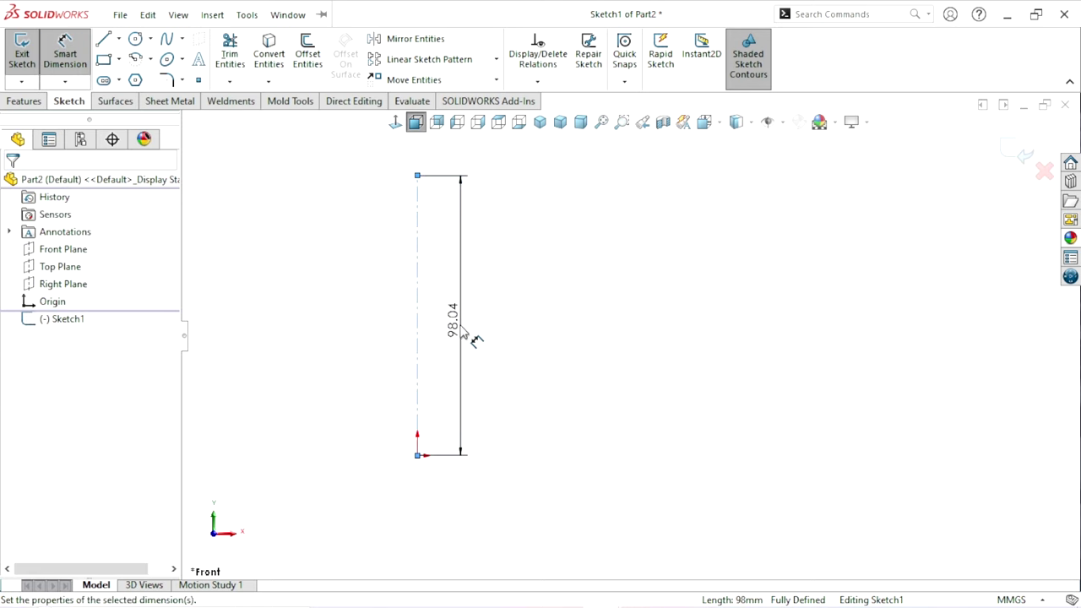
pyautogui.click(461, 329)
pyautogui.write('1200')
pyautogui.press('Return')
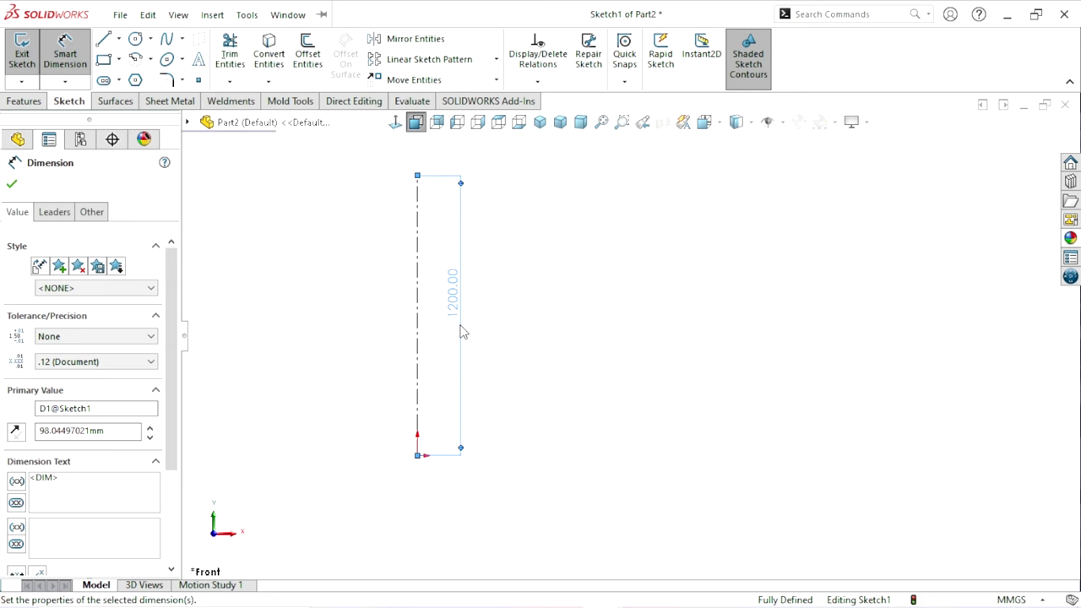
pyautogui.press('Escape')
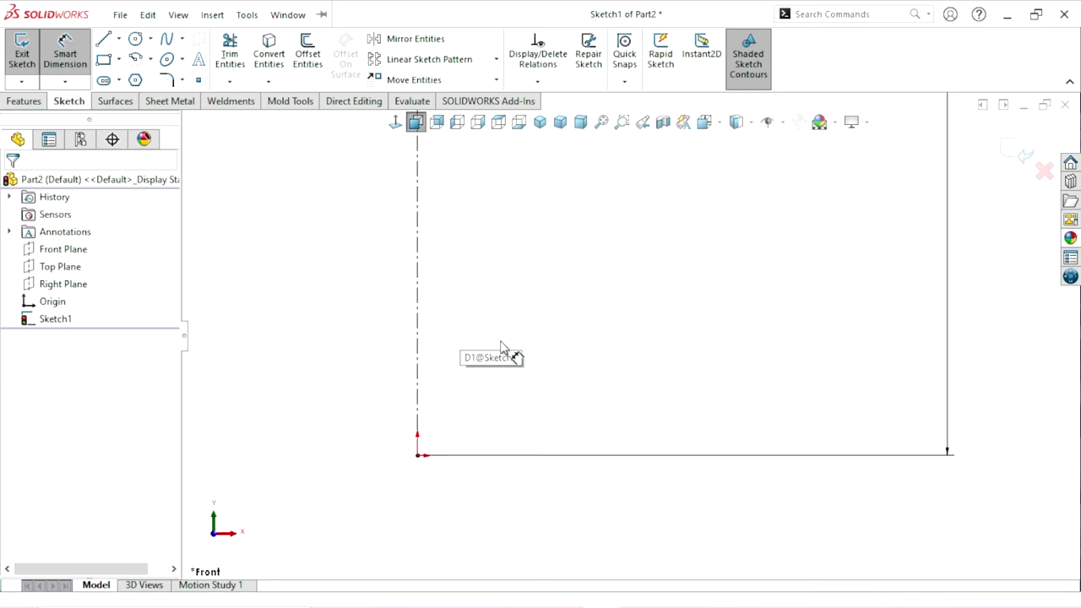
pyautogui.hotkey('ctrl', 'z')
# Reposition the centerline's length dimension and set it to 120 mm
pyautogui.scroll(-3, 780, 361)
pyautogui.moveTo(681, 330); pyautogui.dragTo(386, 321)
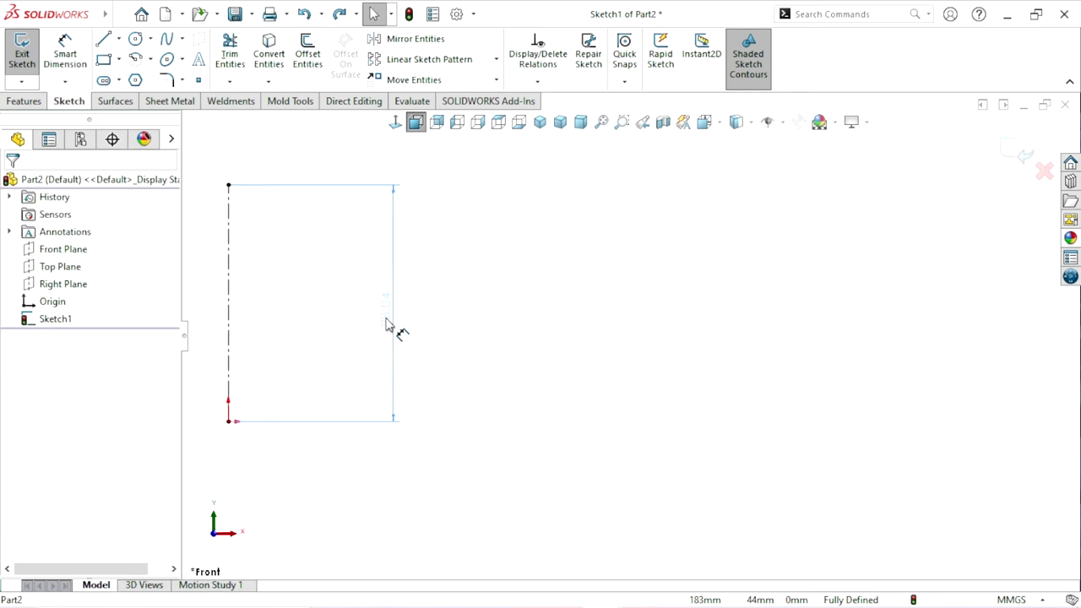
pyautogui.doubleClick(369, 312)
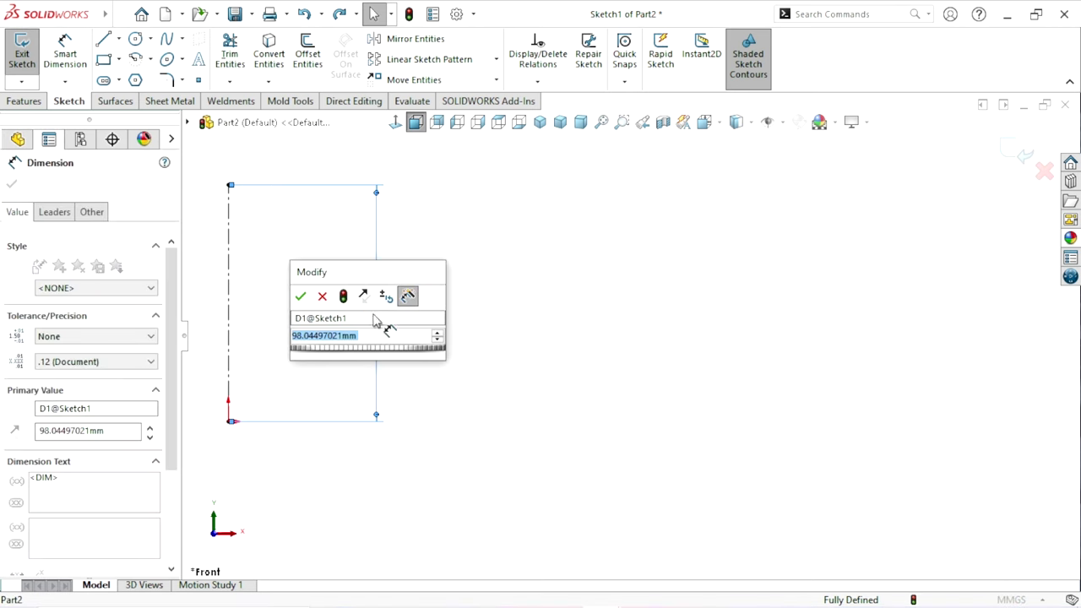
pyautogui.write('120')
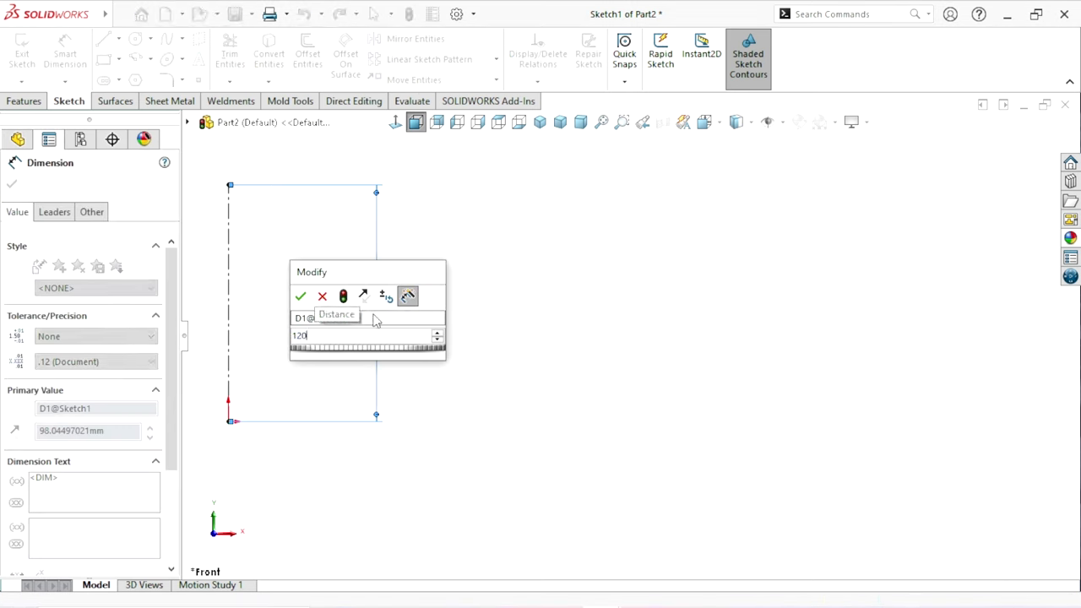
pyautogui.press('Return')
pyautogui.scroll(2, 417, 394)
pyautogui.scroll(-1, 370, 280)
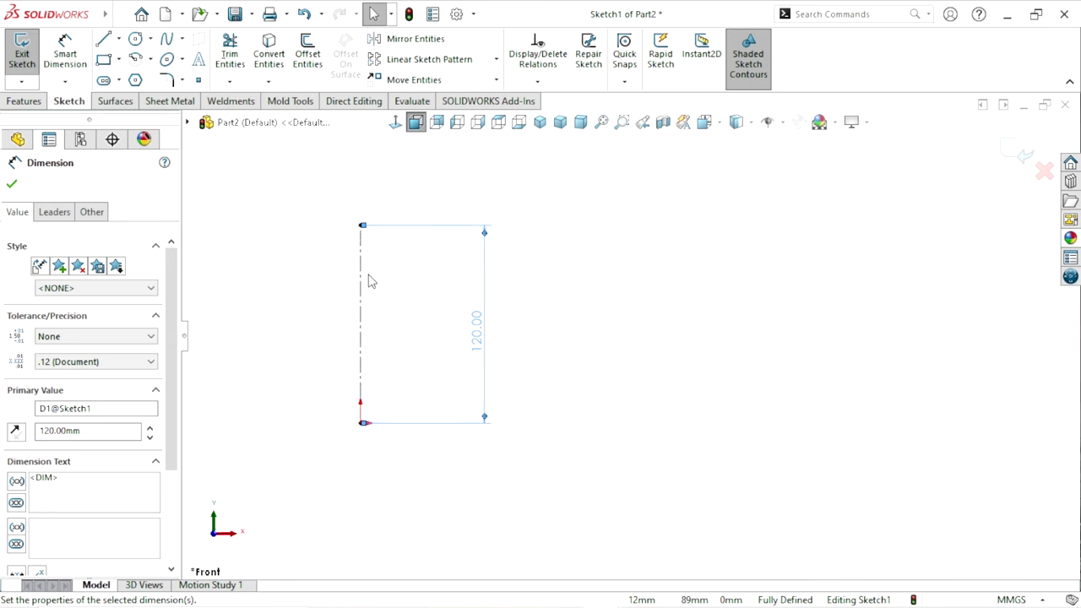
pyautogui.scroll(-2, 370, 280)
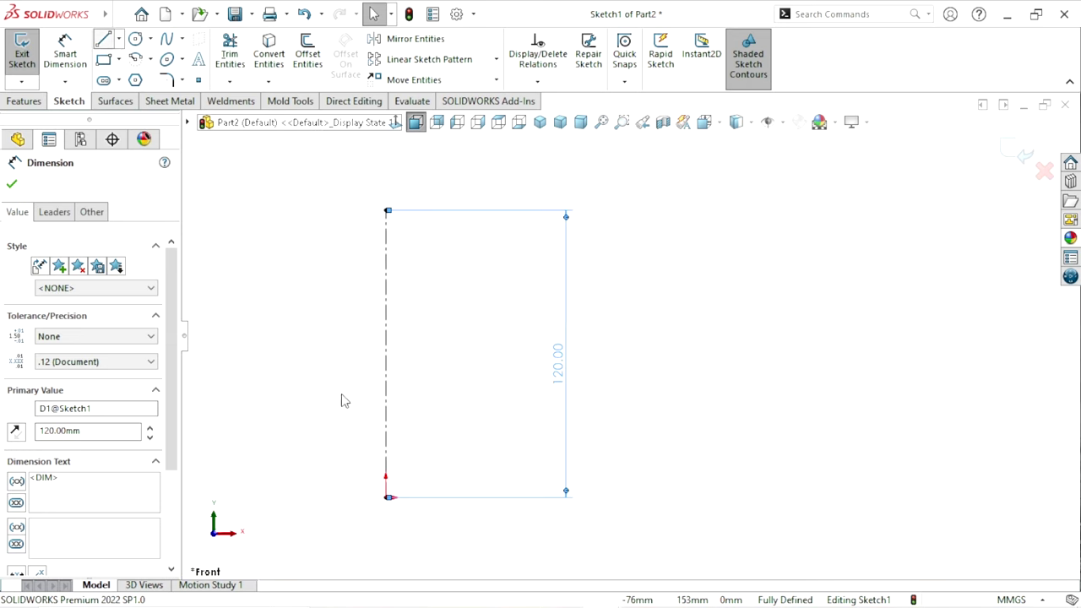
pyautogui.press('l')
pyautogui.scroll(1, 434, 414)
pyautogui.scroll(1, 524, 342)
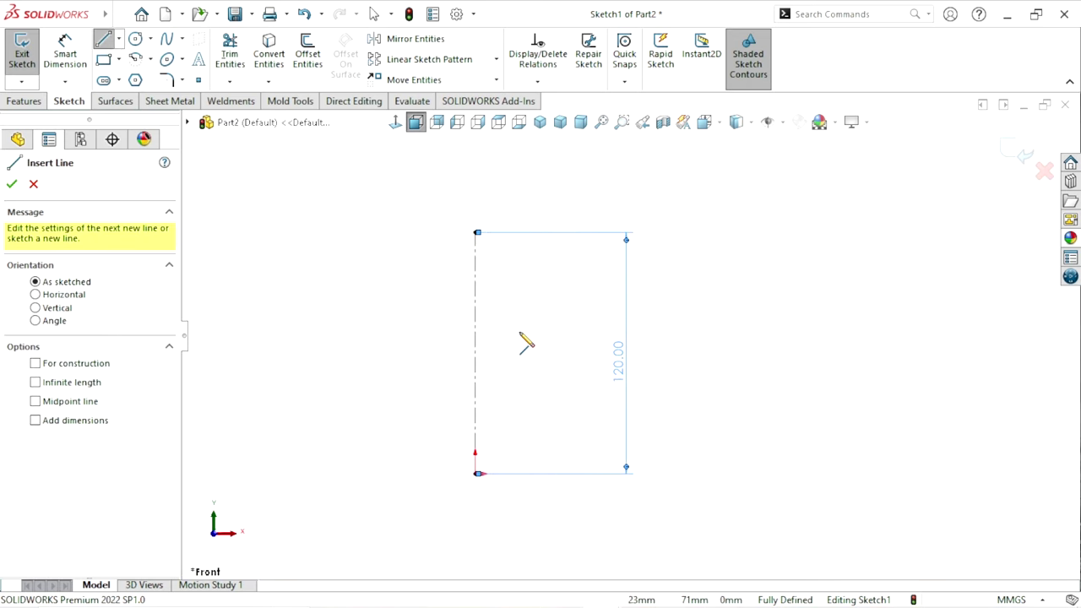
# Draw two joined slanted lines forming a small V-shaped zigzag beside the centerline
pyautogui.click(420, 233)
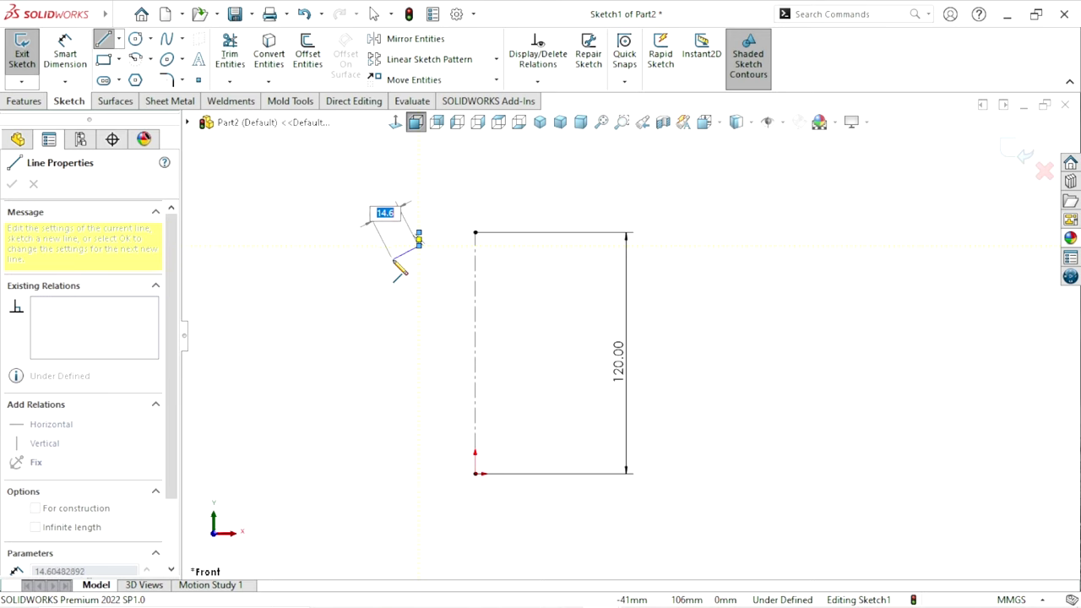
pyautogui.click(392, 258)
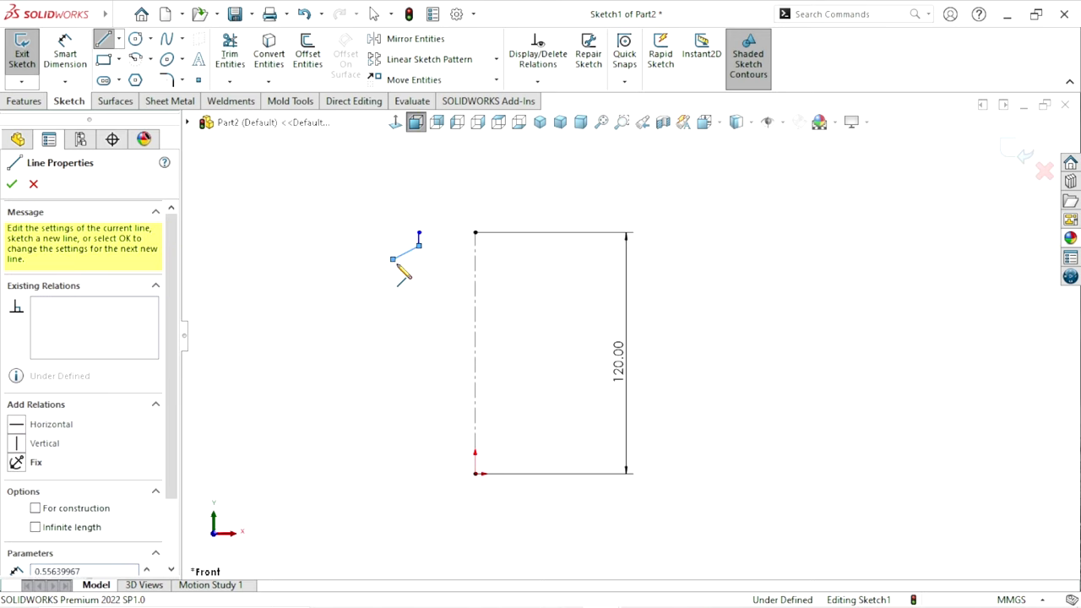
pyautogui.rightClick(439, 283)
pyautogui.click(473, 284)
pyautogui.moveTo(448, 367)
pyautogui.mouseDown(button='middle')
pyautogui.moveTo(579, 314)
pyautogui.moveTo(594, 429)
pyautogui.mouseUp(button='middle')
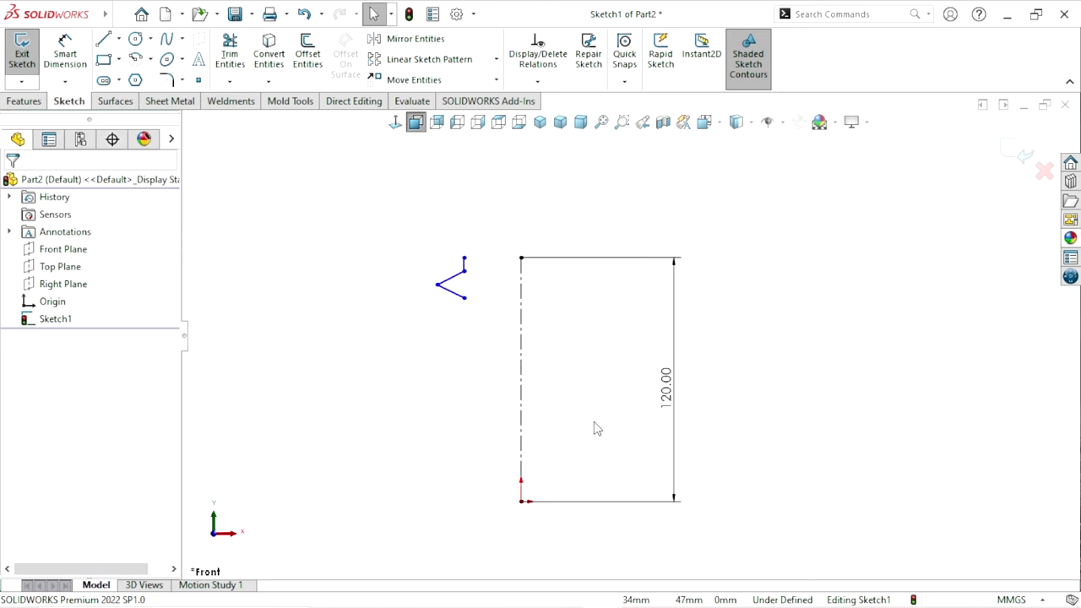
pyautogui.scroll(-2, 631, 358)
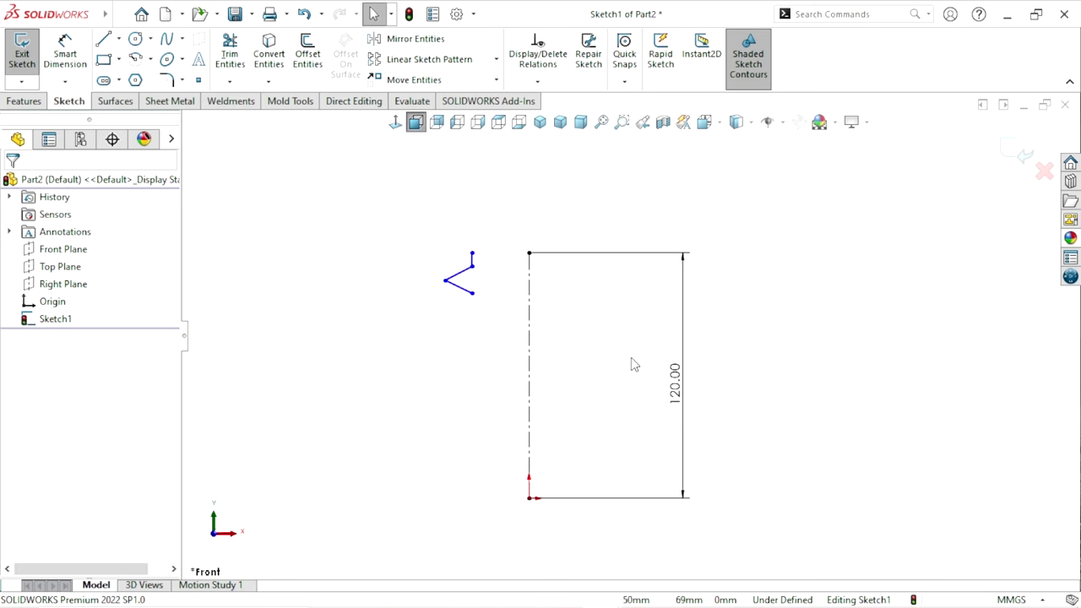
# Make the two angled lines of the zigzag equal in length
pyautogui.click(78, 66)
pyautogui.scroll(-1, 490, 263)
pyautogui.press('Escape')
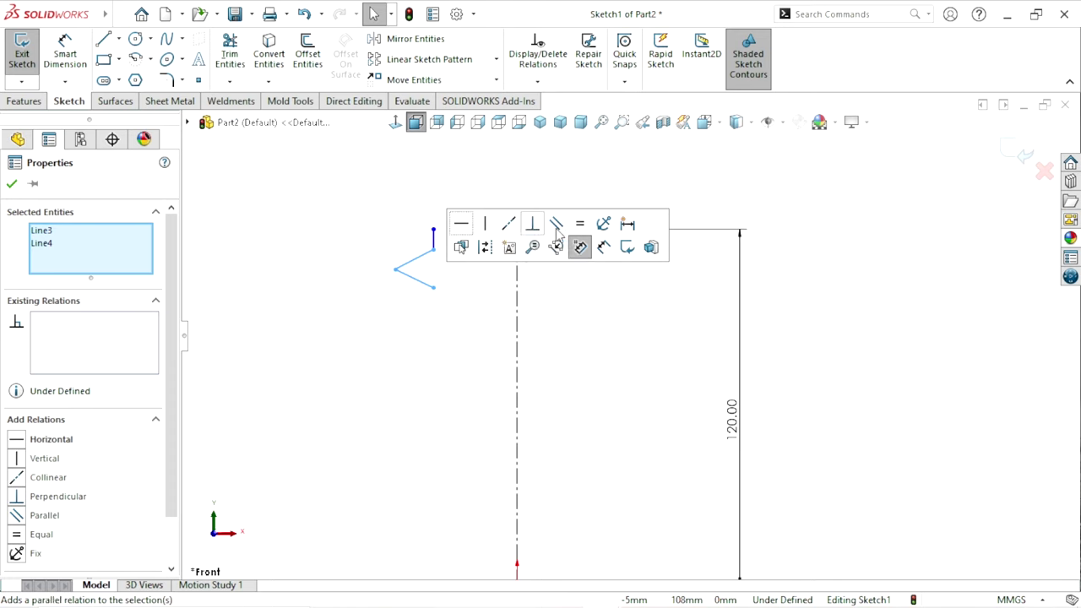
pyautogui.click(576, 225)
pyautogui.scroll(1, 664, 381)
pyautogui.scroll(-1, 726, 448)
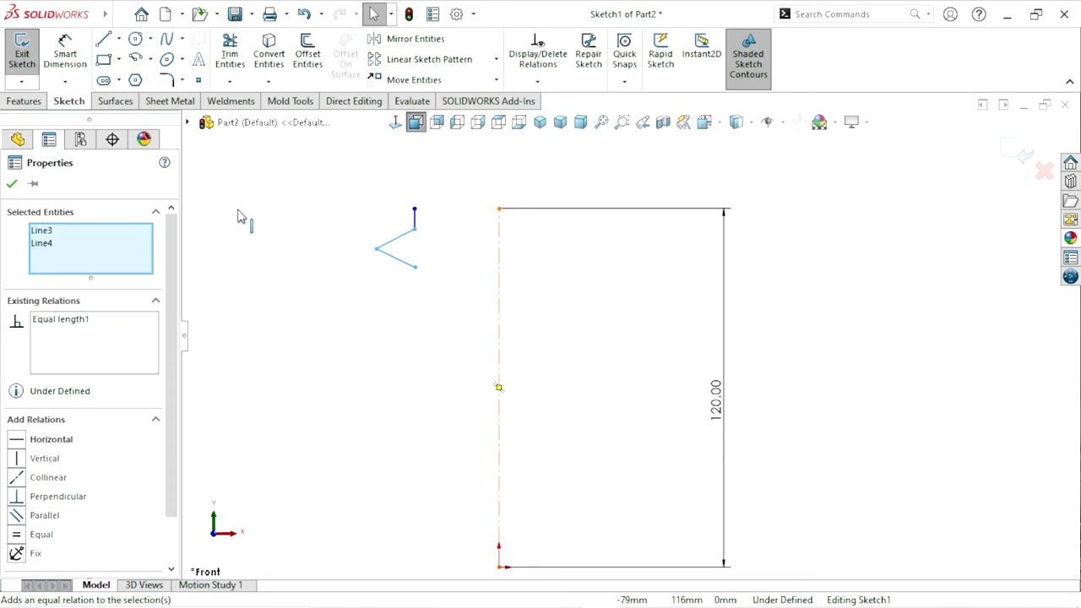
# Dimension the profile about the centerline with 38 mm and 55 mm diameters
pyautogui.click(68, 69)
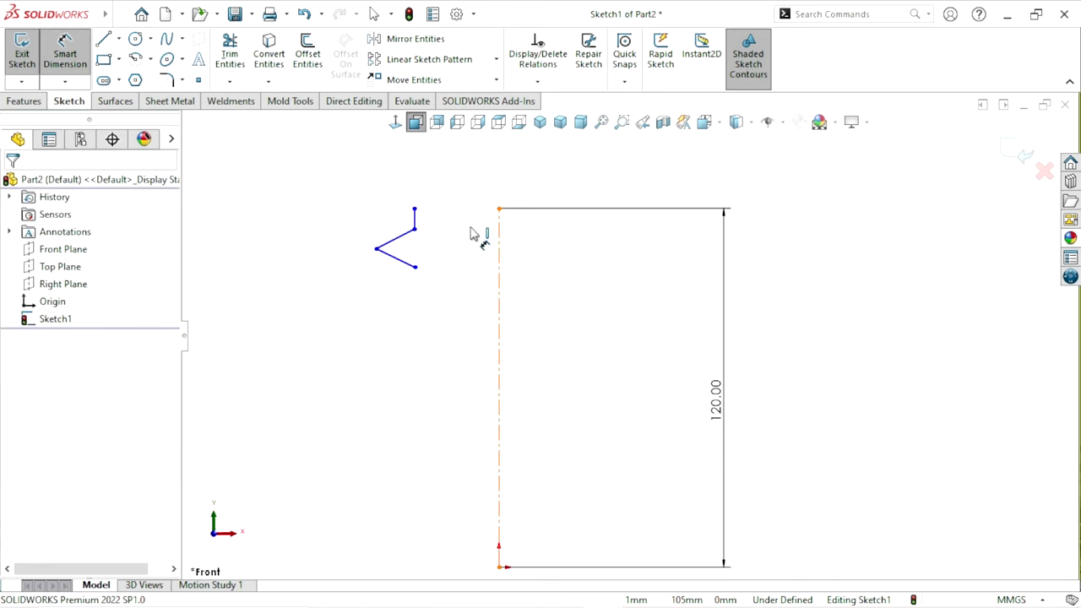
pyautogui.click(413, 222)
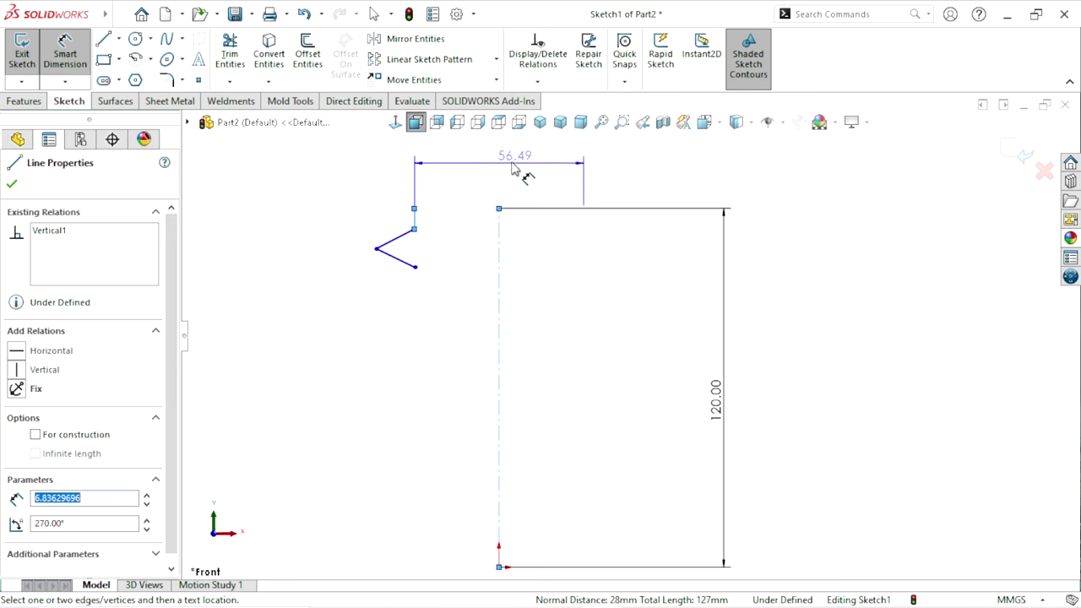
pyautogui.click(504, 164)
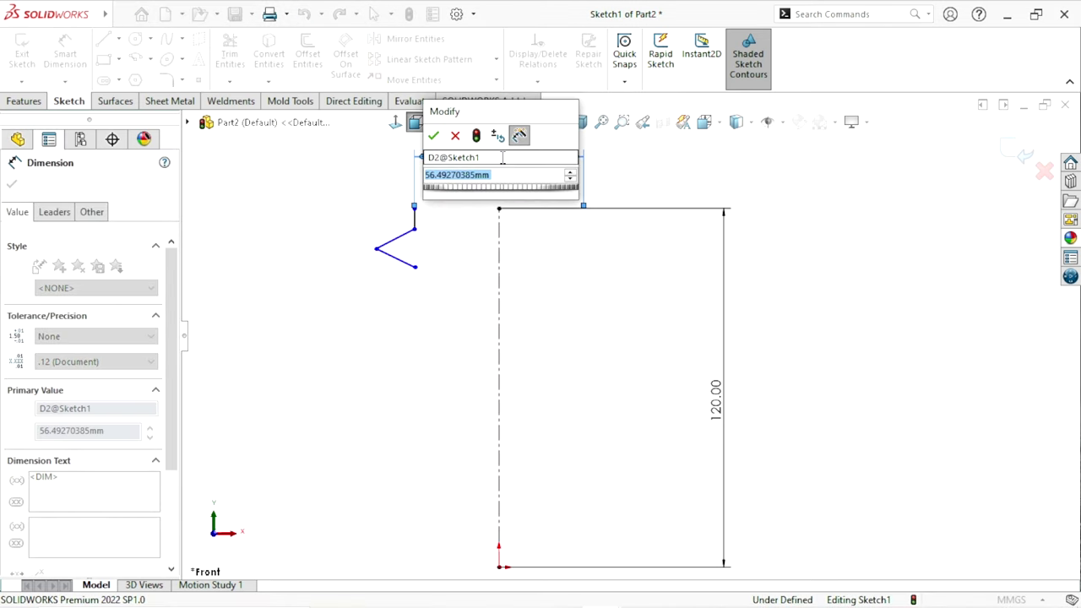
pyautogui.write('38')
pyautogui.press('Return')
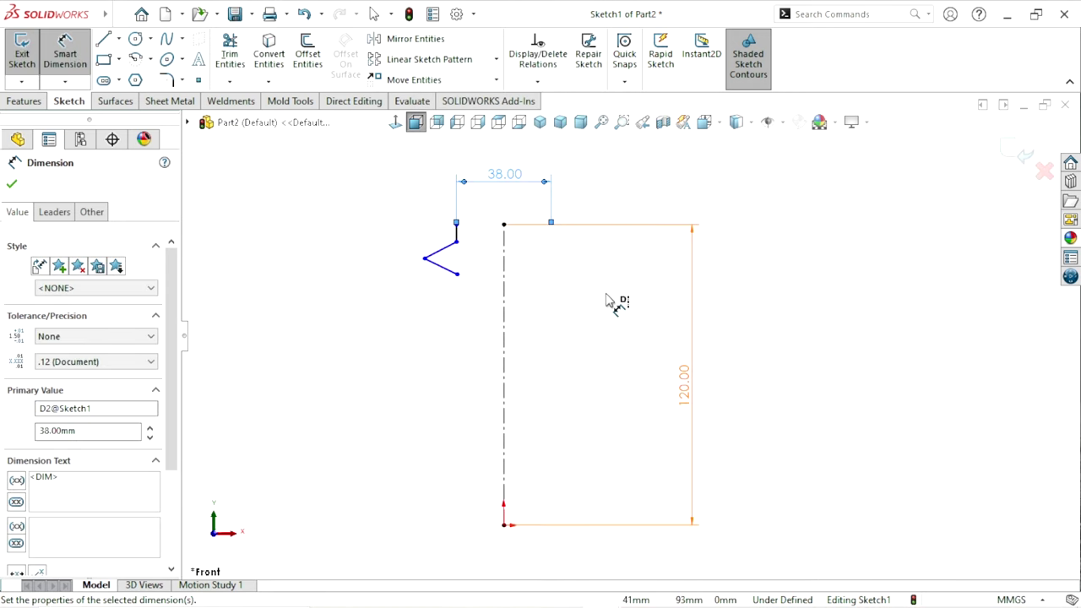
pyautogui.scroll(-1, 606, 299)
pyautogui.click(387, 256)
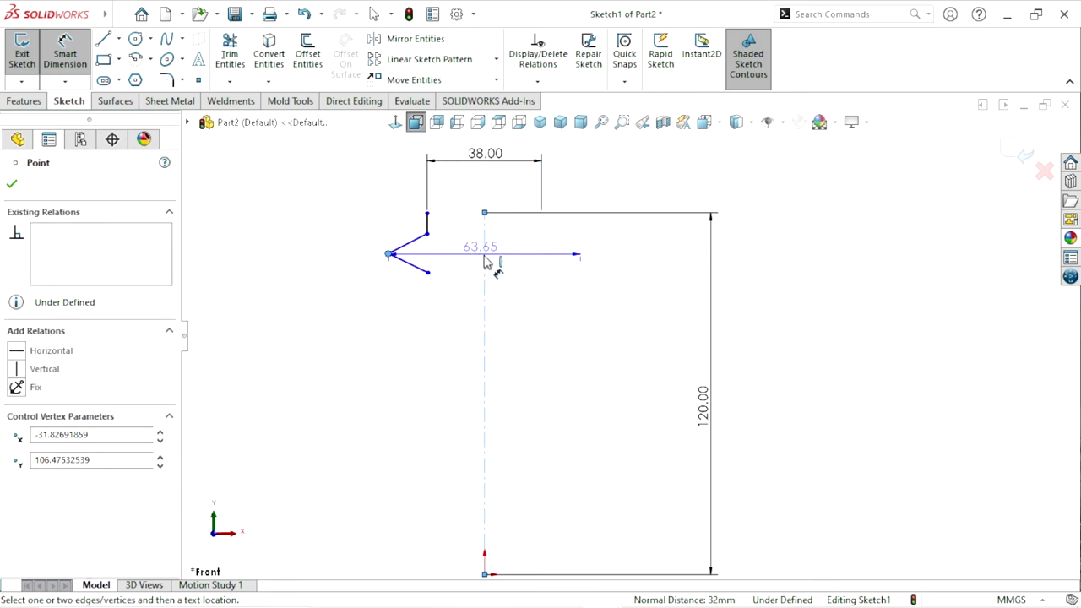
pyautogui.click(487, 224)
pyautogui.scroll(2, 503, 203)
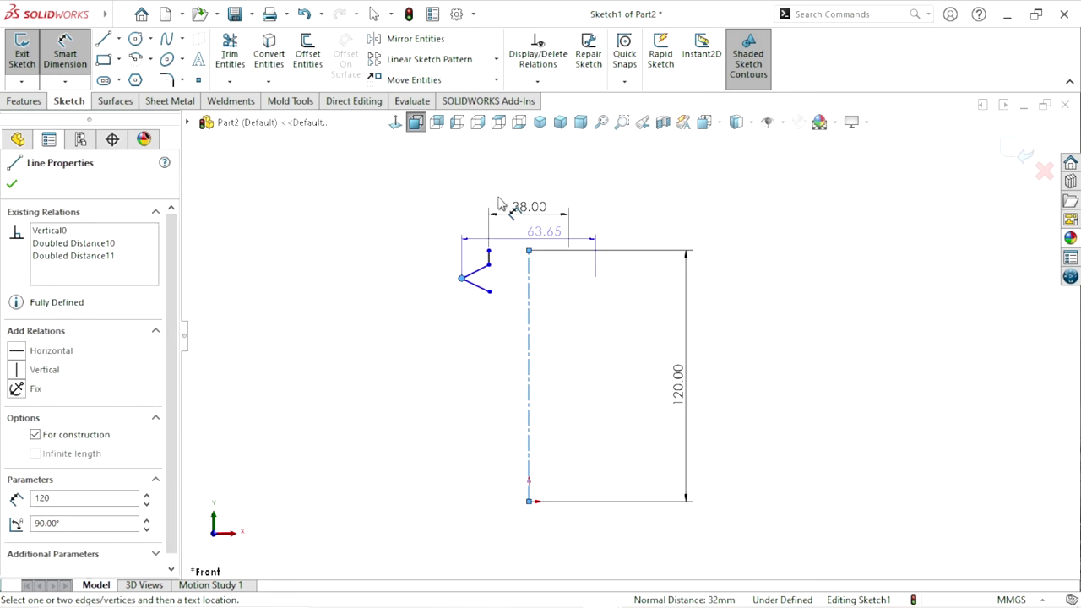
pyautogui.click(540, 180)
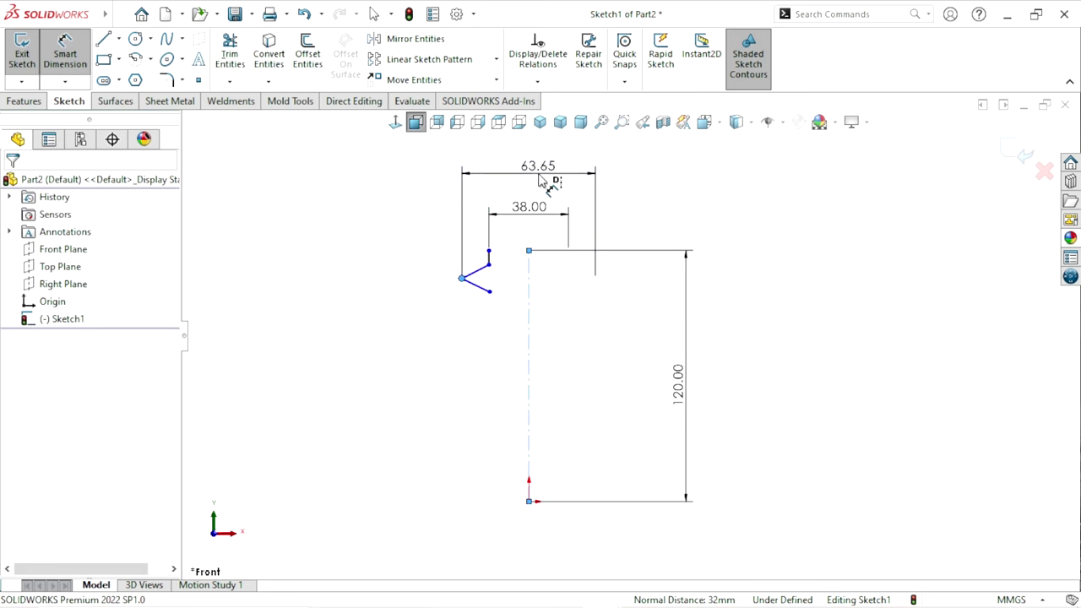
pyautogui.write('55')
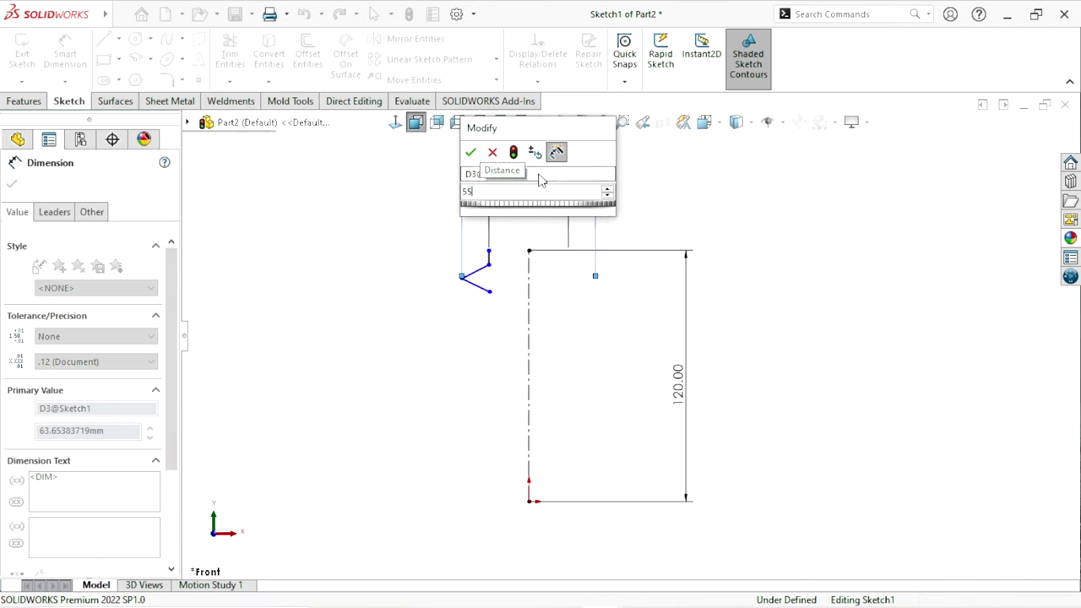
pyautogui.press('Return')
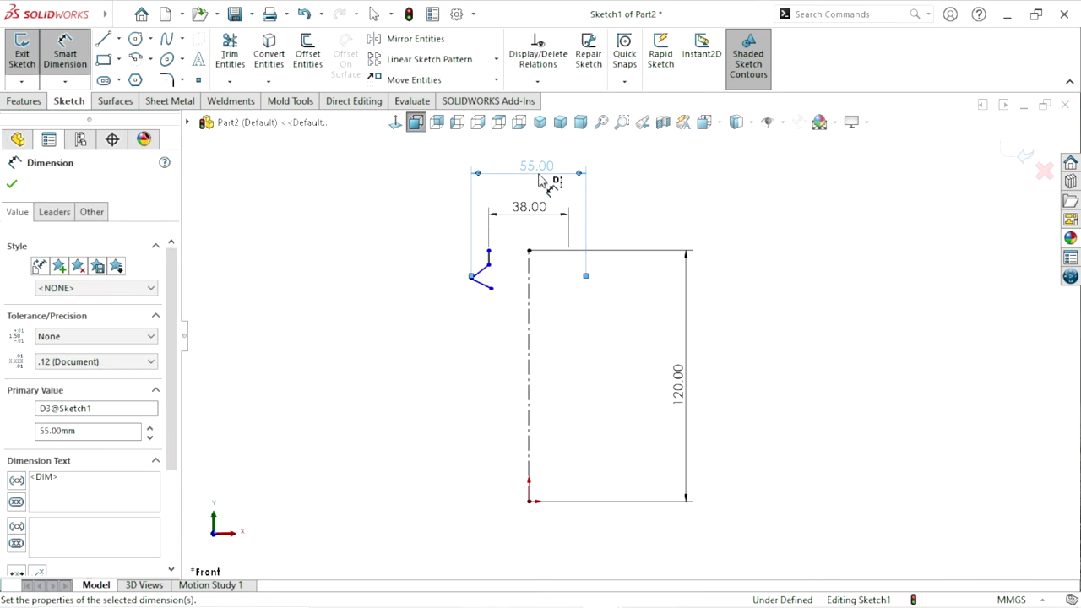
# Set the short vertical line's length to 1 mm
pyautogui.scroll(-1, 591, 296)
pyautogui.scroll(-1, 540, 271)
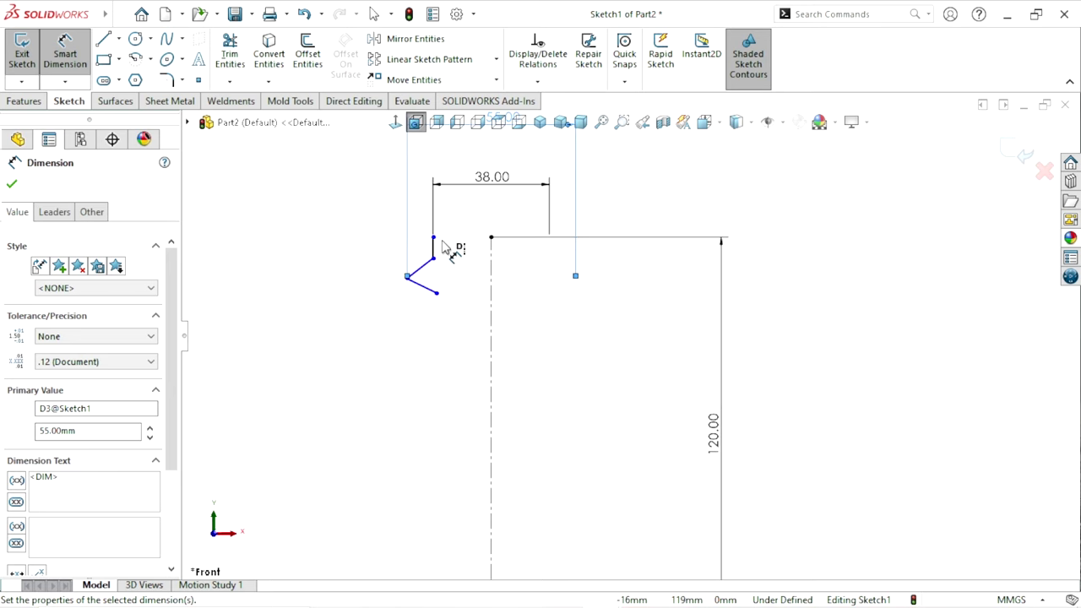
pyautogui.click(435, 252)
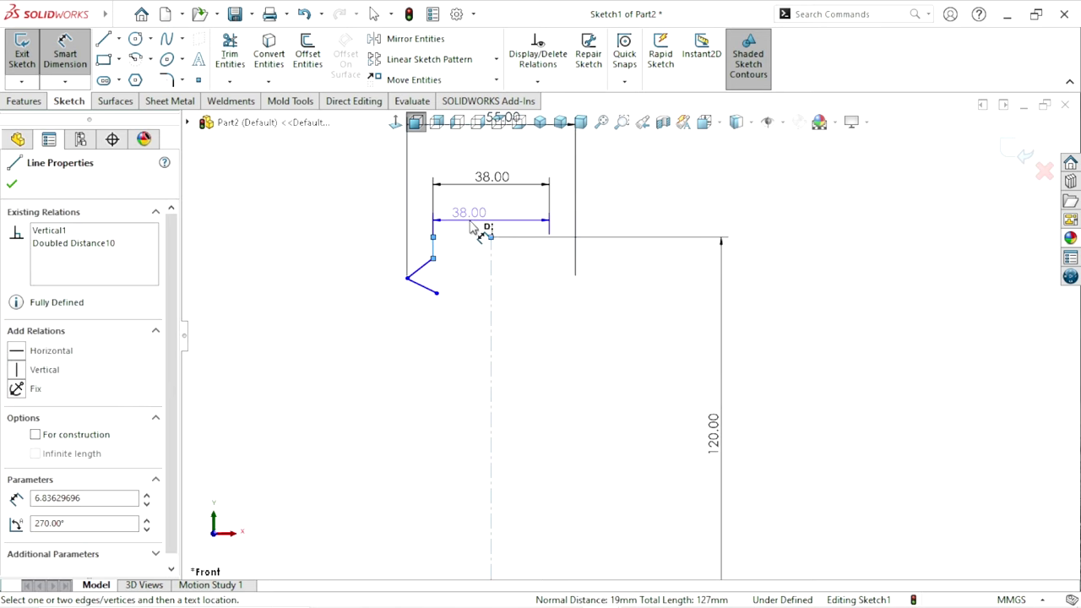
pyautogui.press('Escape')
pyautogui.click(531, 224)
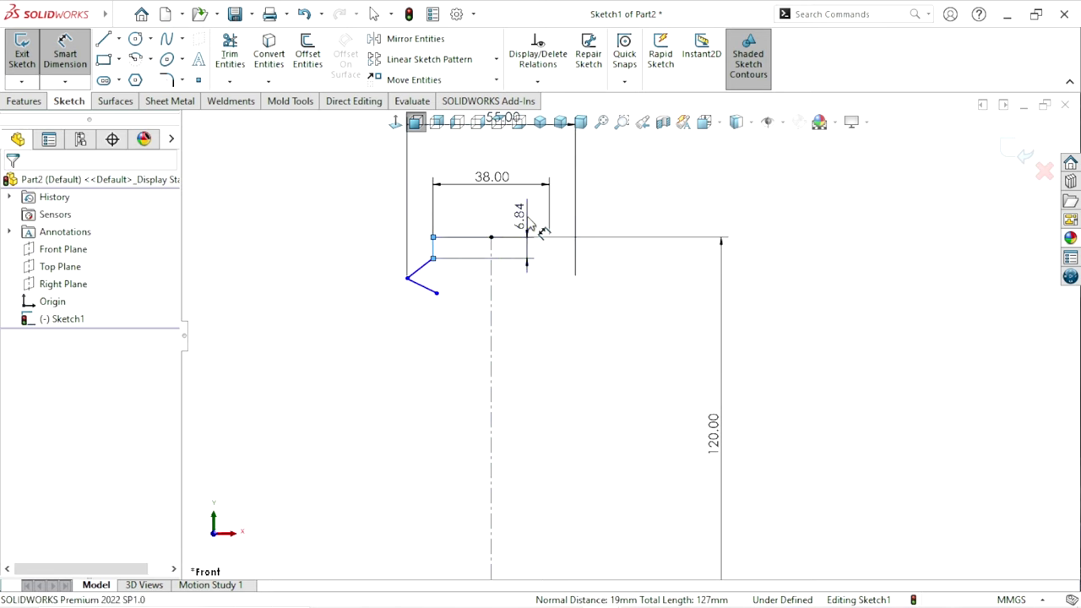
pyautogui.write('1')
pyautogui.press('Return')
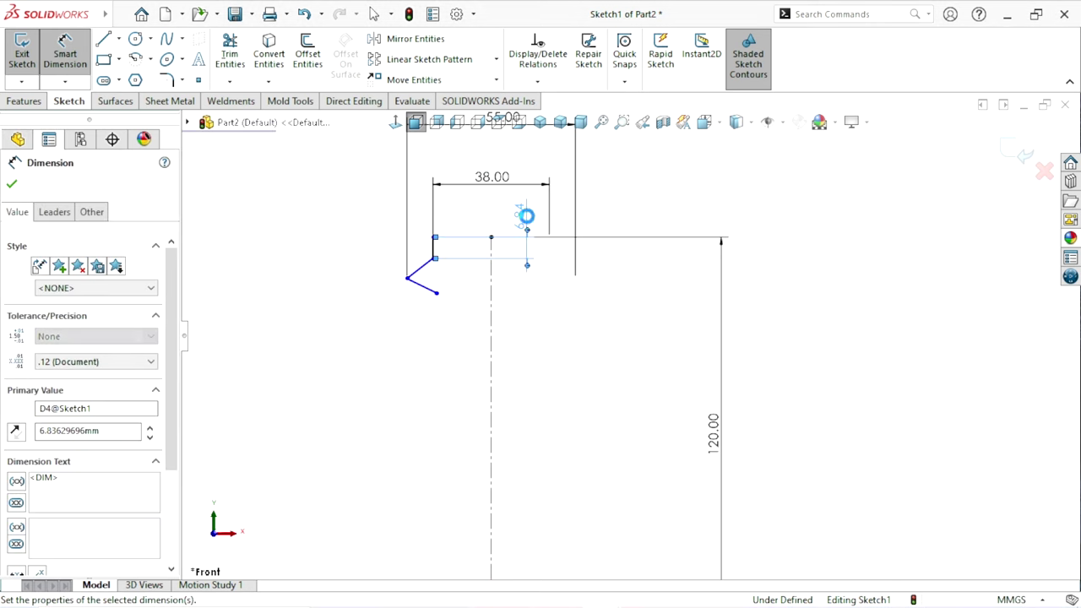
pyautogui.scroll(-3, 517, 294)
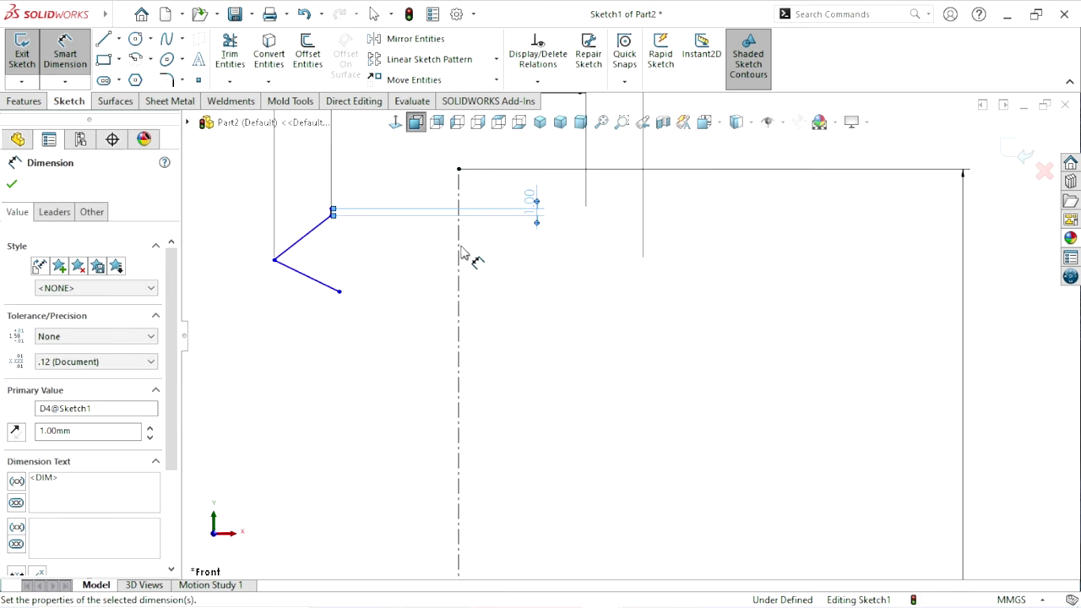
pyautogui.click(432, 284)
pyautogui.scroll(2, 436, 285)
pyautogui.scroll(-2, 503, 245)
pyautogui.scroll(-1, 439, 221)
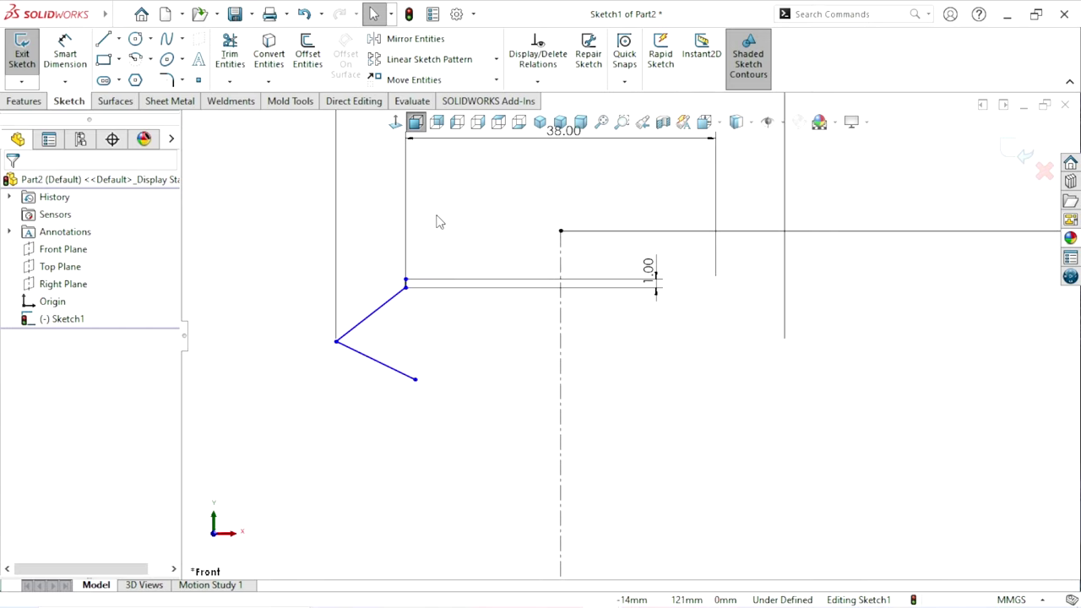
# Add a Vertical relation between the notch's two open endpoints
pyautogui.click(407, 280)
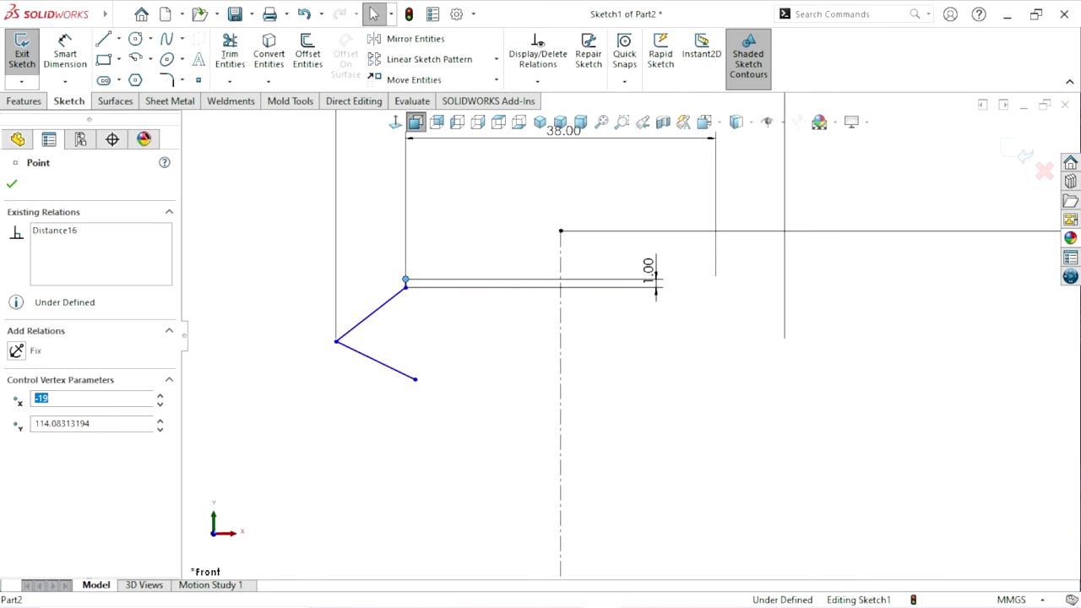
pyautogui.keyDown('ctrl'); pyautogui.click(560, 231); pyautogui.keyUp('ctrl')
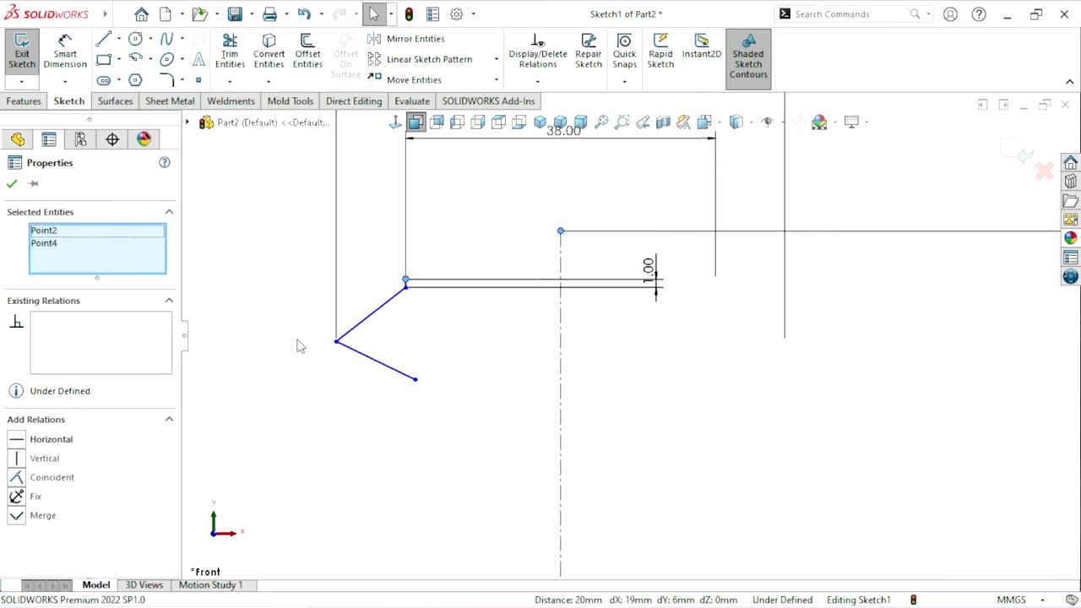
pyautogui.click(19, 441)
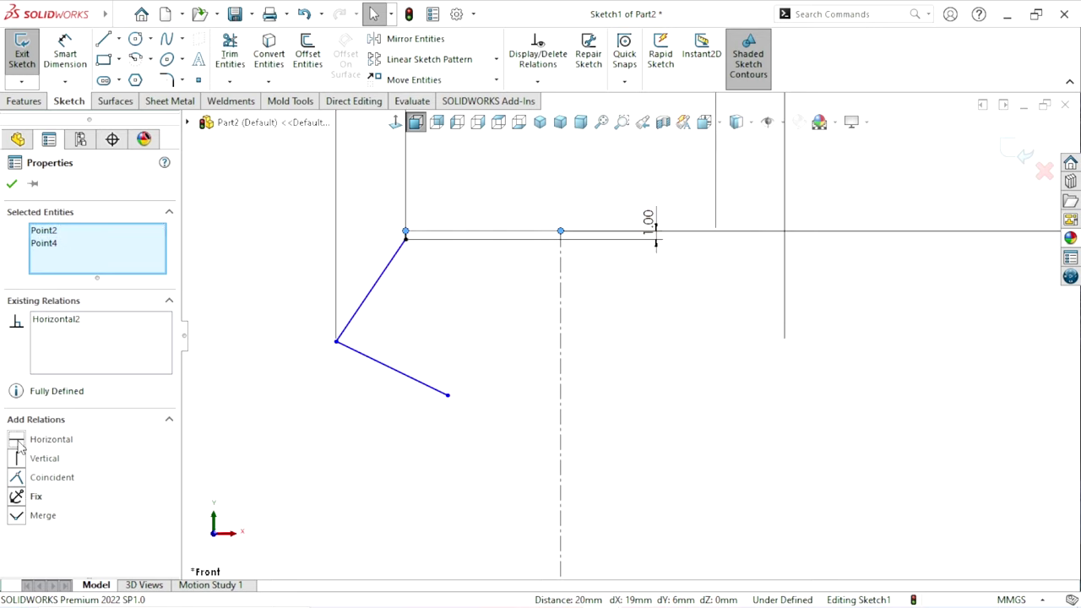
pyautogui.click(375, 449)
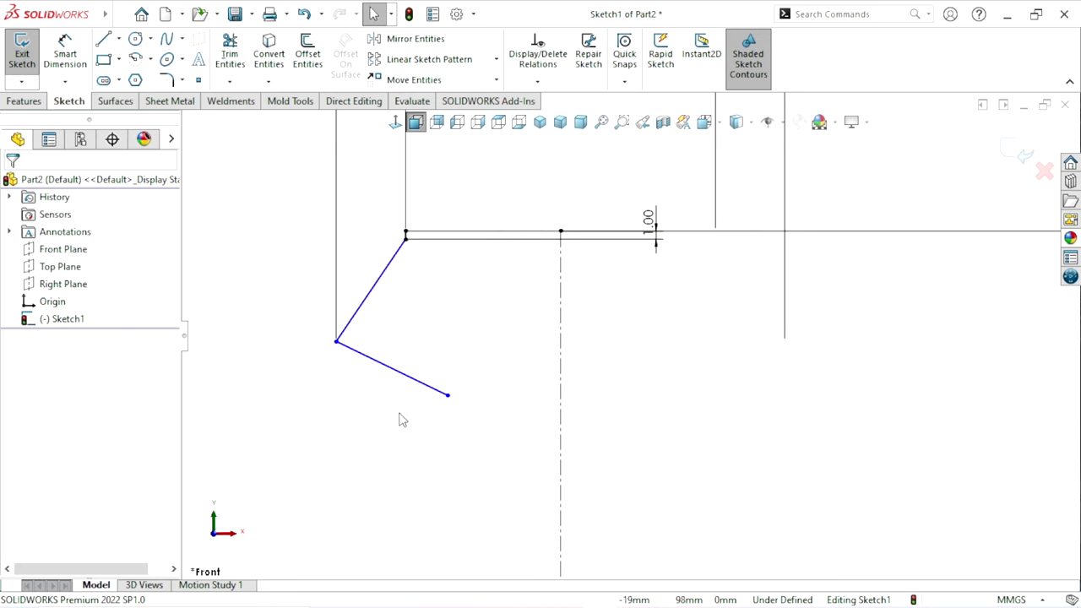
pyautogui.click(337, 342)
pyautogui.click(478, 297)
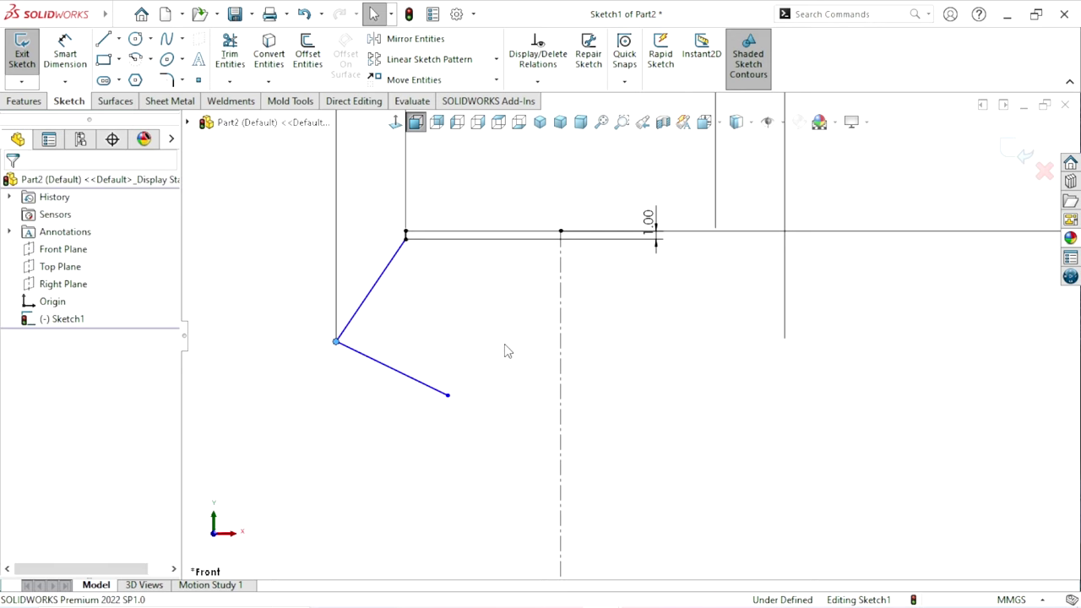
pyautogui.click(448, 395)
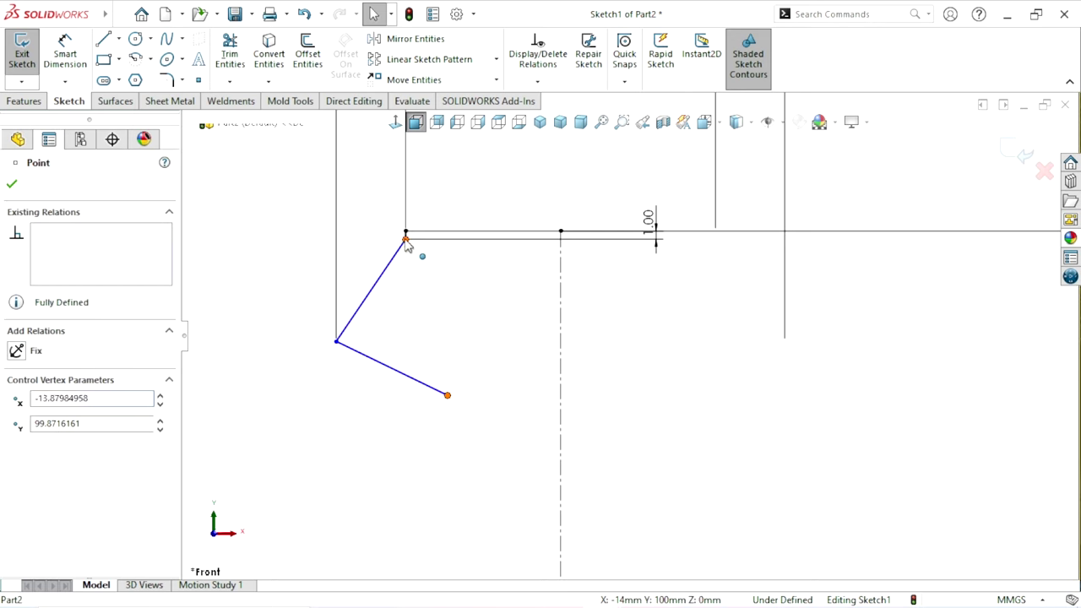
pyautogui.keyDown('ctrl'); pyautogui.click(406, 239); pyautogui.keyUp('ctrl')
pyautogui.click(474, 168)
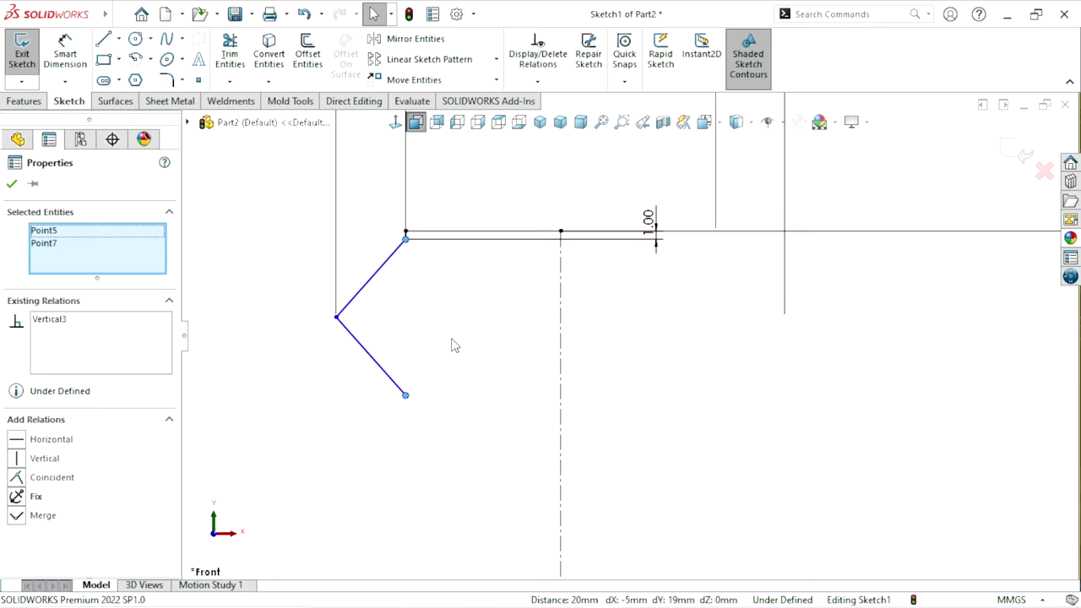
pyautogui.click(451, 428)
# Dimension the notch's two endpoints 5 mm apart vertically
pyautogui.press('d')
pyautogui.click(406, 240)
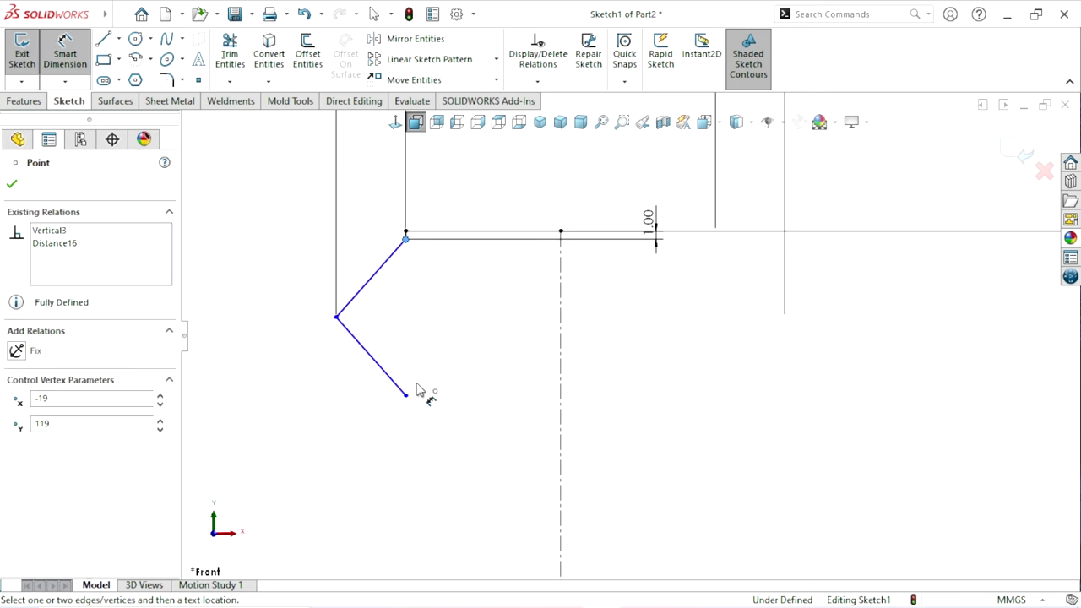
pyautogui.click(405, 394)
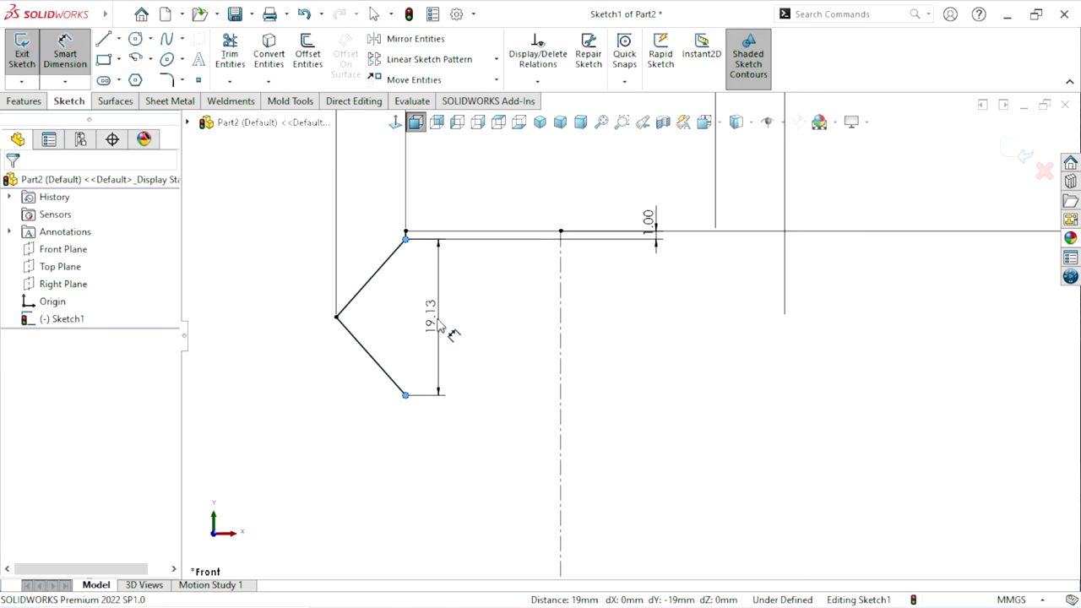
pyautogui.click(438, 325)
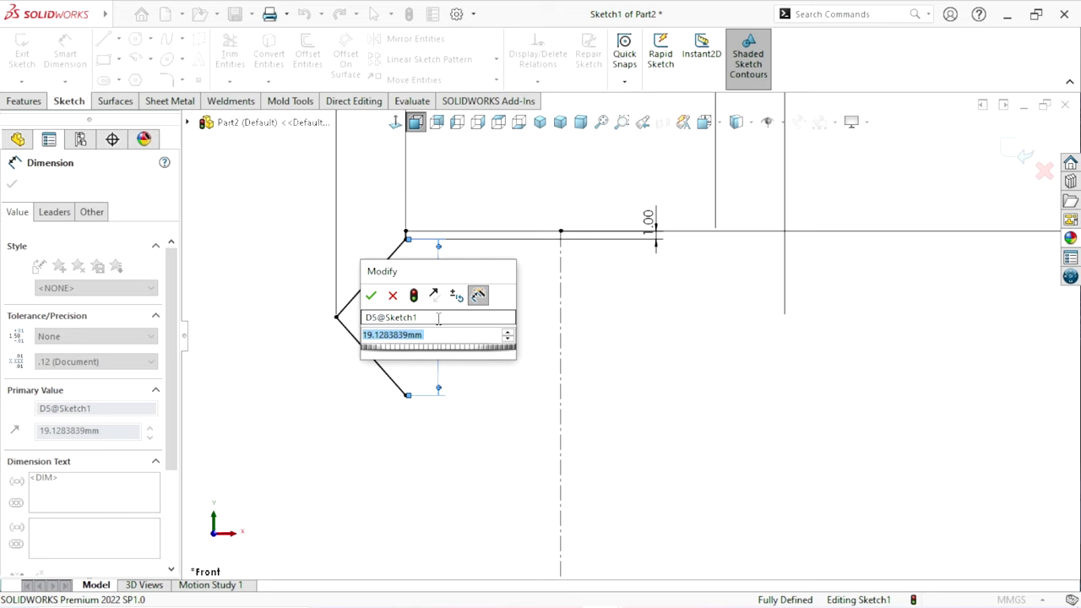
pyautogui.write('5')
pyautogui.press('Return')
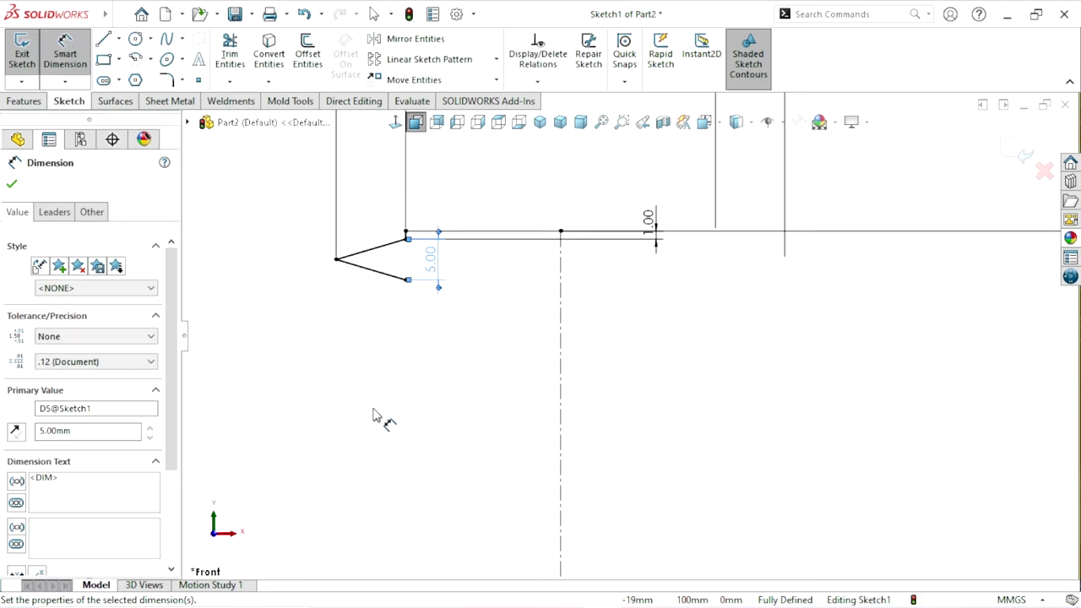
pyautogui.press('Escape')
pyautogui.scroll(3, 608, 306)
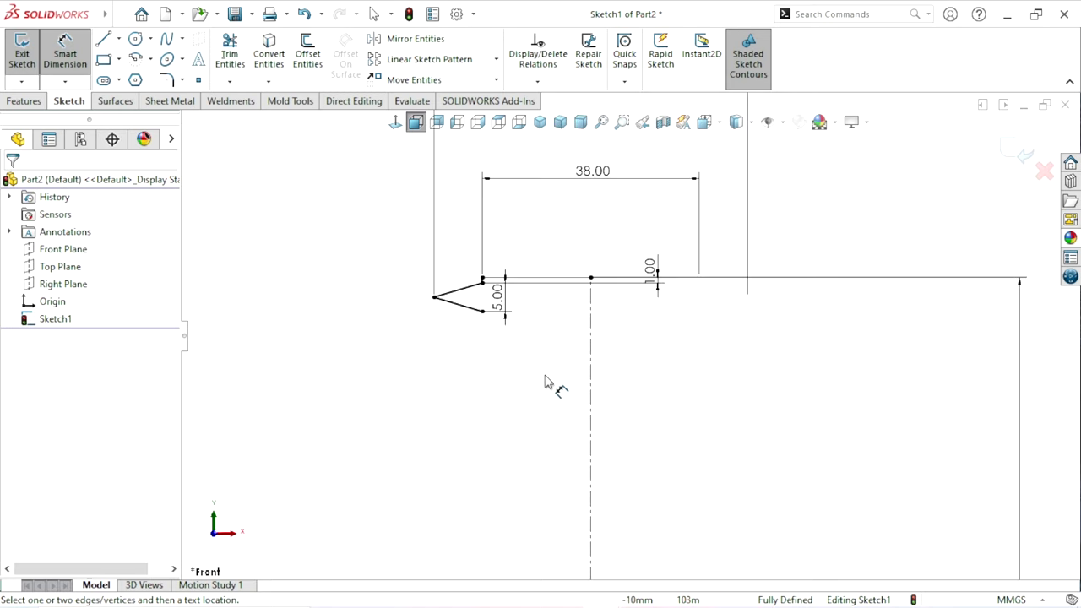
pyautogui.scroll(-2, 633, 342)
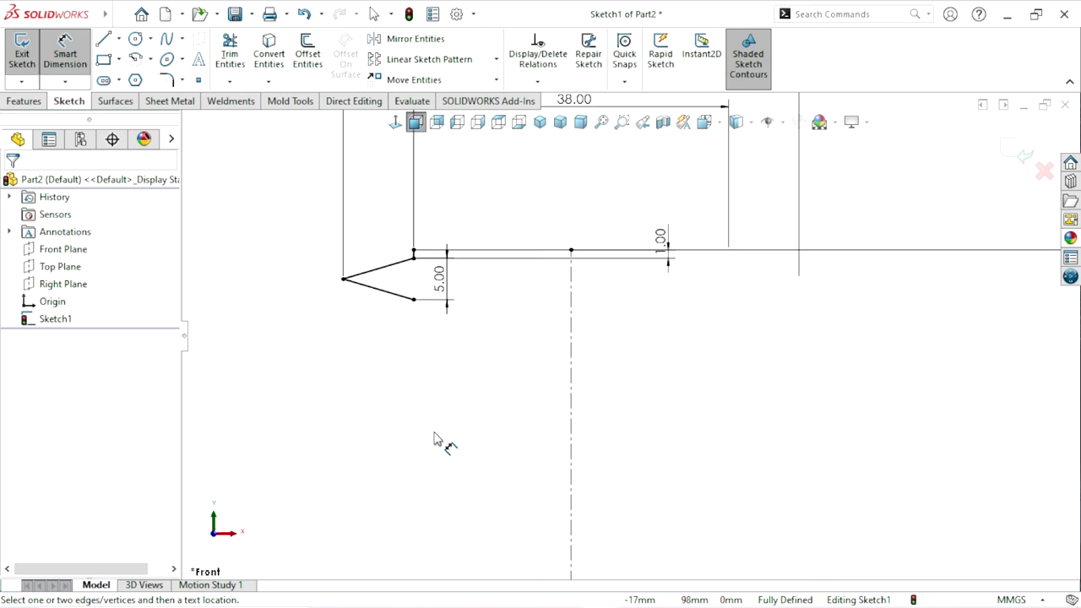
pyautogui.press('Escape')
# Move the 55.00 diameter dimension to a clearer spot
pyautogui.scroll(1, 426, 443)
pyautogui.scroll(3, 668, 362)
pyautogui.scroll(2, 659, 431)
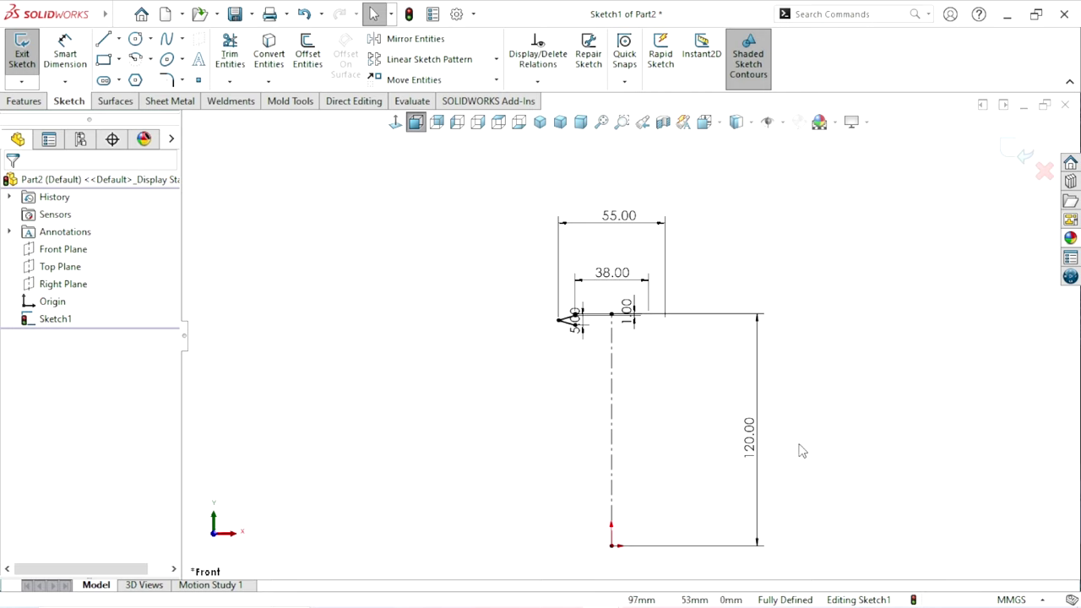
pyautogui.scroll(-2, 802, 451)
pyautogui.scroll(2, 608, 279)
pyautogui.scroll(-1, 525, 229)
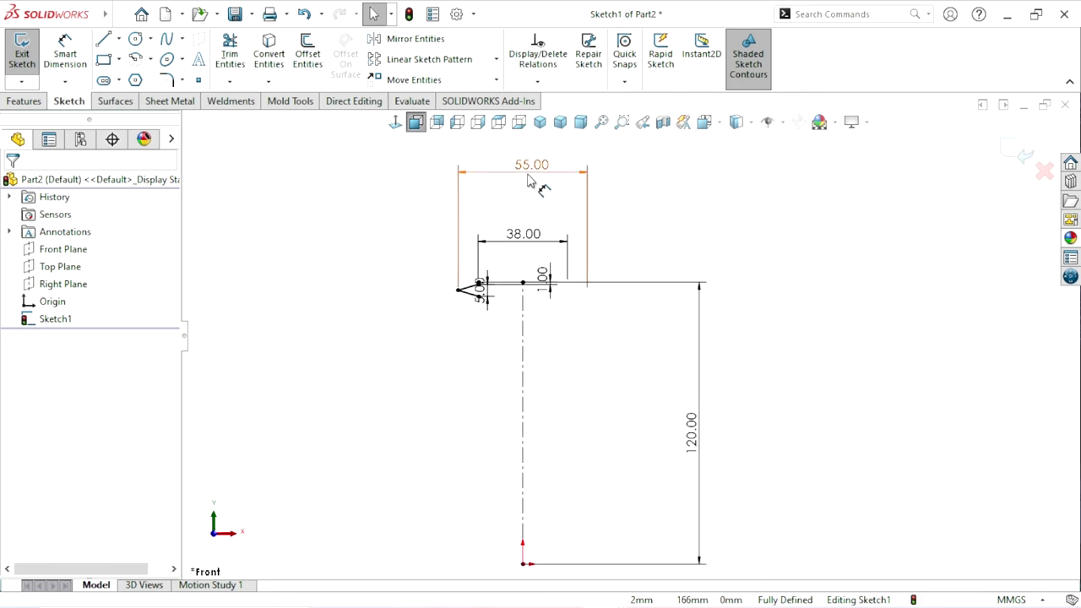
pyautogui.moveTo(528, 180); pyautogui.dragTo(522, 213)
pyautogui.scroll(1, 565, 279)
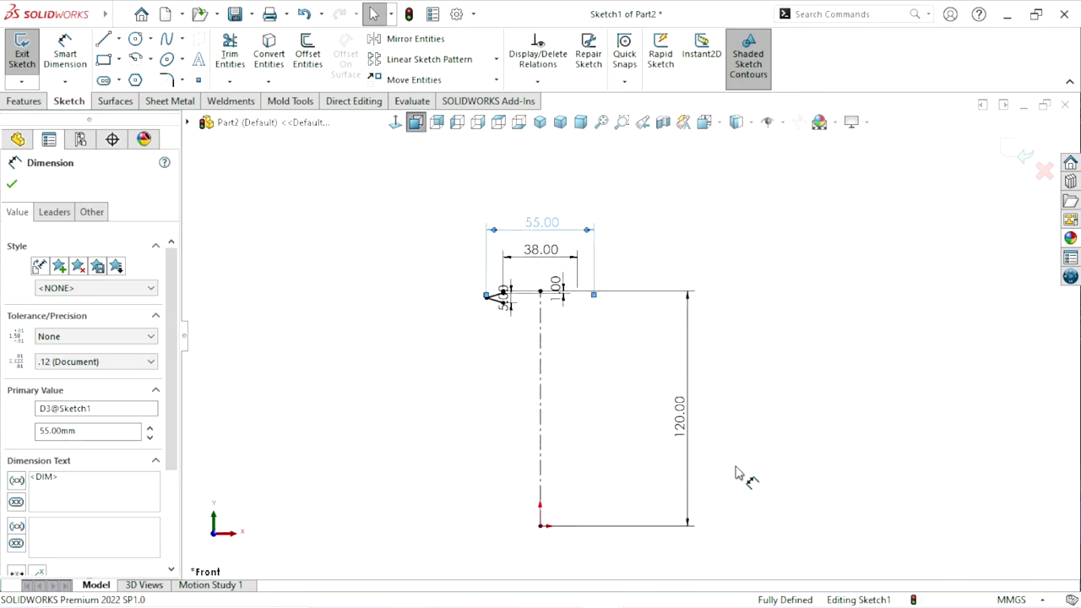
pyautogui.scroll(-1, 726, 460)
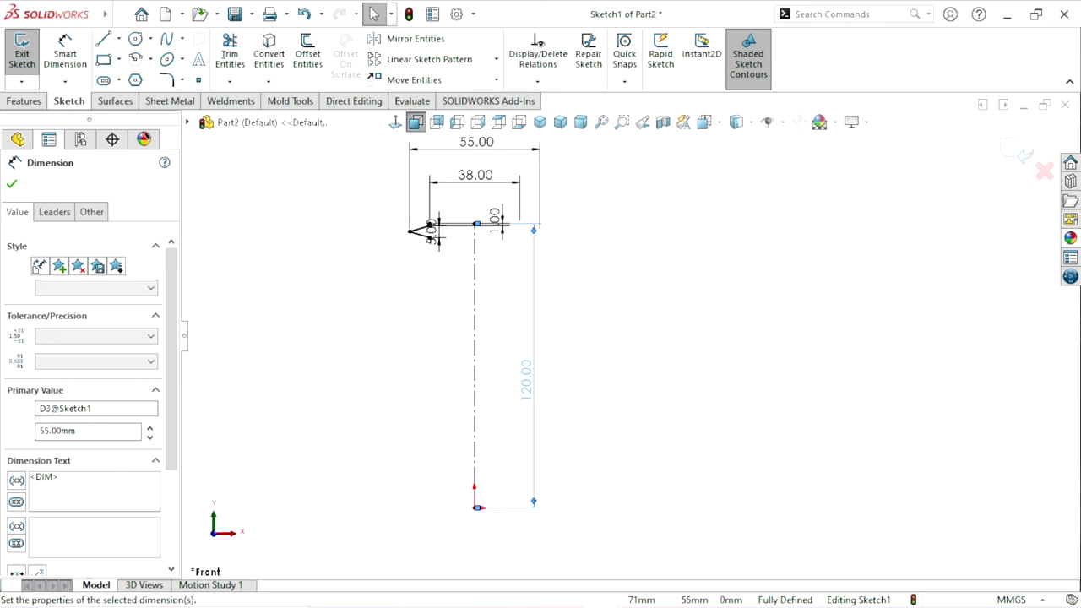
pyautogui.press('Escape')
pyautogui.scroll(-2, 460, 235)
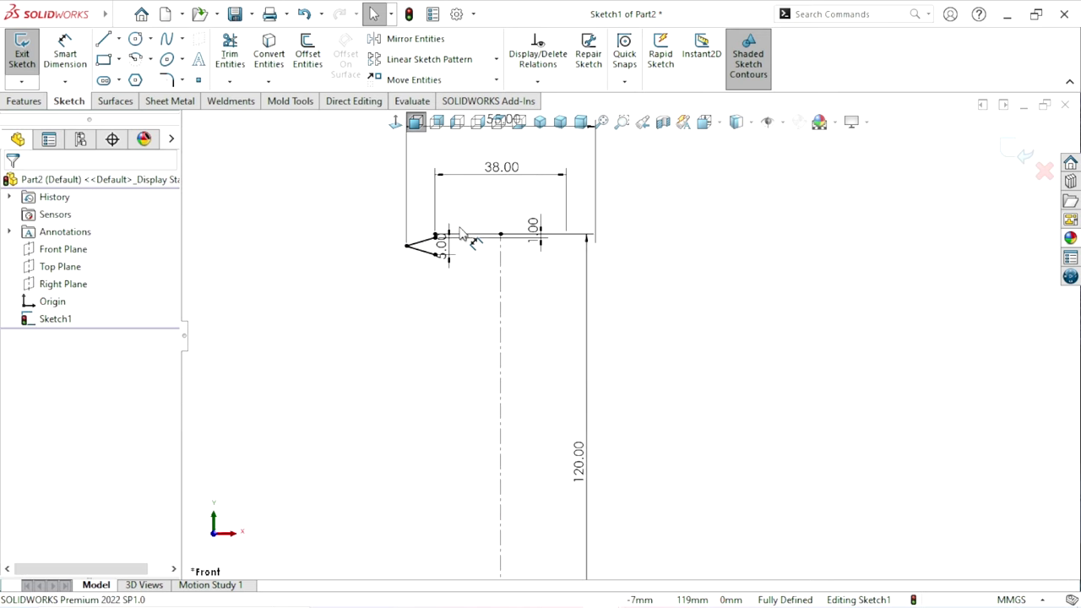
pyautogui.click(403, 68)
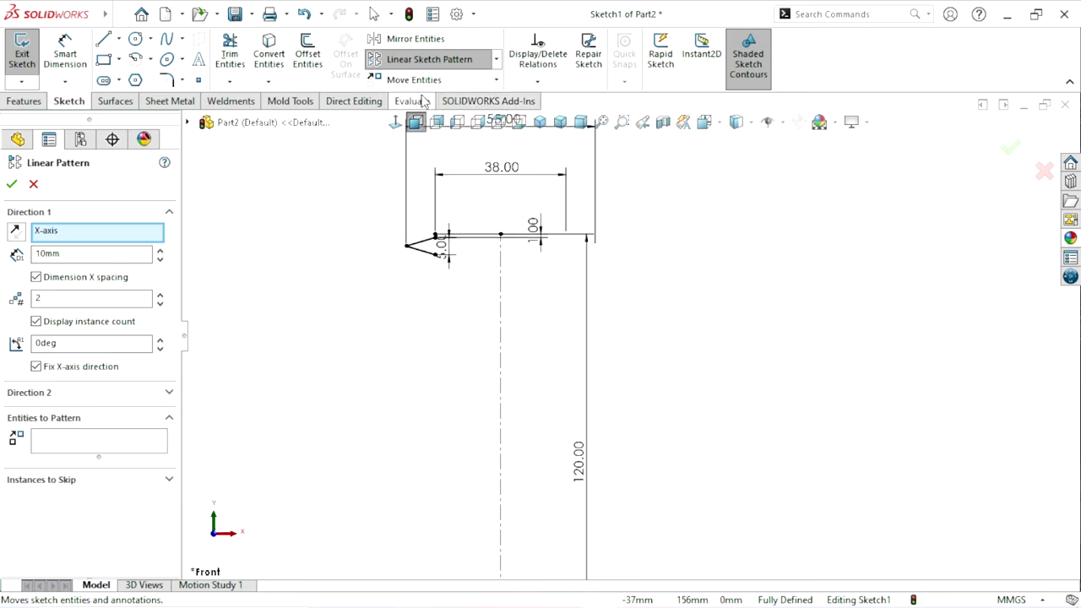
pyautogui.click(85, 238)
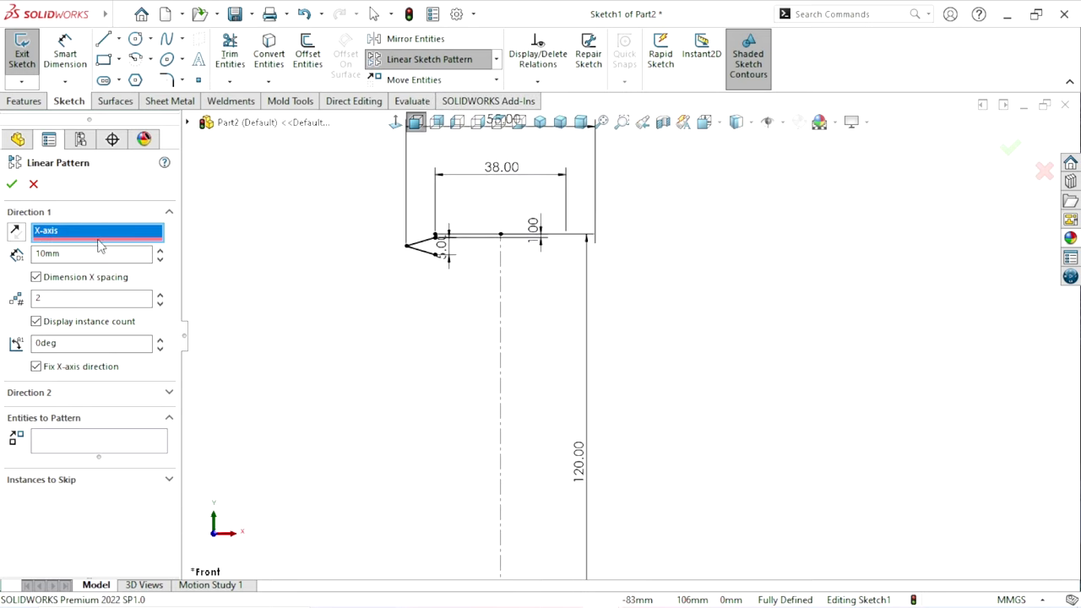
pyautogui.click(501, 336)
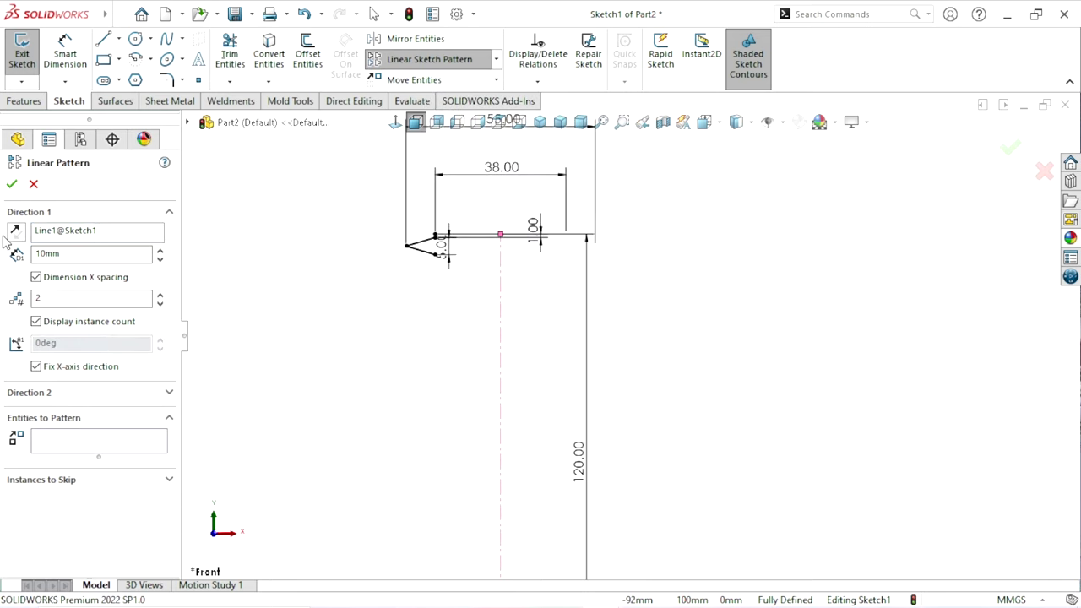
pyautogui.scroll(-3, 557, 317)
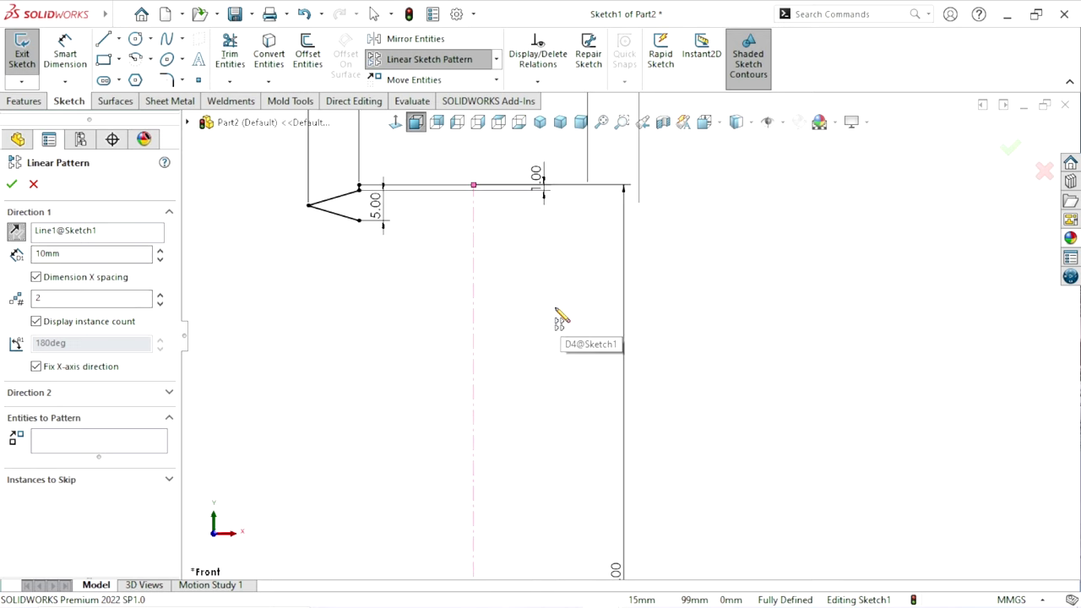
pyautogui.click(63, 450)
pyautogui.scroll(-1, 375, 229)
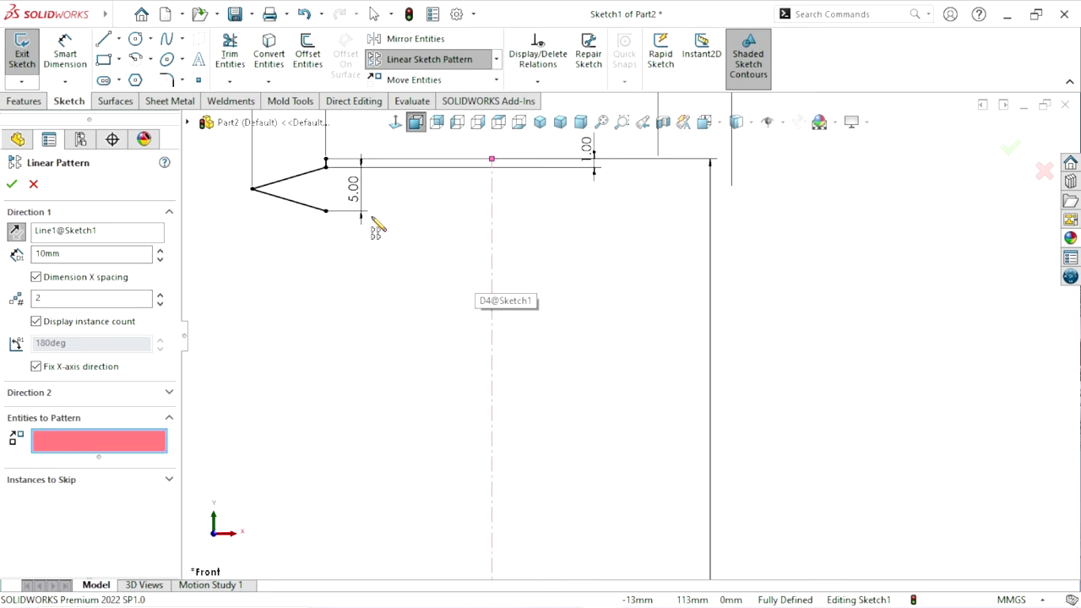
pyautogui.scroll(-1, 391, 198)
pyautogui.scroll(-1, 401, 194)
pyautogui.click(397, 174)
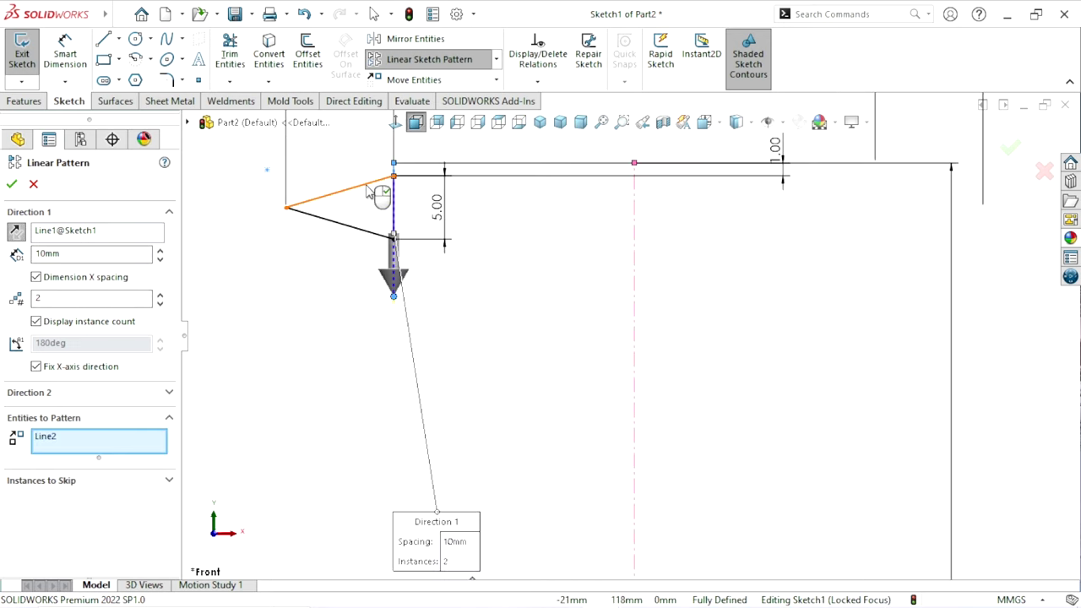
pyautogui.click(369, 189)
pyautogui.click(356, 231)
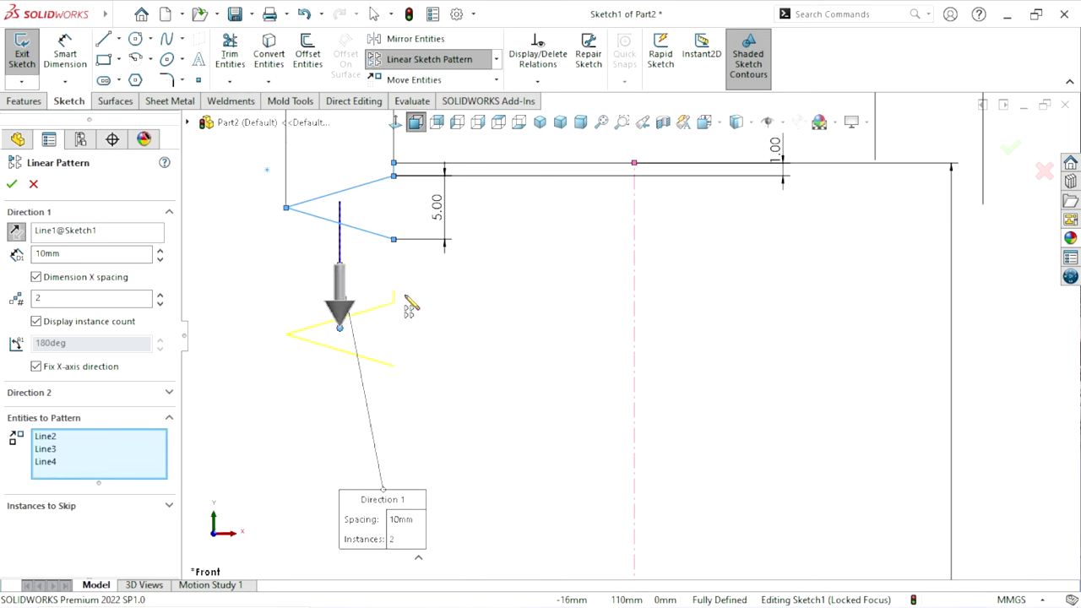
pyautogui.scroll(-1, 295, 329)
pyautogui.scroll(2, 295, 330)
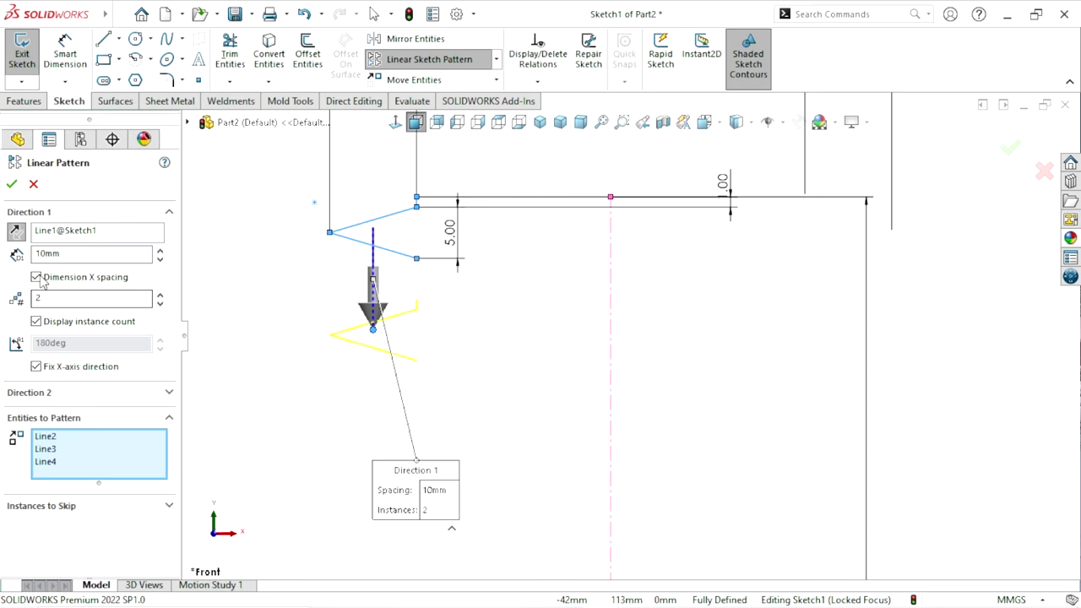
pyautogui.click(71, 254)
pyautogui.write('6')
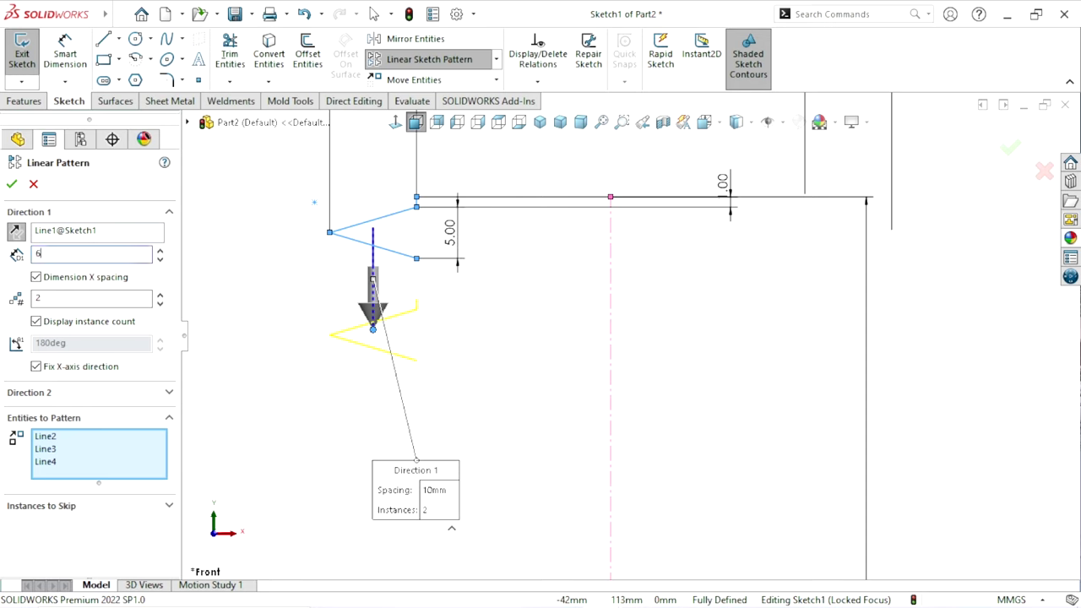
pyautogui.press('Tab')
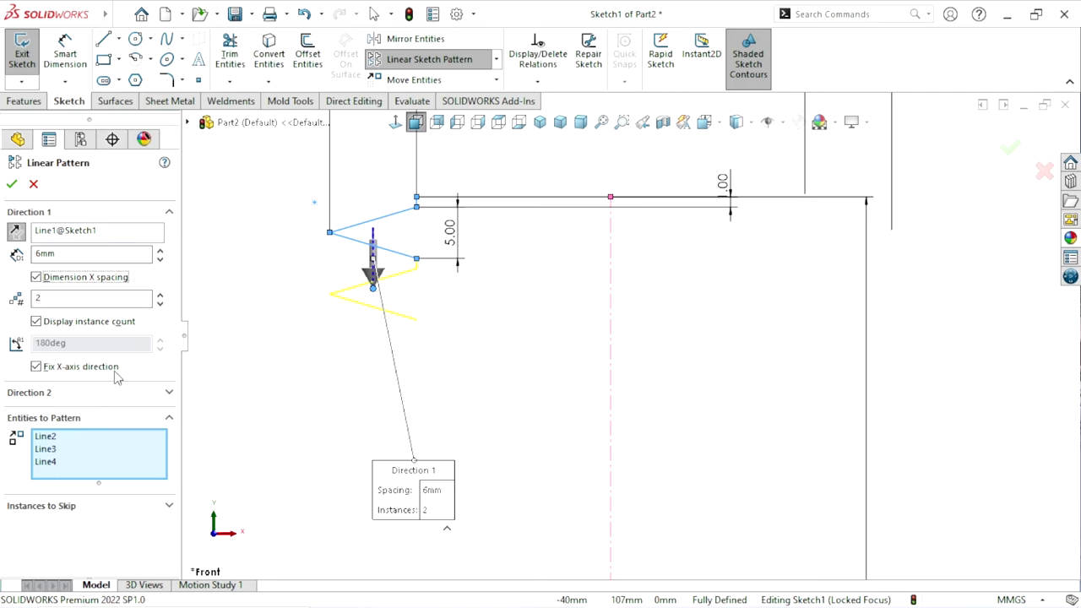
pyautogui.scroll(-3, 379, 461)
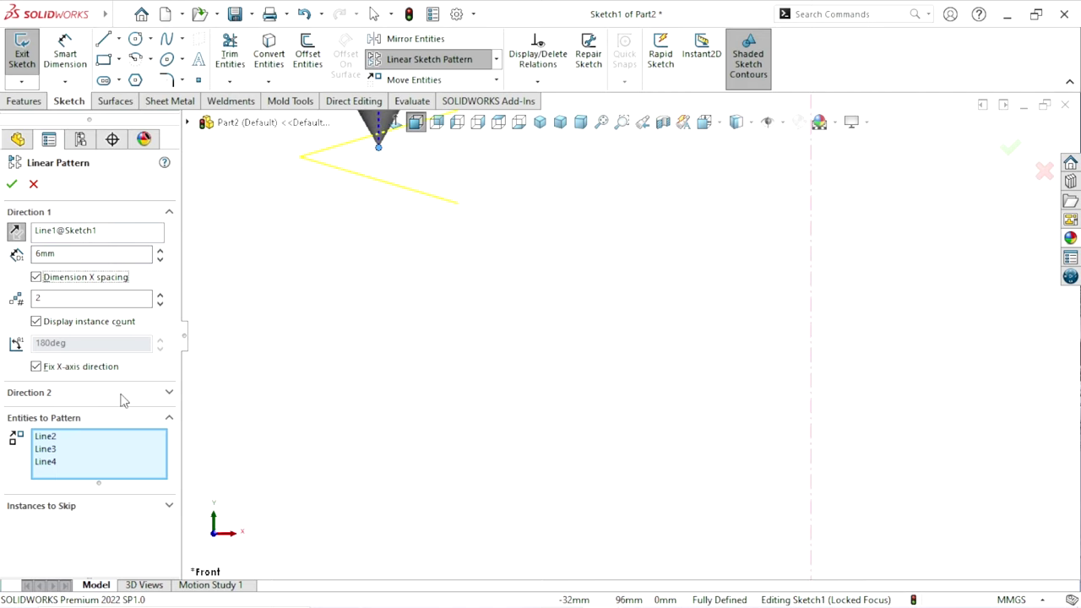
pyautogui.click(160, 295)
pyautogui.click(161, 295)
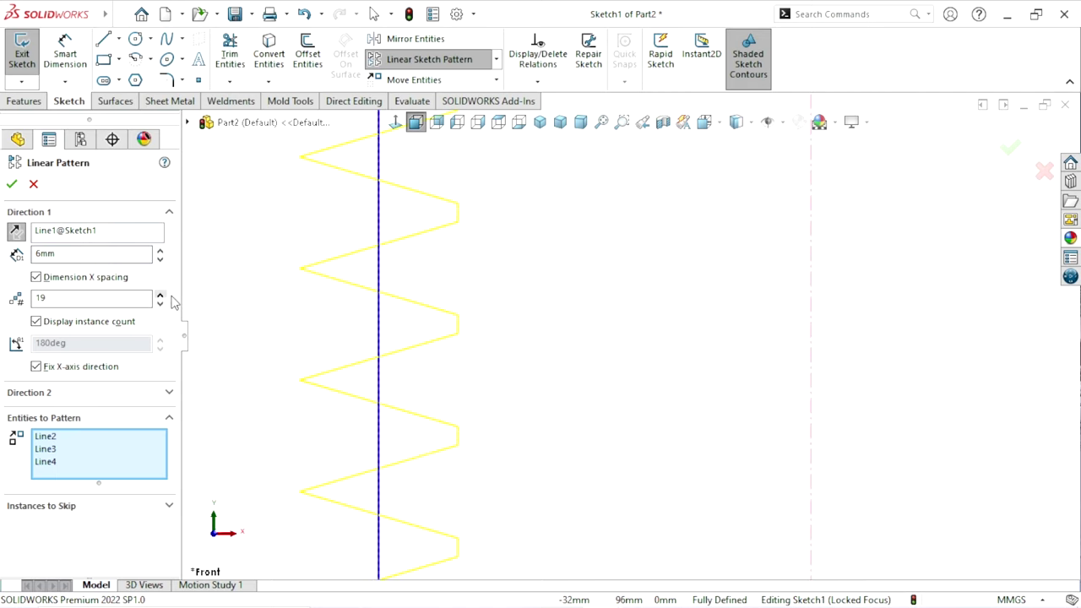
pyautogui.scroll(3, 410, 418)
pyautogui.scroll(2, 579, 284)
pyautogui.scroll(2, 667, 509)
pyautogui.scroll(-2, 629, 468)
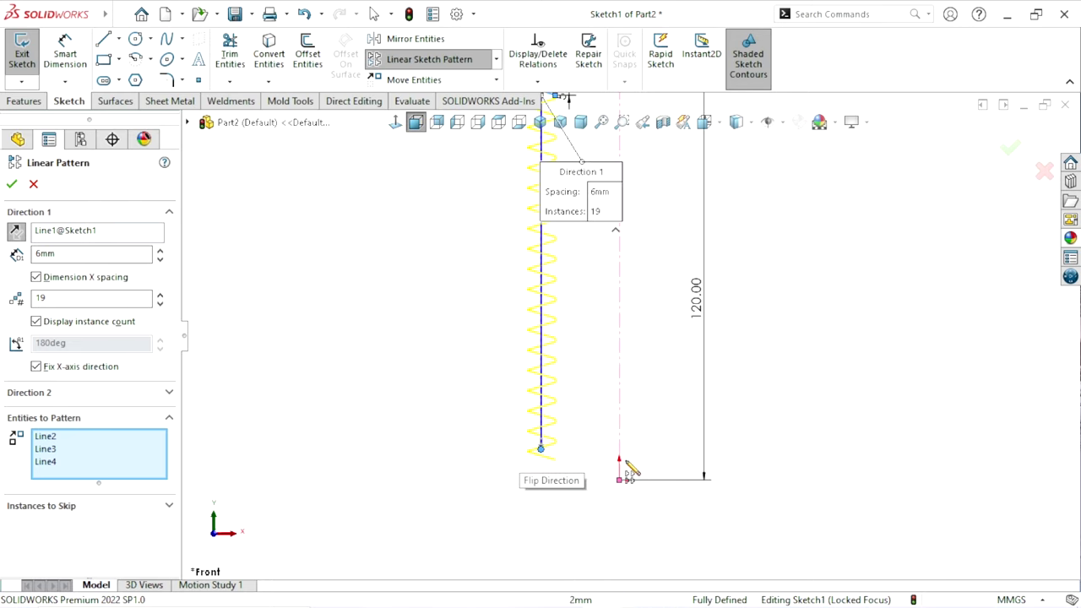
pyautogui.scroll(4, 629, 469)
pyautogui.scroll(-4, 663, 207)
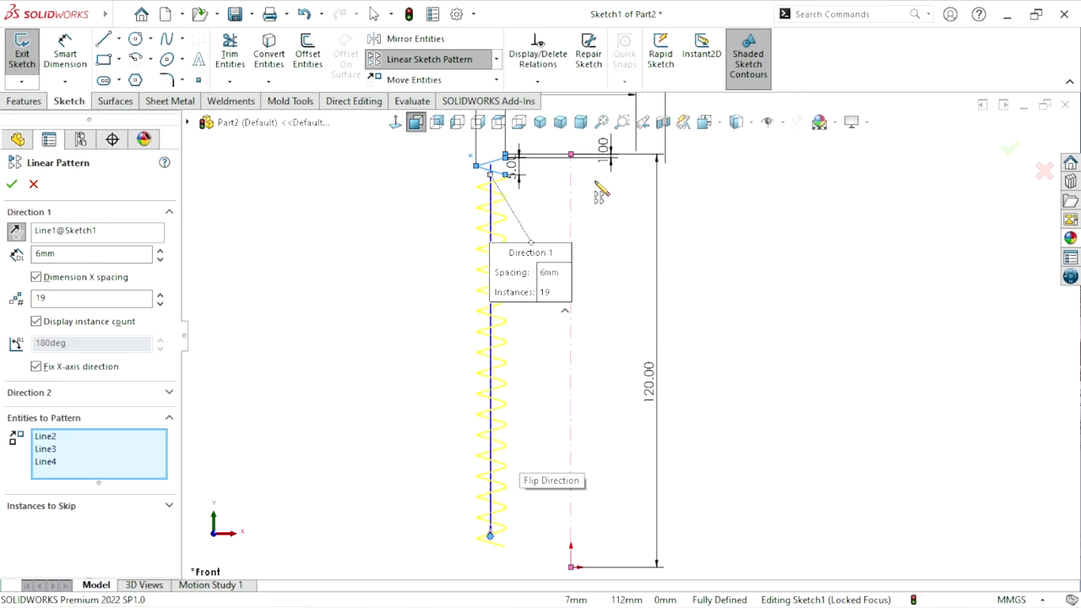
pyautogui.scroll(-3, 596, 190)
pyautogui.click(34, 184)
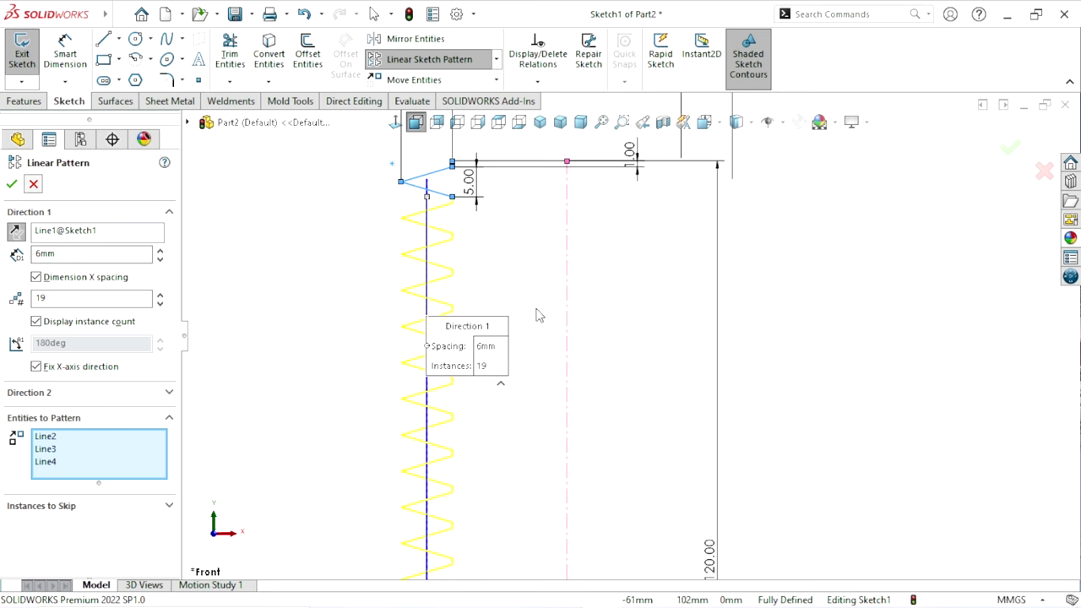
pyautogui.scroll(-2, 422, 135)
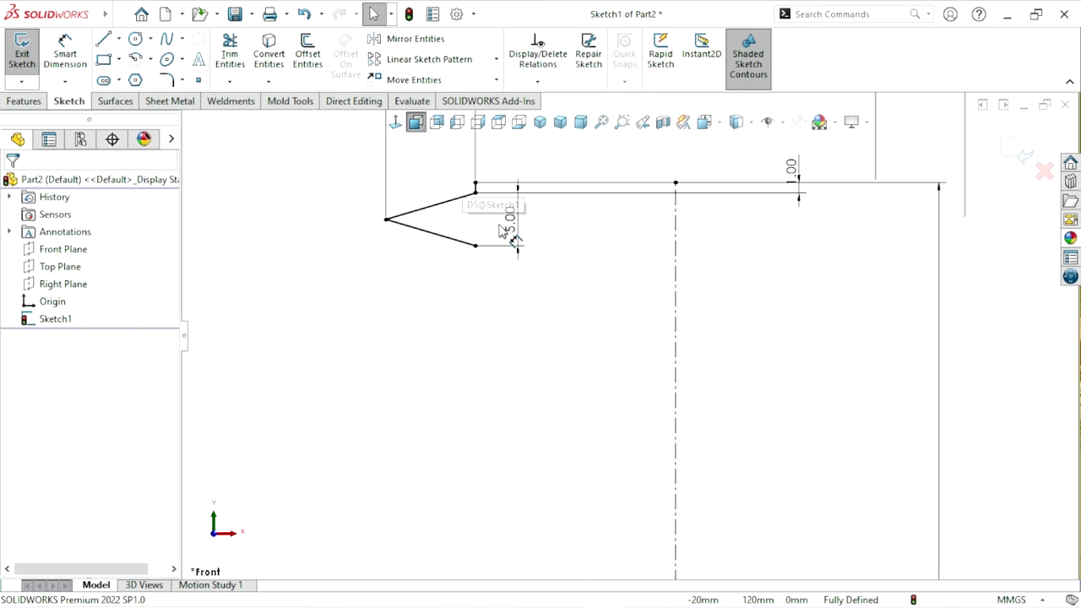
# Round the zigzag's pointed left tip with a 1.8 mm sketch fillet
pyautogui.click(167, 80)
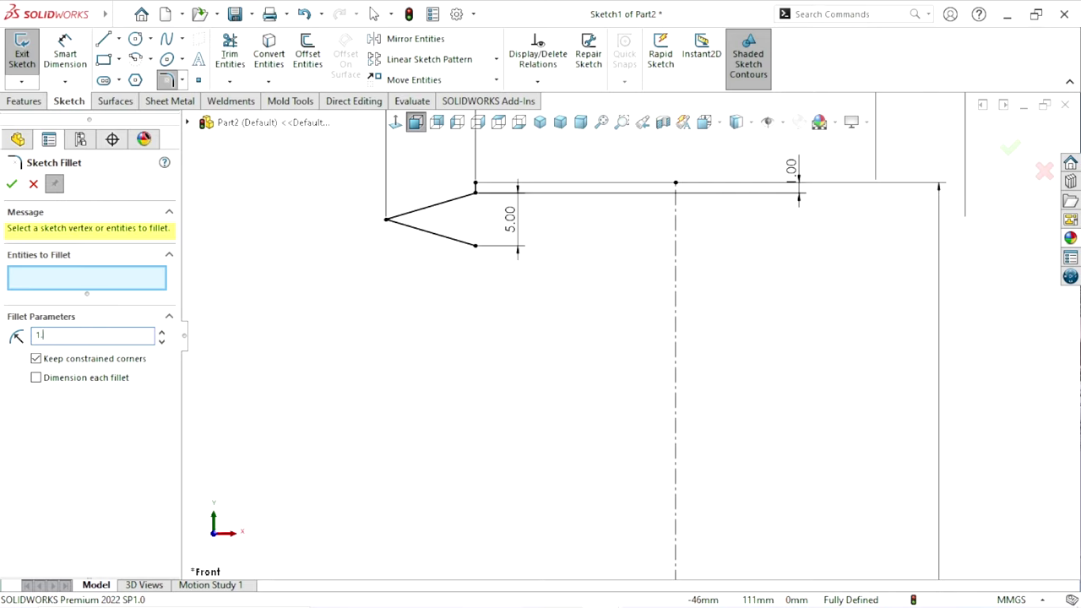
pyautogui.click(387, 223)
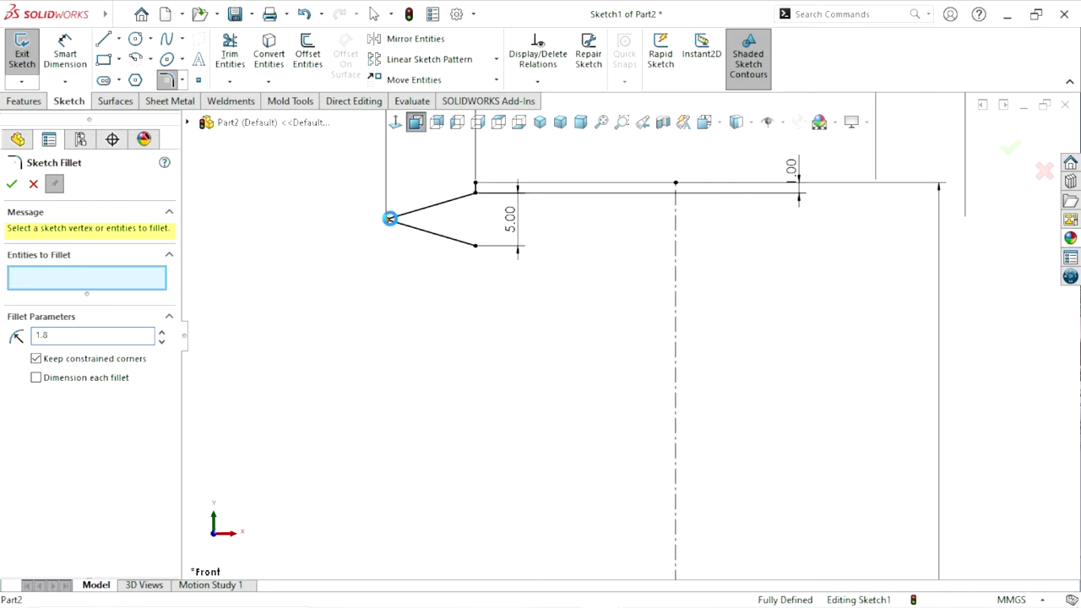
pyautogui.click(575, 322)
pyautogui.rightClick(344, 298)
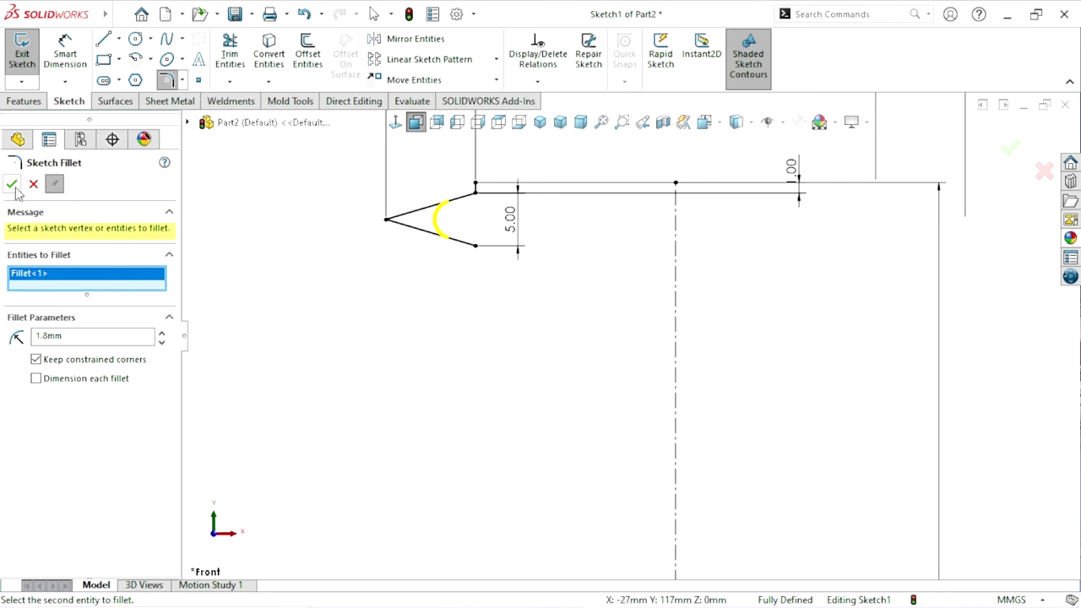
pyautogui.scroll(2, 459, 386)
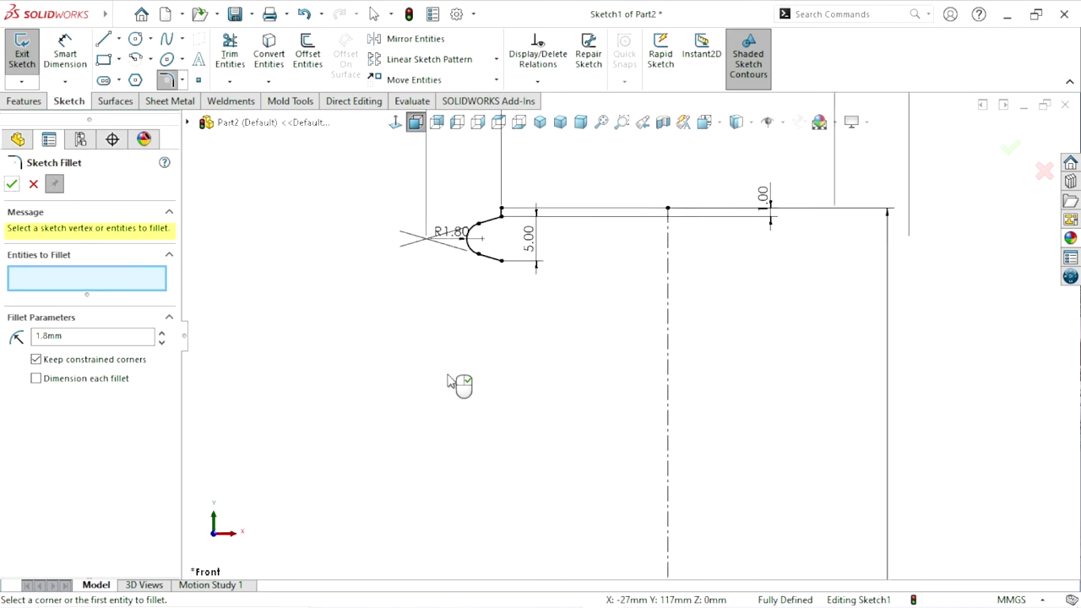
pyautogui.click(13, 184)
# Start a linear sketch pattern directed along the centerline
pyautogui.click(427, 60)
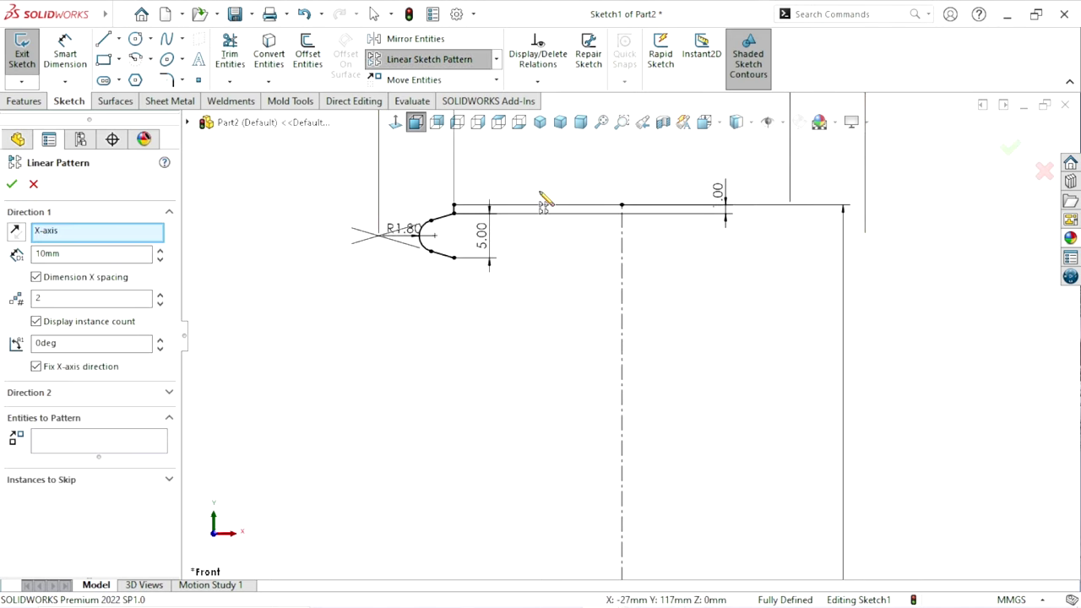
pyautogui.scroll(-2, 642, 314)
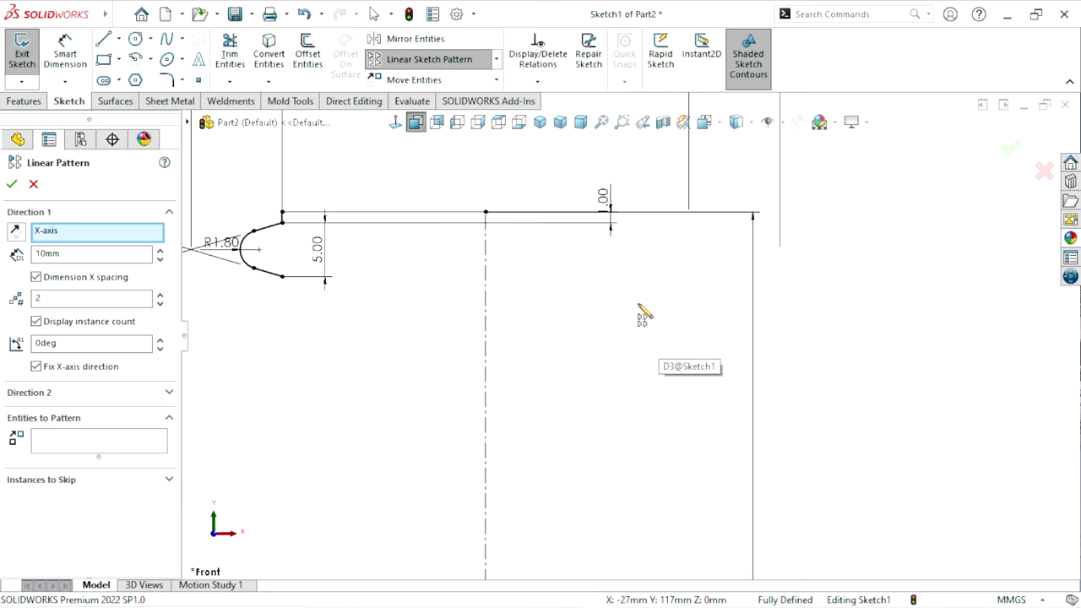
pyautogui.scroll(1, 300, 303)
pyautogui.scroll(1, 468, 293)
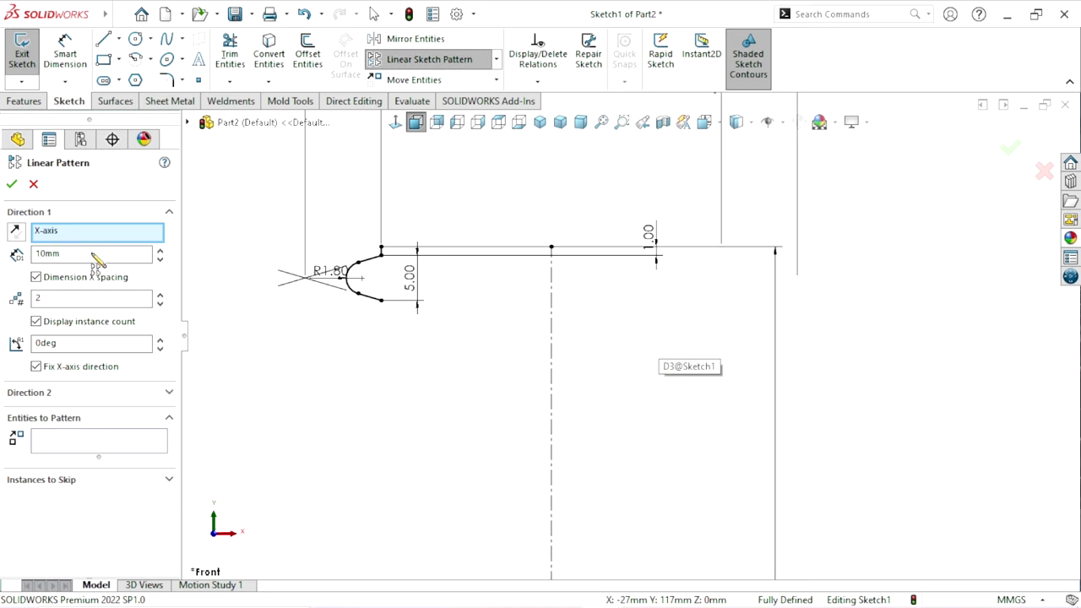
pyautogui.click(76, 232)
pyautogui.click(552, 363)
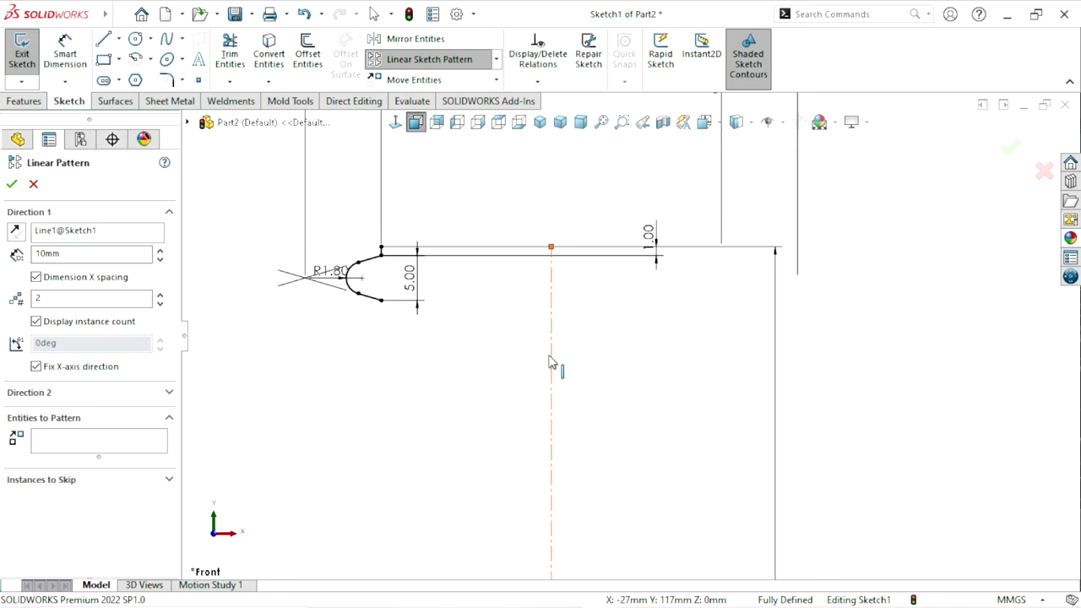
# Choose Line2, Line3, Arc1 and Line4 as the entities to pattern
pyautogui.click(52, 449)
pyautogui.scroll(-2, 403, 310)
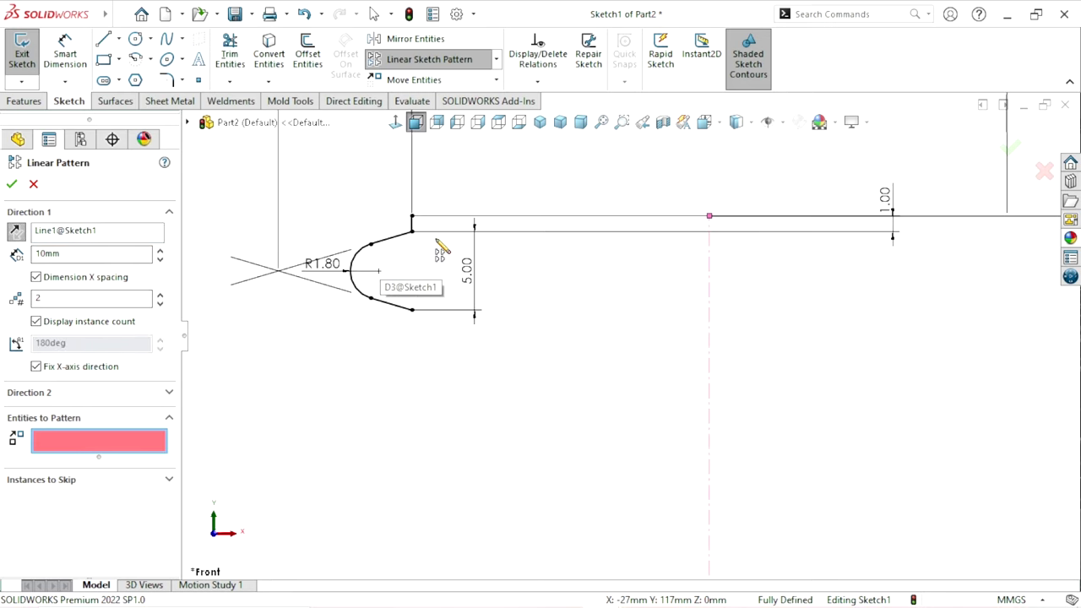
pyautogui.click(414, 226)
pyautogui.click(393, 238)
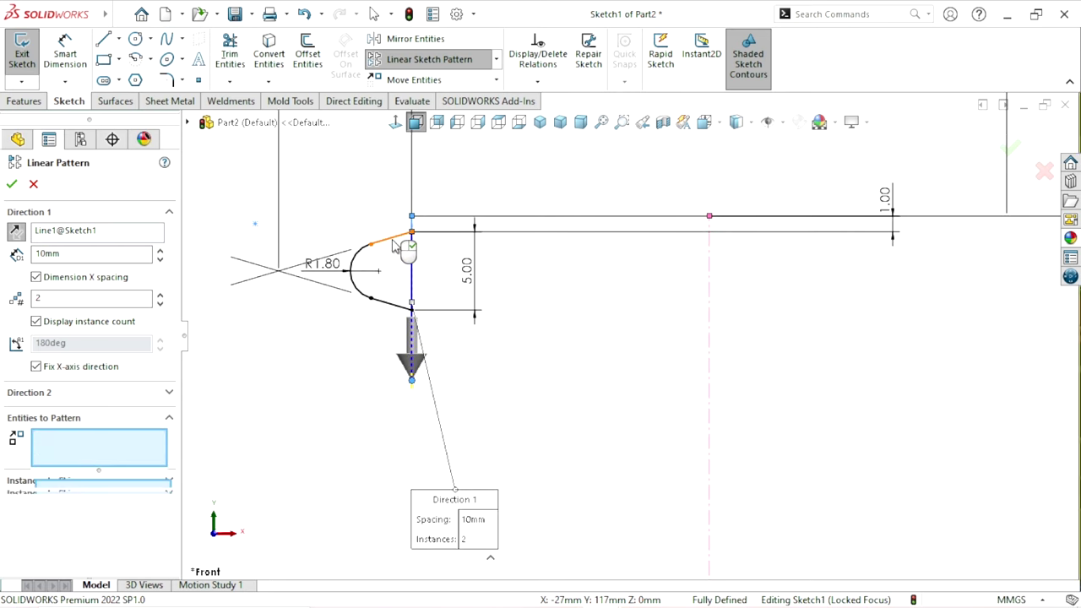
pyautogui.click(356, 264)
pyautogui.click(386, 310)
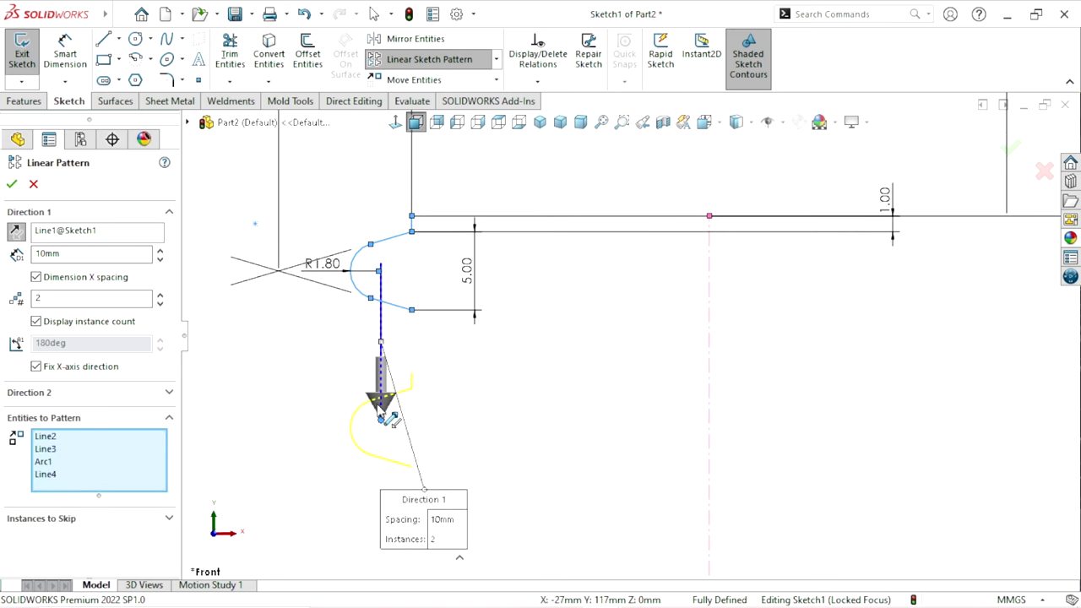
pyautogui.scroll(2, 587, 446)
pyautogui.scroll(1, 772, 374)
pyautogui.scroll(-2, 789, 381)
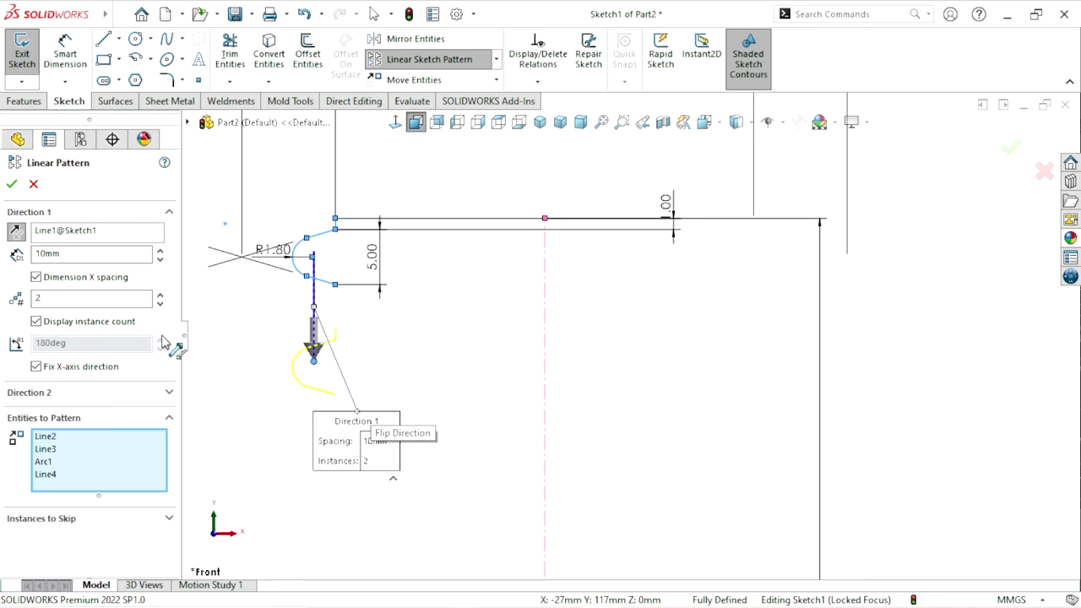
# Set 6 mm spacing and 19 instances, then accept the pattern
pyautogui.doubleClick(47, 253)
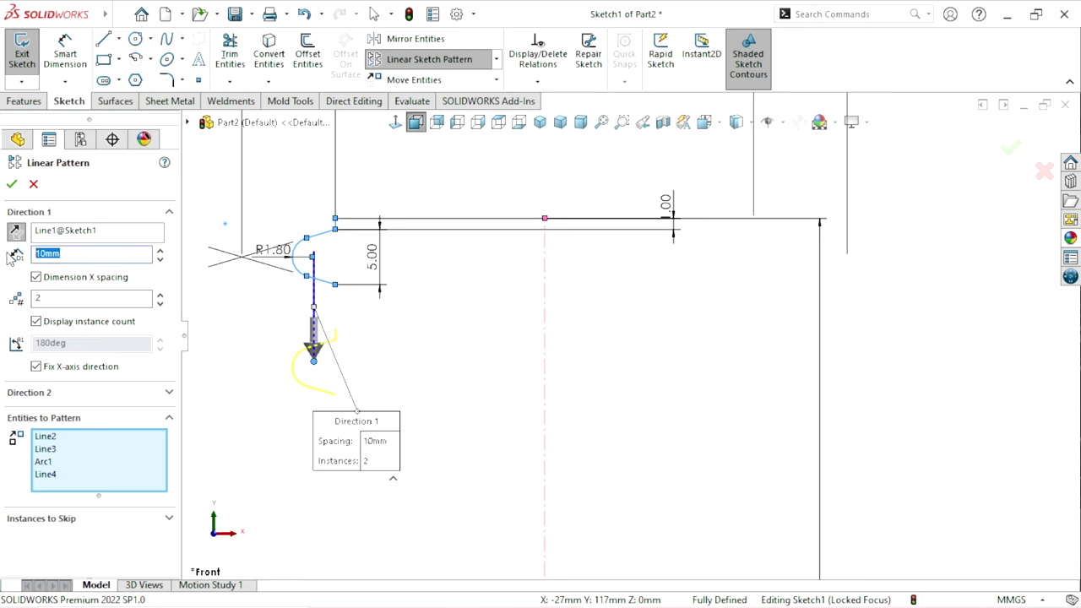
pyautogui.write('6')
pyautogui.press('Return')
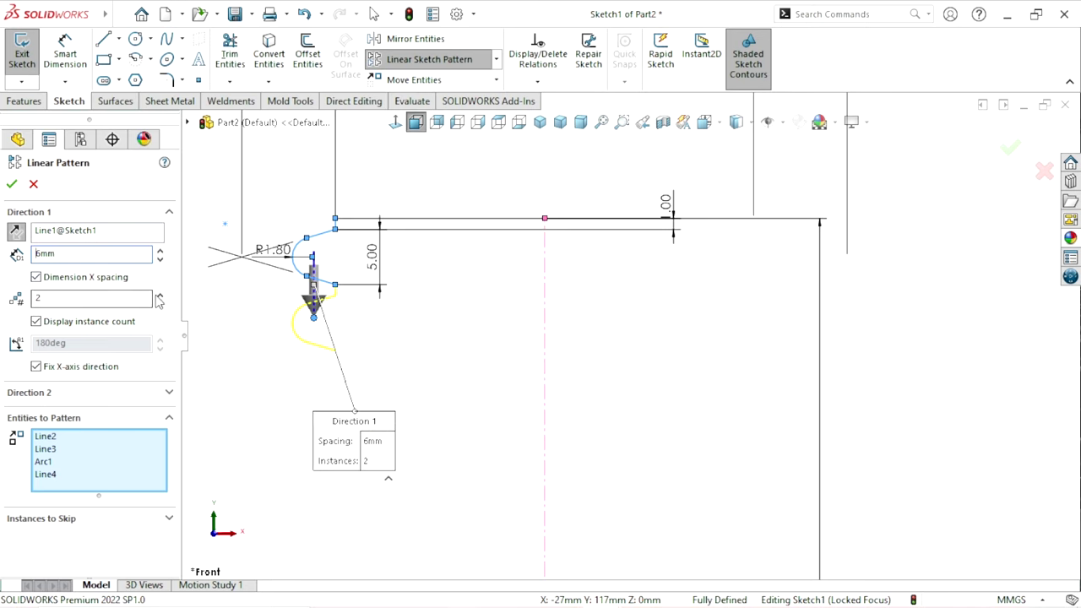
pyautogui.click(160, 297)
pyautogui.click(161, 297)
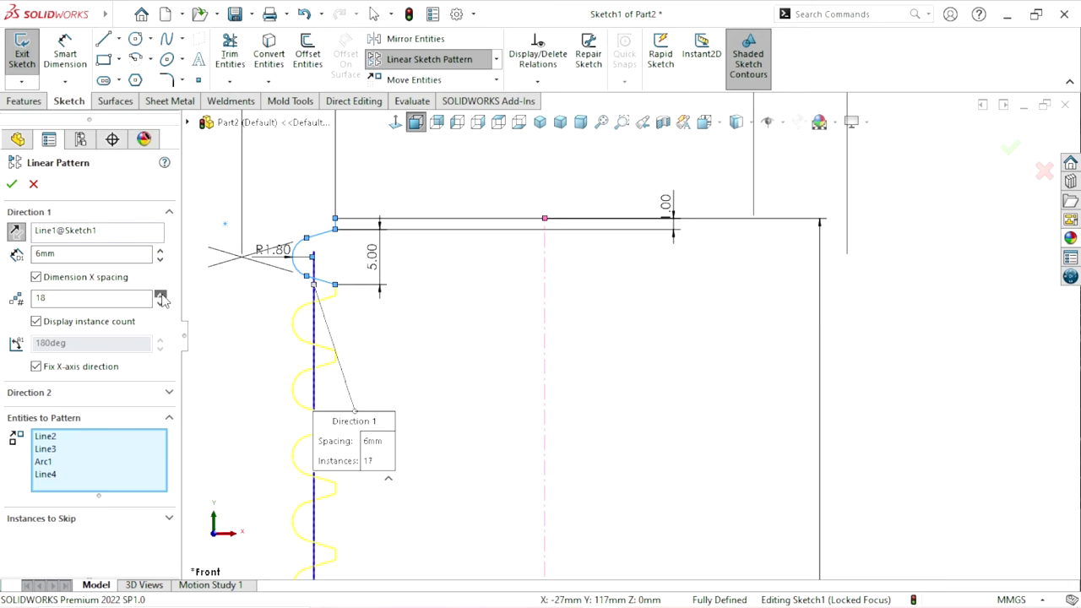
pyautogui.scroll(5, 422, 477)
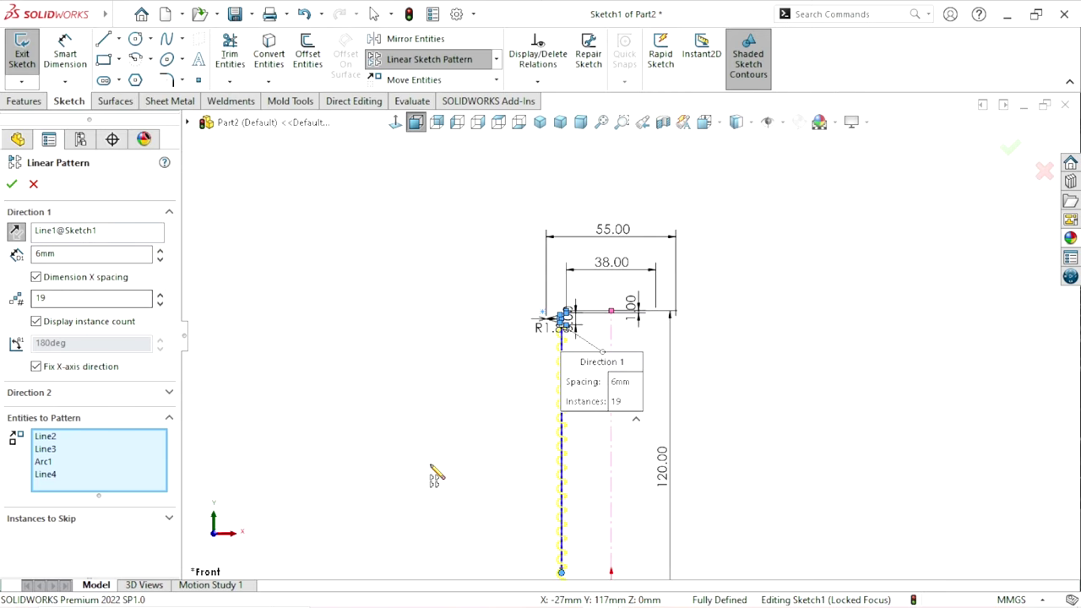
pyautogui.scroll(-1, 642, 499)
pyautogui.scroll(-3, 601, 439)
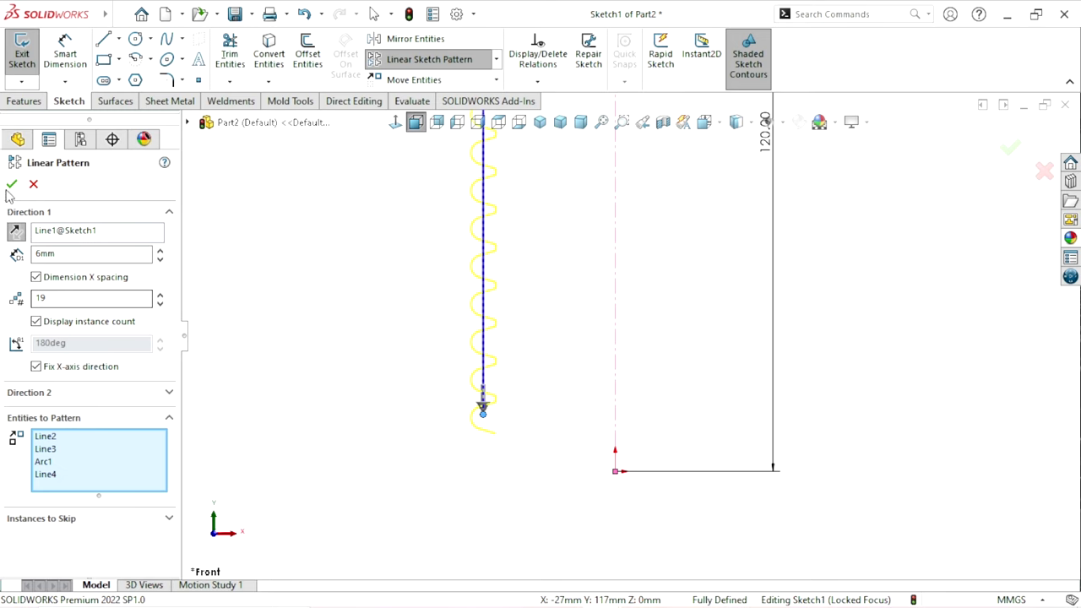
pyautogui.click(112, 40)
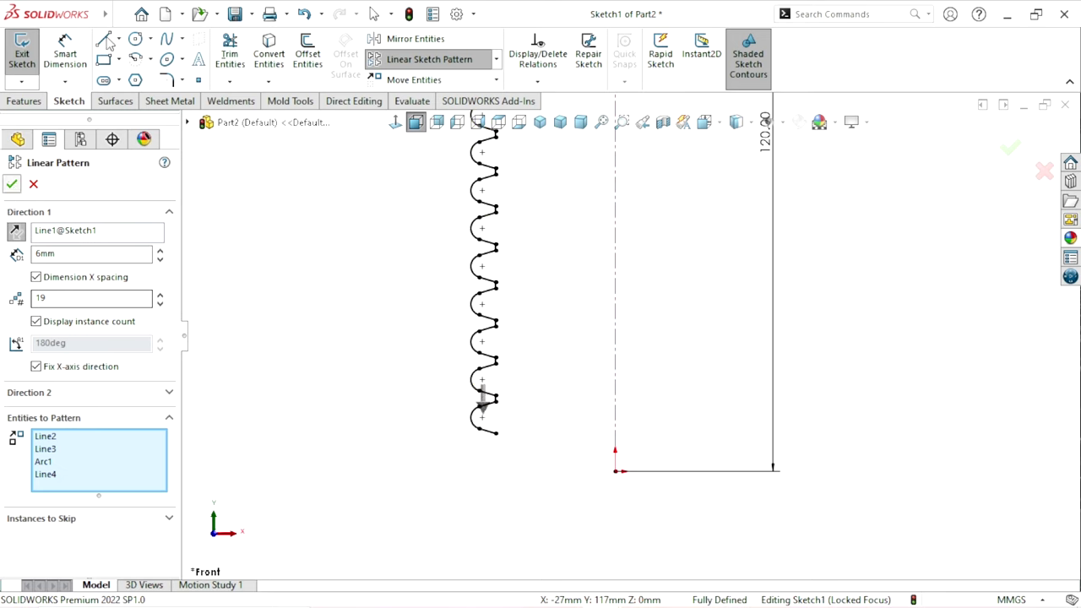
# Draw a short vertical line down from the last arc's end
pyautogui.click(496, 434)
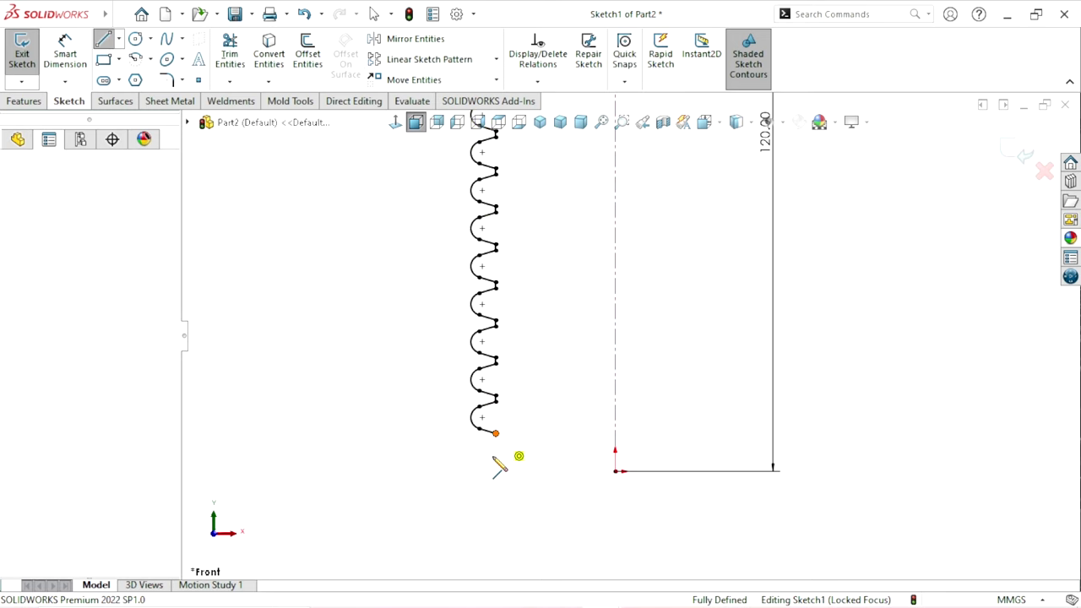
pyautogui.click(496, 471)
pyautogui.rightClick(553, 441)
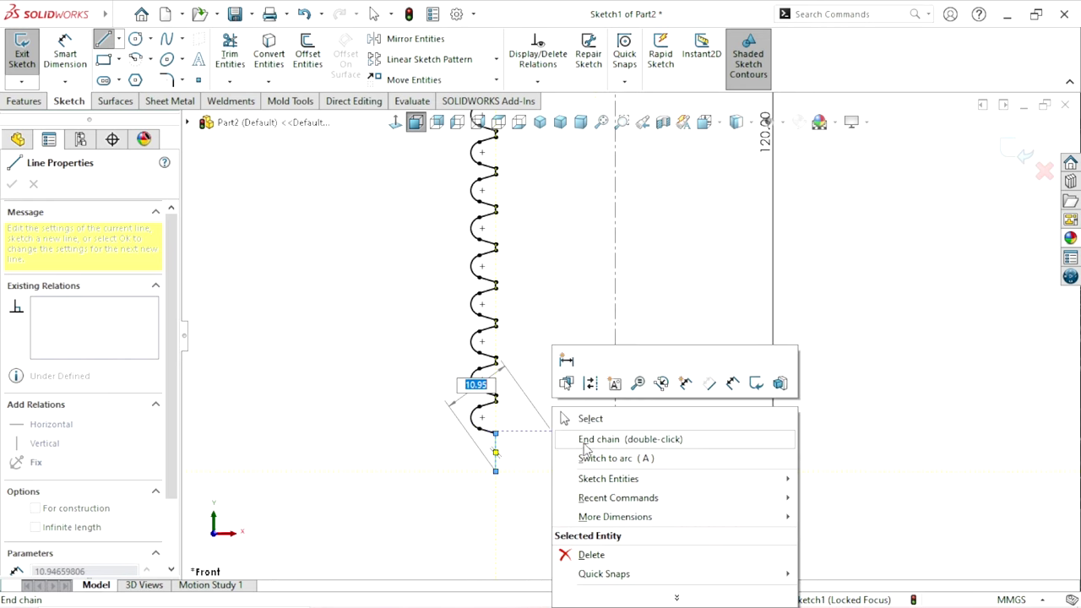
pyautogui.click(579, 417)
# Add a Horizontal relation between the line's bottom endpoint and the origin
pyautogui.scroll(-2, 667, 492)
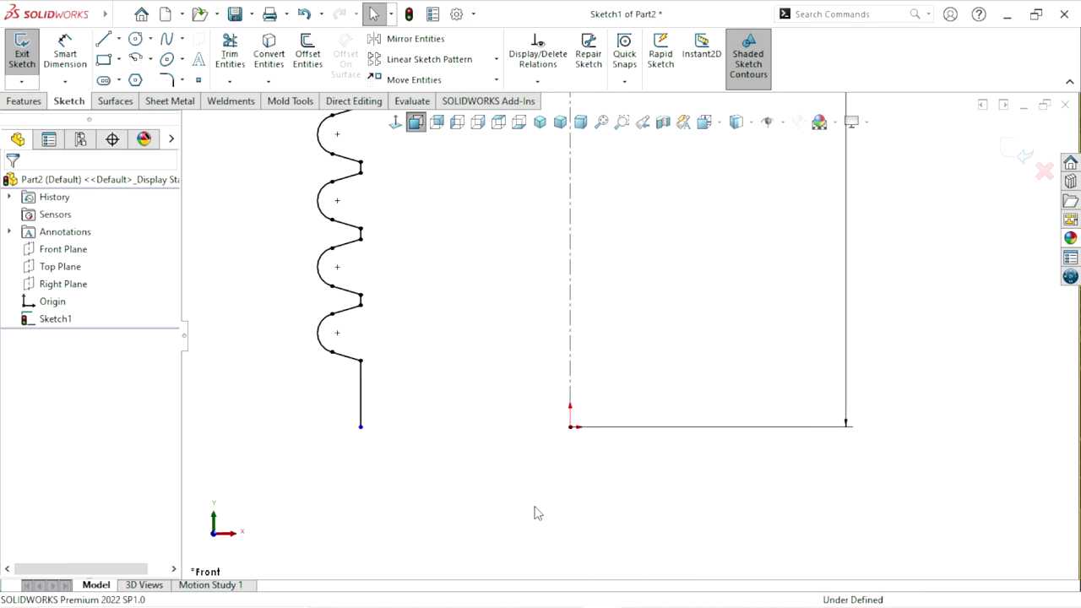
pyautogui.click(361, 427)
pyautogui.click(571, 427)
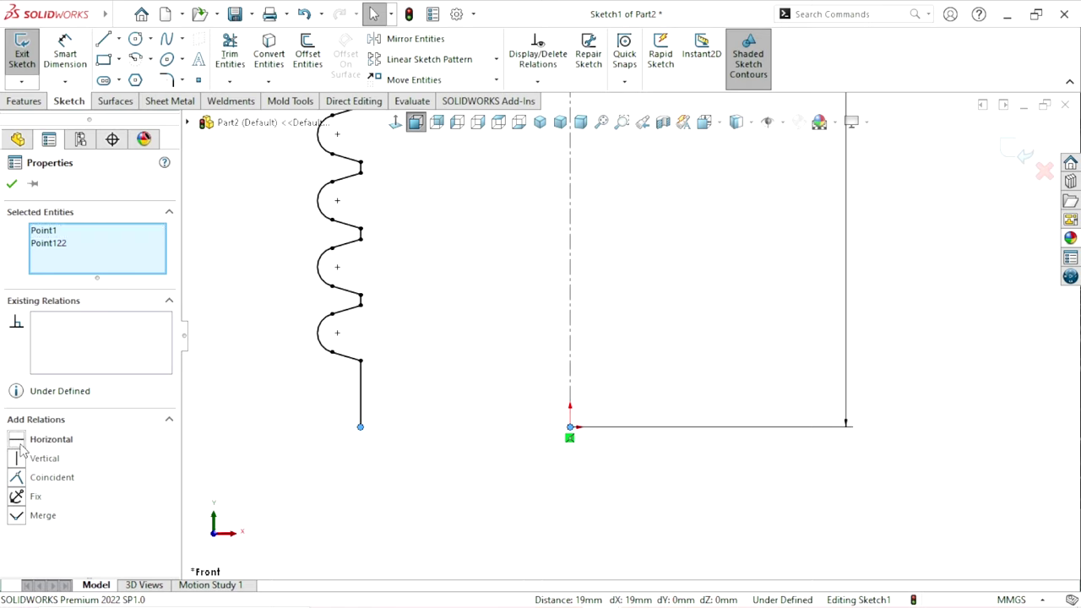
pyautogui.click(12, 186)
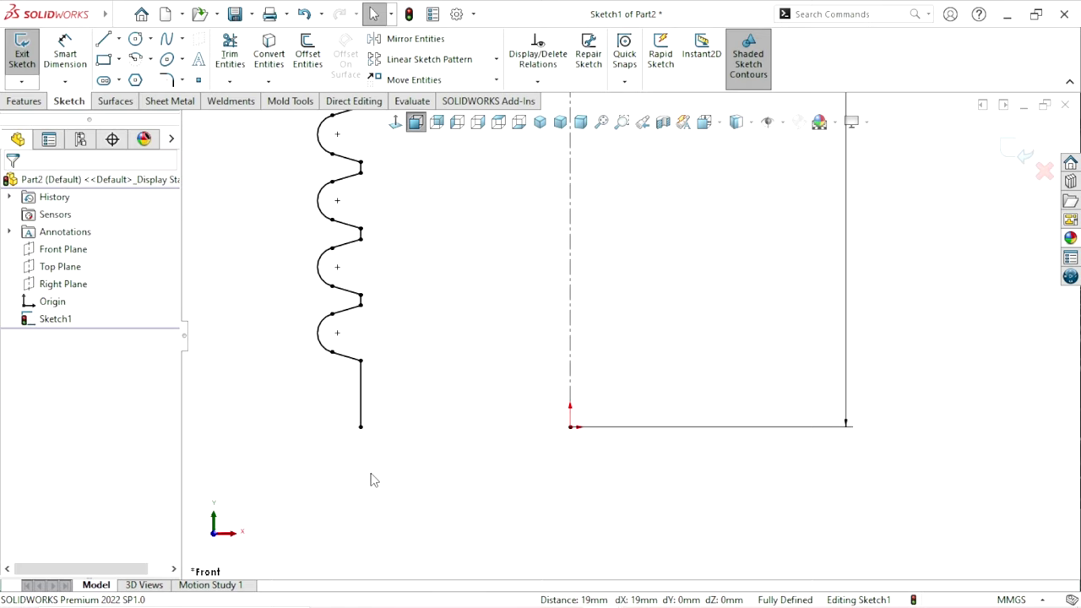
pyautogui.scroll(2, 336, 464)
pyautogui.scroll(4, 471, 407)
pyautogui.scroll(-1, 583, 279)
pyautogui.scroll(-1, 625, 220)
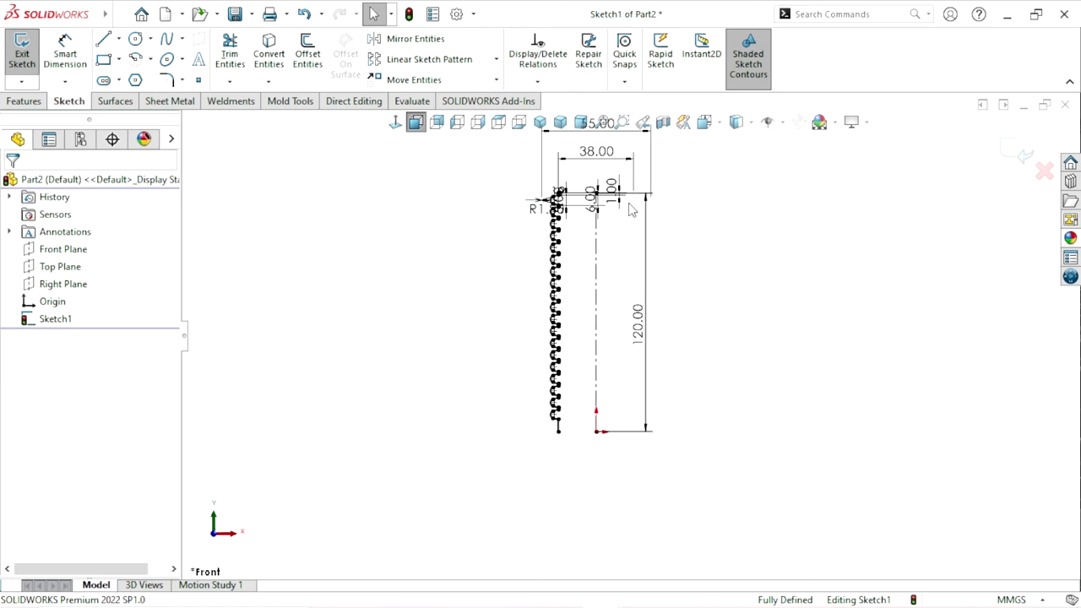
pyautogui.scroll(-2, 625, 228)
pyautogui.scroll(-2, 621, 243)
pyautogui.scroll(-1, 498, 217)
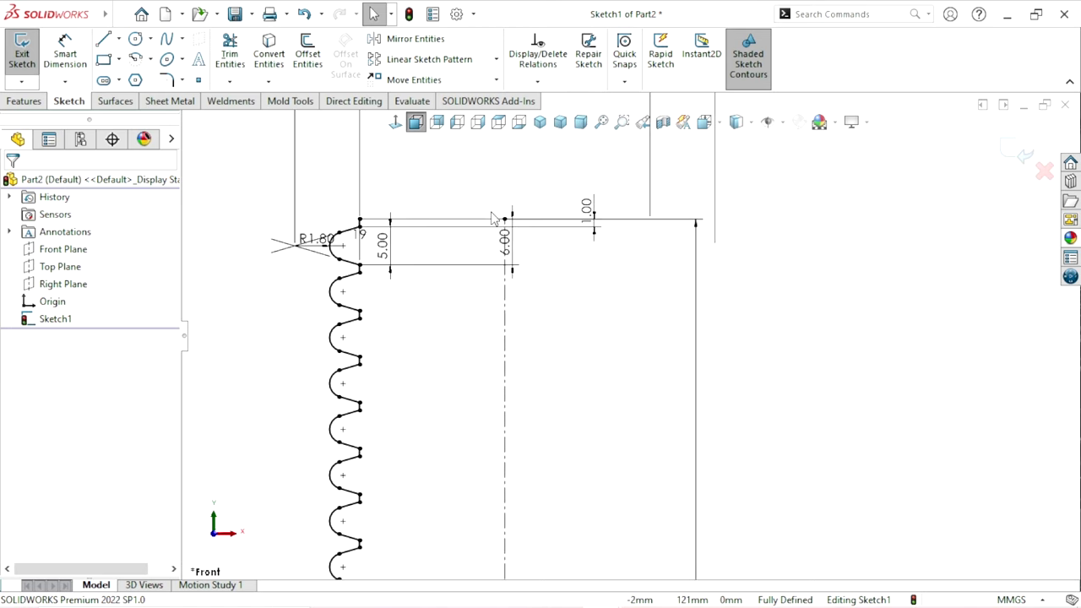
pyautogui.scroll(-1, 494, 218)
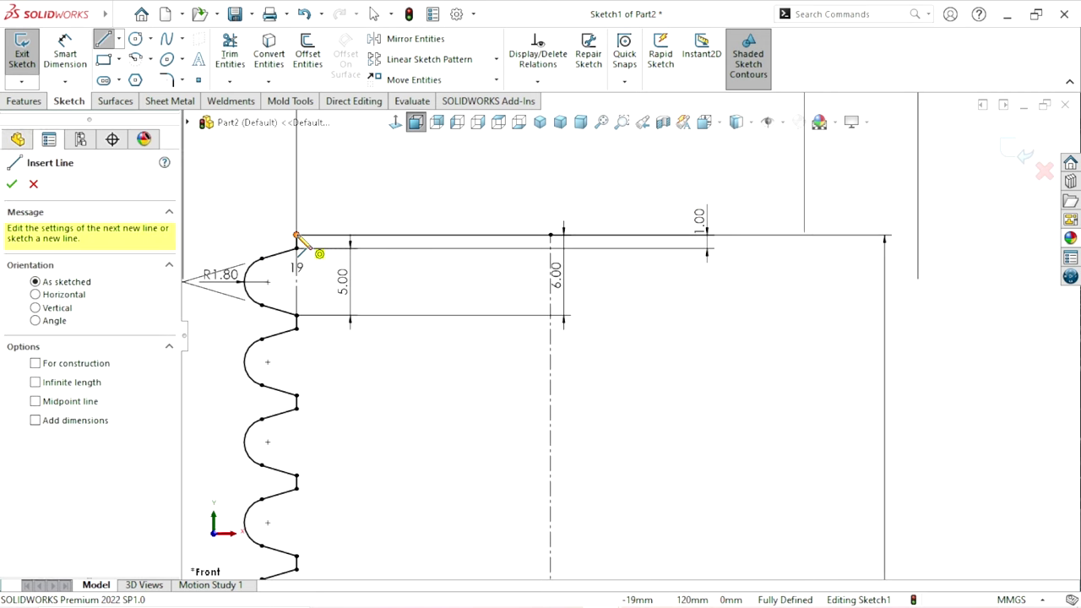
# Draw a short vertical line at the top of the profile
pyautogui.click(295, 235)
pyautogui.scroll(2, 407, 252)
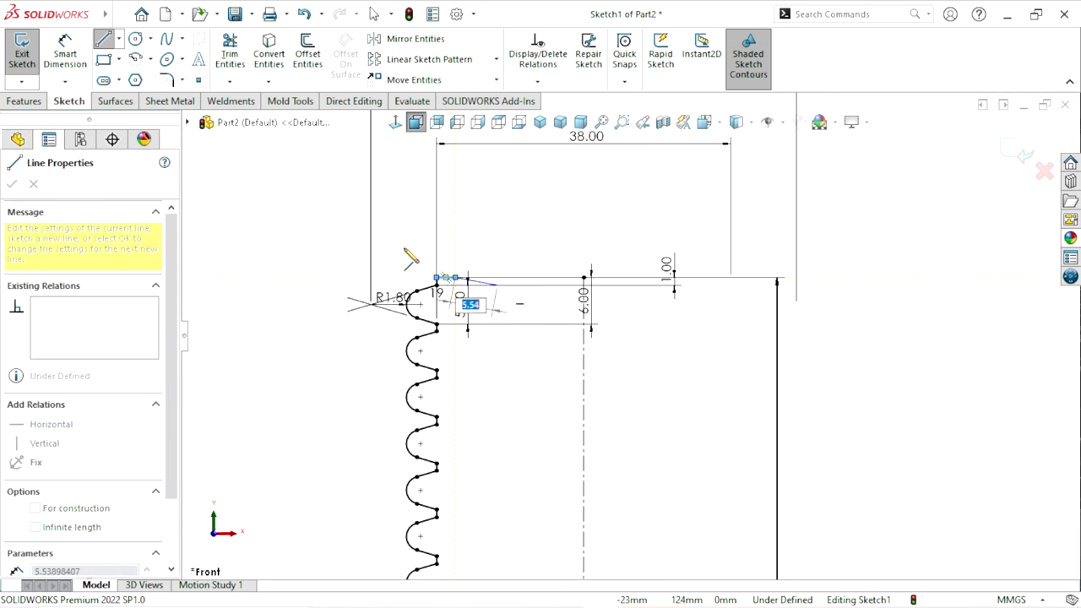
pyautogui.rightClick(543, 195)
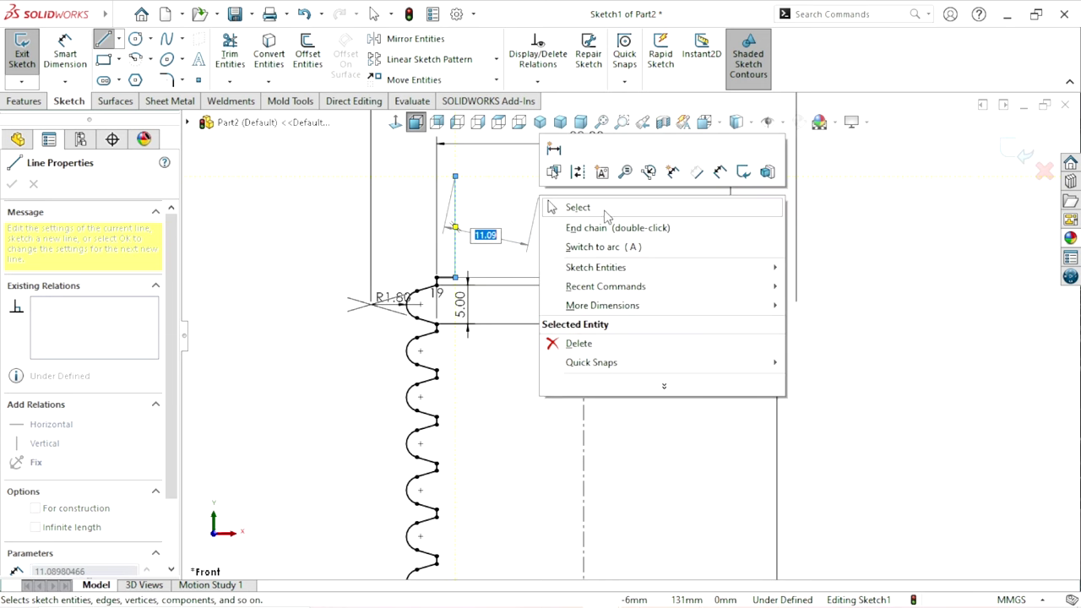
pyautogui.click(578, 207)
pyautogui.scroll(2, 558, 273)
pyautogui.scroll(-2, 557, 273)
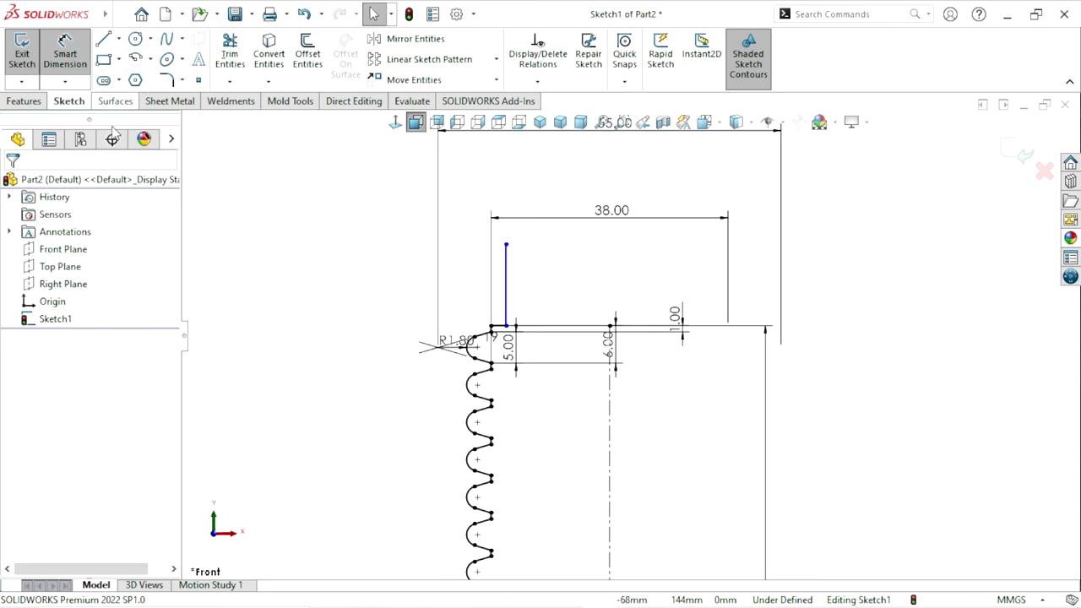
pyautogui.scroll(-3, 676, 389)
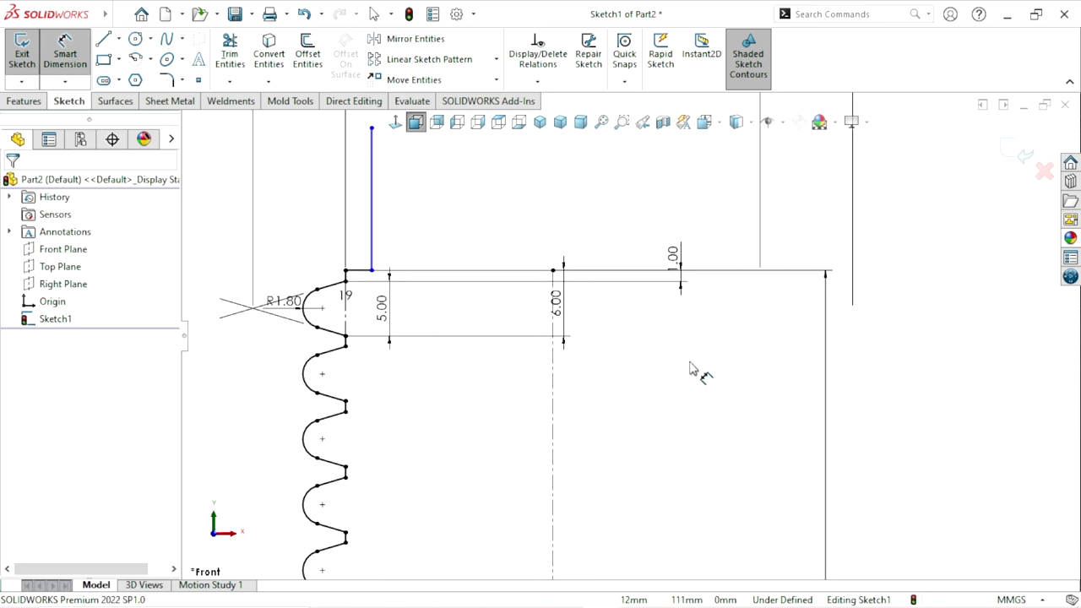
# Dimension the line against the centerline as a 35 mm diameter
pyautogui.click(372, 203)
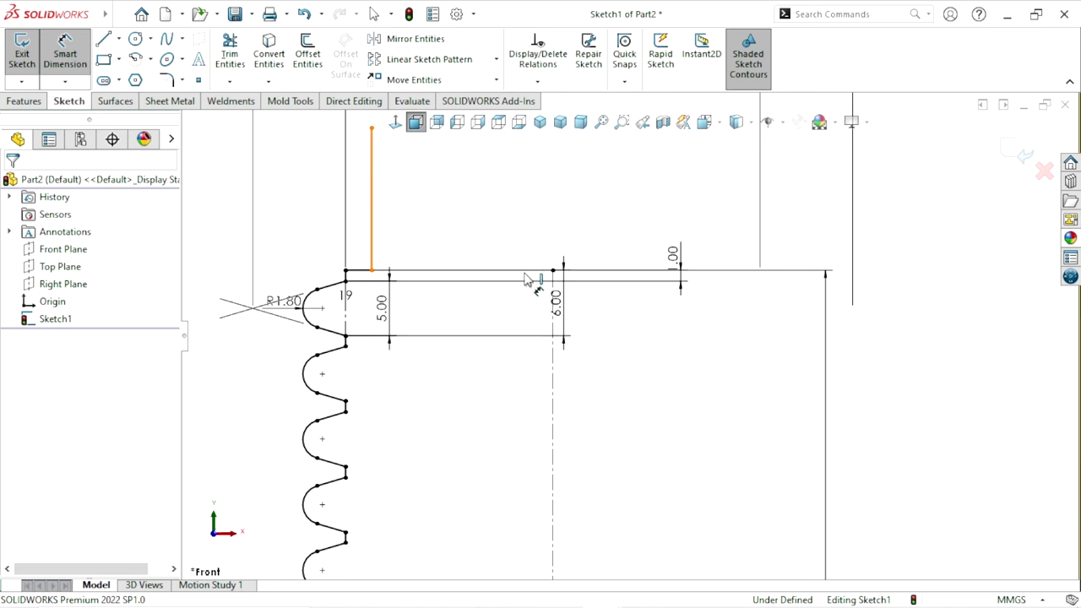
pyautogui.click(556, 353)
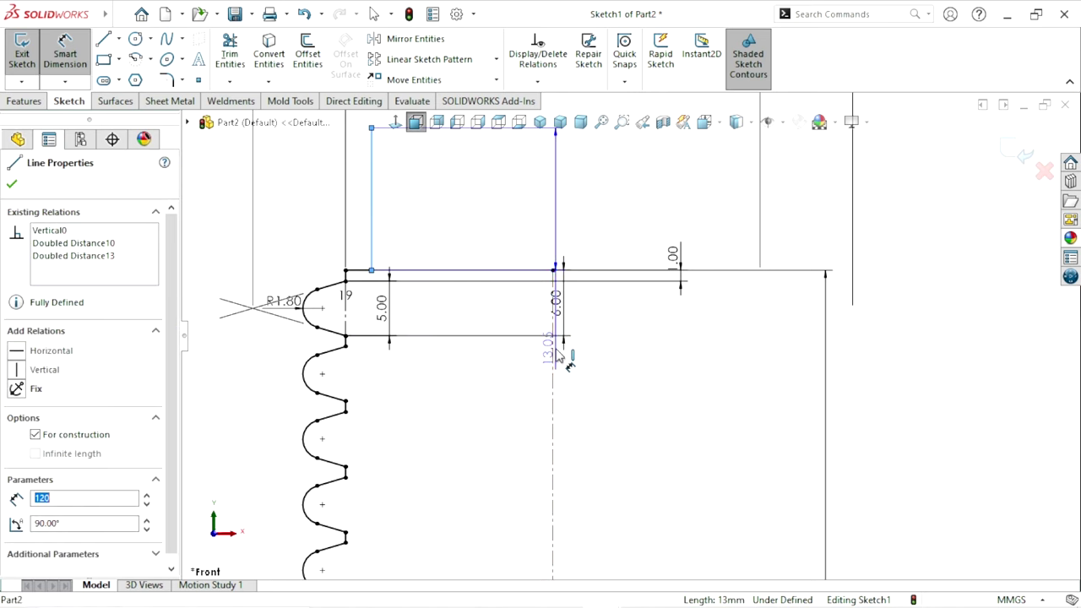
pyautogui.click(576, 197)
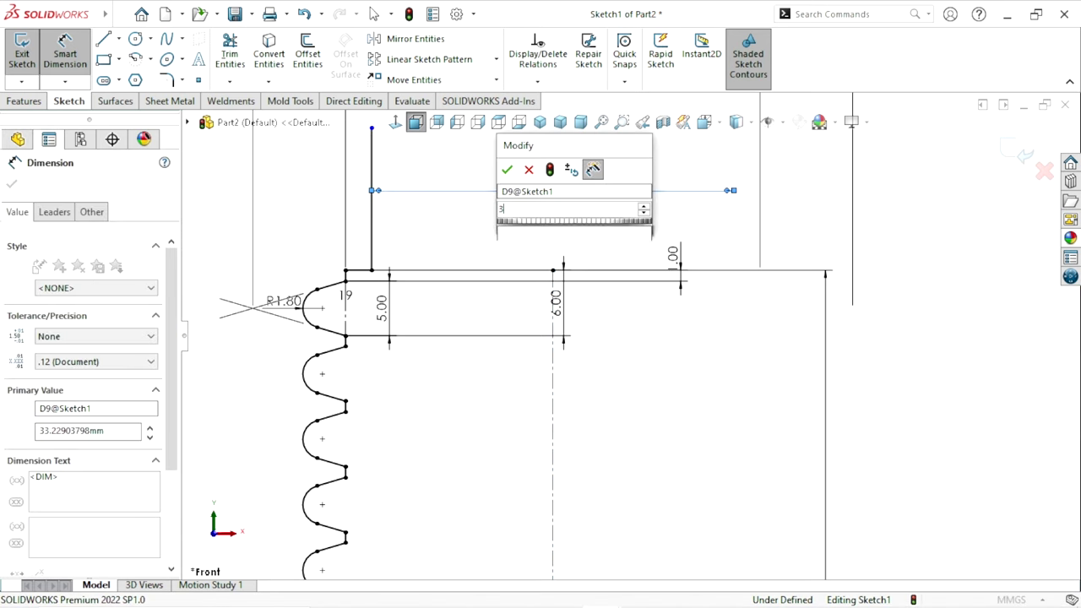
pyautogui.write('35')
pyautogui.press('Return')
pyautogui.scroll(3, 473, 364)
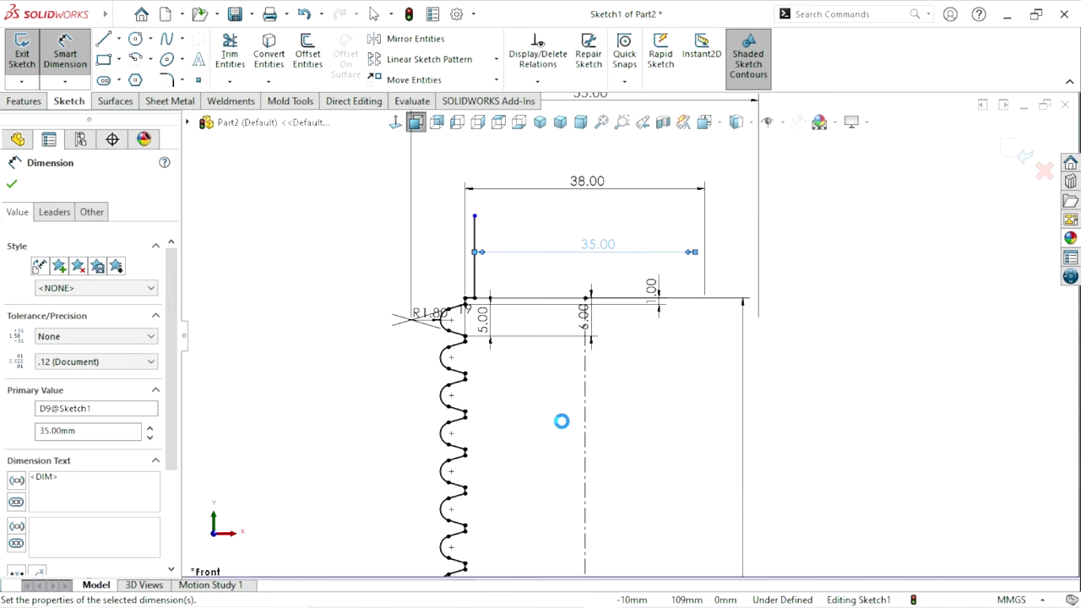
pyautogui.scroll(-1, 448, 363)
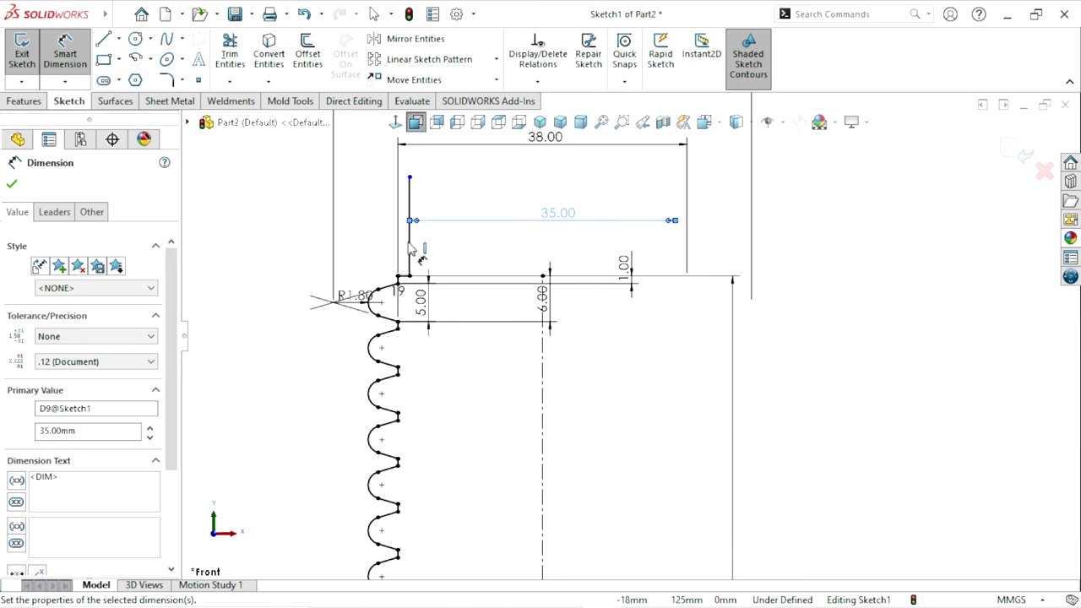
pyautogui.scroll(2, 647, 304)
pyautogui.scroll(-2, 470, 282)
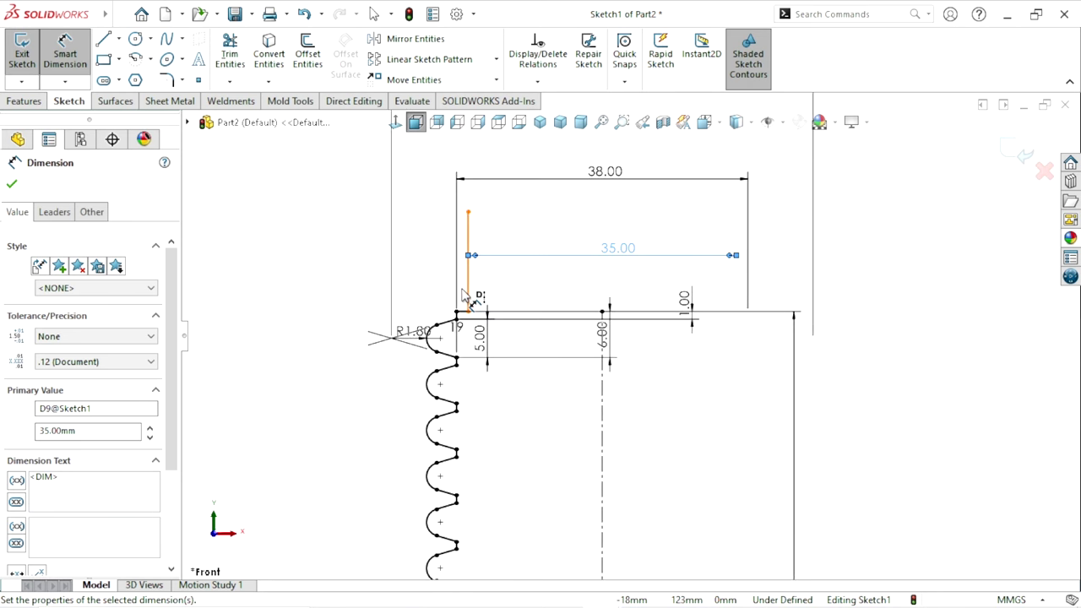
# Add a height dimension to the vertical line and change it to 10
pyautogui.click(470, 280)
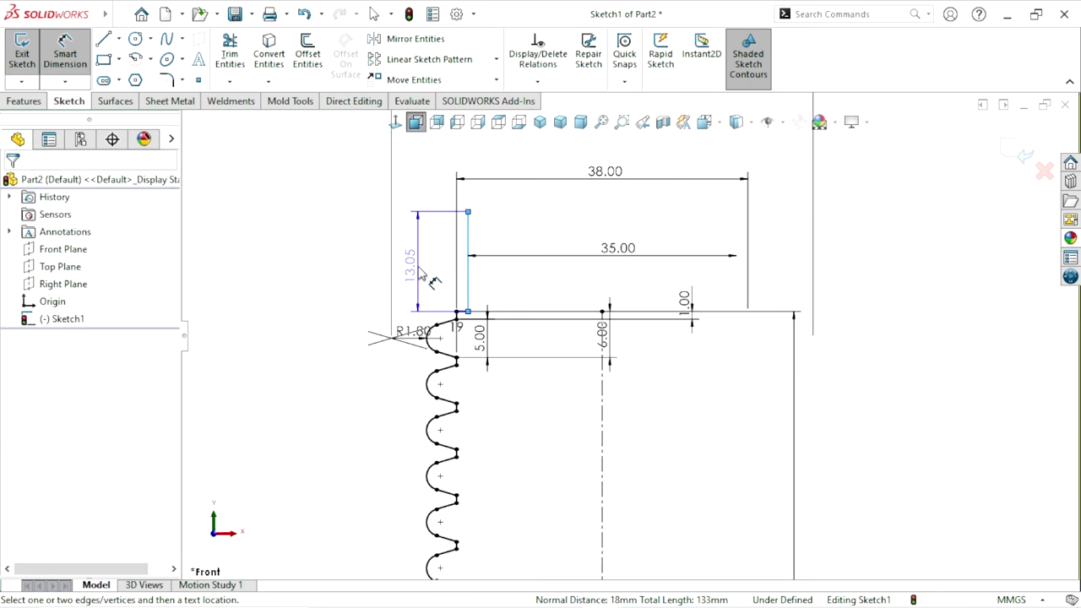
pyautogui.click(420, 270)
pyautogui.write('166')
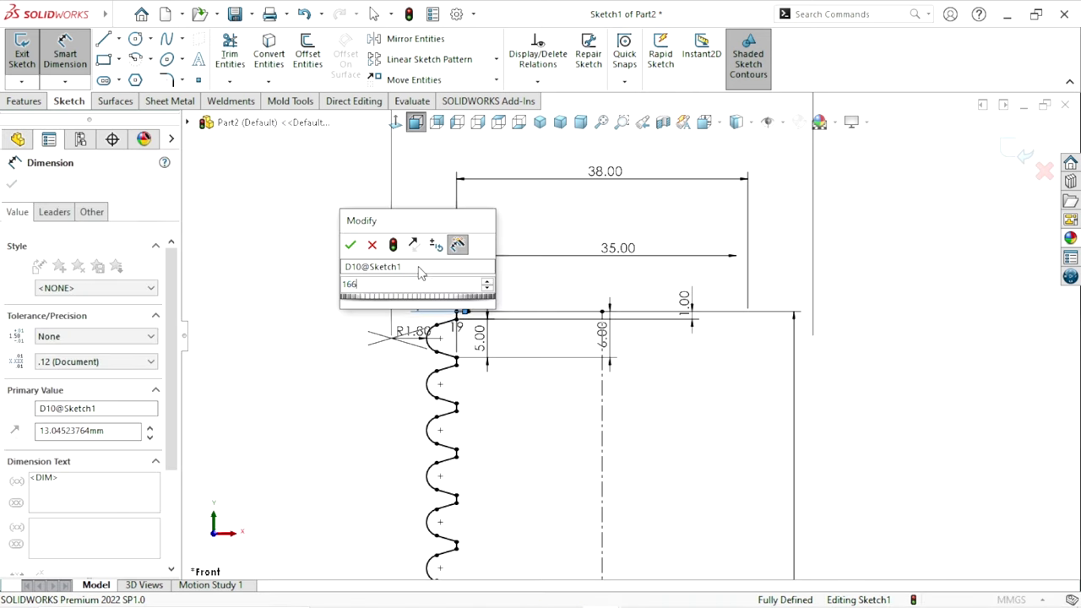
pyautogui.press('Return')
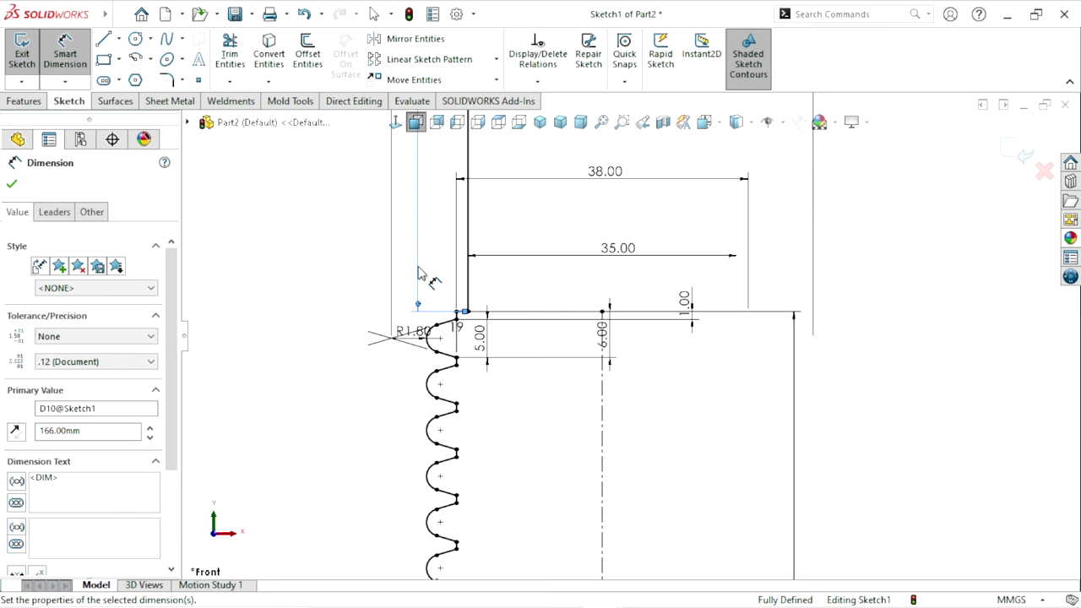
pyautogui.press('Escape')
pyautogui.press('Escape')
pyautogui.doubleClick(408, 270)
pyautogui.write('1')
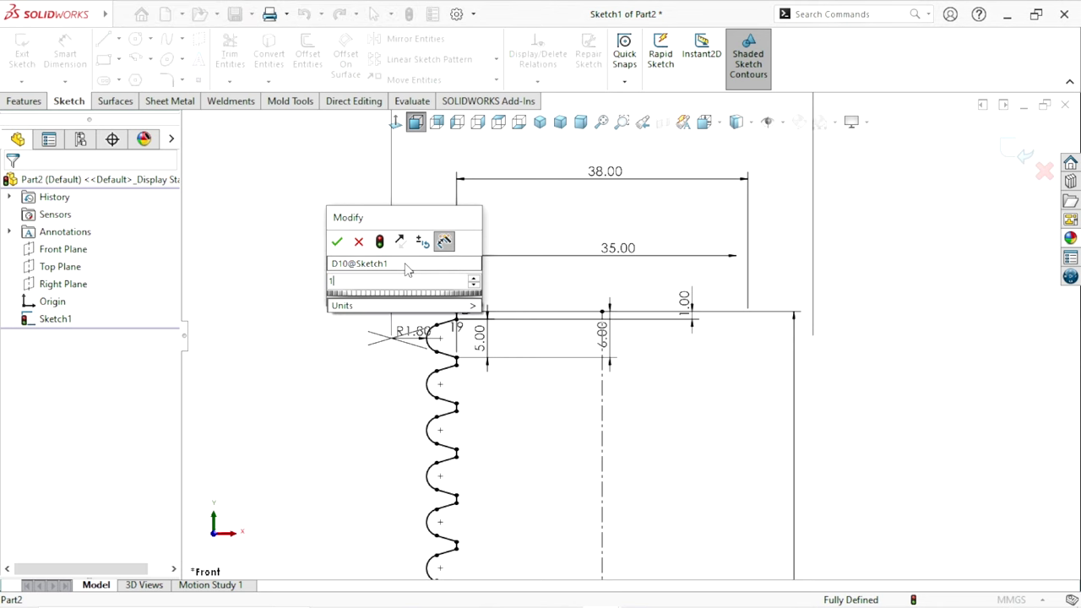
pyautogui.write('0')
pyautogui.press('Return')
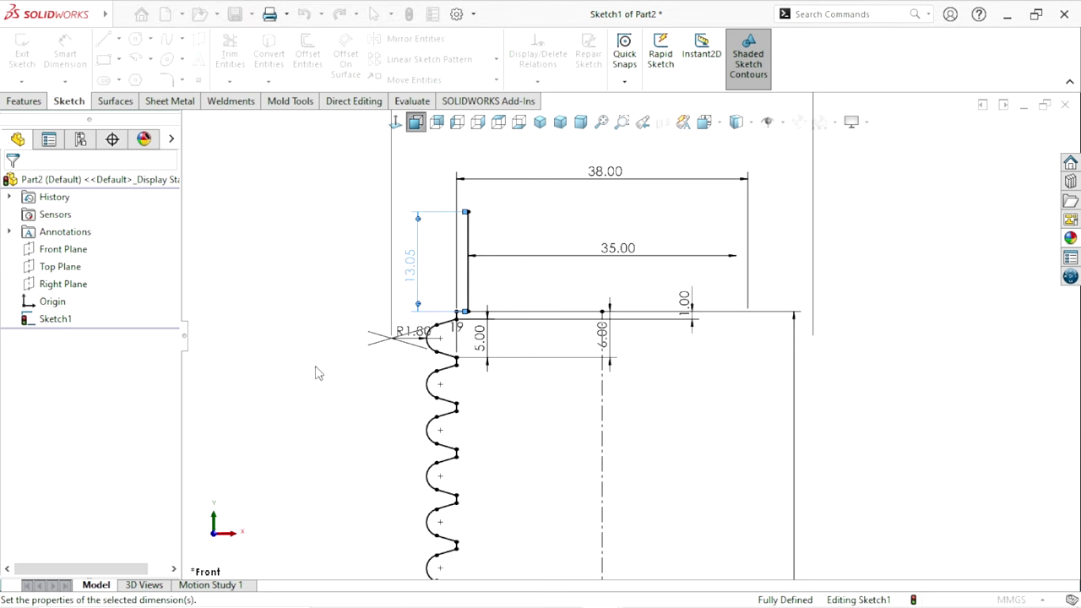
pyautogui.press('Escape')
# Create a 360° Revolved Surface of the profile about the centerline, producing Surface-Revolve1
pyautogui.press('f')
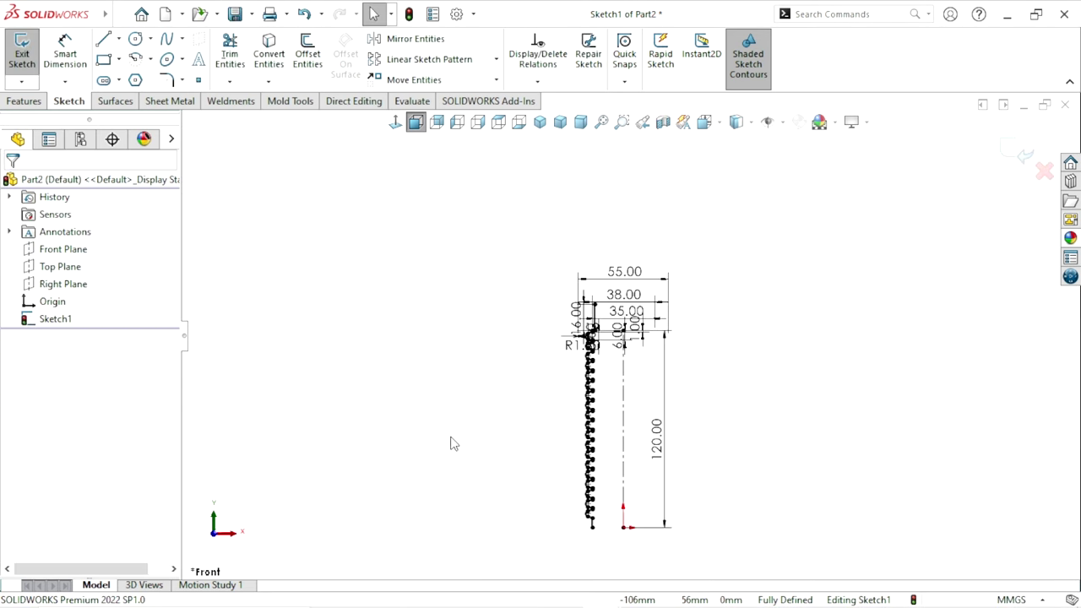
pyautogui.scroll(-2, 782, 432)
pyautogui.scroll(-3, 688, 350)
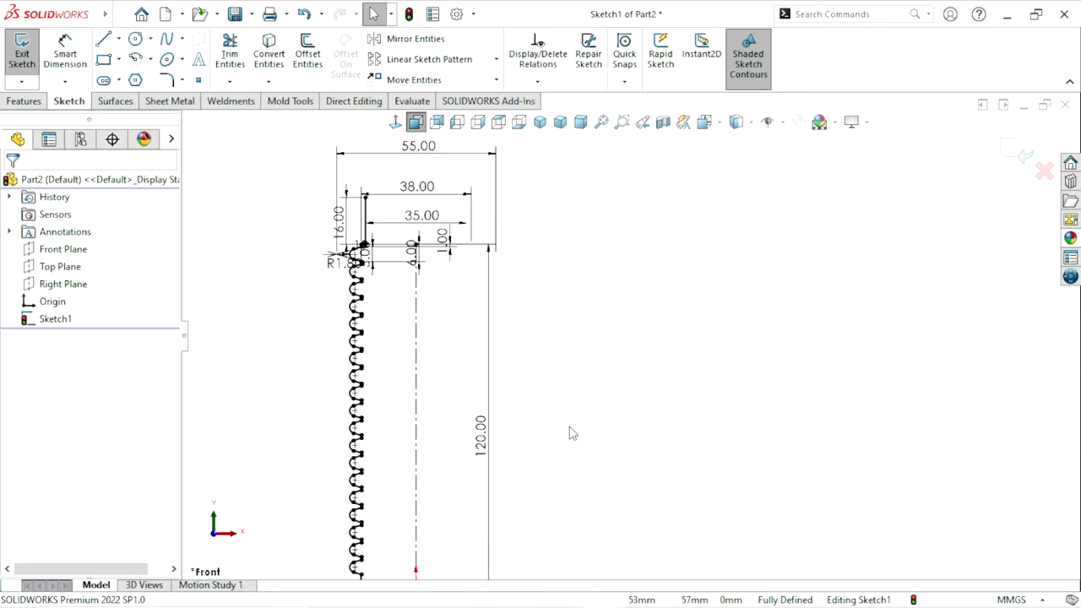
pyautogui.scroll(-2, 623, 408)
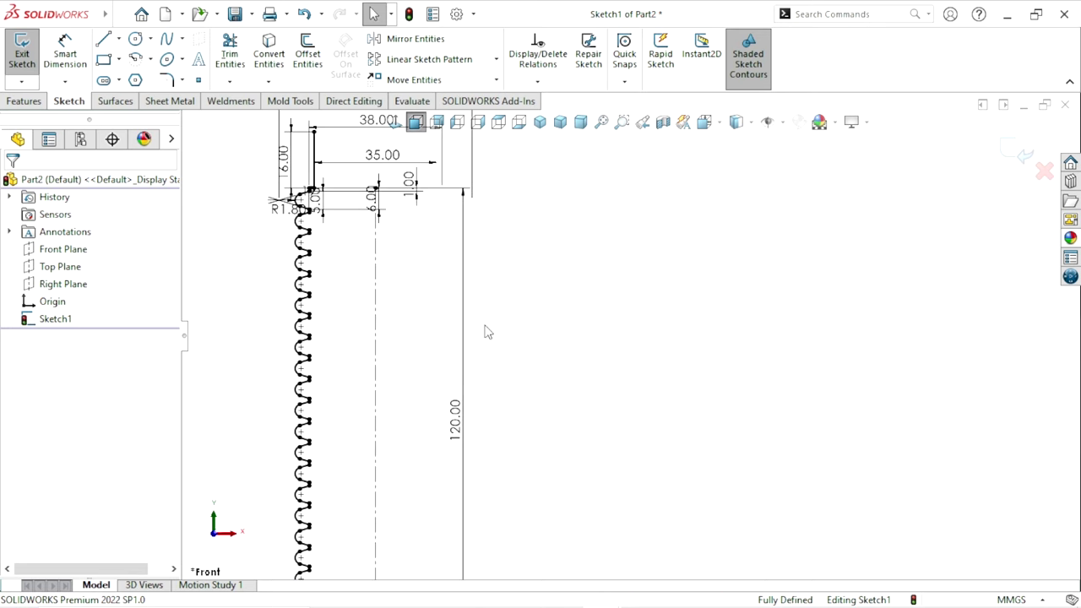
pyautogui.click(116, 100)
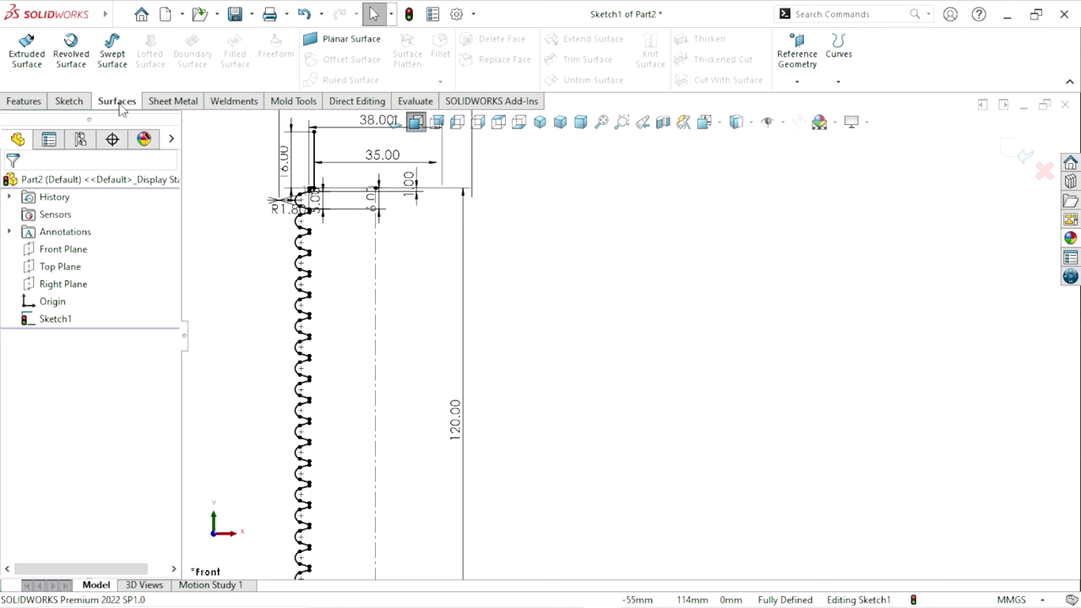
pyautogui.rightClick(122, 109)
pyautogui.moveTo(162, 149)
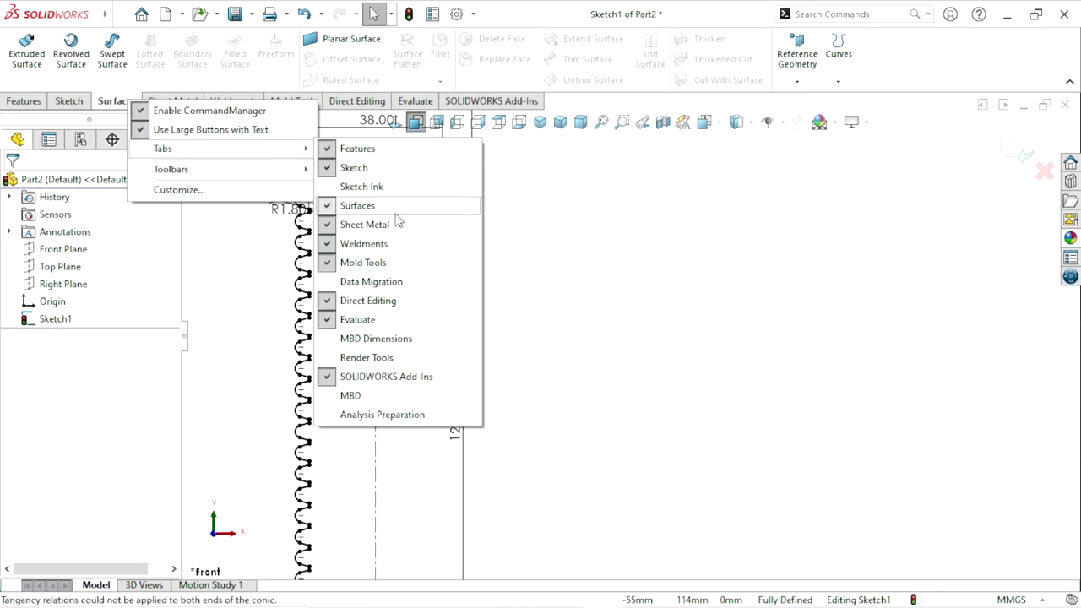
pyautogui.click(616, 273)
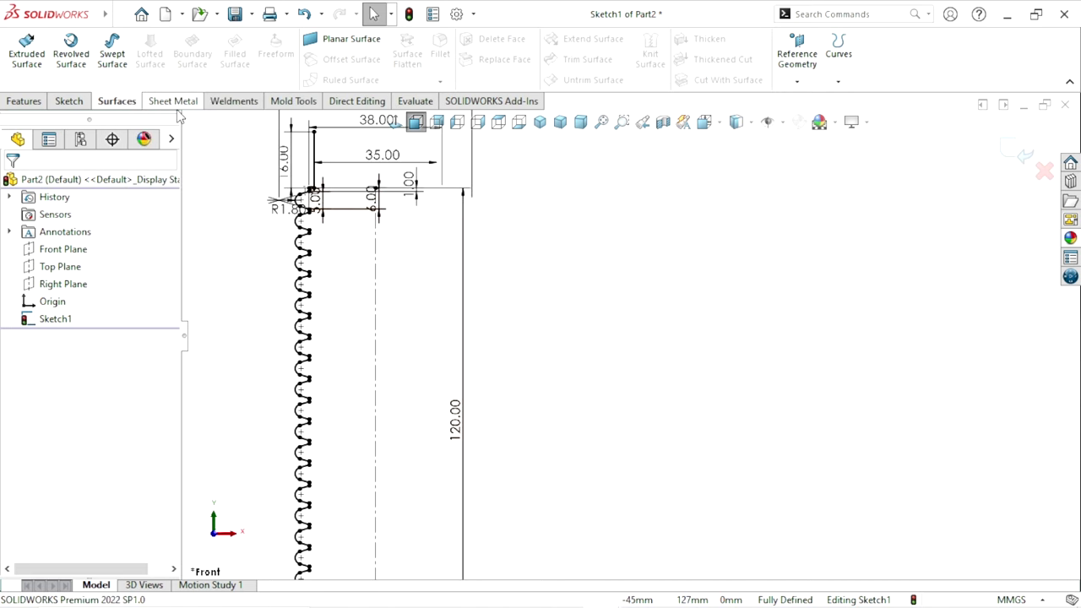
pyautogui.click(71, 51)
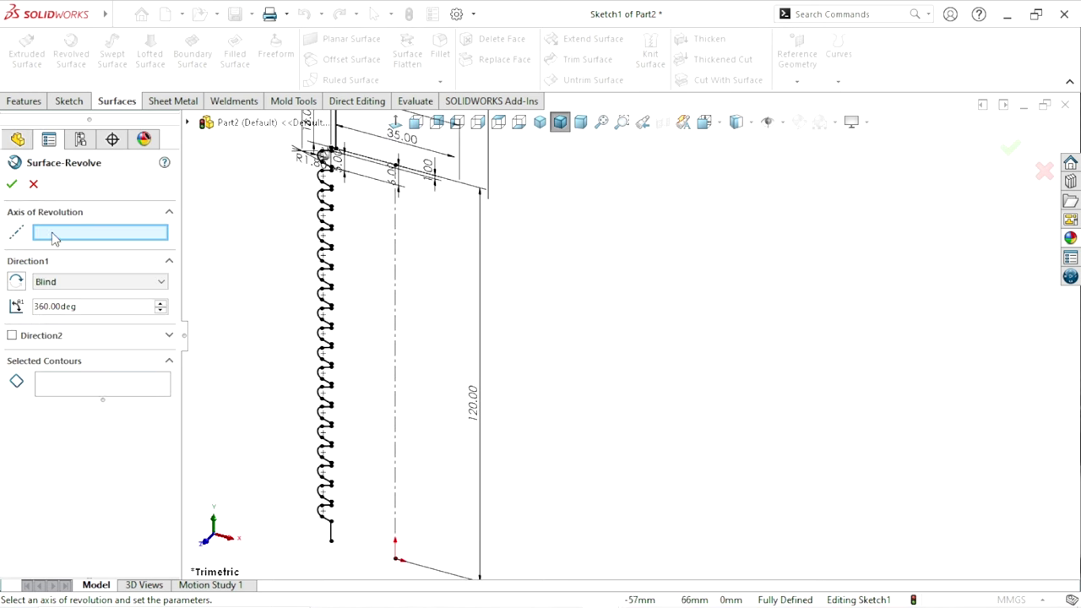
pyautogui.click(396, 312)
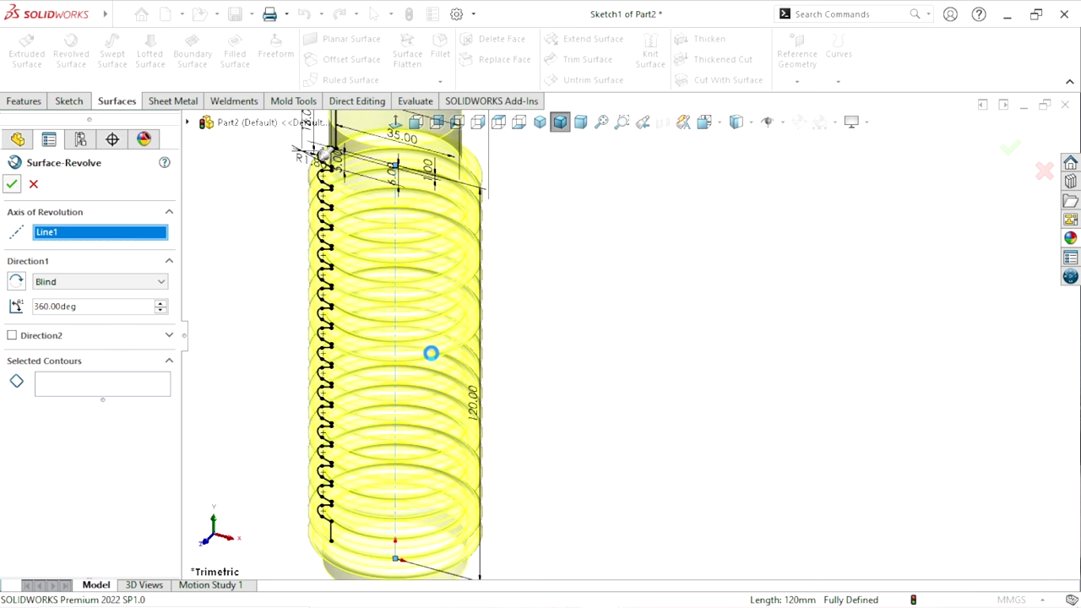
pyautogui.scroll(3, 666, 432)
# Orbit the bellows and inspect the 19 bodies in the Surface Bodies folder
pyautogui.click(665, 432)
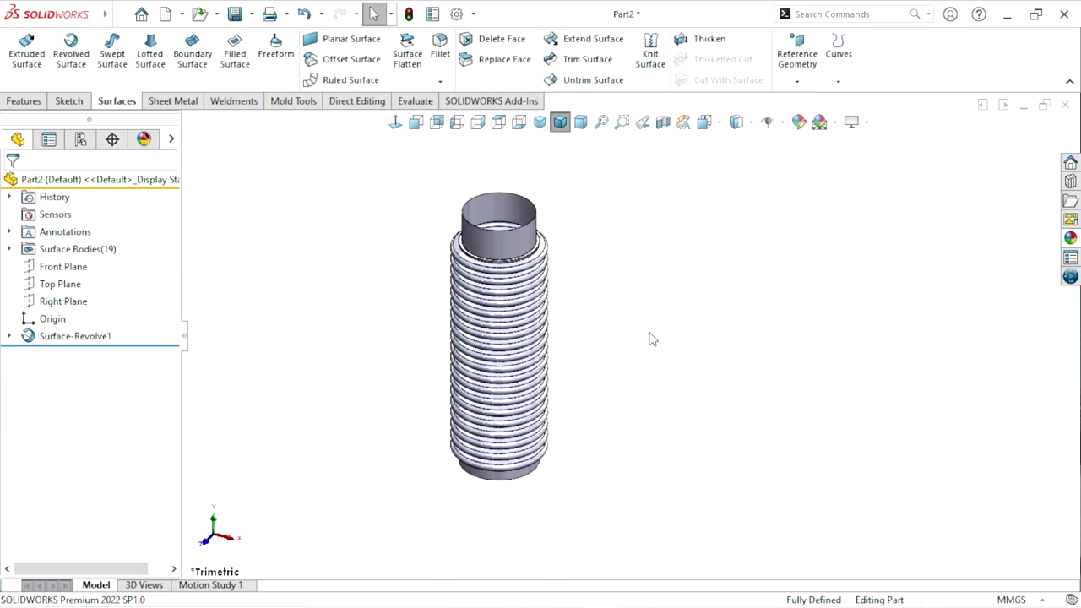
pyautogui.moveTo(649, 338)
pyautogui.mouseDown(button='middle')
pyautogui.moveTo(600, 347)
pyautogui.moveTo(651, 222)
pyautogui.moveTo(570, 222)
pyautogui.moveTo(587, 379)
pyautogui.moveTo(702, 393)
pyautogui.moveTo(515, 343)
pyautogui.moveTo(636, 226)
pyautogui.moveTo(550, 427)
pyautogui.moveTo(628, 379)
pyautogui.mouseUp(button='middle')
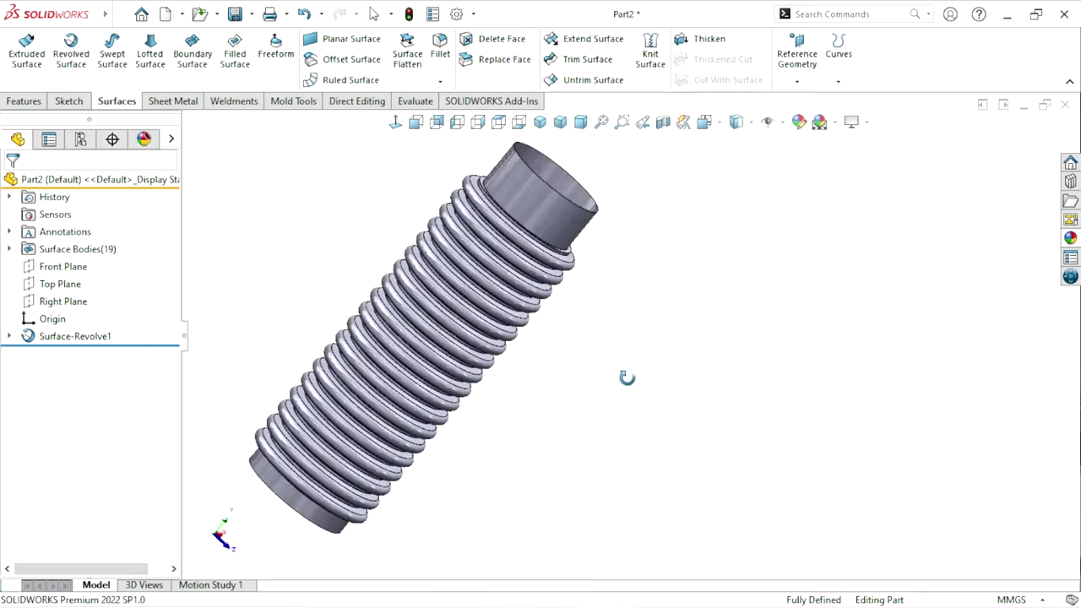
pyautogui.click(9, 250)
pyautogui.moveTo(173, 268)
pyautogui.mouseDown()
pyautogui.moveTo(184, 327)
pyautogui.moveTo(181, 211)
pyautogui.mouseUp()
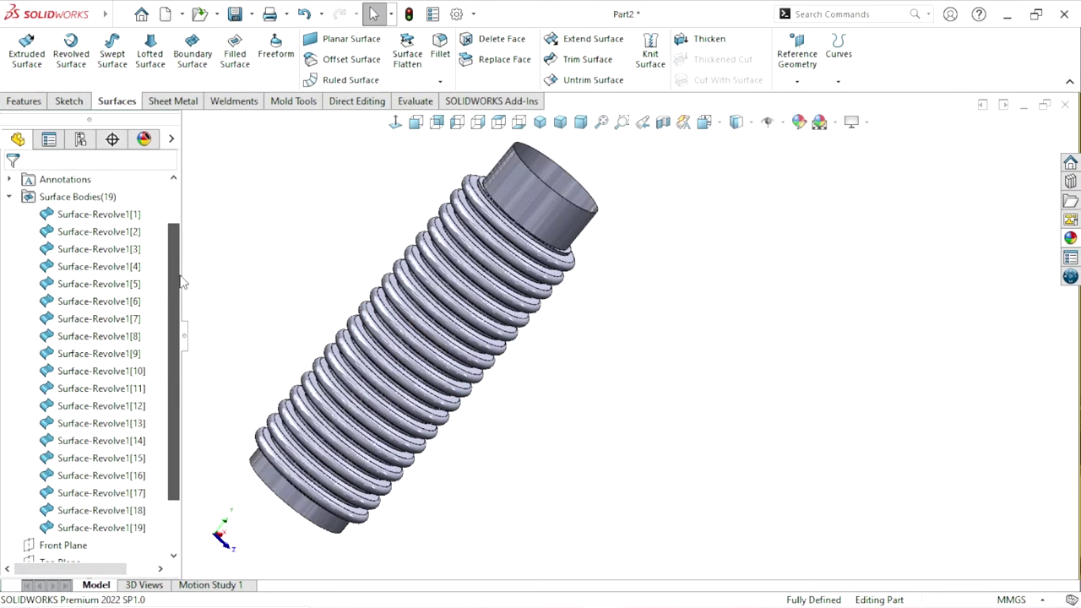
pyautogui.click(10, 250)
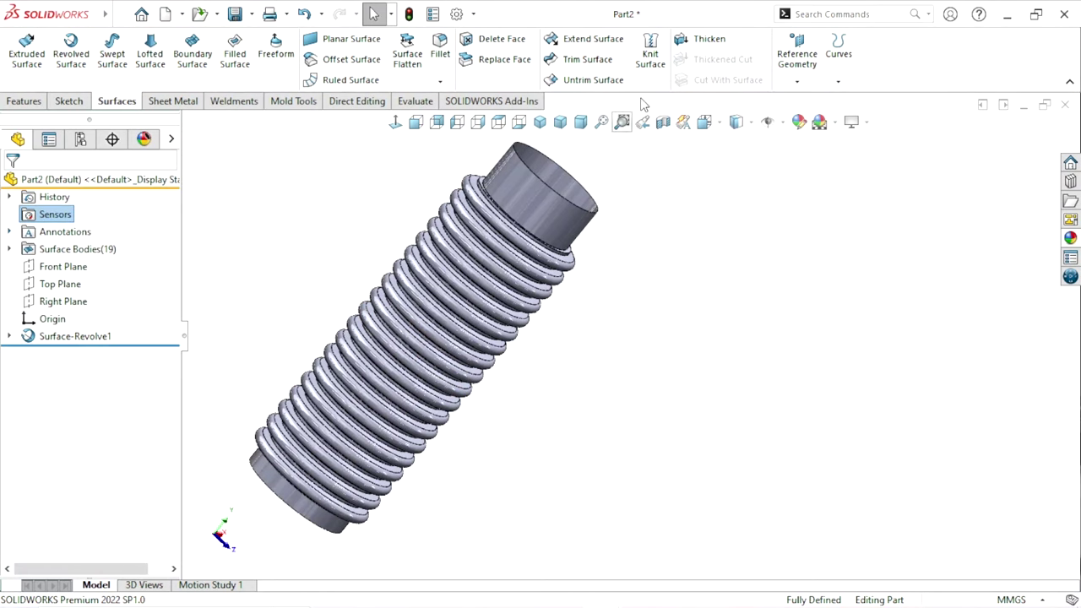
# Start Knit Surface and box-select every bellows surface
pyautogui.click(650, 51)
pyautogui.scroll(2, 618, 292)
pyautogui.moveTo(692, 193); pyautogui.dragTo(326, 525)
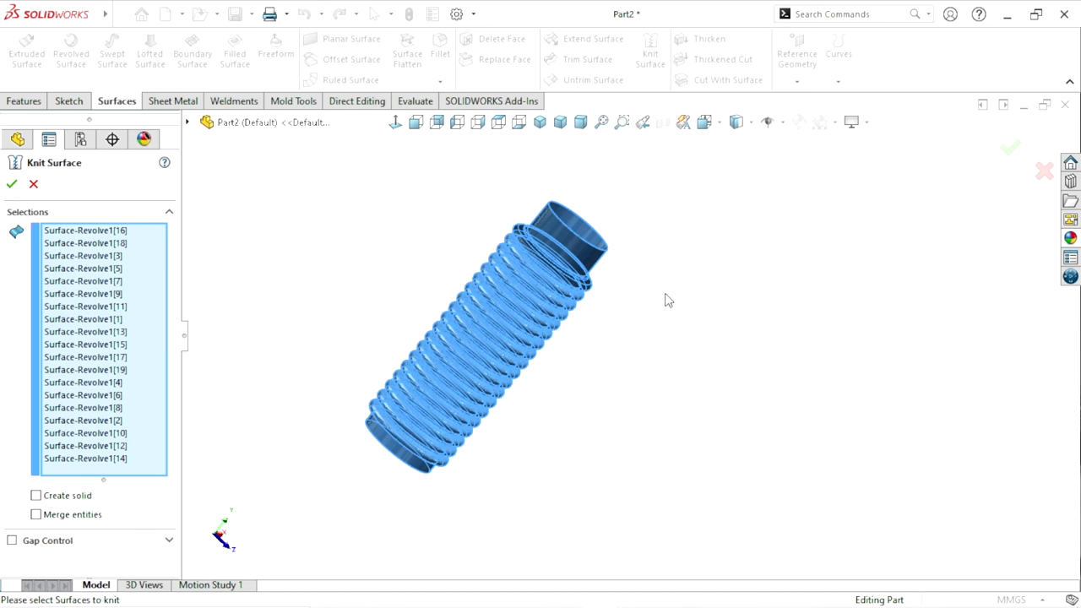
# Knit the selected surfaces into Surface-Knit1 and set up Thicken at .5
pyautogui.moveTo(628, 256)
pyautogui.mouseDown(button='middle')
pyautogui.moveTo(608, 307)
pyautogui.moveTo(560, 355)
pyautogui.mouseUp(button='middle')
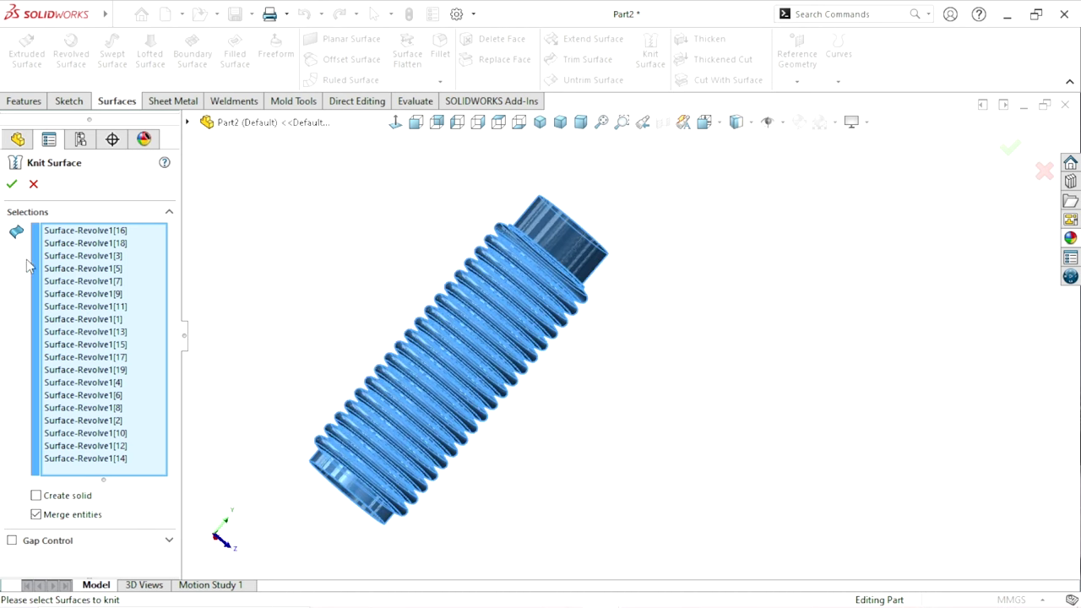
pyautogui.click(13, 185)
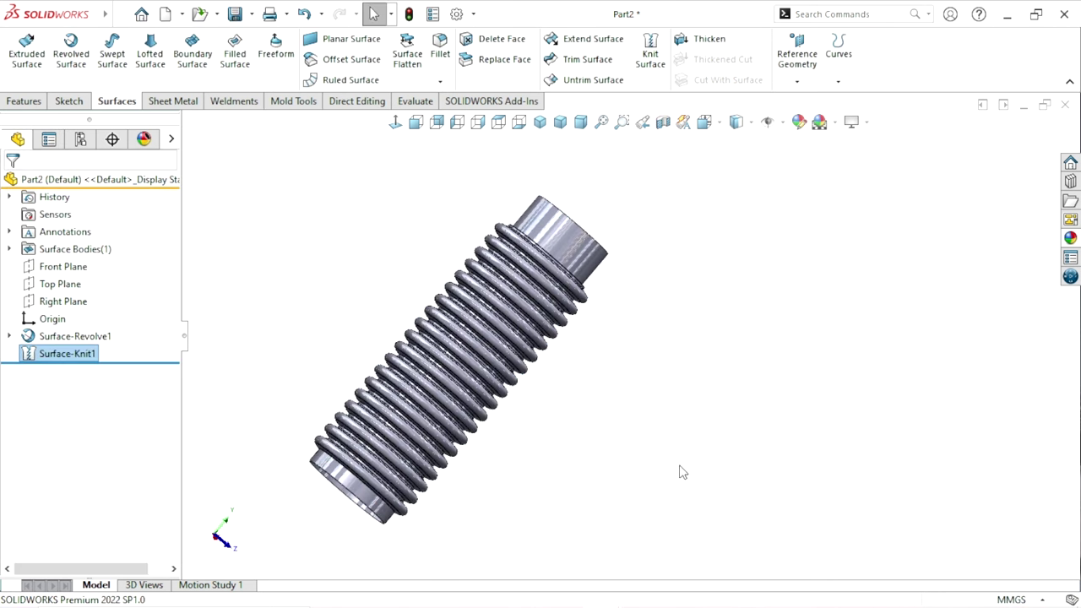
pyautogui.click(704, 46)
pyautogui.write('.5')
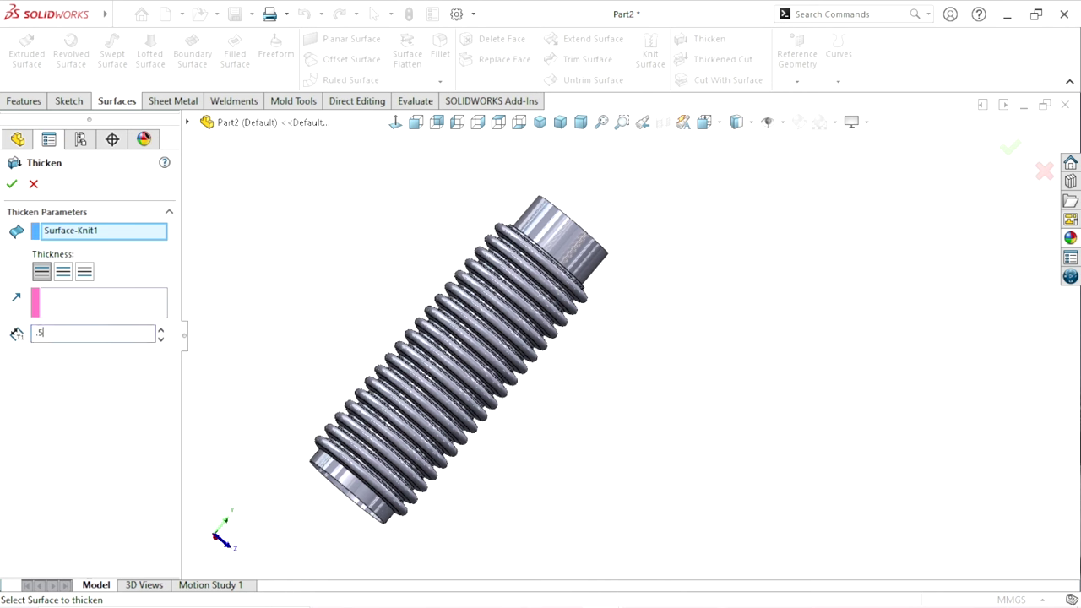
# Thicken the knitted bellows into a 0.5 mm-walled solid
pyautogui.click(41, 272)
pyautogui.moveTo(630, 311); pyautogui.dragTo(625, 336, button='middle')
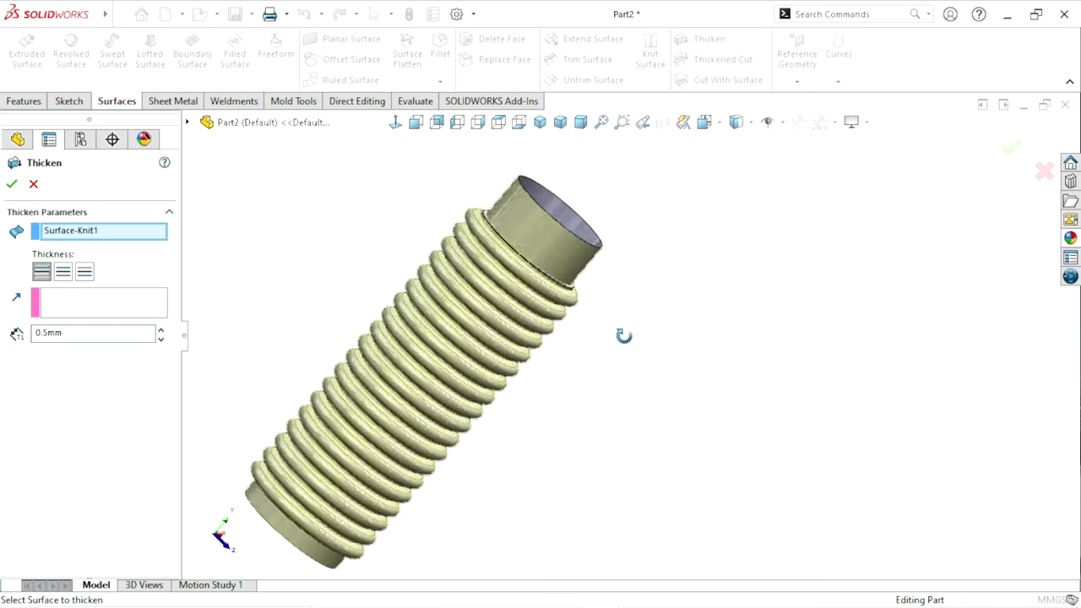
pyautogui.click(13, 185)
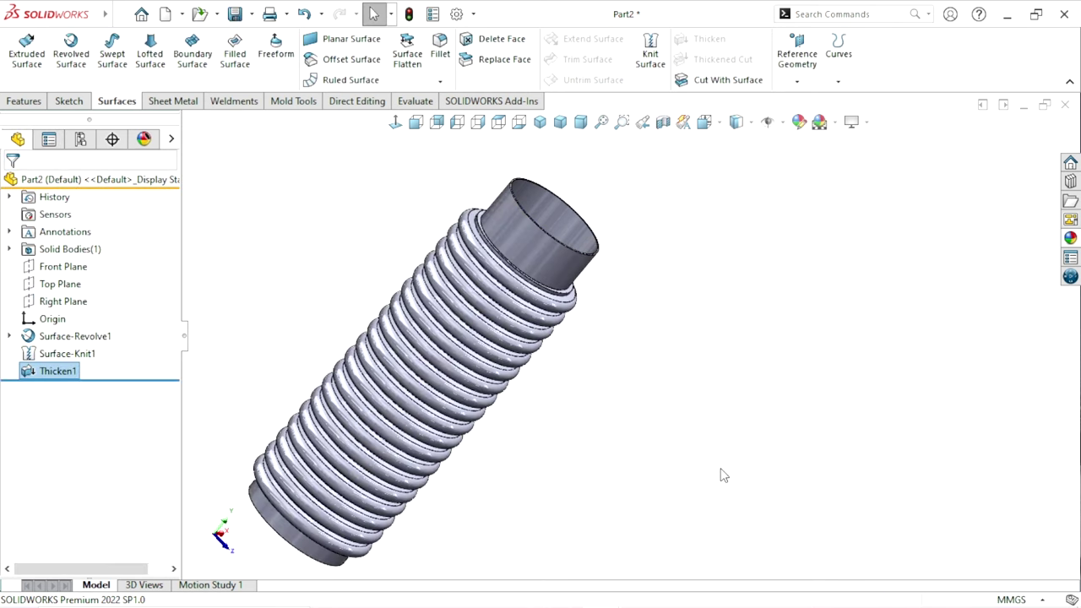
# Orbit to the open end, select its rim and sketch on the end face
pyautogui.moveTo(647, 313); pyautogui.dragTo(621, 281, button='middle')
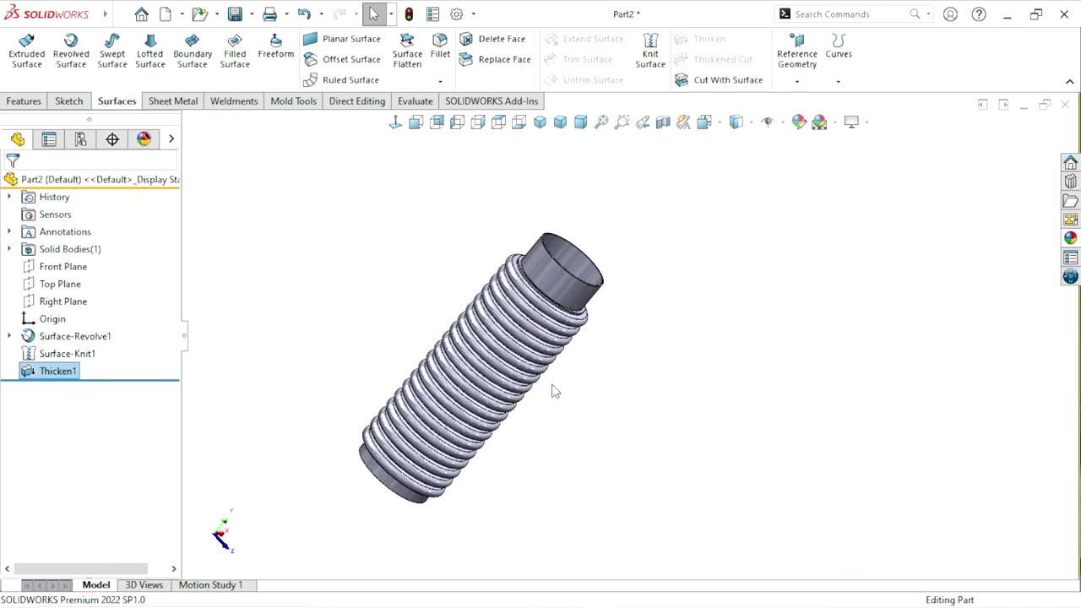
pyautogui.scroll(-3, 621, 281)
pyautogui.scroll(-3, 552, 282)
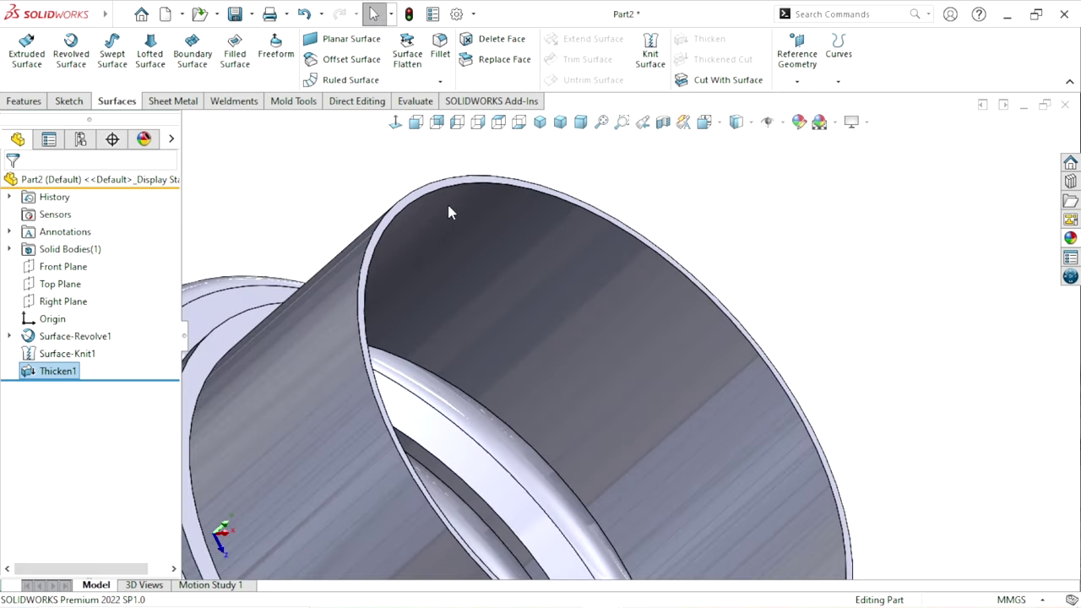
pyautogui.click(409, 211)
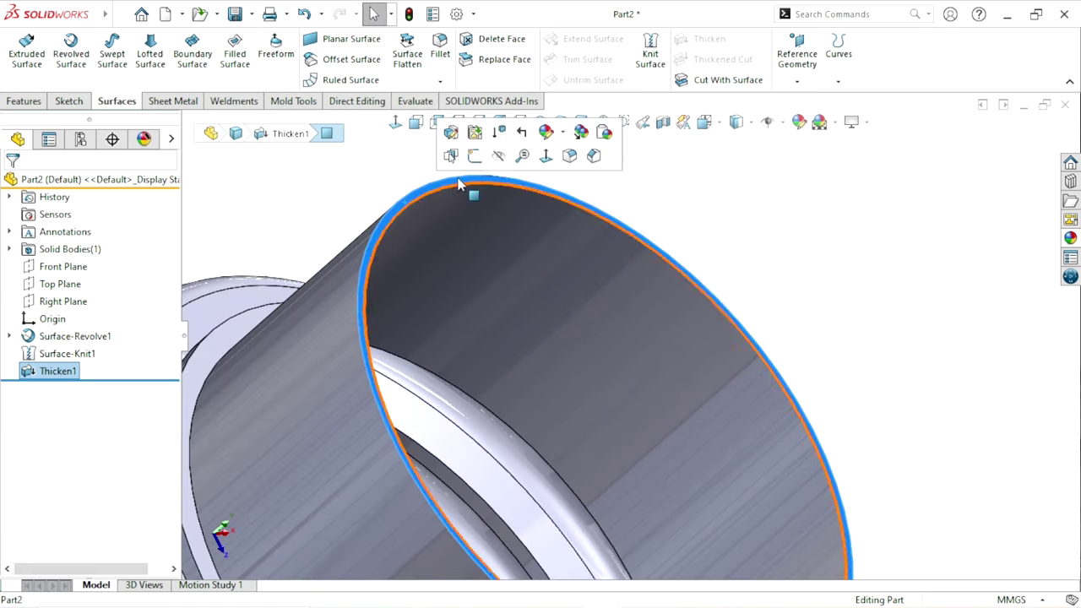
pyautogui.click(475, 159)
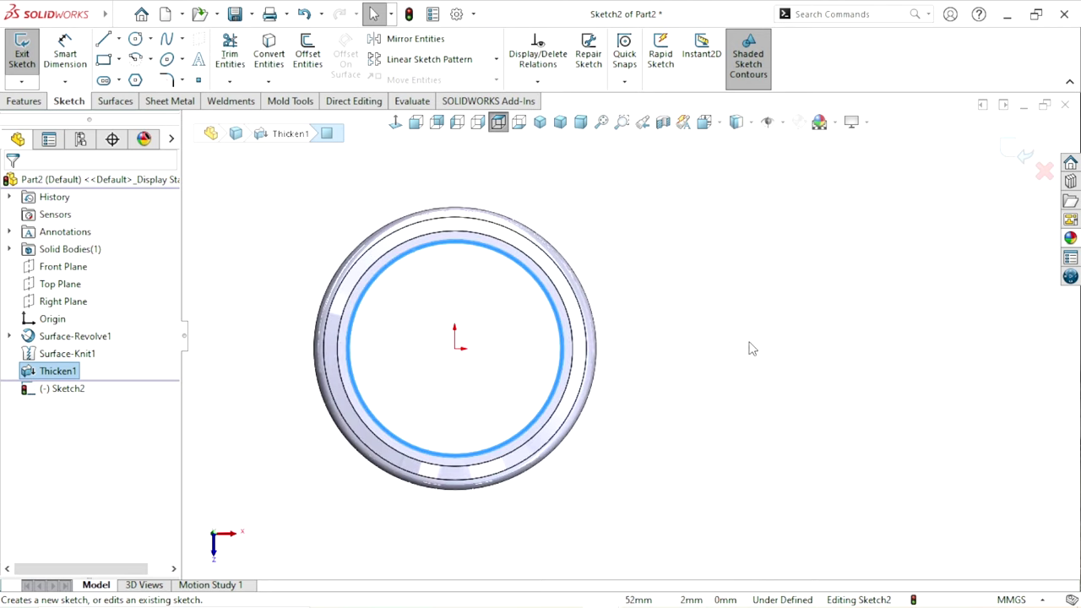
# Draw a three-sided polygon centred on the origin around the tube end
pyautogui.click(136, 80)
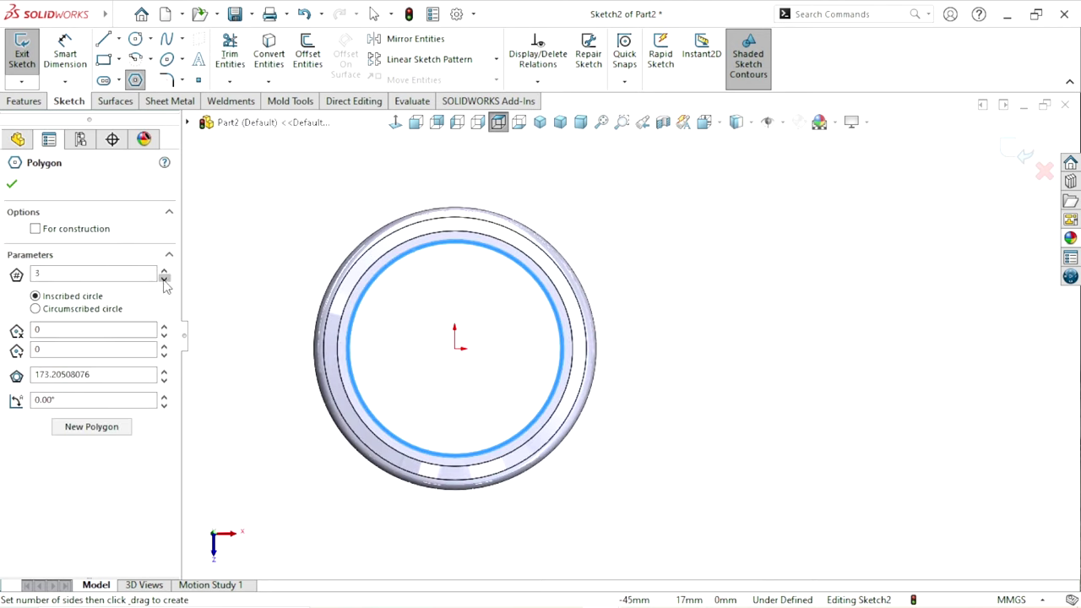
pyautogui.click(455, 347)
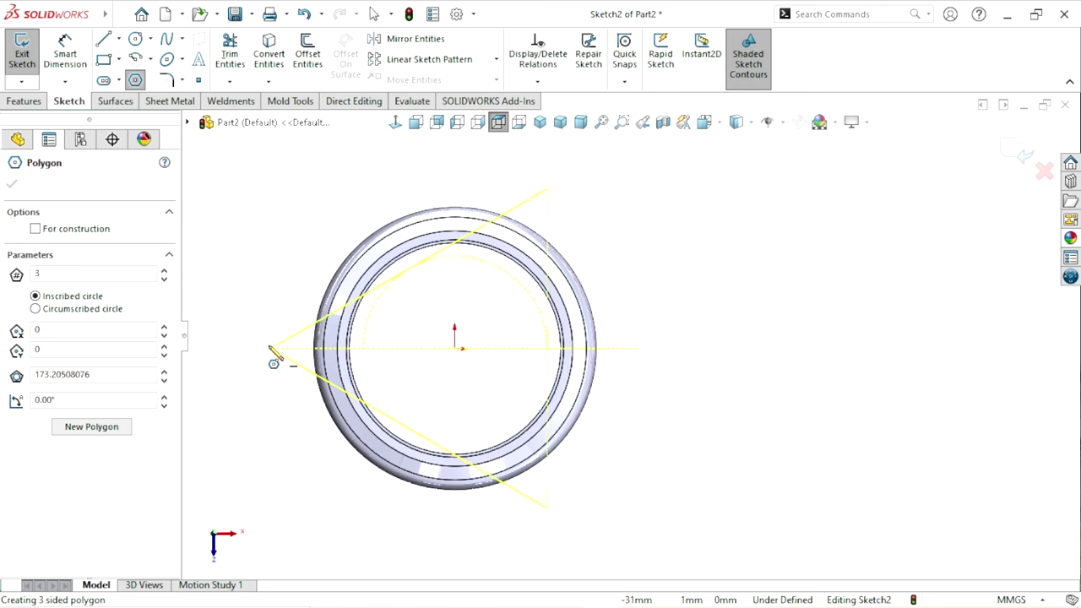
pyautogui.click(675, 356)
pyautogui.rightClick(714, 305)
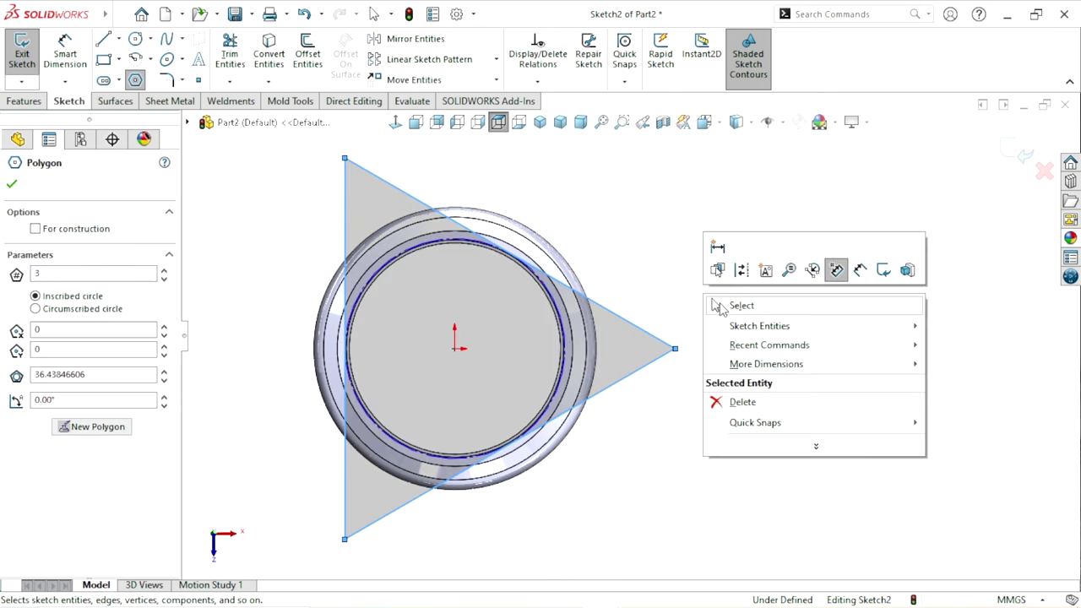
pyautogui.click(718, 306)
# Dimension the triangle's left side, entering 60 as its length
pyautogui.click(52, 61)
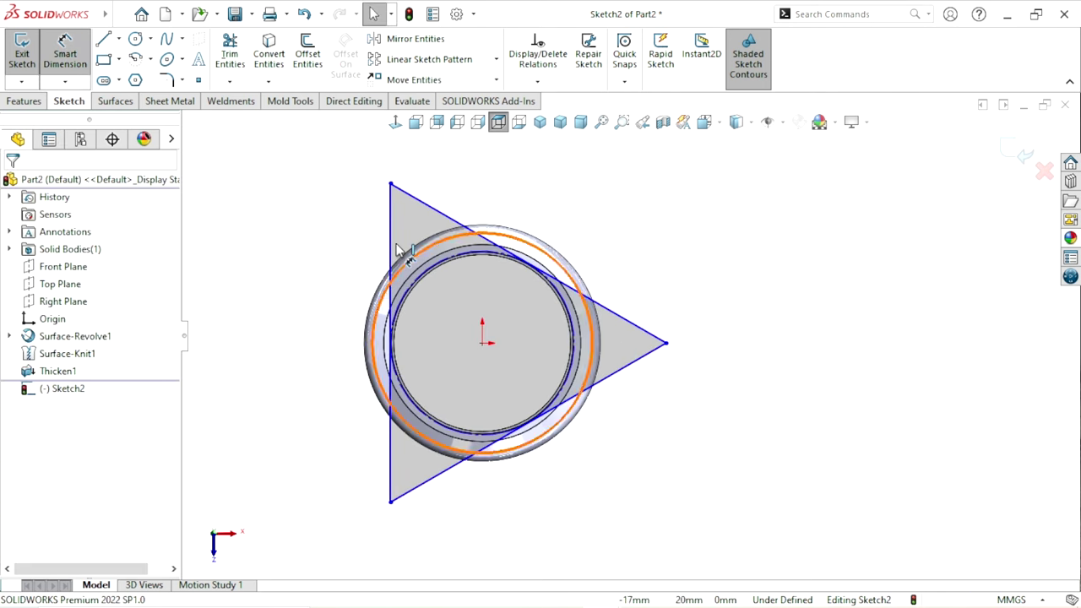
pyautogui.click(390, 255)
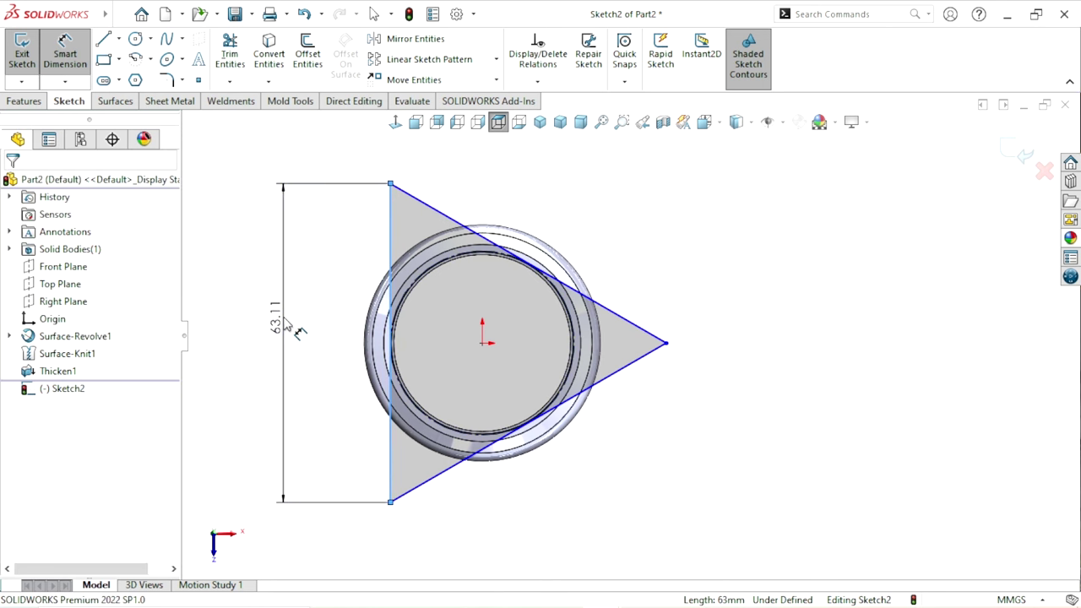
pyautogui.click(288, 326)
pyautogui.write('60')
pyautogui.press('Return')
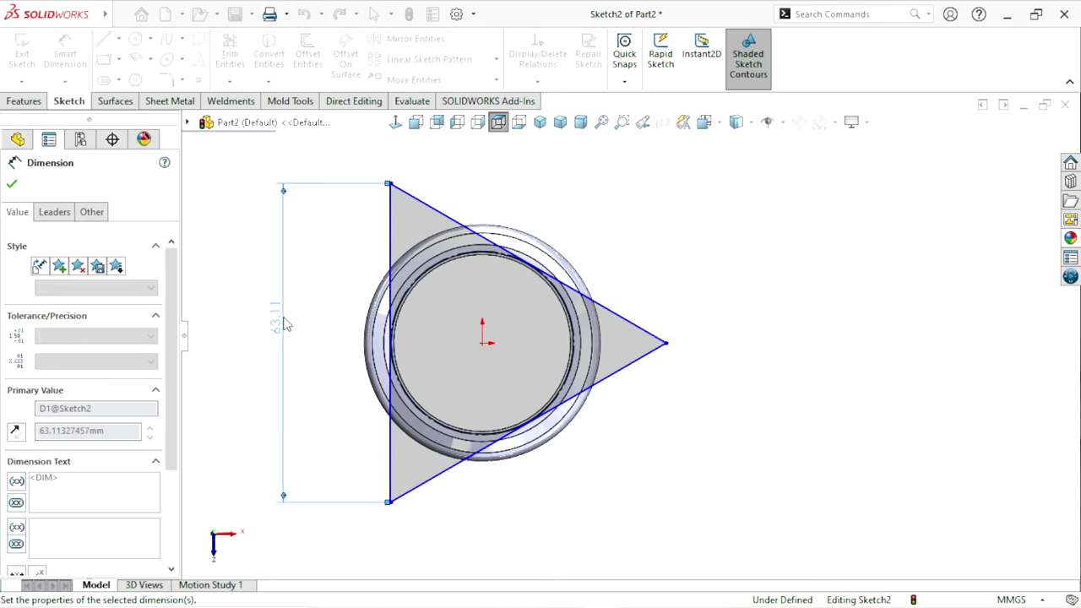
pyautogui.scroll(5, 591, 372)
pyautogui.scroll(-4, 679, 354)
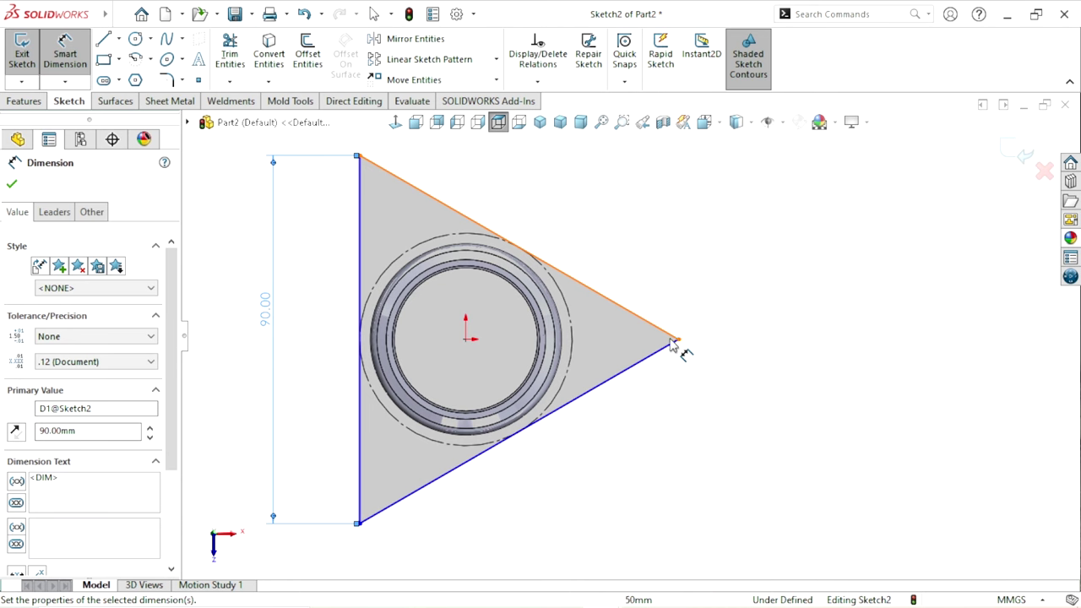
pyautogui.press('Escape')
# Make the triangle's left side vertical
pyautogui.click(359, 258)
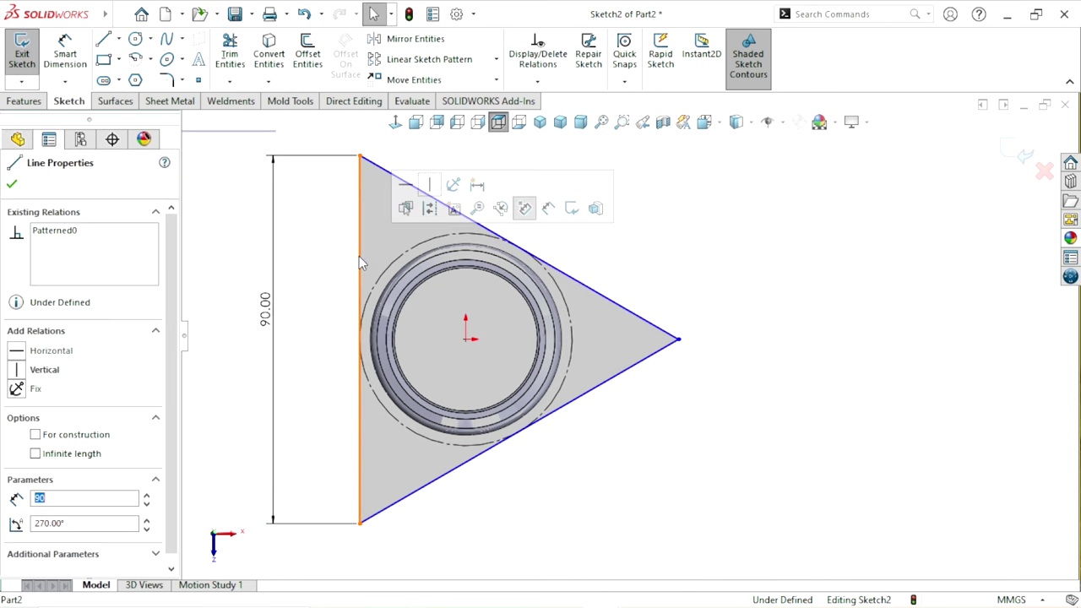
pyautogui.click(433, 182)
pyautogui.click(735, 474)
pyautogui.scroll(2, 632, 338)
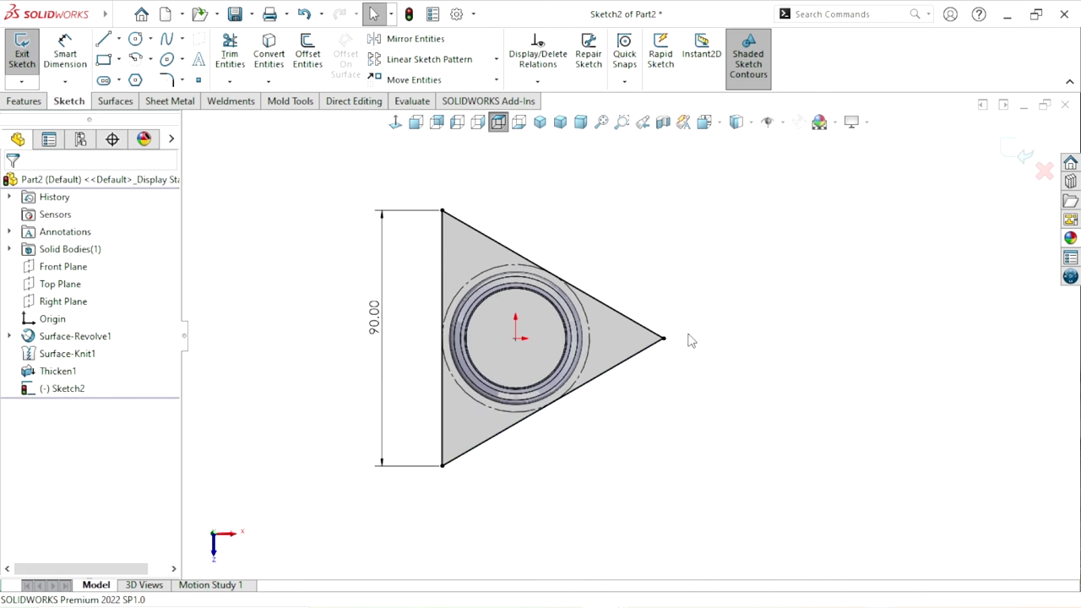
pyautogui.scroll(-1, 497, 295)
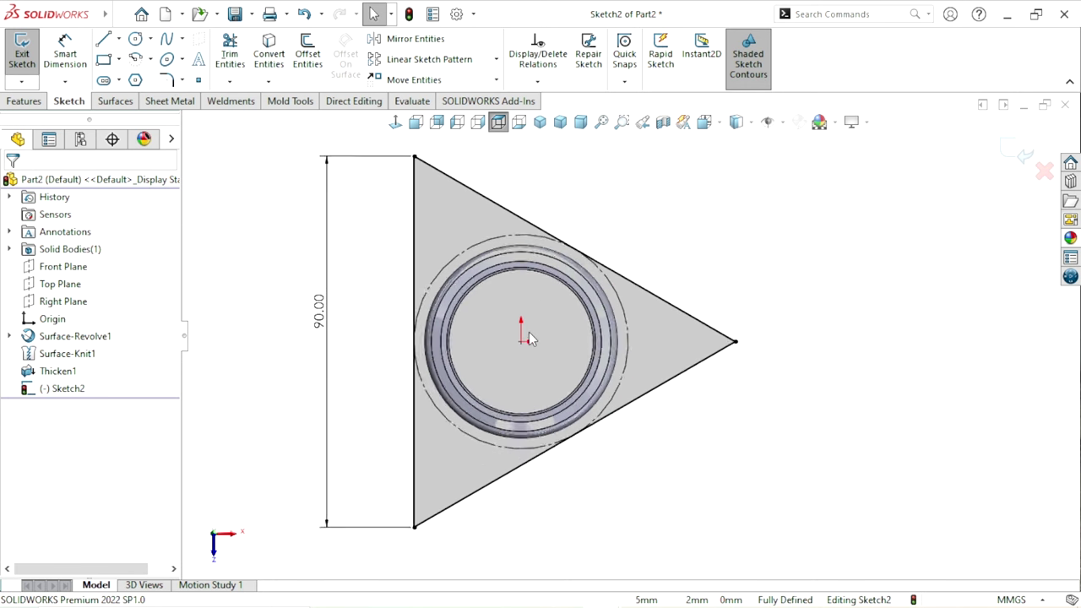
pyautogui.scroll(-4, 496, 295)
# Convert the tube's inner circular edge into a sketch circle
pyautogui.click(440, 283)
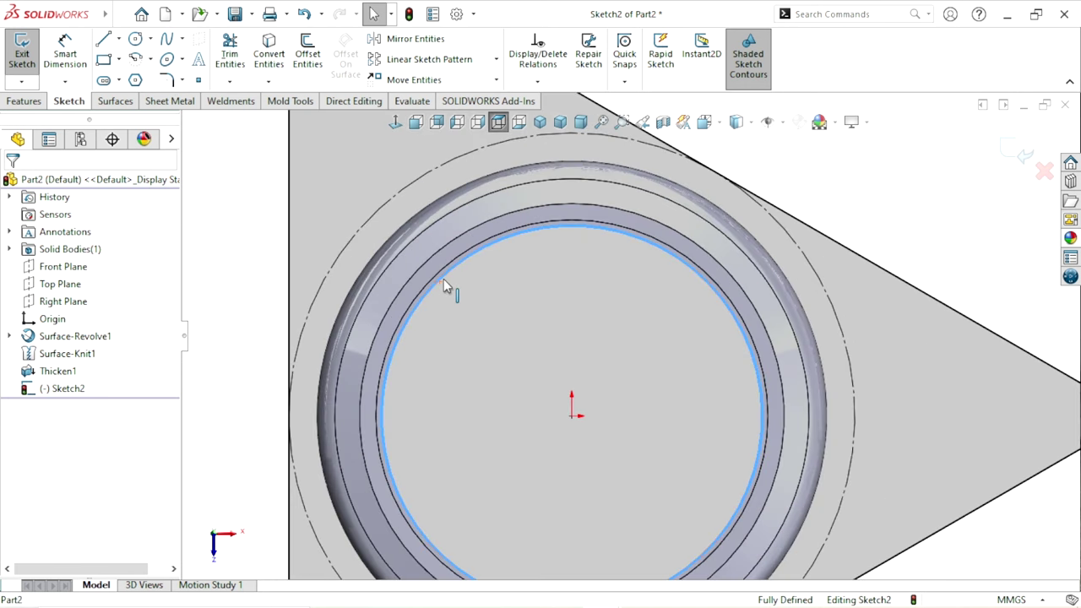
pyautogui.click(274, 60)
pyautogui.scroll(3, 544, 316)
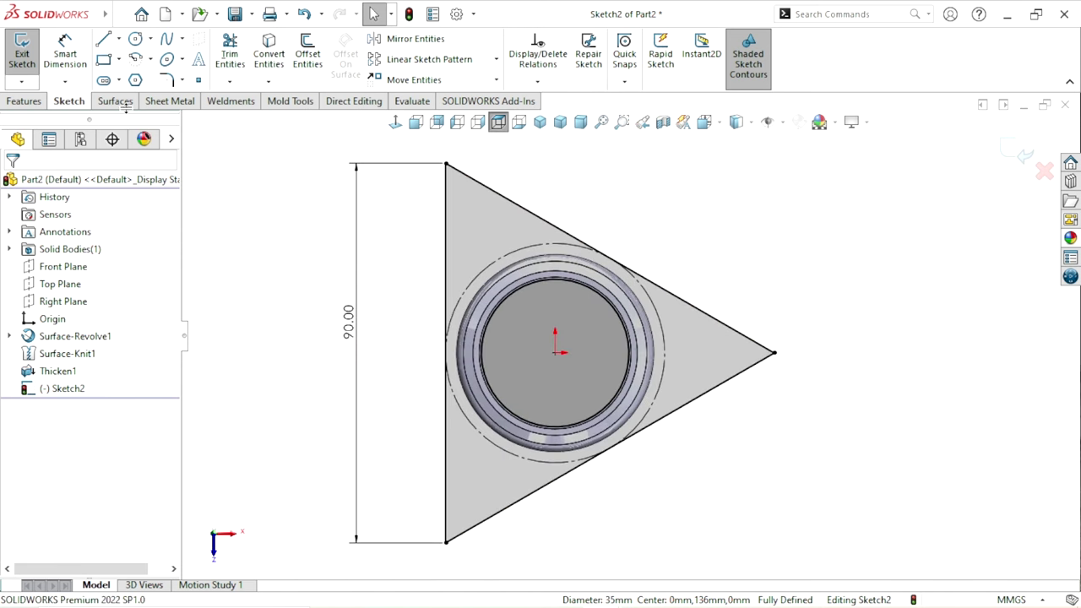
pyautogui.click(168, 81)
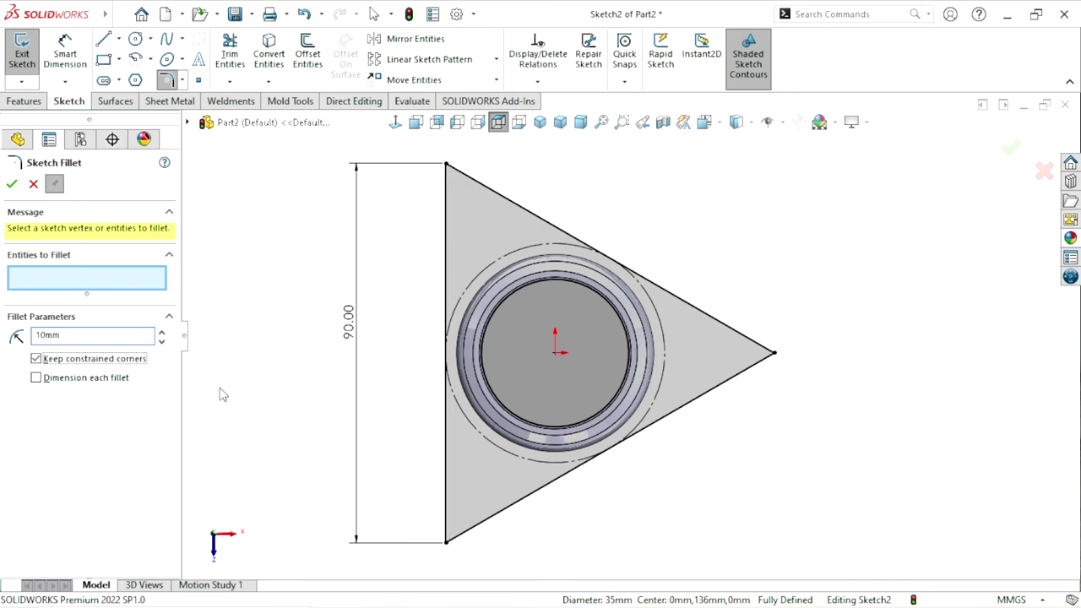
# Fillet all three triangle corners with a 10 mm radius
pyautogui.press('z')
pyautogui.moveTo(796, 178); pyautogui.dragTo(352, 555)
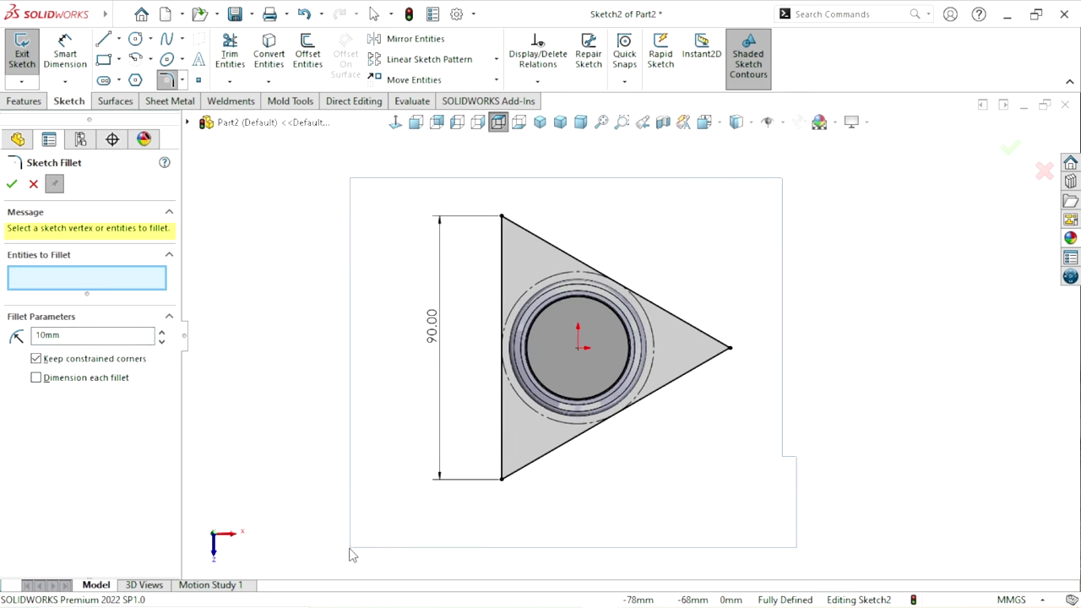
pyautogui.scroll(-2, 787, 375)
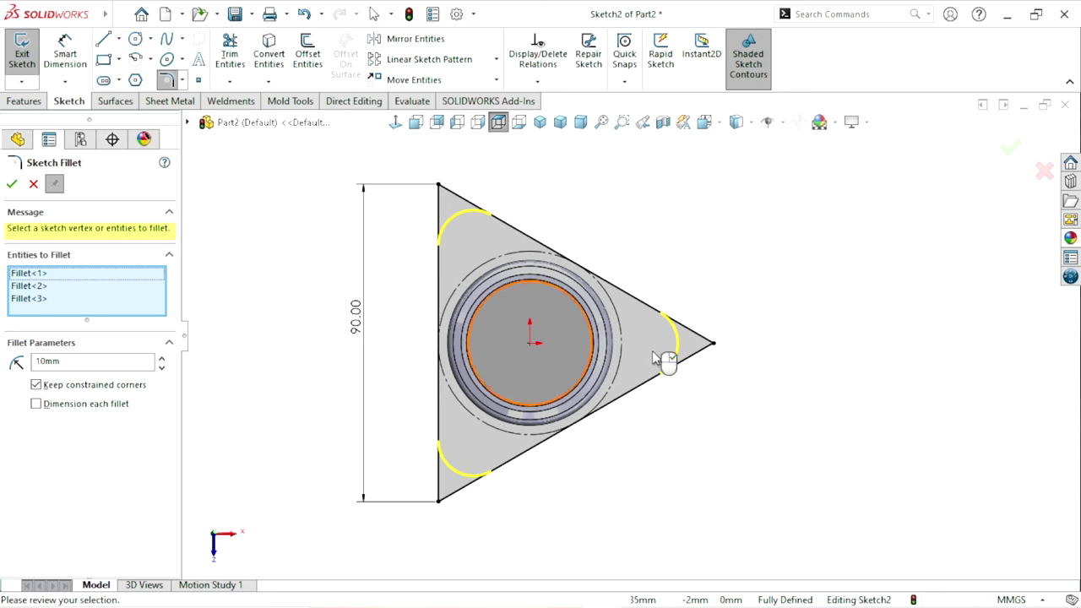
pyautogui.click(11, 184)
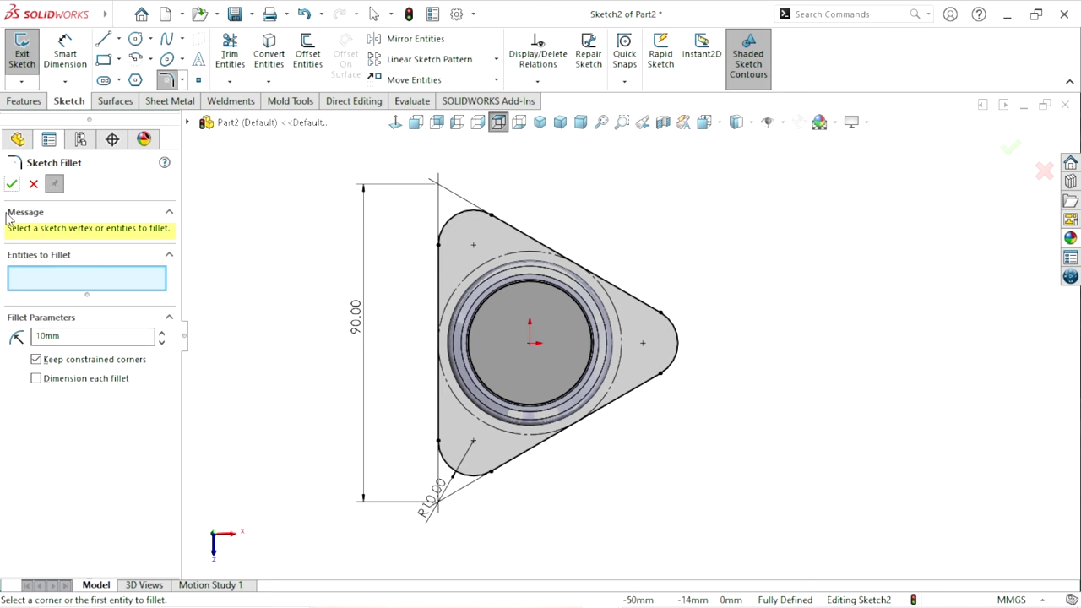
pyautogui.scroll(-2, 717, 321)
pyautogui.click(33, 183)
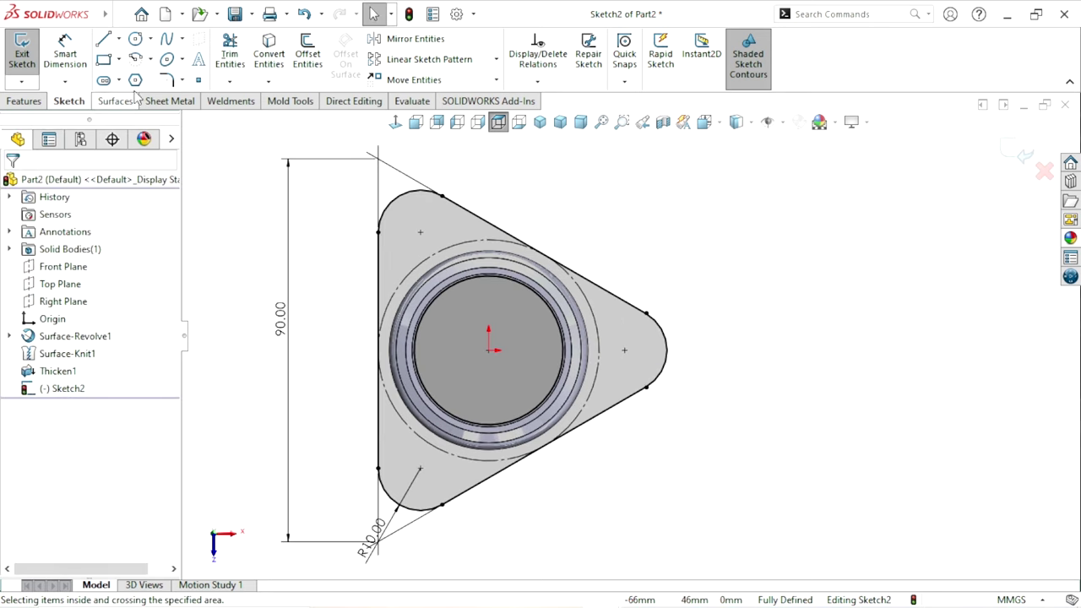
# Draw three hole circles centred on the three corner fillet centres
pyautogui.click(137, 40)
pyautogui.click(420, 232)
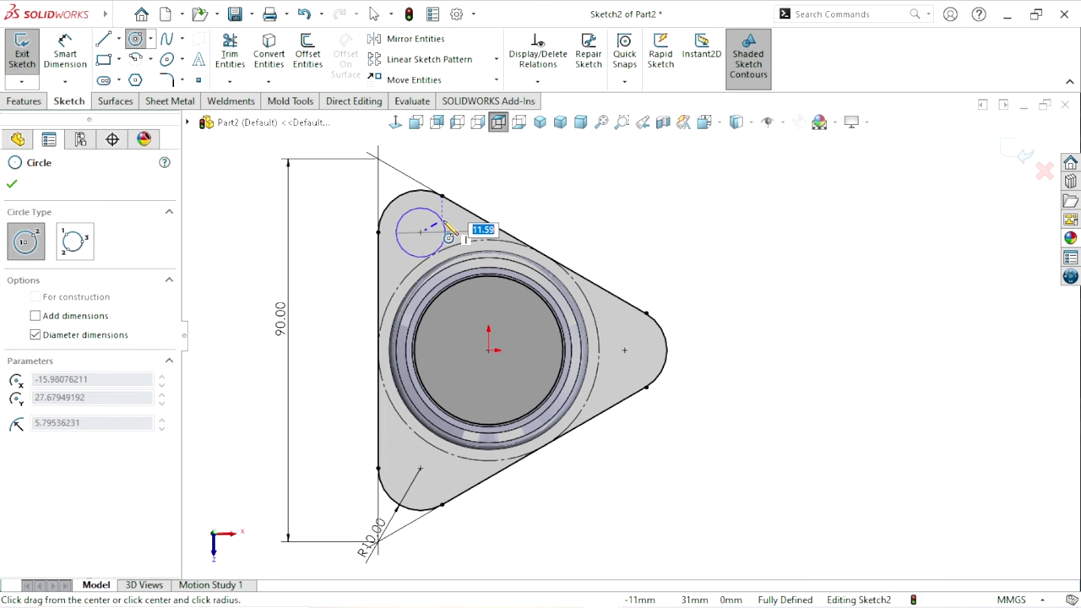
pyautogui.click(446, 234)
pyautogui.click(624, 350)
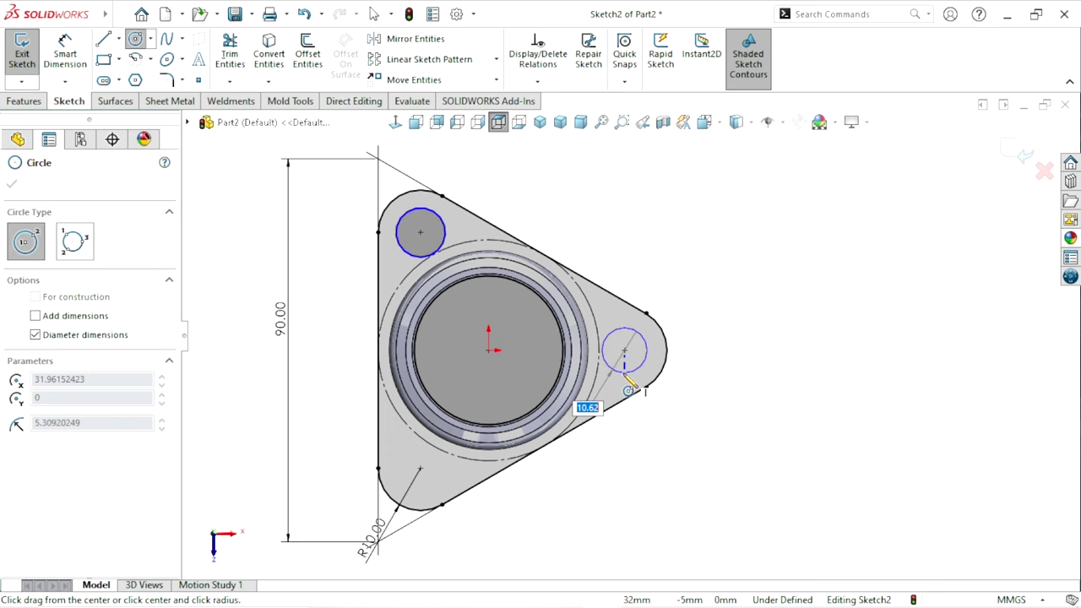
pyautogui.click(640, 366)
pyautogui.click(420, 469)
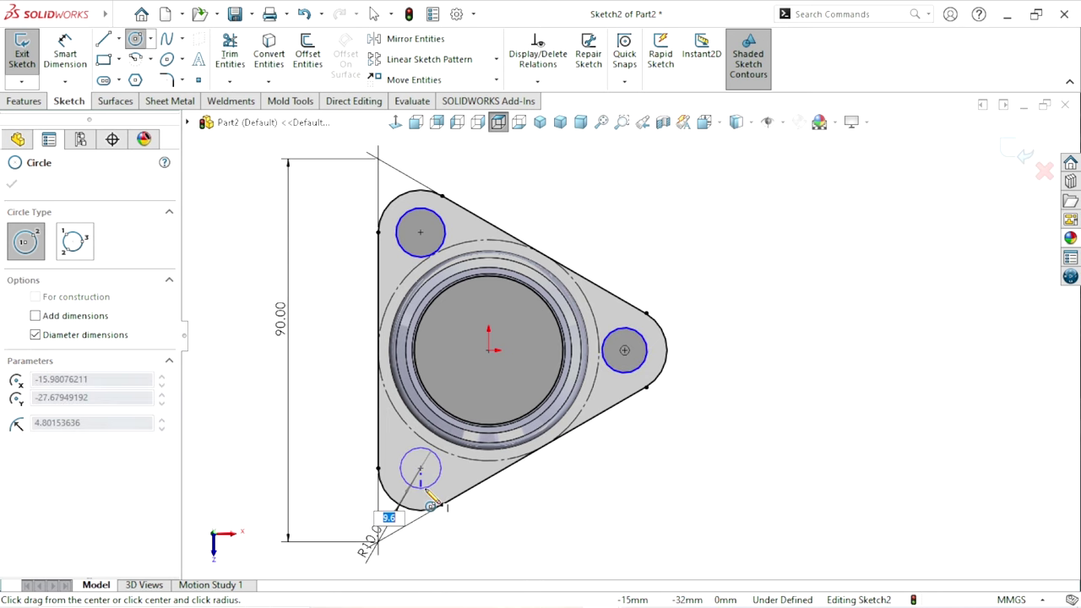
pyautogui.click(427, 490)
pyautogui.click(13, 184)
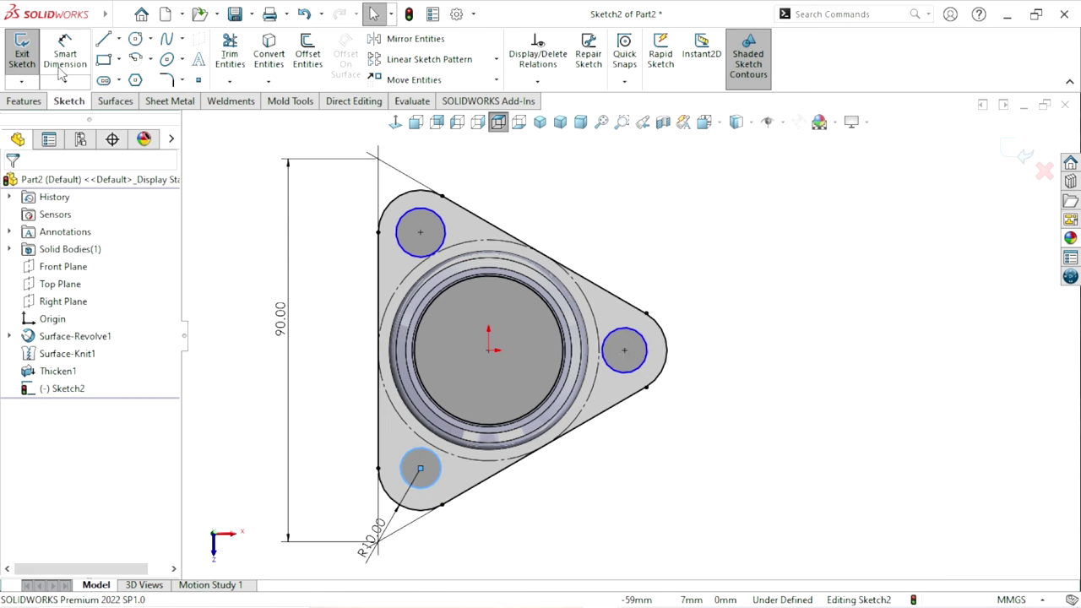
# Dimension the upper-left hole circle to an 8 mm diameter
pyautogui.press('d')
pyautogui.click(504, 197)
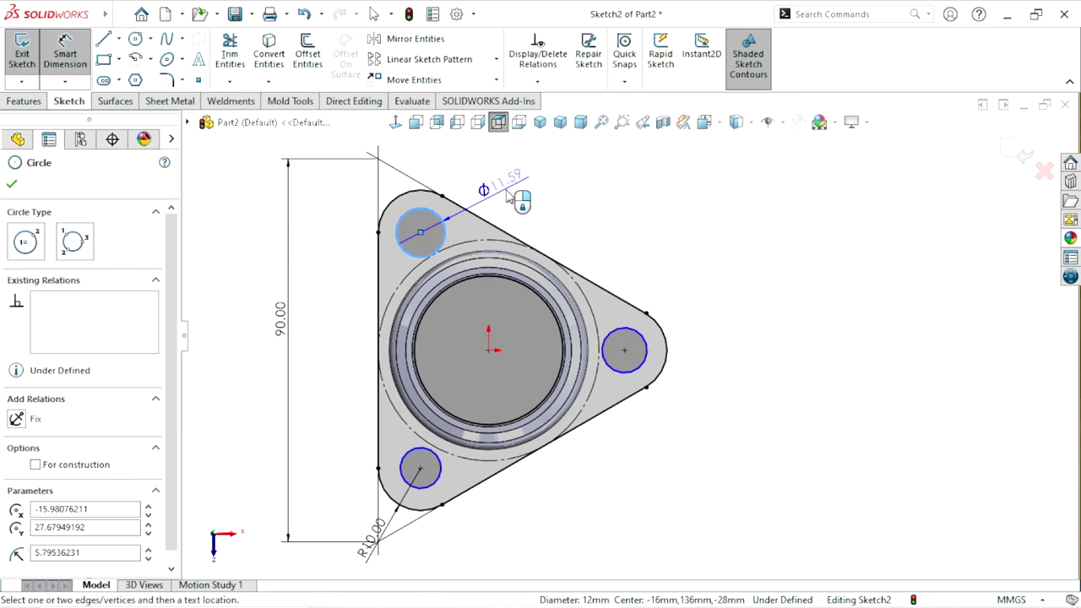
pyautogui.click(507, 195)
pyautogui.write('8')
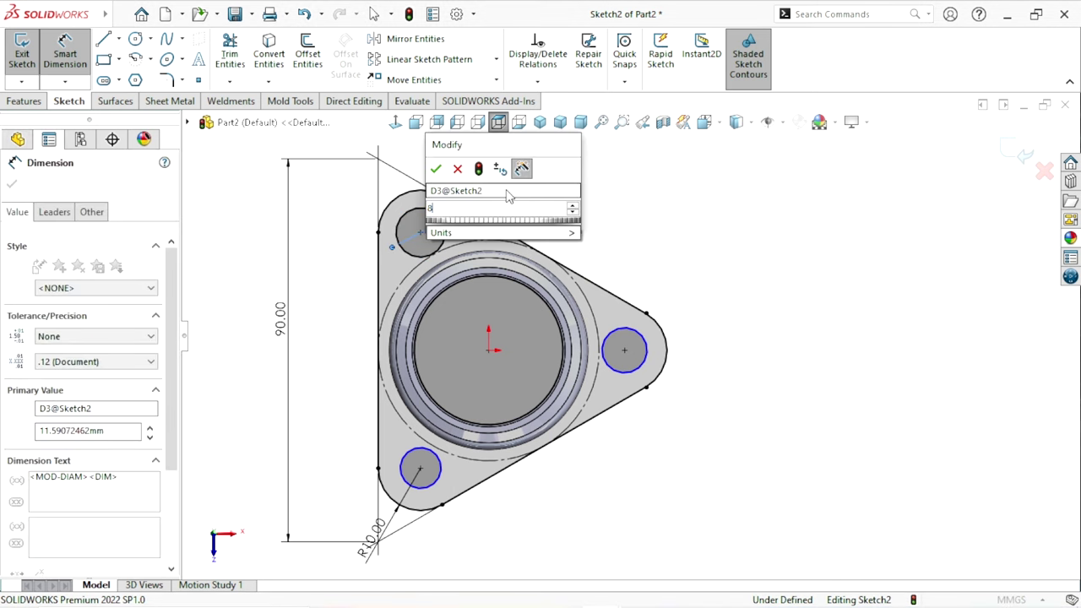
pyautogui.press('Return')
pyautogui.write('8')
pyautogui.press('Return')
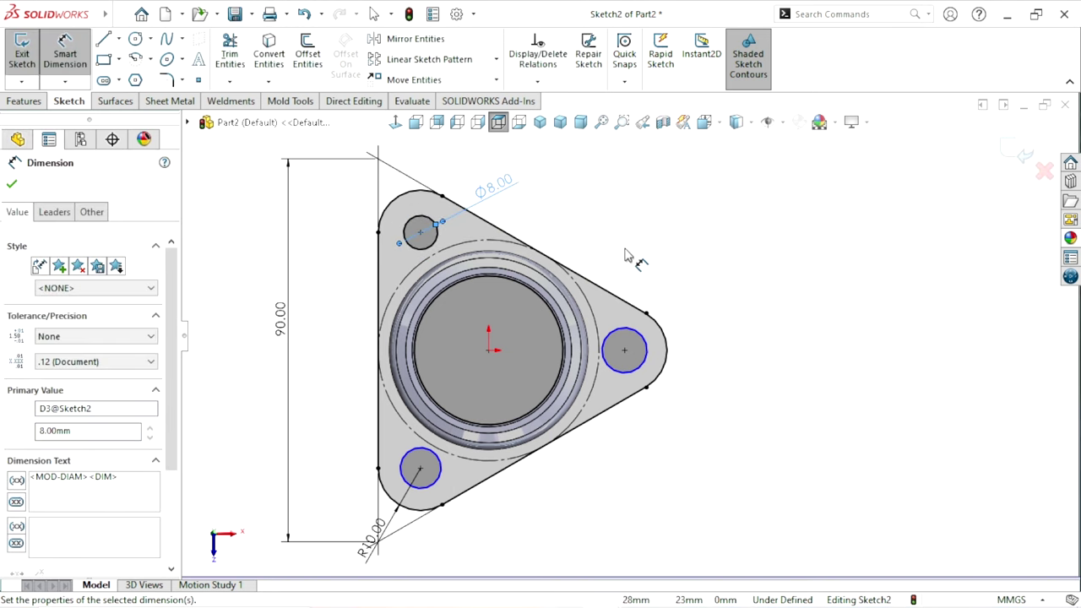
pyautogui.press('Escape')
# Make the three hole circles equal with an Equal relation
pyautogui.click(435, 241)
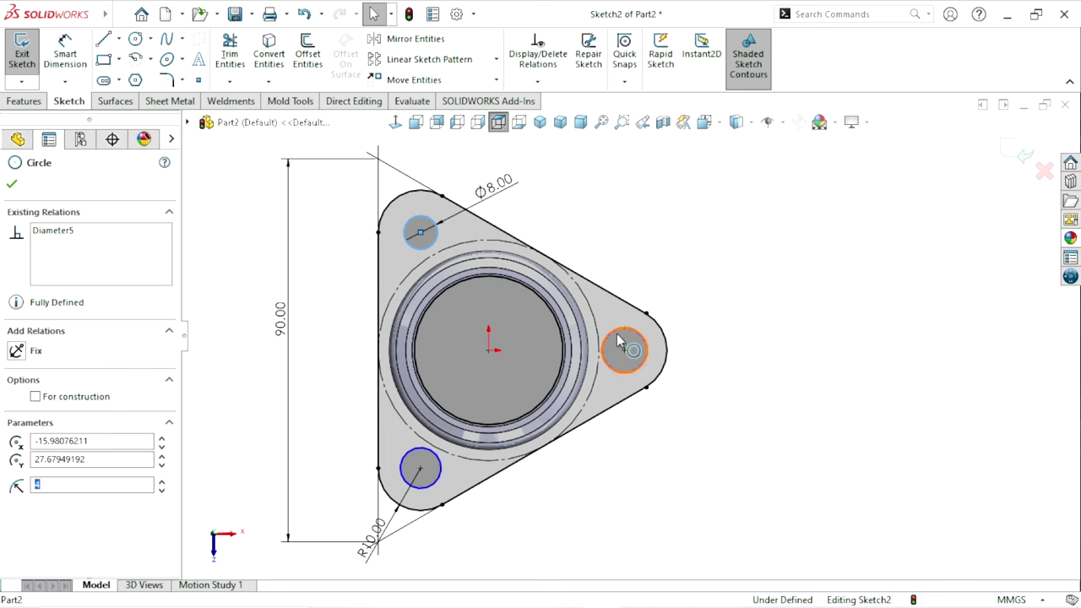
pyautogui.keyDown('ctrl'); pyautogui.click(613, 332); pyautogui.keyUp('ctrl')
pyautogui.keyDown('ctrl'); pyautogui.click(438, 479); pyautogui.keyUp('ctrl')
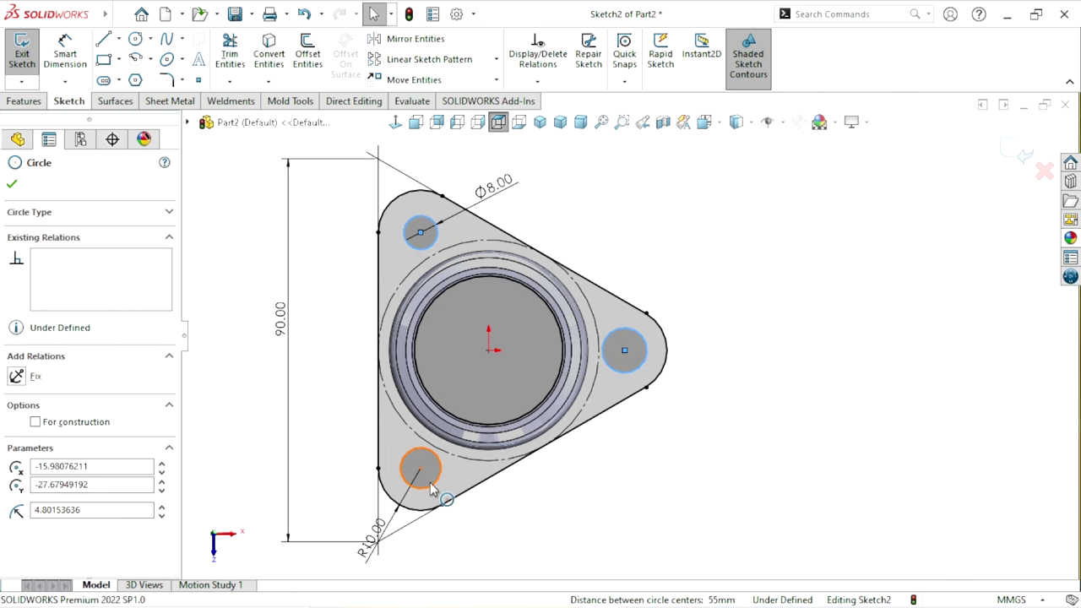
pyautogui.click(20, 479)
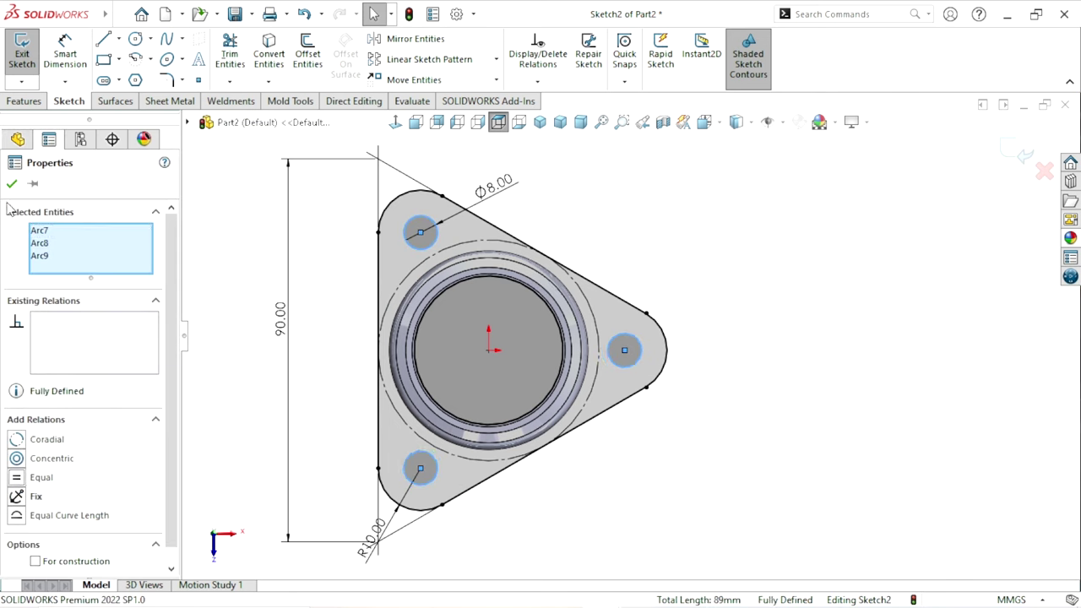
pyautogui.click(12, 184)
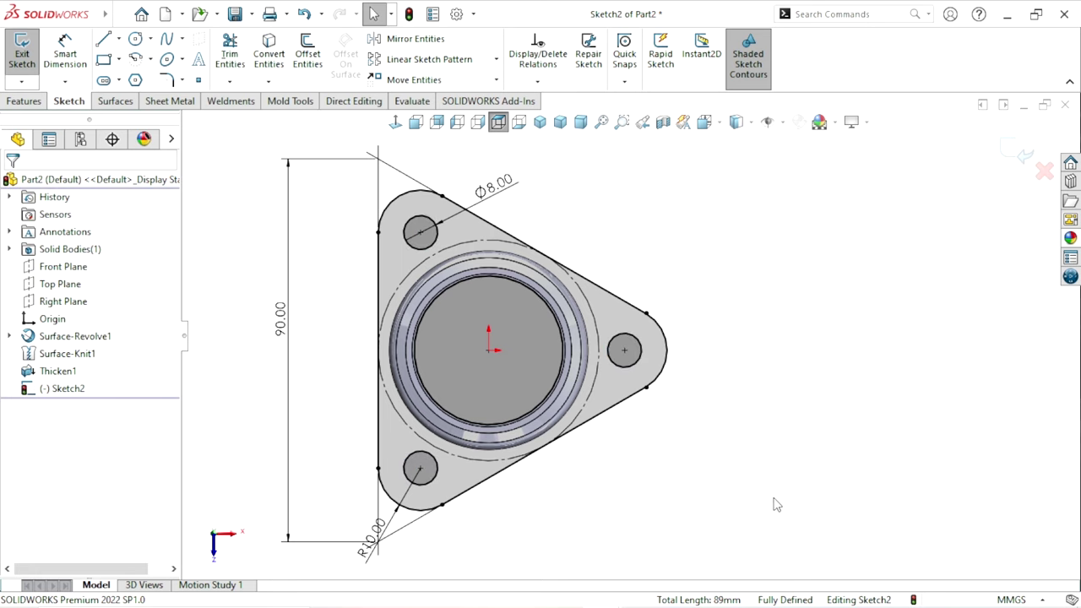
pyautogui.click(25, 101)
# Extrude the triangular flange sketch 8 mm as Boss-Extrude1, then orbit to inspect it
pyautogui.click(39, 68)
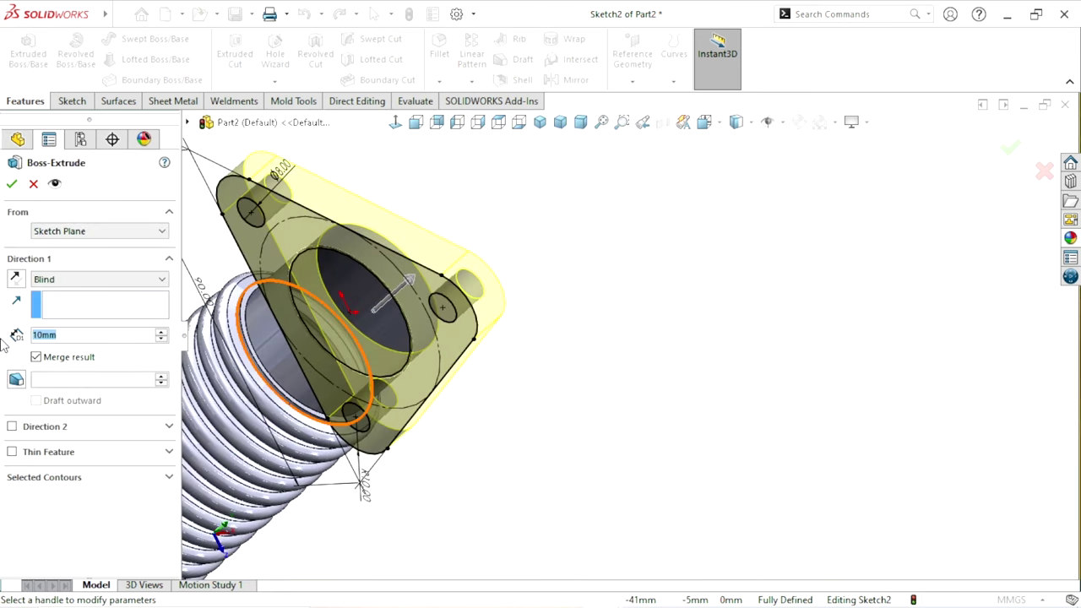
pyautogui.write('8')
pyautogui.press('Return')
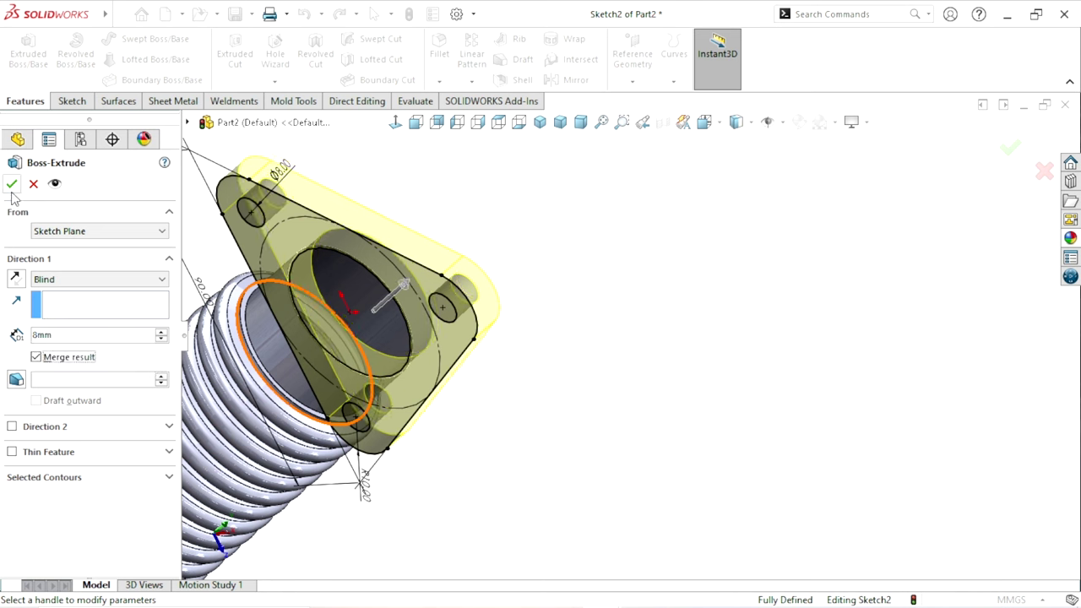
pyautogui.click(11, 188)
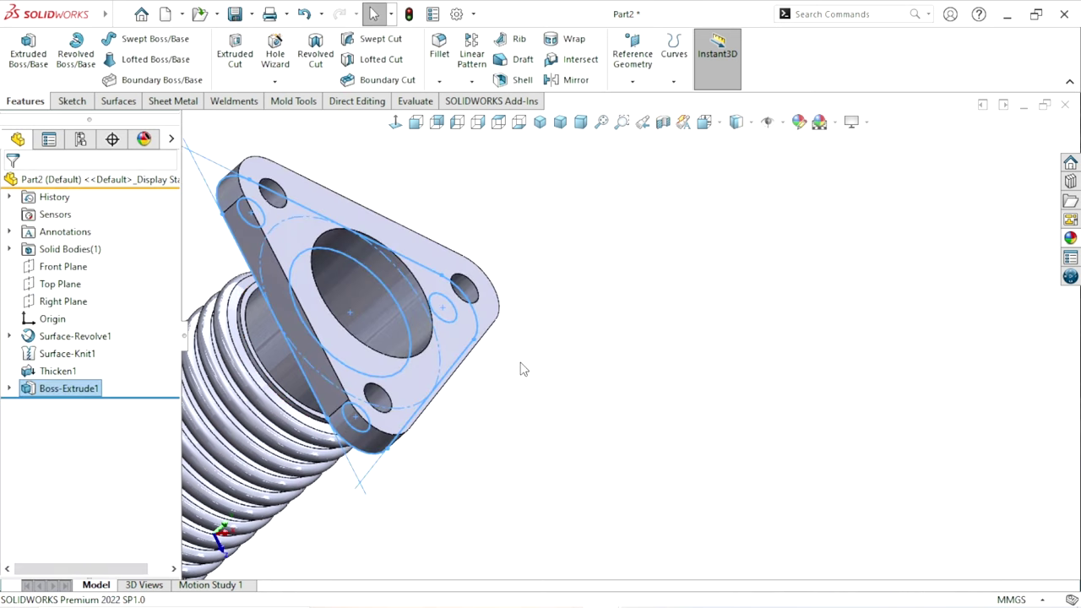
pyautogui.click(504, 391)
pyautogui.scroll(2, 436, 376)
pyautogui.moveTo(389, 375)
pyautogui.mouseDown(button='middle')
pyautogui.moveTo(512, 422)
pyautogui.moveTo(295, 213)
pyautogui.moveTo(357, 398)
pyautogui.mouseUp(button='middle')
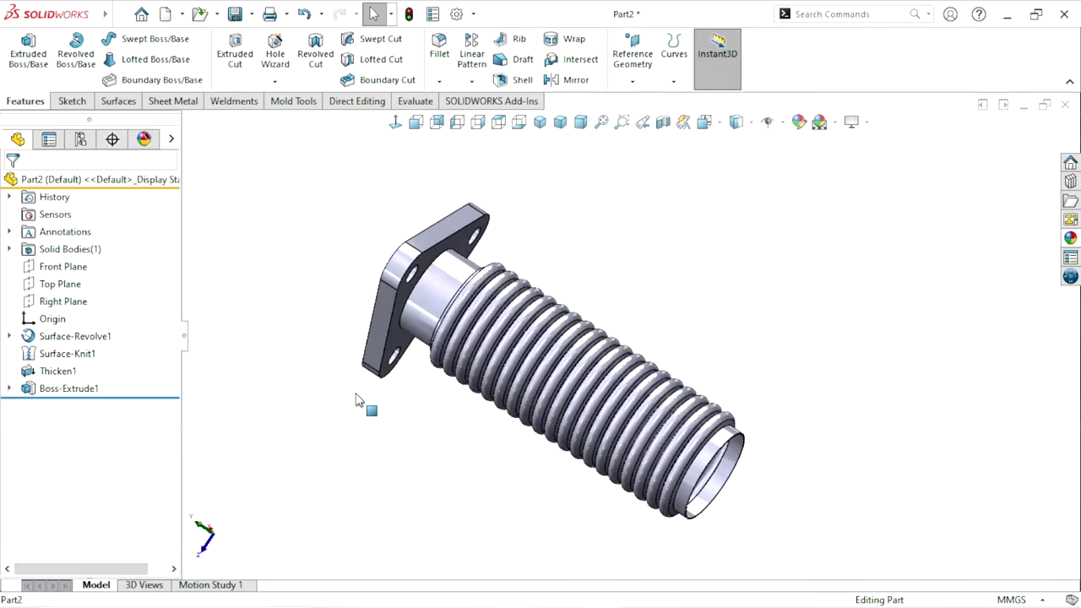
# Start a new sketch on the tube's open end face, viewed normal to it
pyautogui.scroll(3, 714, 411)
pyautogui.scroll(-3, 667, 405)
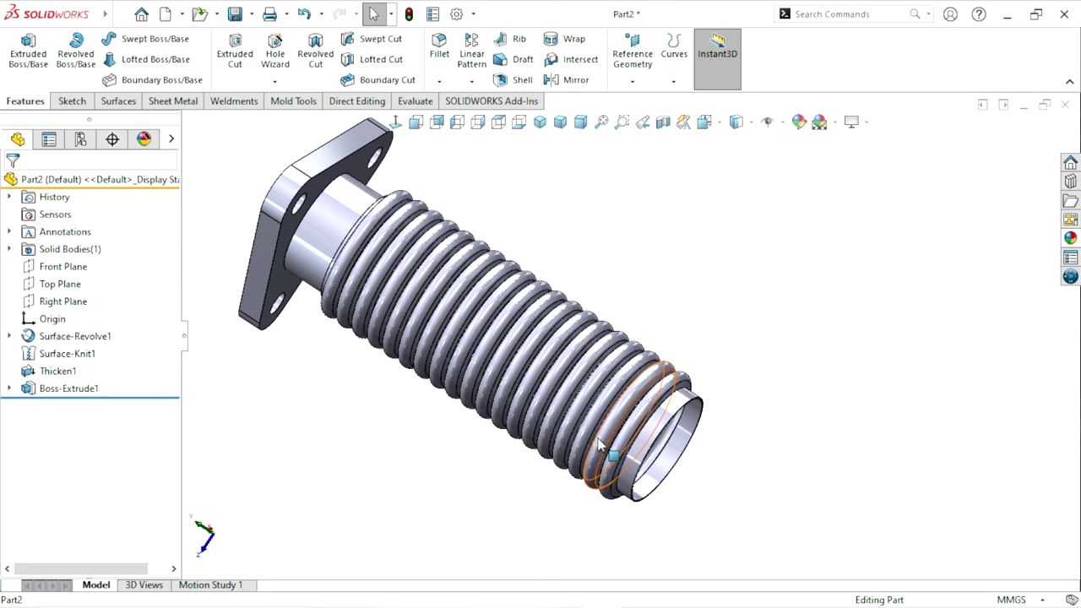
pyautogui.scroll(2, 760, 420)
pyautogui.scroll(-3, 598, 374)
pyautogui.scroll(-2, 666, 378)
pyautogui.scroll(-2, 627, 330)
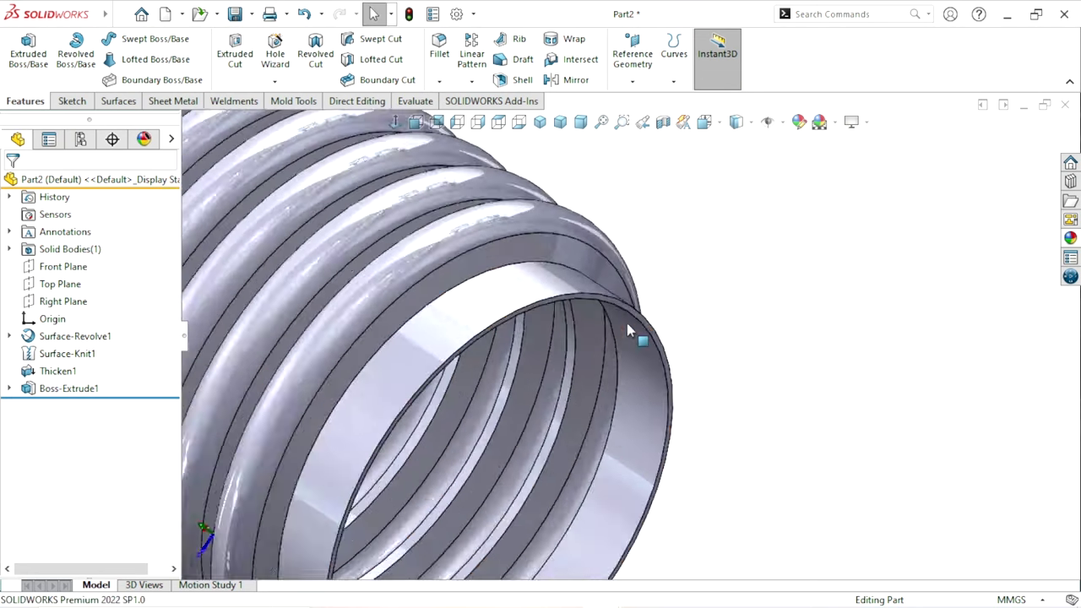
pyautogui.scroll(-2, 628, 325)
pyautogui.click(610, 298)
pyautogui.click(675, 238)
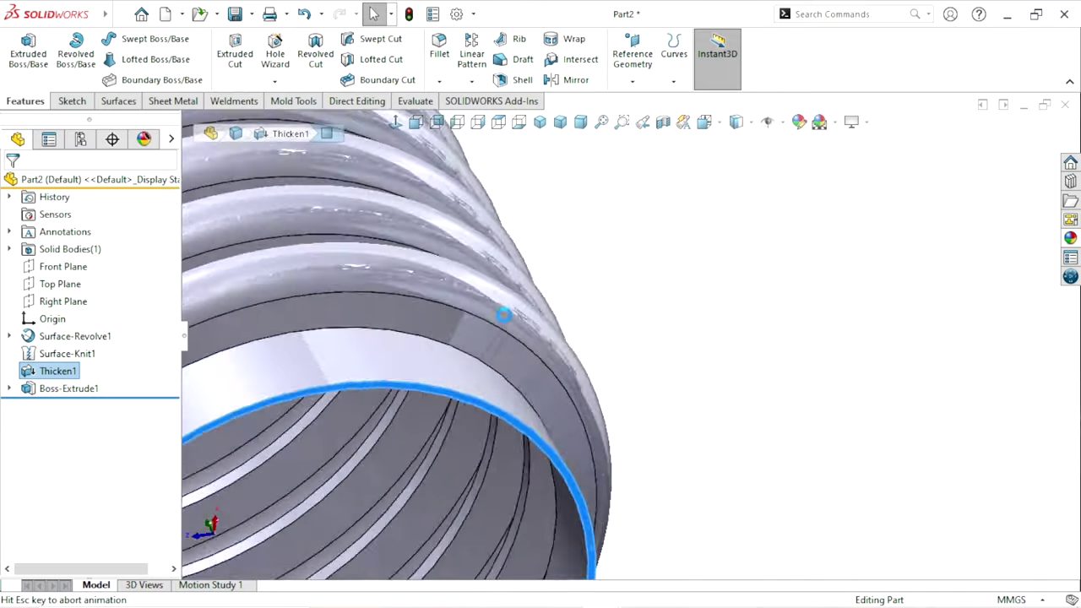
# Draw a circle centred on the origin, just outside the collar
pyautogui.scroll(-2, 760, 346)
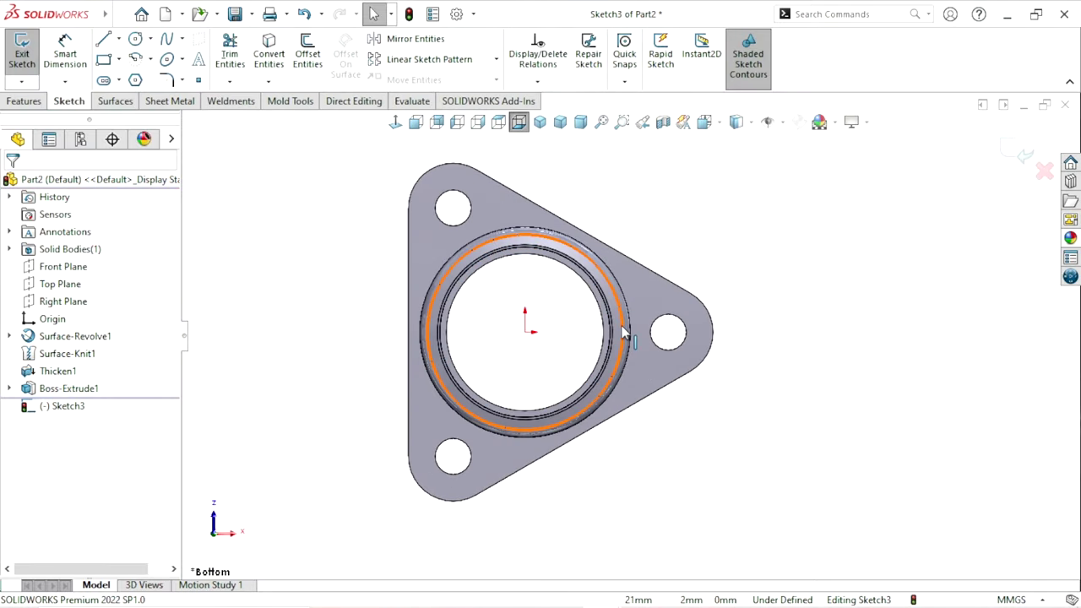
pyautogui.scroll(-3, 591, 321)
pyautogui.scroll(4, 400, 237)
pyautogui.scroll(-1, 724, 307)
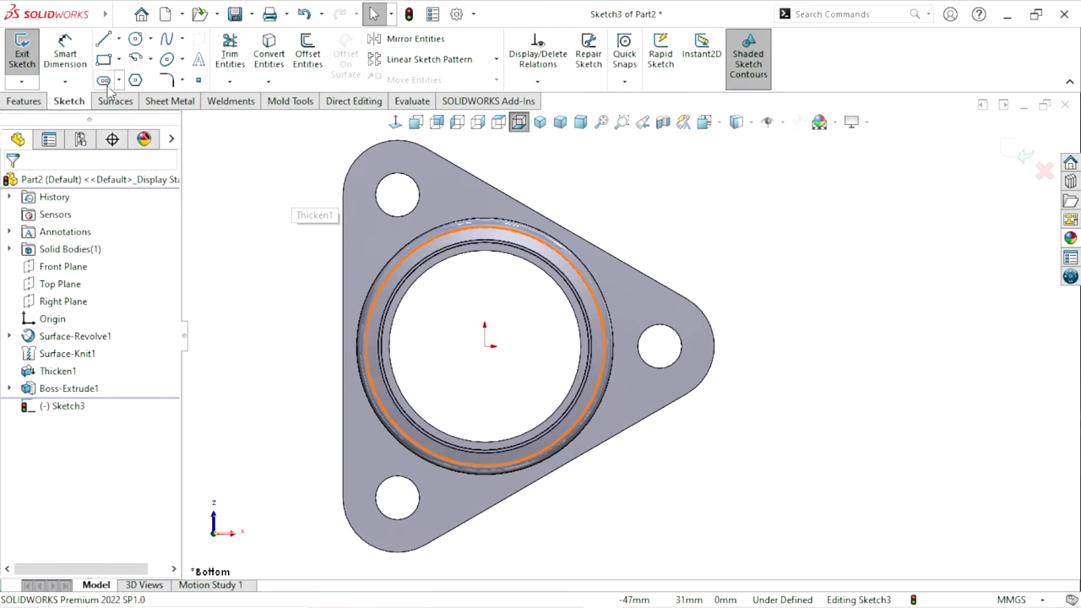
pyautogui.click(135, 41)
pyautogui.click(485, 347)
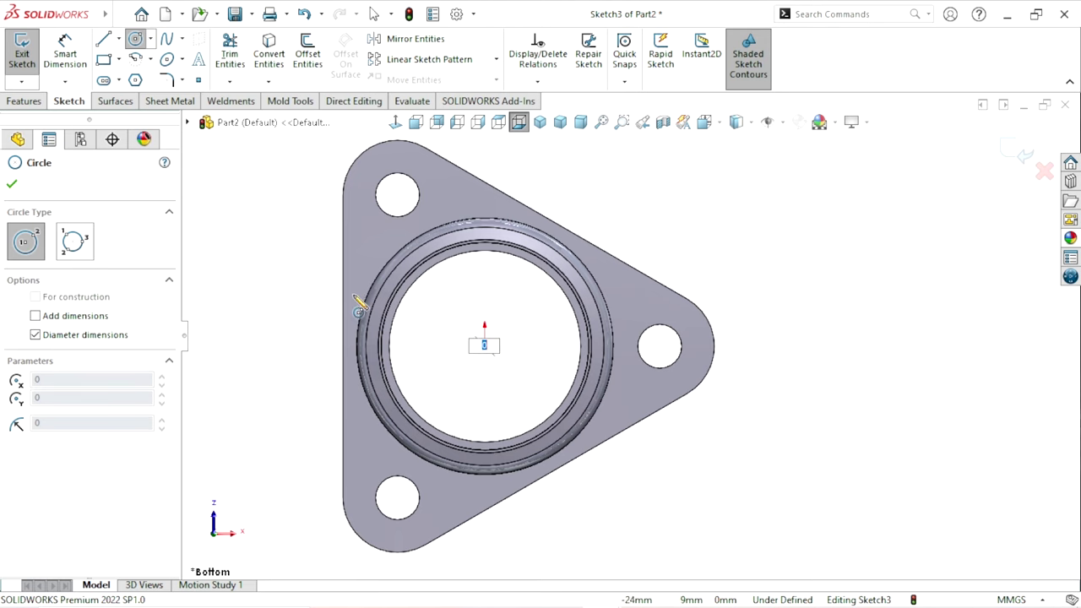
pyautogui.press('Escape')
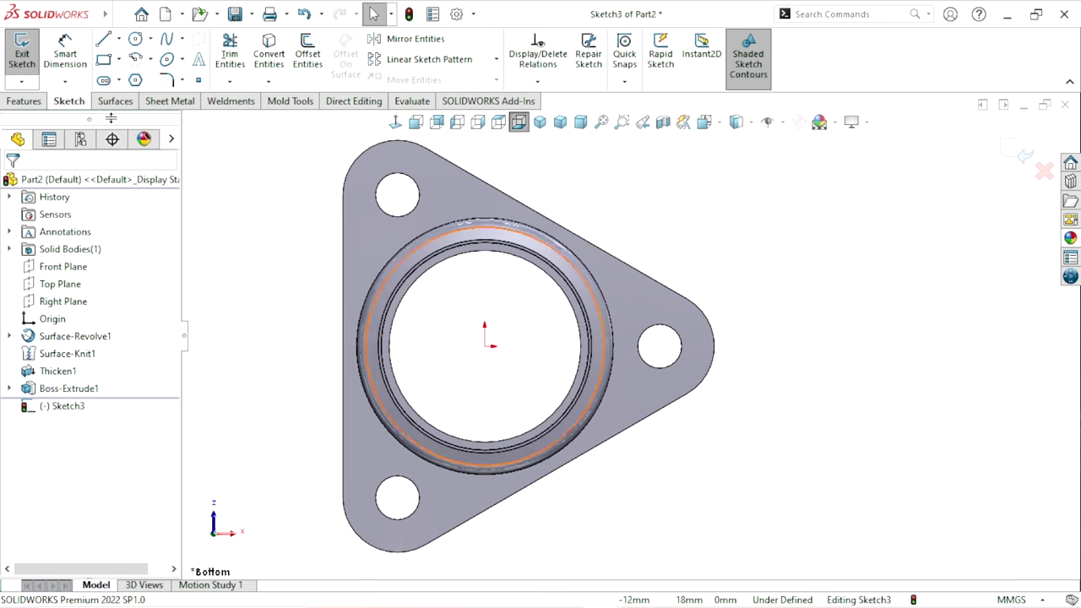
pyautogui.click(134, 38)
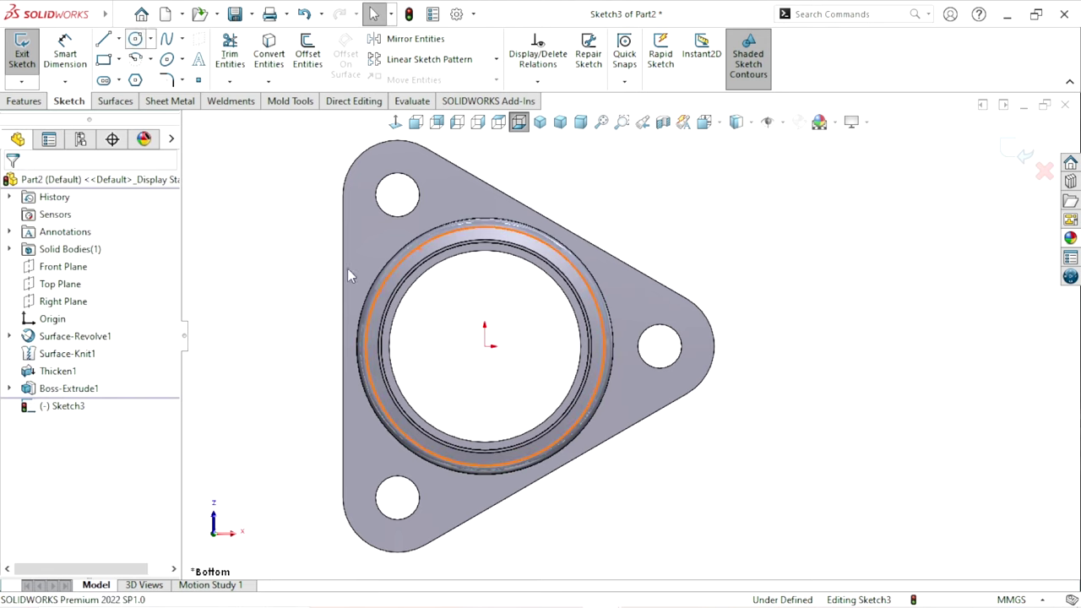
pyautogui.click(485, 346)
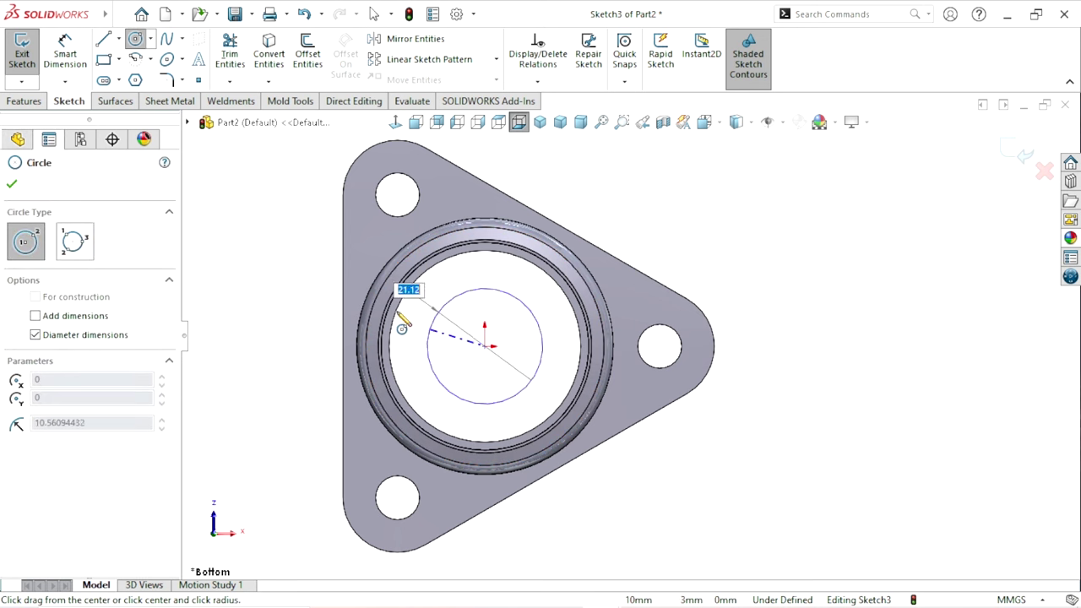
pyautogui.click(357, 293)
# Dimension the circle to a 45 mm diameter
pyautogui.click(65, 59)
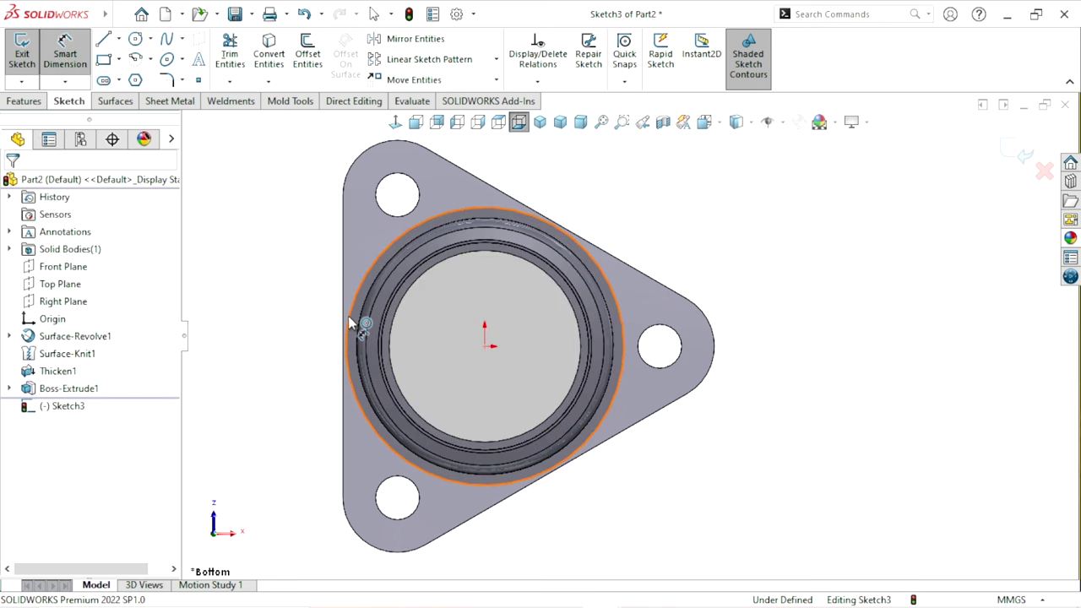
pyautogui.click(349, 328)
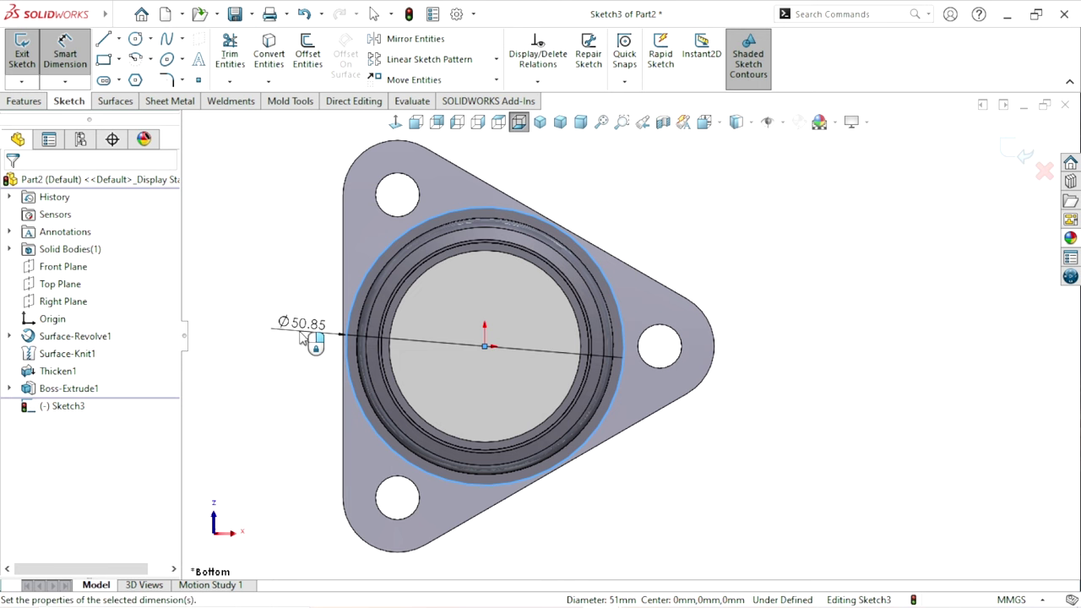
pyautogui.click(301, 337)
pyautogui.press('Return')
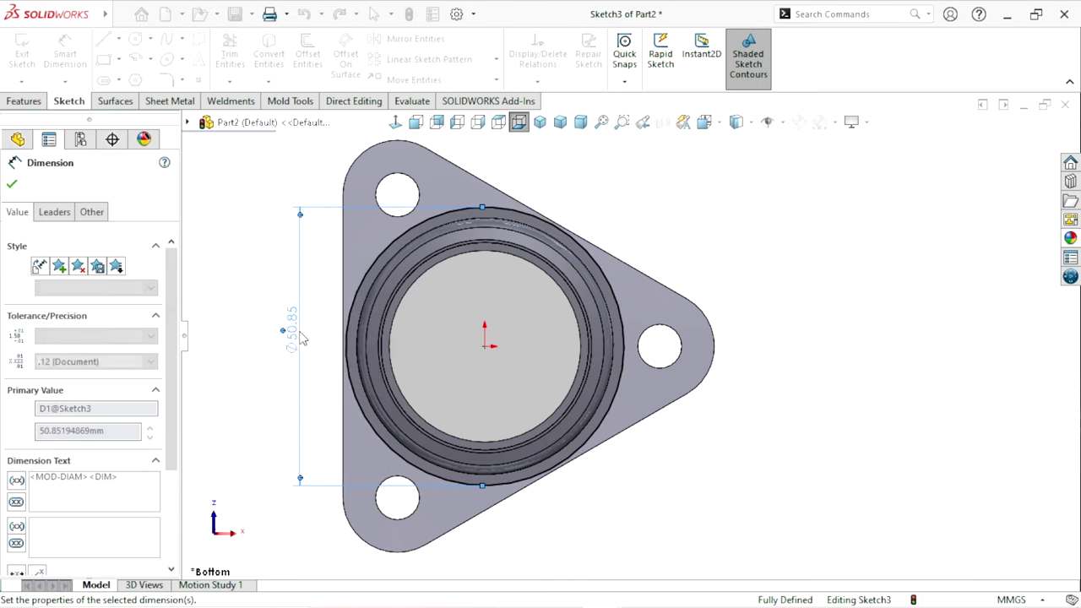
pyautogui.press('Escape')
pyautogui.press('Escape')
# Convert the 35 mm inner bore edge into the sketch and orbit to check it
pyautogui.scroll(-3, 473, 302)
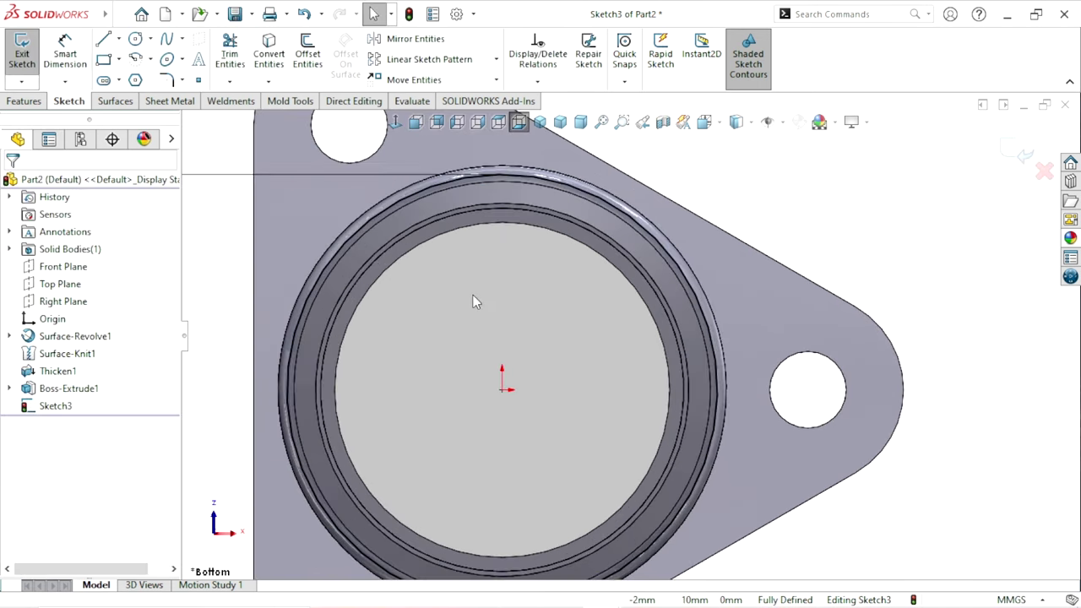
pyautogui.click(411, 250)
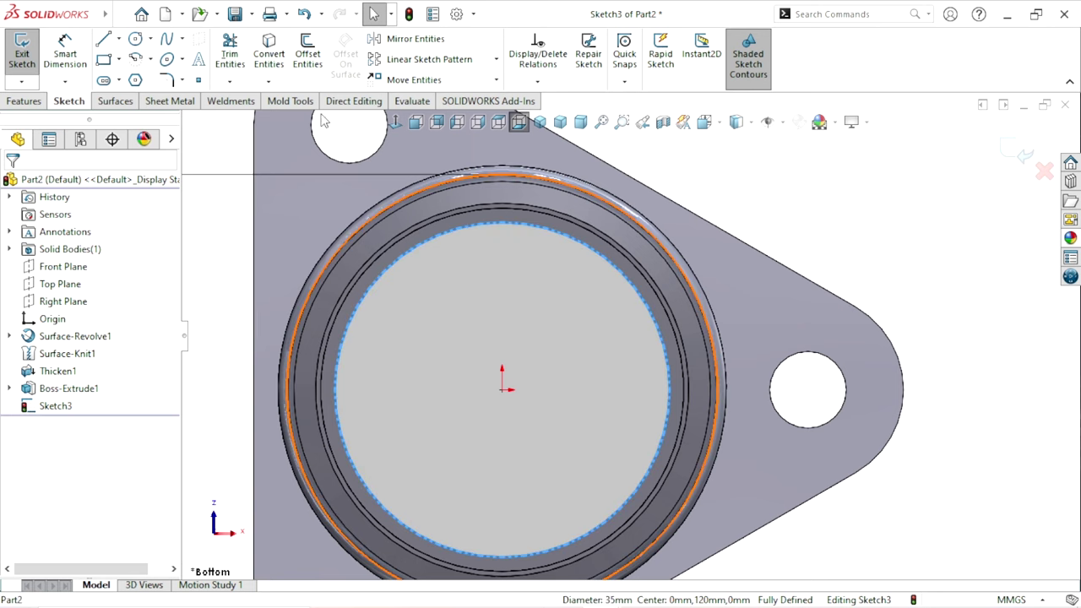
pyautogui.click(273, 76)
pyautogui.scroll(5, 506, 388)
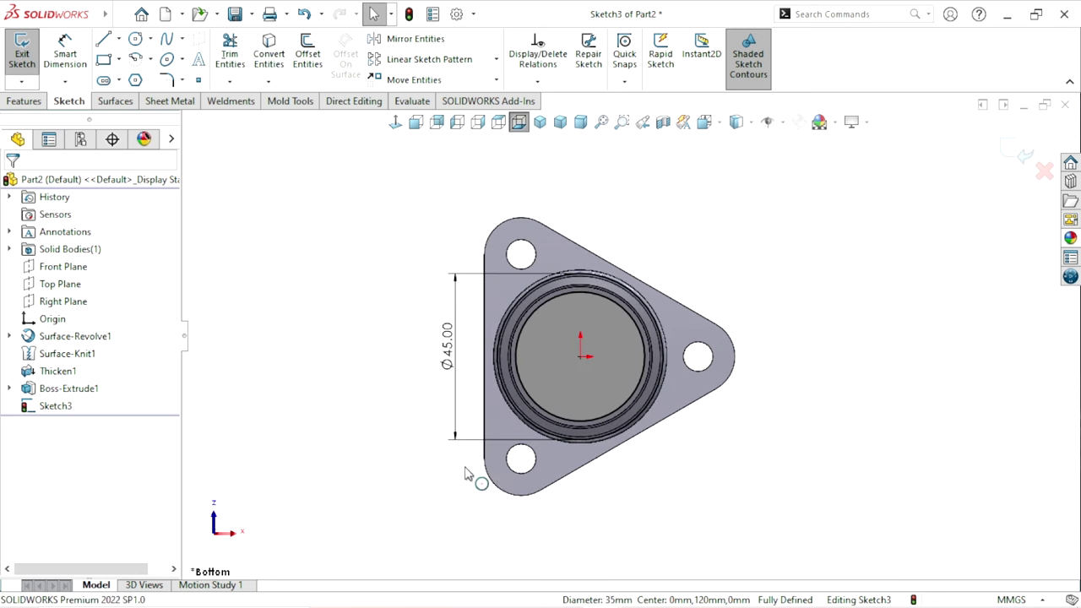
pyautogui.scroll(-2, 684, 387)
pyautogui.moveTo(586, 491); pyautogui.dragTo(564, 517, button='middle')
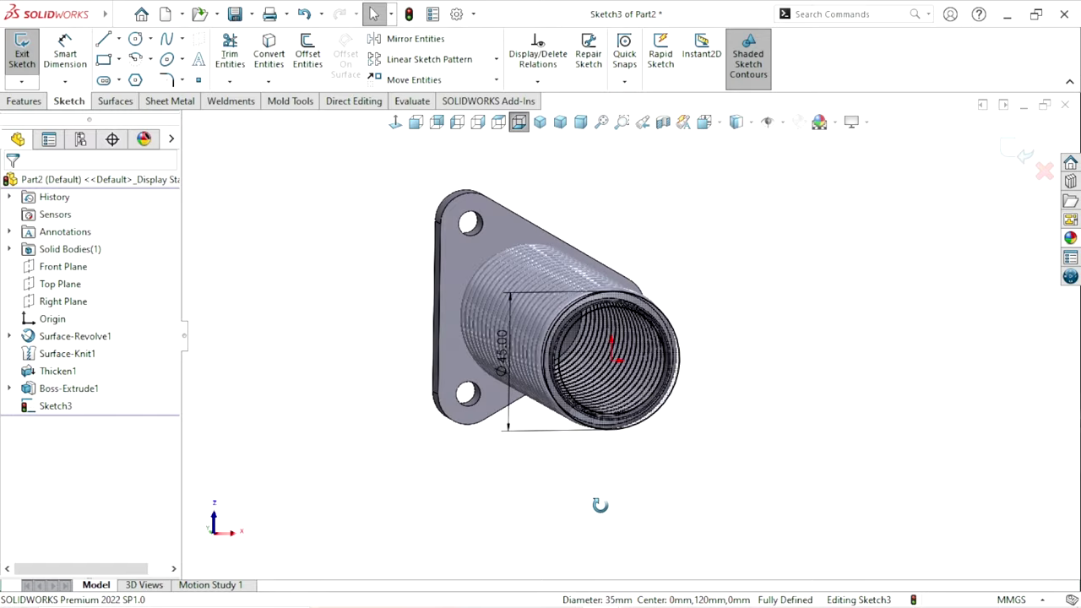
pyautogui.moveTo(685, 420)
pyautogui.mouseDown(button='middle')
pyautogui.moveTo(654, 335)
pyautogui.moveTo(628, 496)
pyautogui.moveTo(591, 441)
pyautogui.mouseUp(button='middle')
pyautogui.scroll(-5, 654, 335)
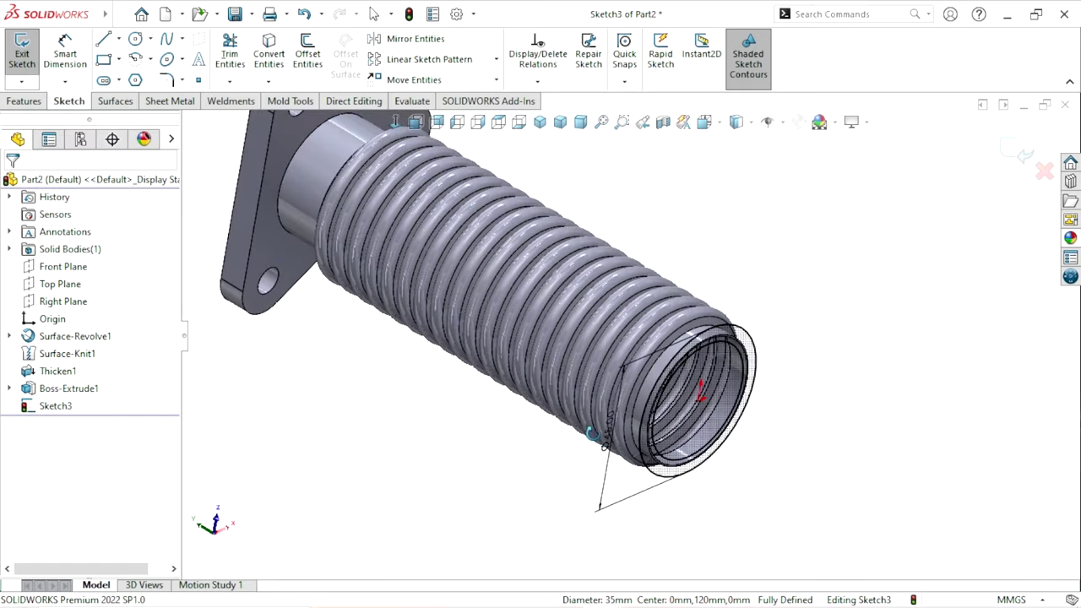
pyautogui.scroll(3, 591, 441)
pyautogui.scroll(-3, 752, 378)
# Extrude the end sketch 5 mm as a boss to form the ring collar
pyautogui.click(24, 101)
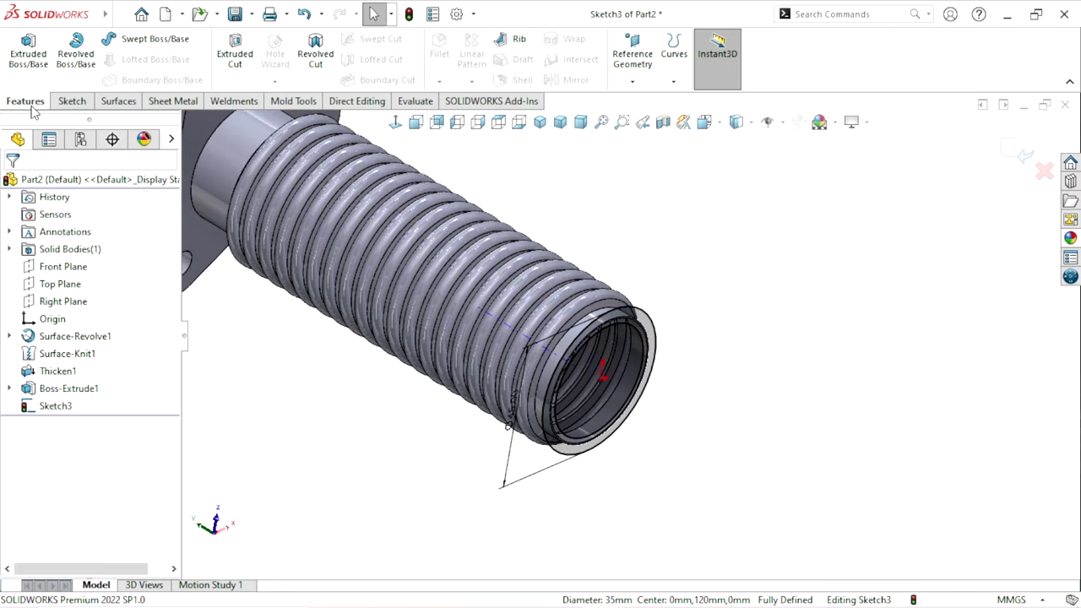
pyautogui.click(28, 54)
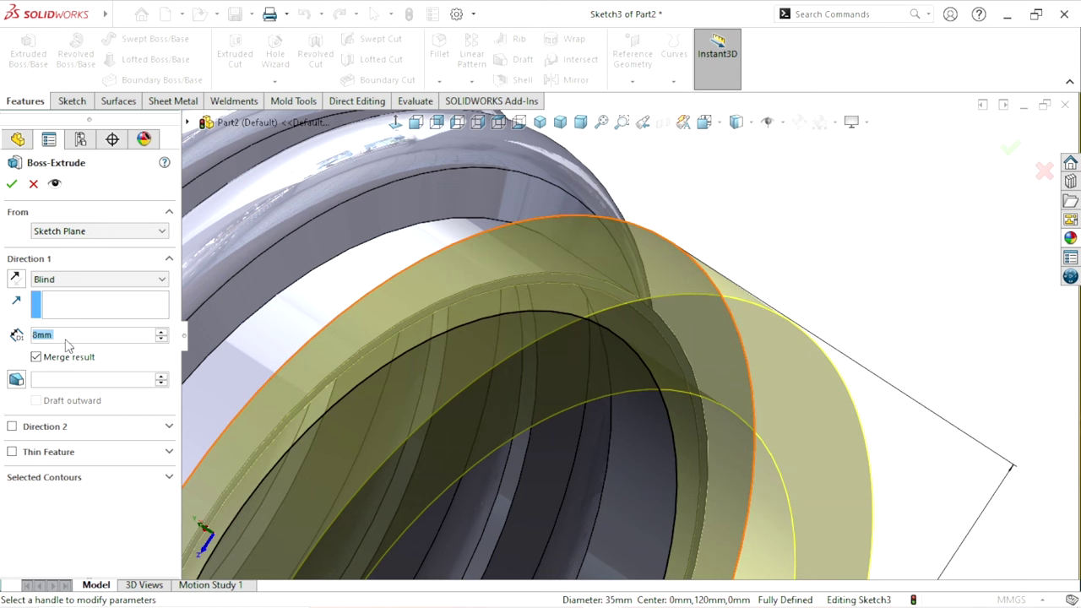
pyautogui.write('5')
pyautogui.press('Return')
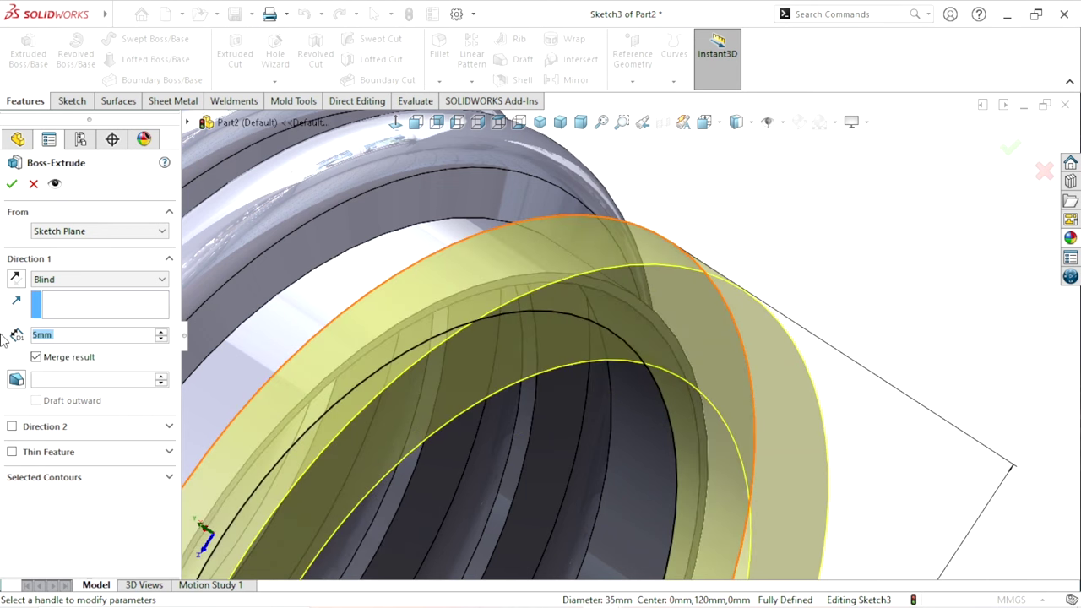
pyautogui.scroll(5, 512, 398)
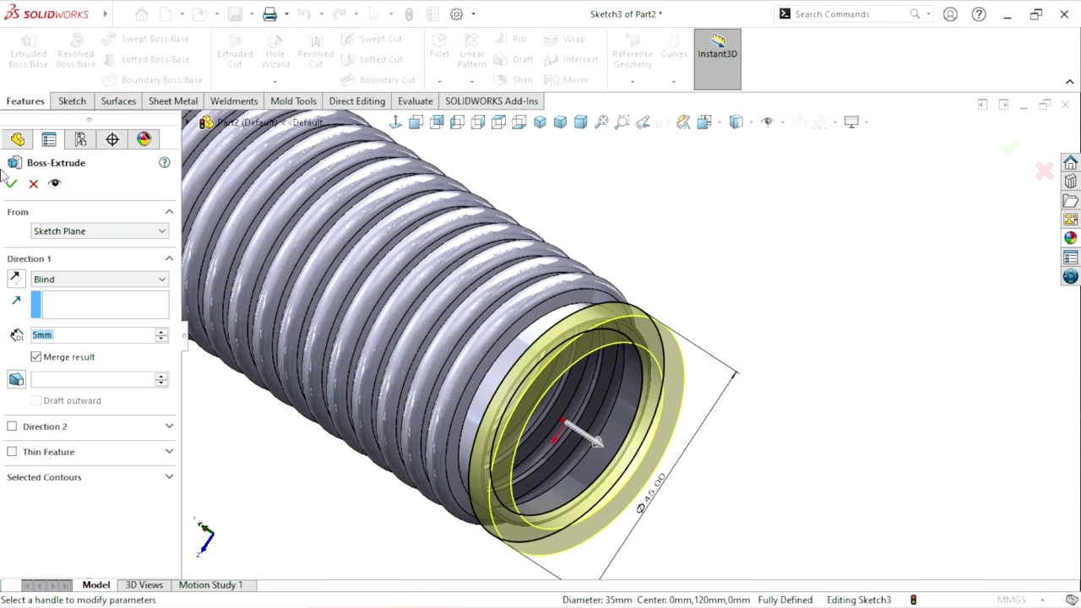
pyautogui.click(11, 183)
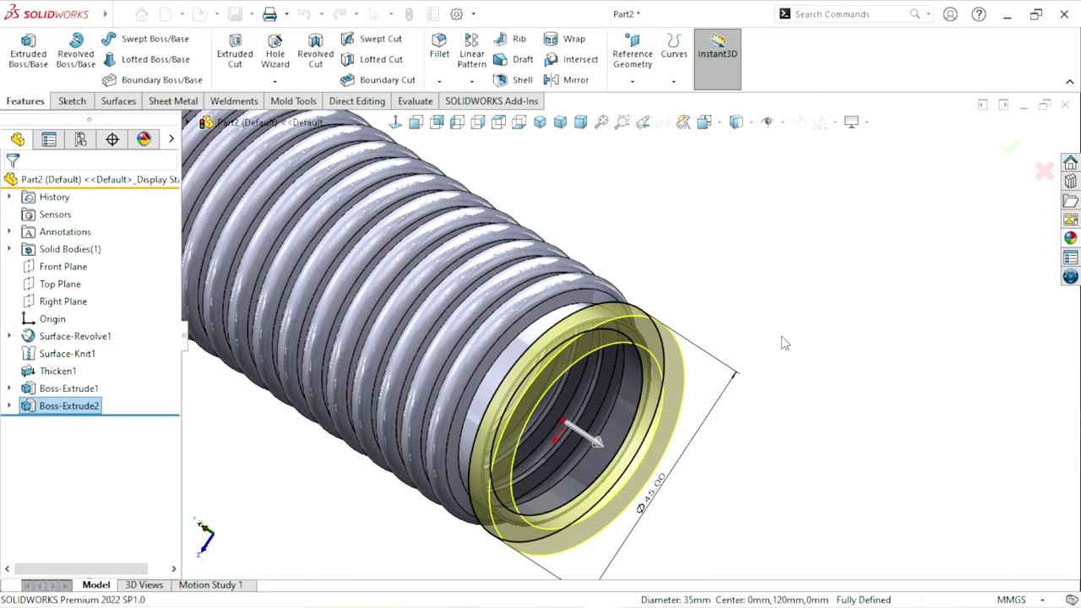
# Inspect the new collar, then expand Boss-Extrude2 and select its Sketch3
pyautogui.moveTo(779, 332)
pyautogui.mouseDown(button='middle')
pyautogui.moveTo(642, 430)
pyautogui.moveTo(634, 386)
pyautogui.moveTo(699, 418)
pyautogui.moveTo(676, 338)
pyautogui.moveTo(625, 253)
pyautogui.moveTo(577, 203)
pyautogui.moveTo(507, 210)
pyautogui.moveTo(492, 261)
pyautogui.moveTo(721, 566)
pyautogui.moveTo(732, 423)
pyautogui.mouseUp(button='middle')
pyautogui.scroll(-5, 688, 363)
pyautogui.scroll(-3, 687, 366)
pyautogui.scroll(-3, 660, 311)
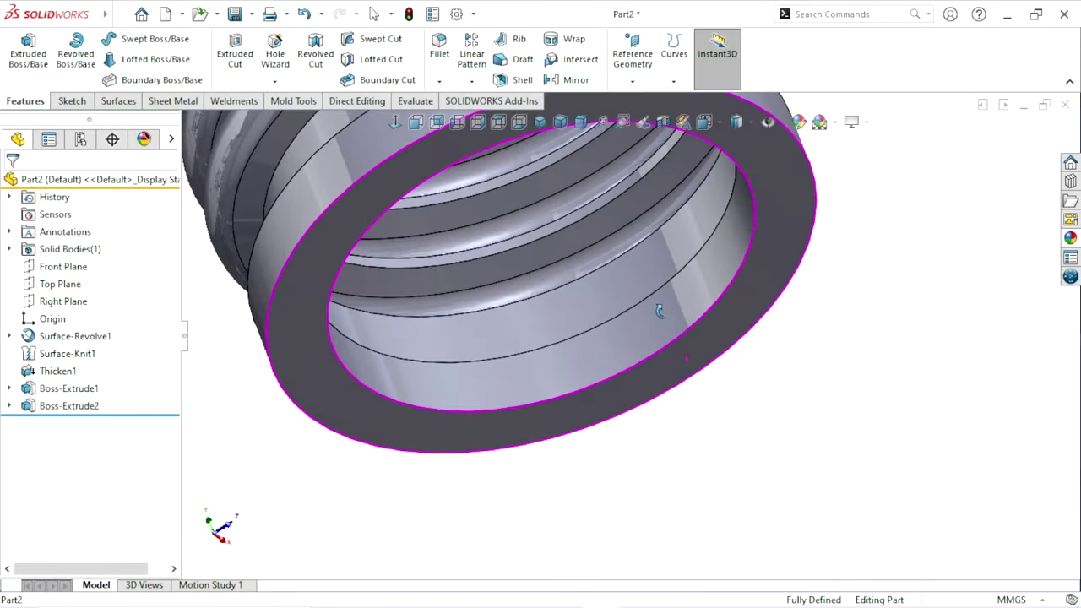
pyautogui.scroll(5, 659, 312)
pyautogui.scroll(3, 625, 366)
pyautogui.moveTo(625, 367)
pyautogui.mouseDown(button='middle')
pyautogui.moveTo(645, 429)
pyautogui.moveTo(618, 367)
pyautogui.moveTo(594, 398)
pyautogui.moveTo(676, 353)
pyautogui.mouseUp(button='middle')
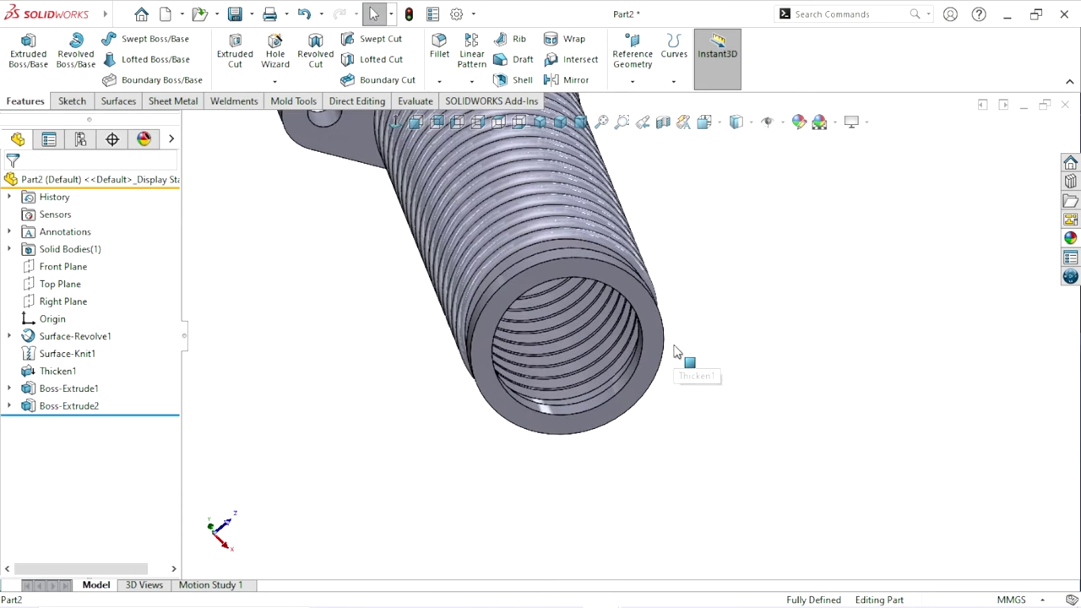
pyautogui.click(10, 406)
pyautogui.click(73, 423)
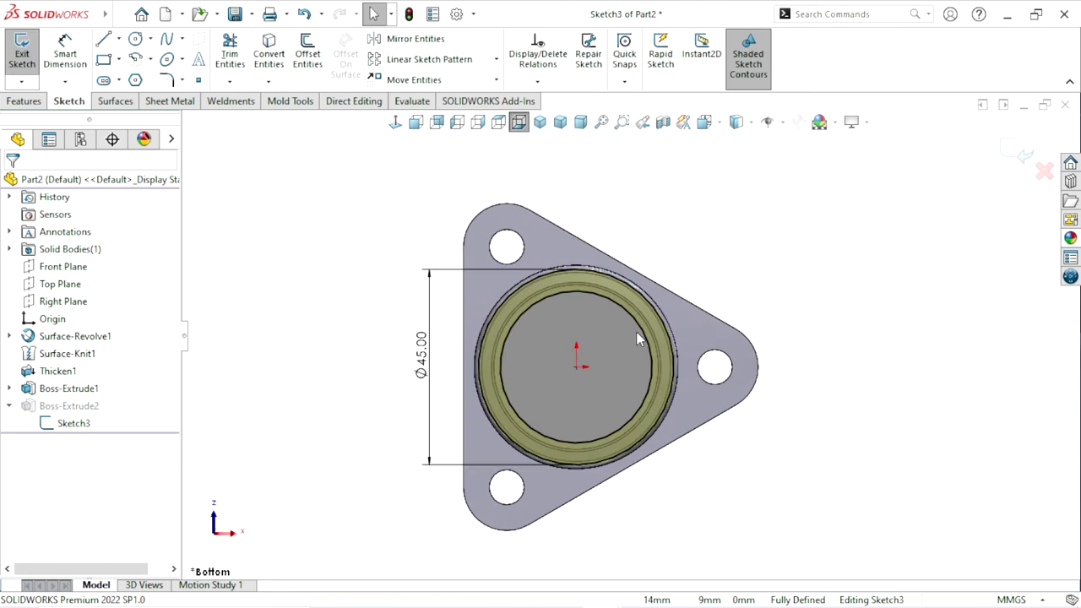
# Trim away the crossed portions of the Sketch3 circles
pyautogui.scroll(-3, 638, 338)
pyautogui.click(230, 54)
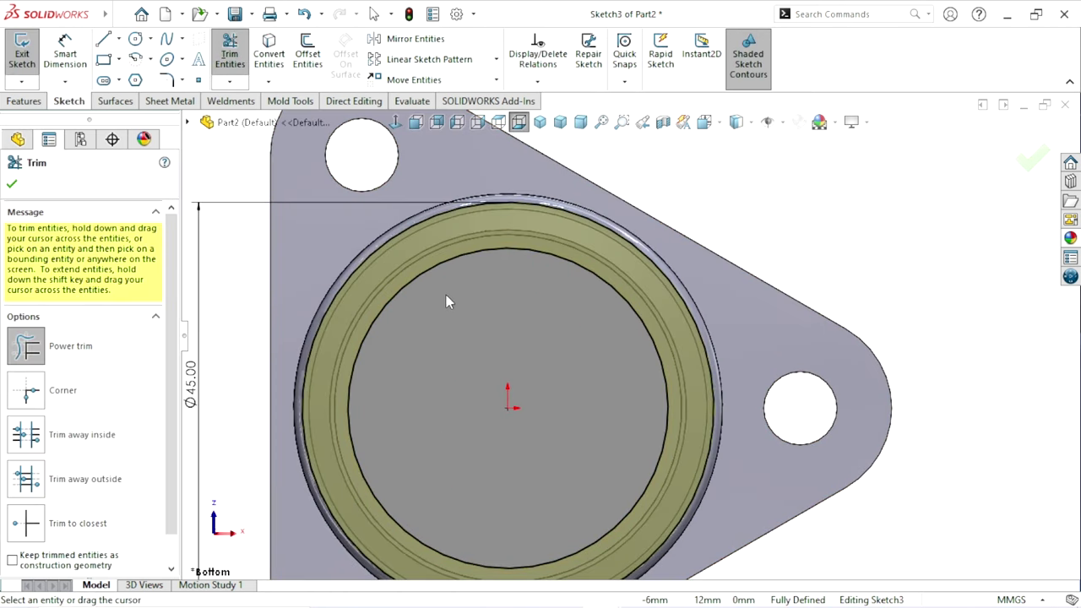
pyautogui.moveTo(448, 302); pyautogui.dragTo(289, 337)
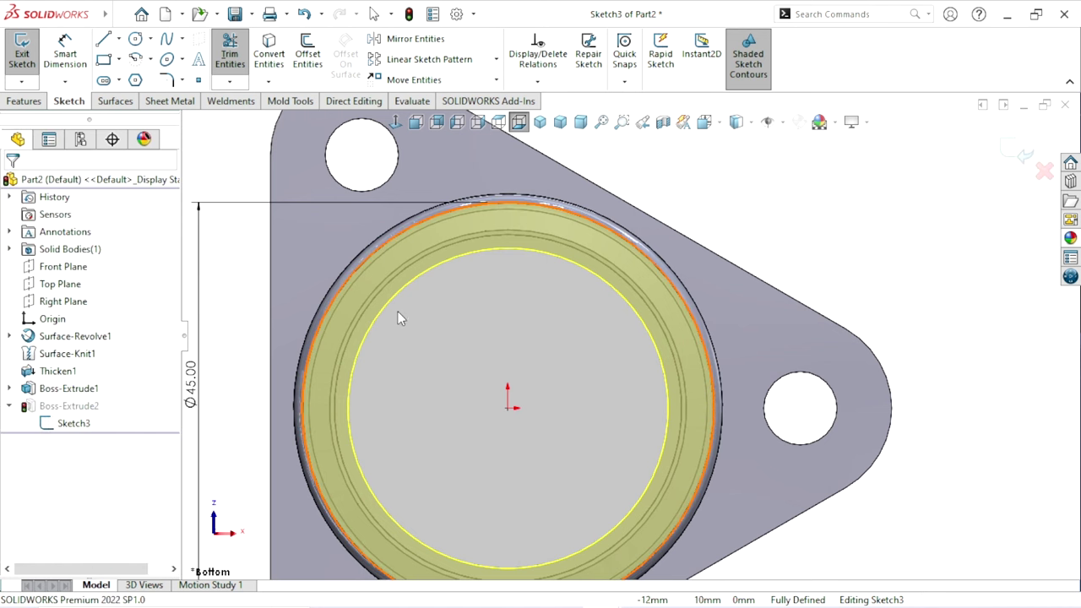
pyautogui.press('Escape')
pyautogui.scroll(1, 401, 318)
pyautogui.scroll(-3, 399, 291)
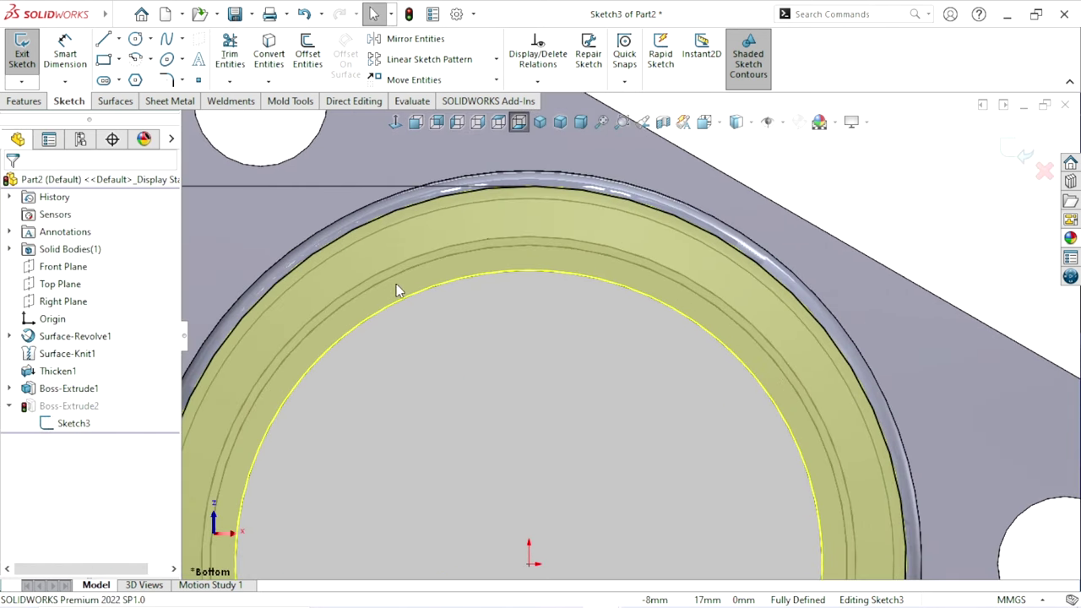
# Check the inner circle's size, then exit Sketch3 to rebuild the collar
pyautogui.click(399, 291)
pyautogui.scroll(1, 397, 400)
pyautogui.scroll(3, 489, 435)
pyautogui.moveTo(489, 435); pyautogui.dragTo(496, 439, button='middle')
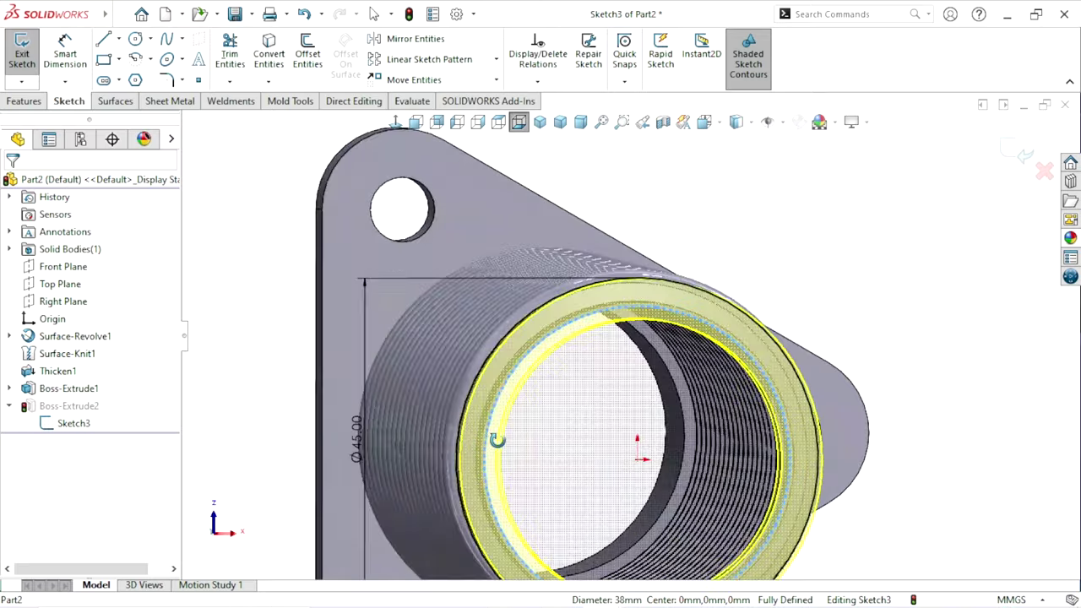
pyautogui.scroll(2, 496, 439)
pyautogui.scroll(2, 507, 448)
pyautogui.scroll(2, 524, 456)
pyautogui.scroll(2, 557, 476)
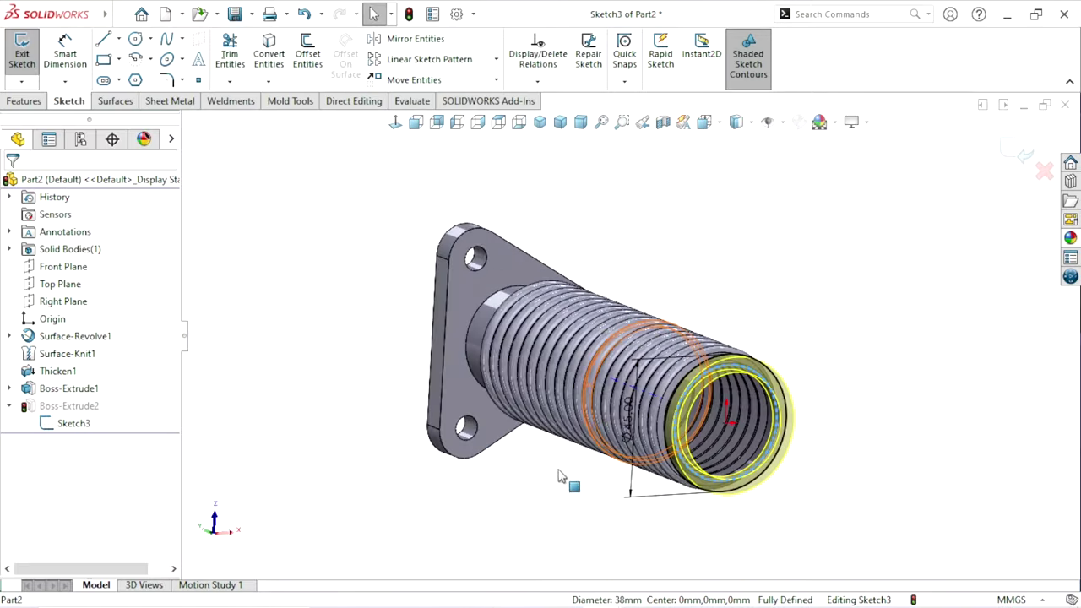
pyautogui.scroll(-3, 714, 460)
pyautogui.scroll(-3, 663, 358)
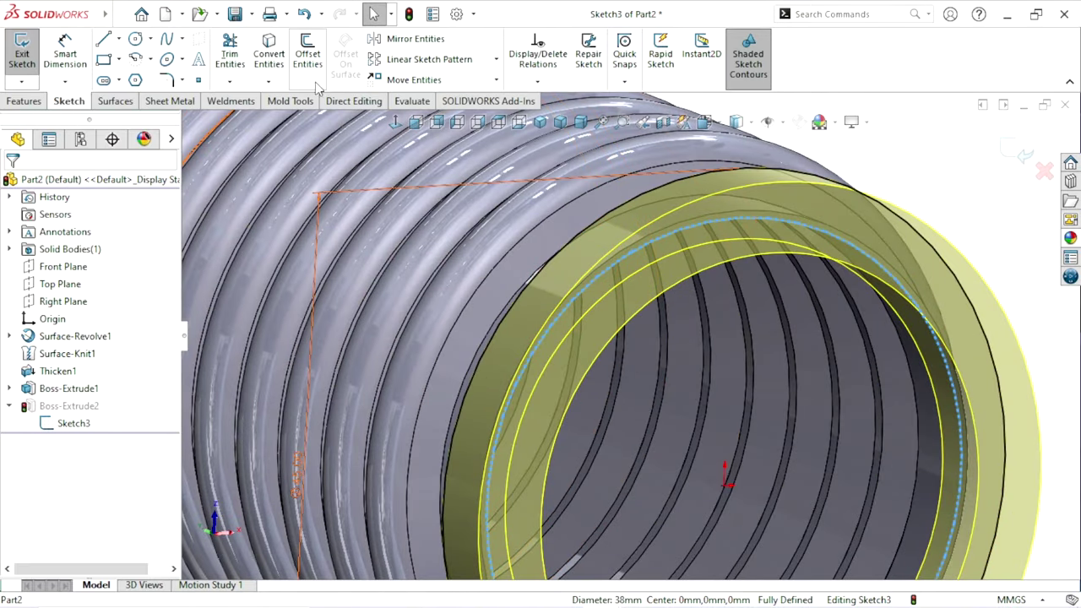
pyautogui.scroll(2, 390, 396)
pyautogui.scroll(2, 391, 395)
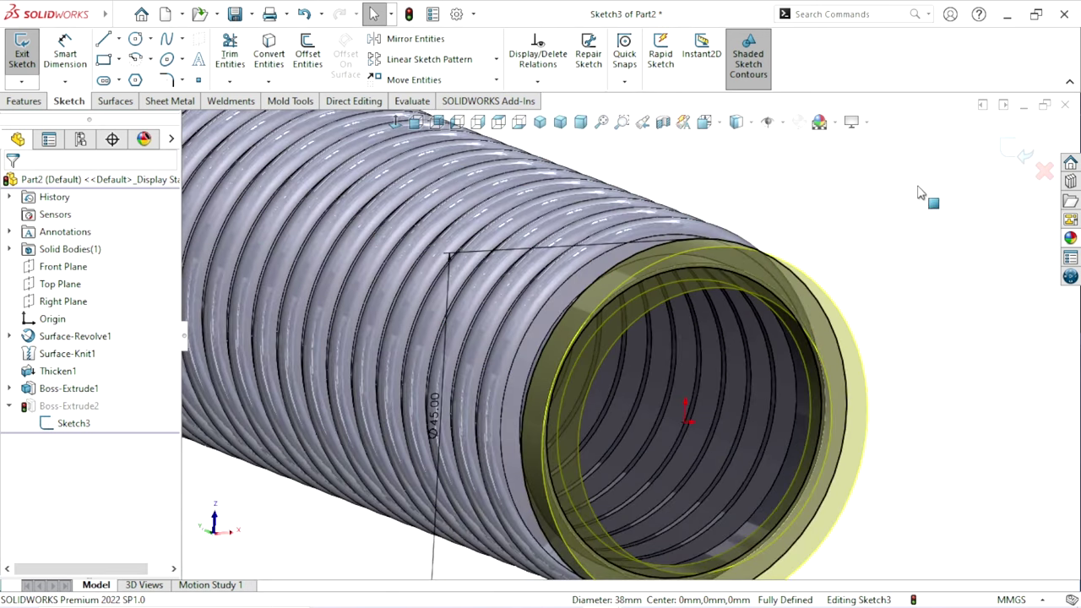
pyautogui.click(1021, 152)
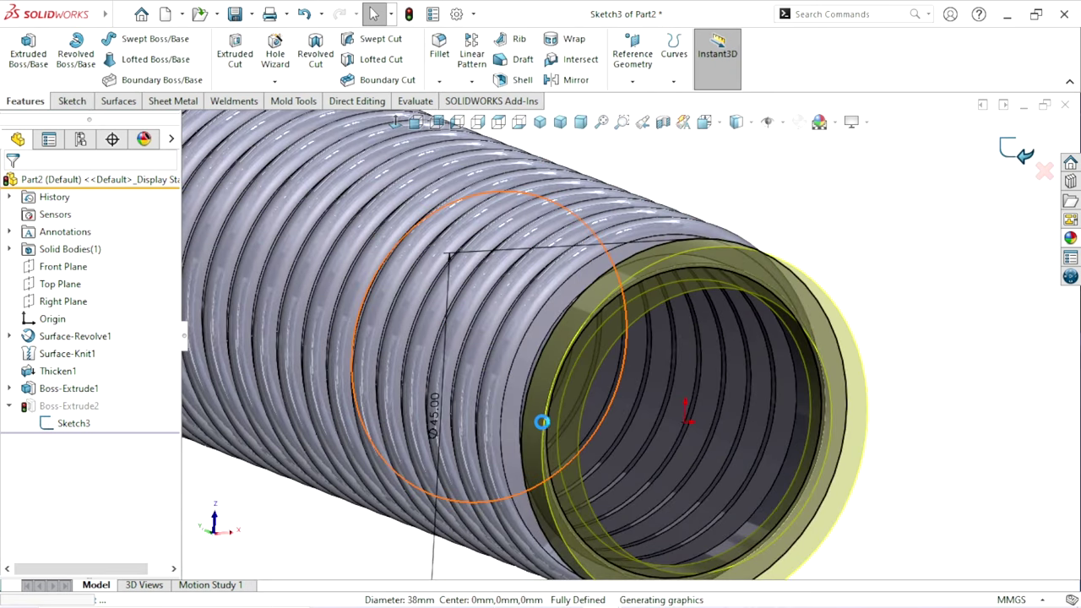
# Orbit and zoom to inspect the rebuilt ring collar from the bore end
pyautogui.scroll(3, 528, 418)
pyautogui.scroll(2, 506, 409)
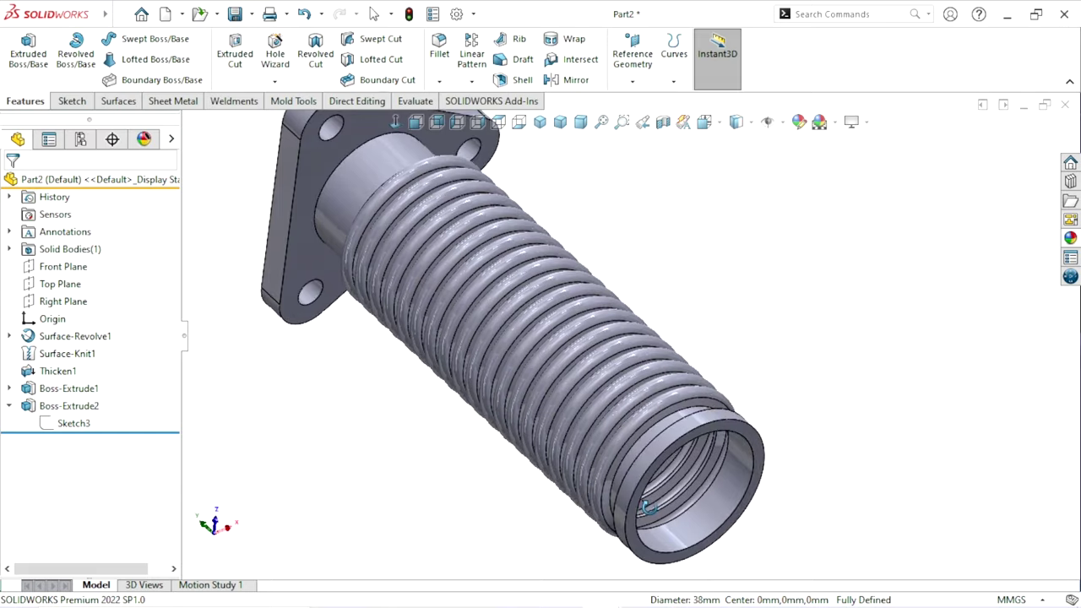
pyautogui.scroll(2, 642, 447)
pyautogui.scroll(-3, 627, 419)
pyautogui.scroll(-2, 592, 435)
pyautogui.moveTo(592, 435)
pyautogui.mouseDown(button='middle')
pyautogui.moveTo(647, 463)
pyautogui.moveTo(562, 310)
pyautogui.moveTo(507, 293)
pyautogui.moveTo(475, 314)
pyautogui.moveTo(478, 451)
pyautogui.moveTo(510, 487)
pyautogui.moveTo(604, 450)
pyautogui.mouseUp(button='middle')
pyautogui.scroll(5, 700, 370)
pyautogui.scroll(-2, 737, 402)
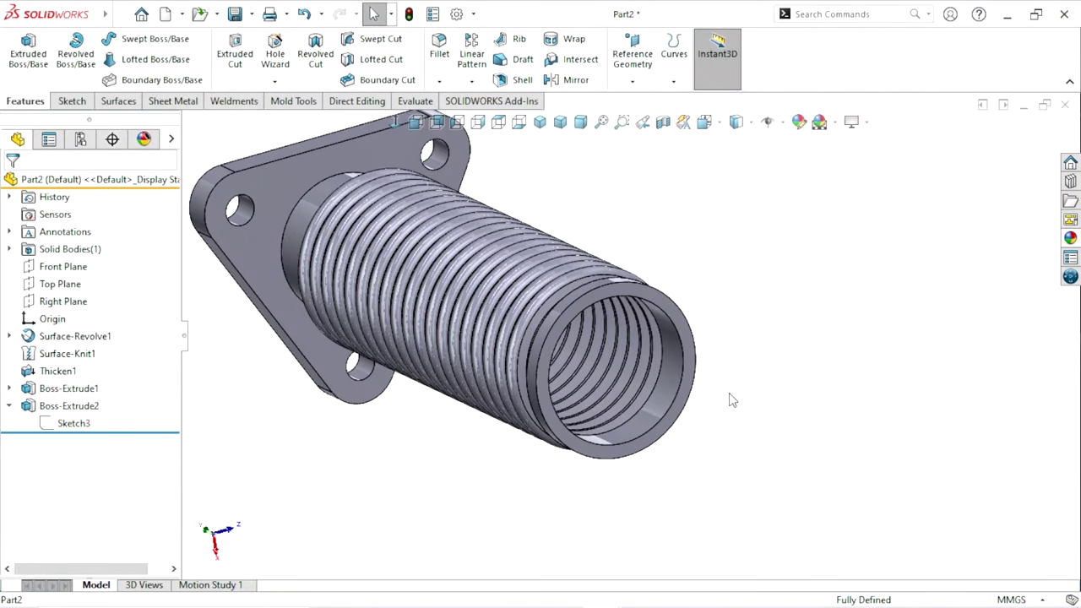
pyautogui.scroll(2, 739, 380)
pyautogui.scroll(-5, 746, 362)
# Sketch a six-sided polygon centred on the origin of the collar's end face
pyautogui.click(589, 290)
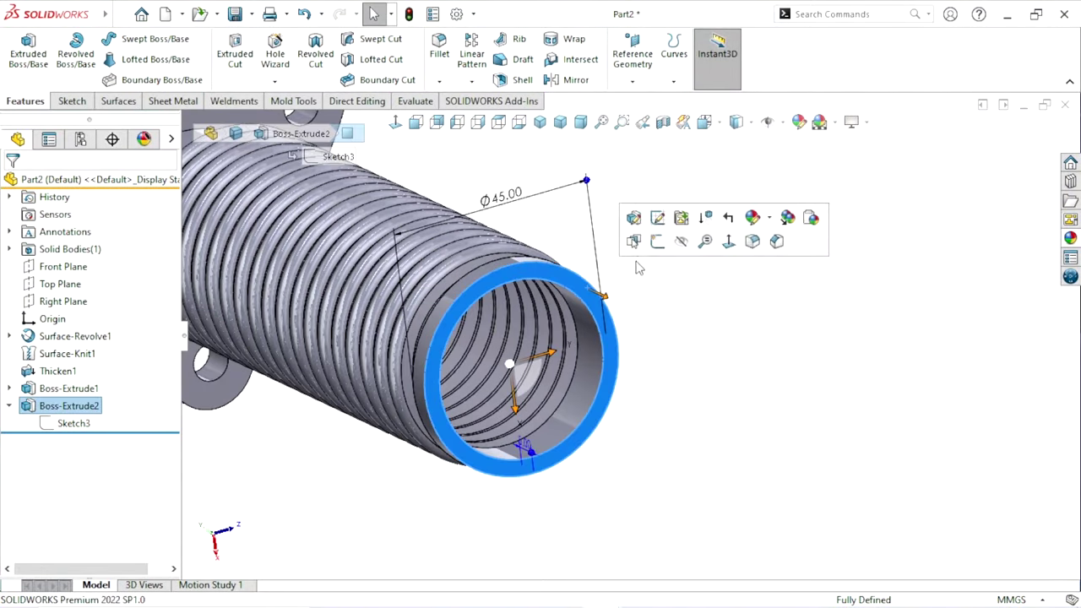
pyautogui.click(657, 240)
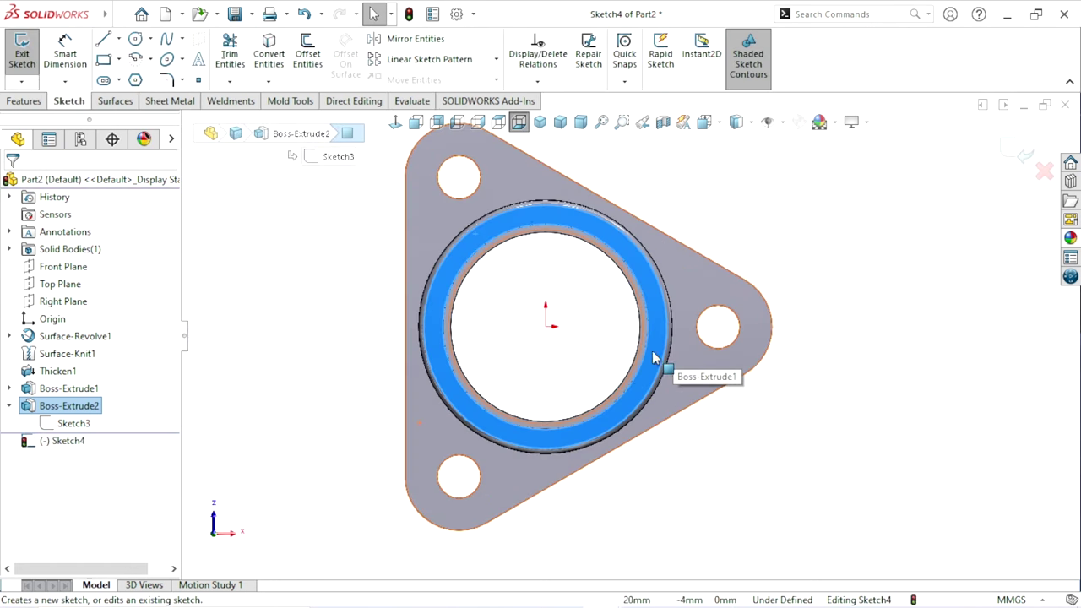
pyautogui.scroll(-2, 692, 330)
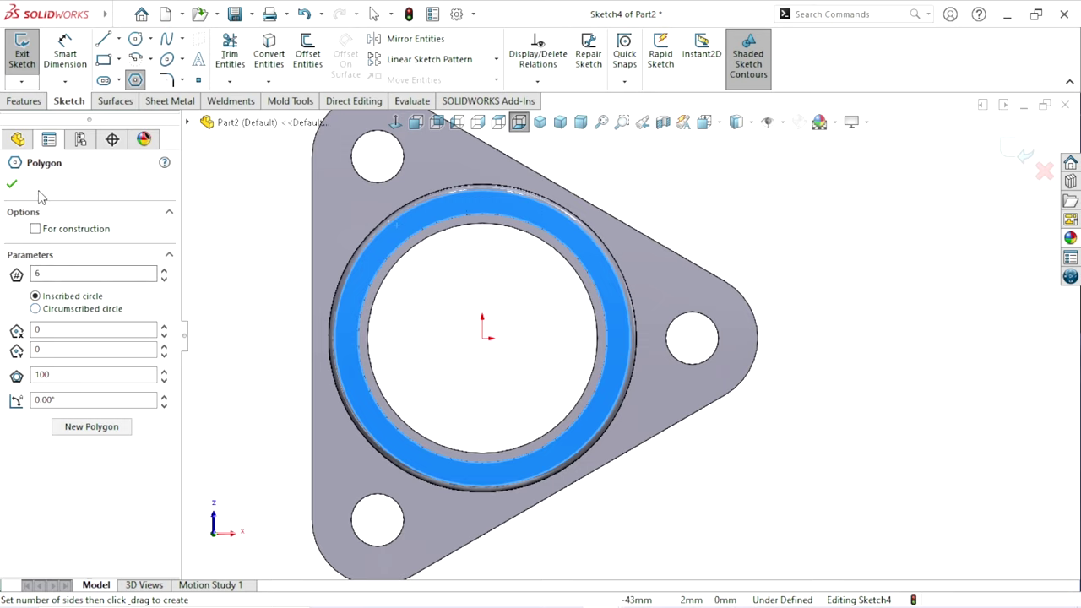
pyautogui.click(12, 185)
pyautogui.click(483, 339)
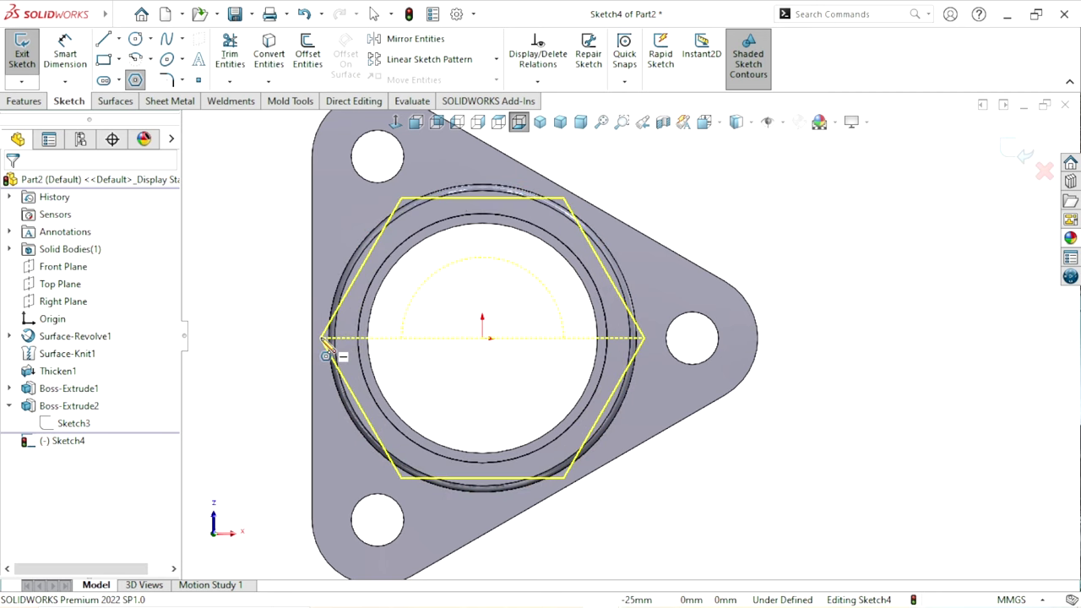
pyautogui.click(322, 339)
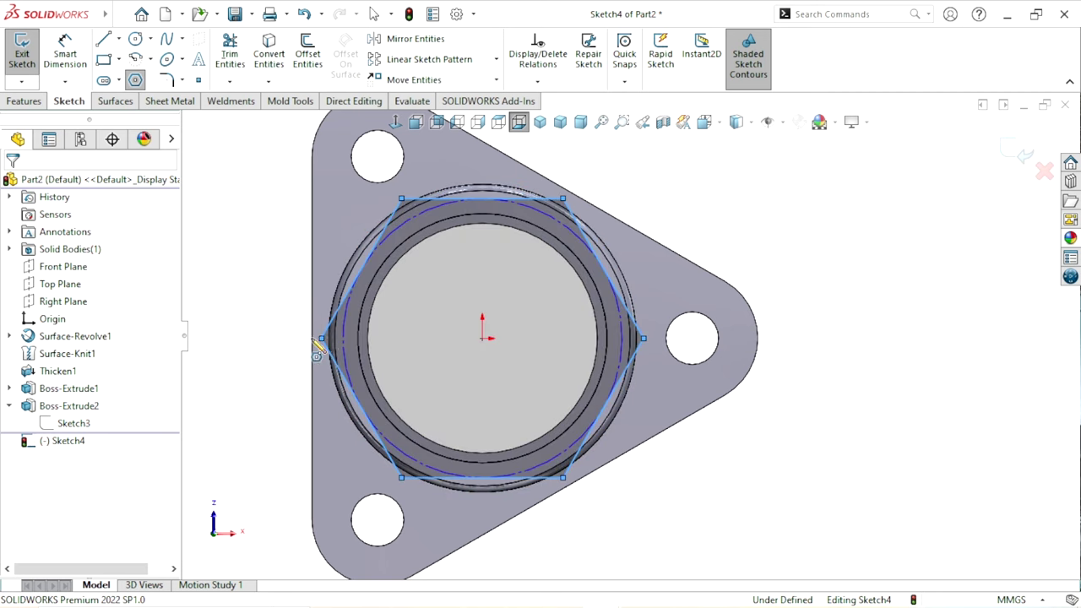
pyautogui.press('Escape')
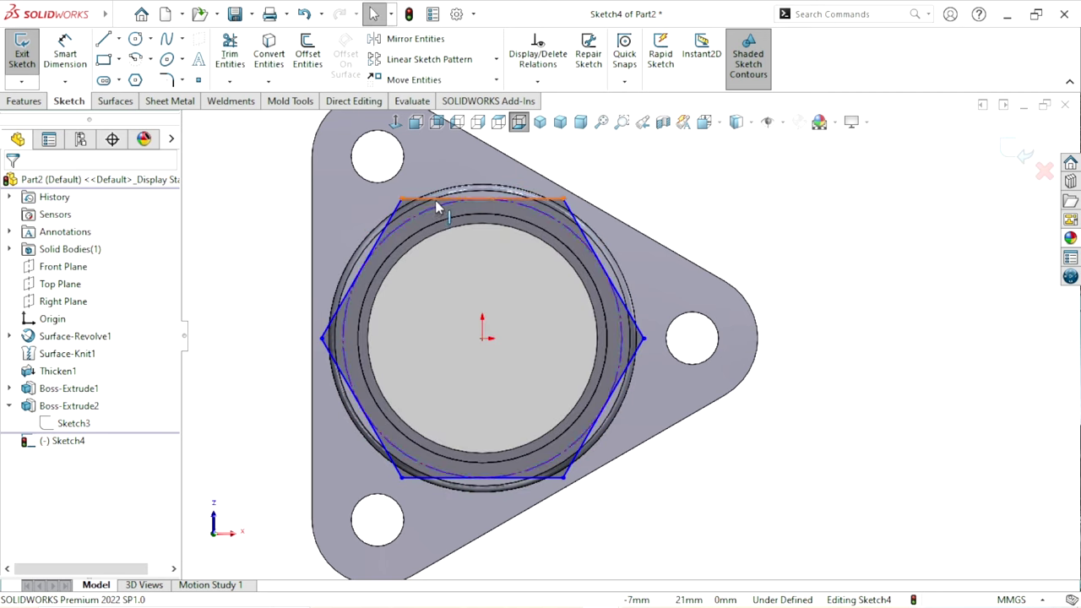
# Make the hexagon's top edge horizontal and dimension it 45 mm across flats
pyautogui.click(437, 199)
pyautogui.click(598, 150)
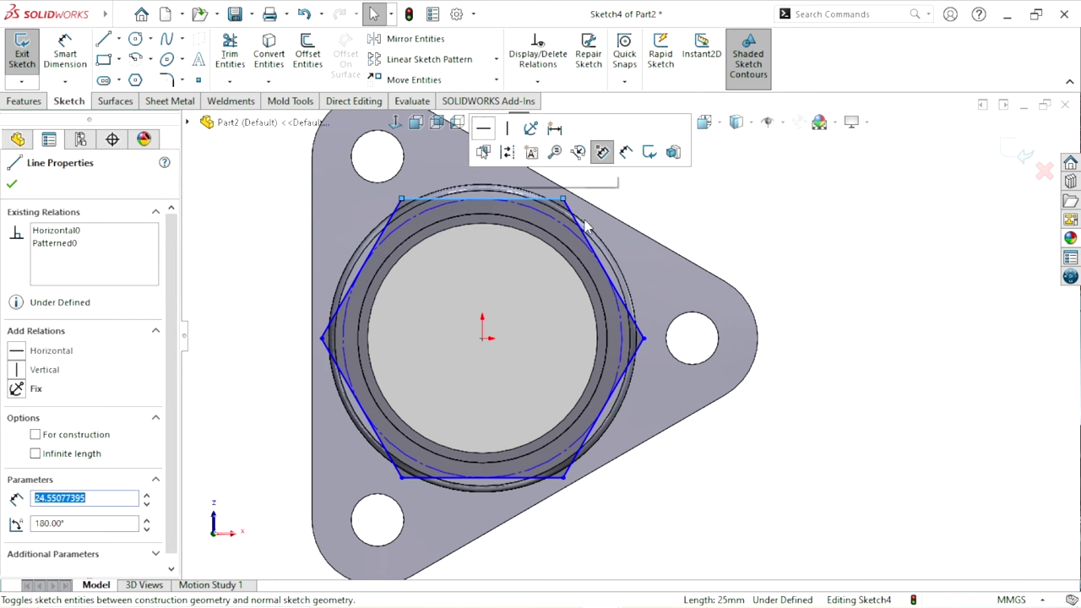
pyautogui.press('Escape')
pyautogui.click(72, 70)
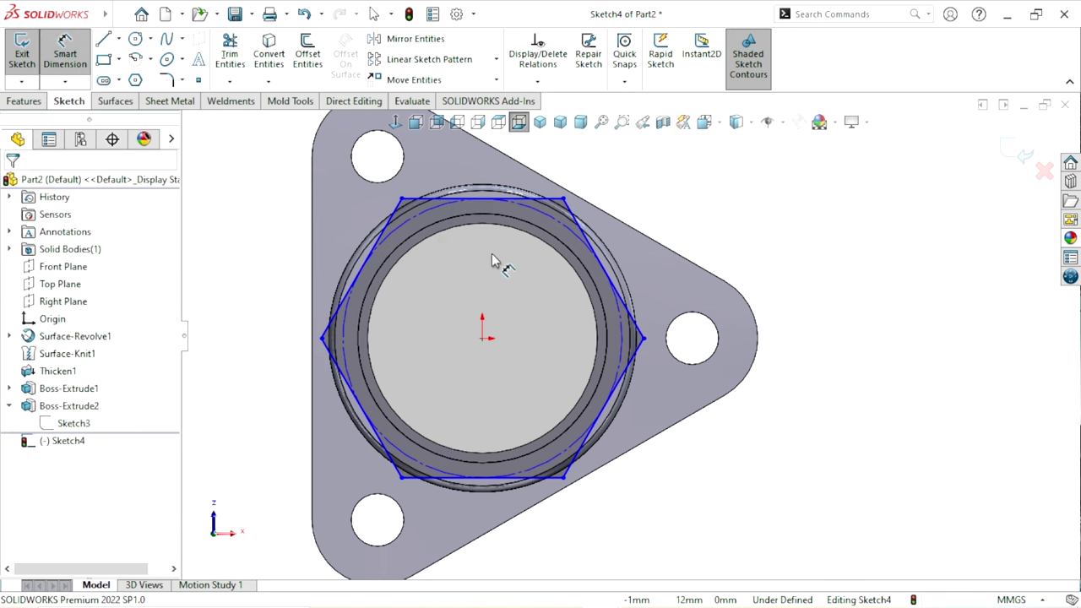
pyautogui.click(447, 478)
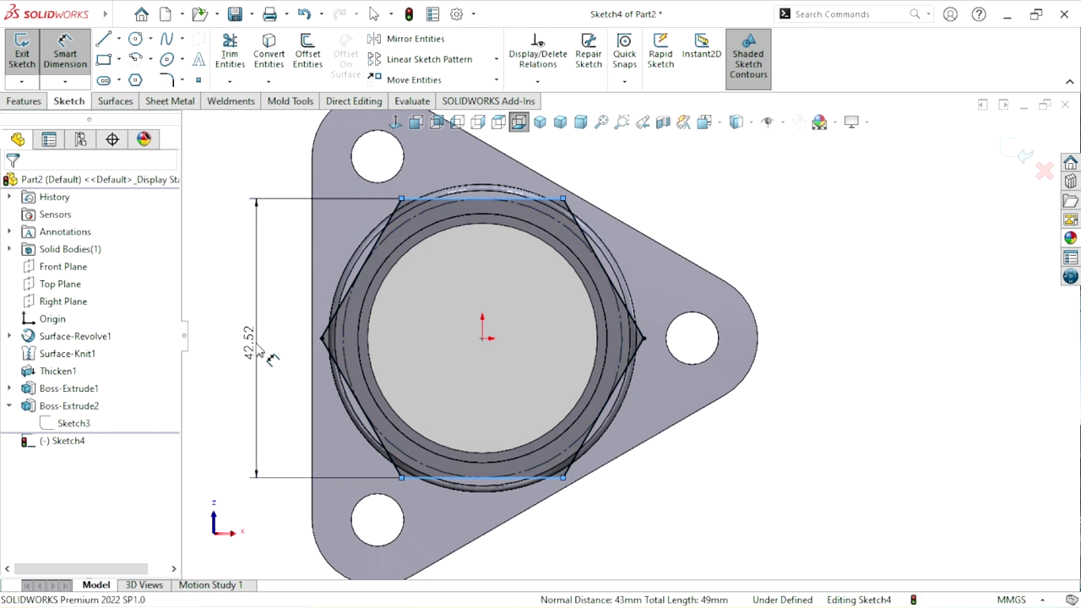
pyautogui.click(270, 359)
pyautogui.write('45')
pyautogui.press('Escape')
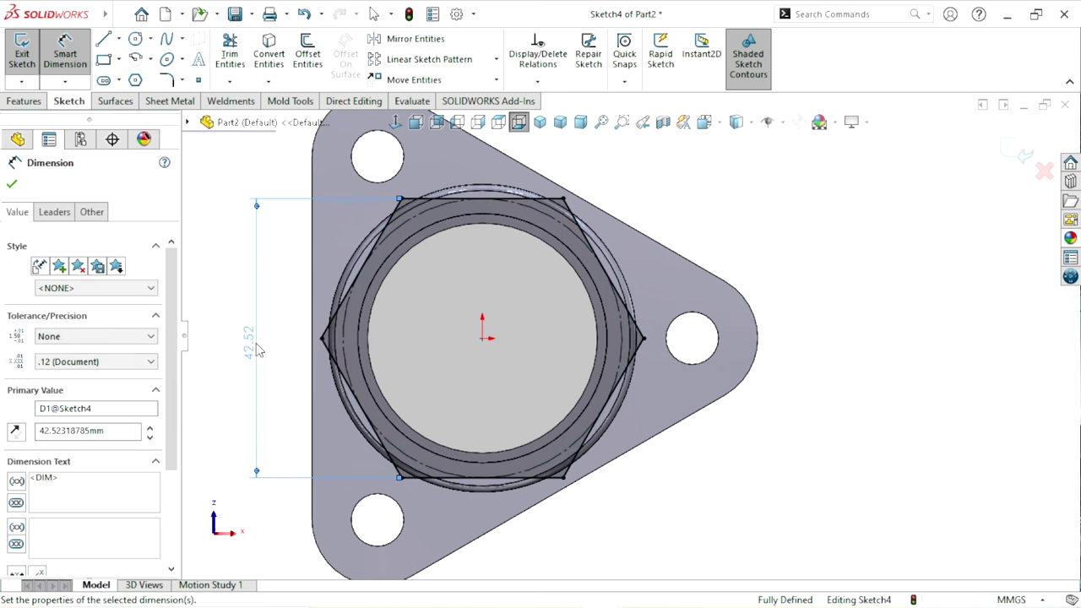
pyautogui.press('Escape')
pyautogui.scroll(3, 633, 338)
pyautogui.scroll(-5, 633, 338)
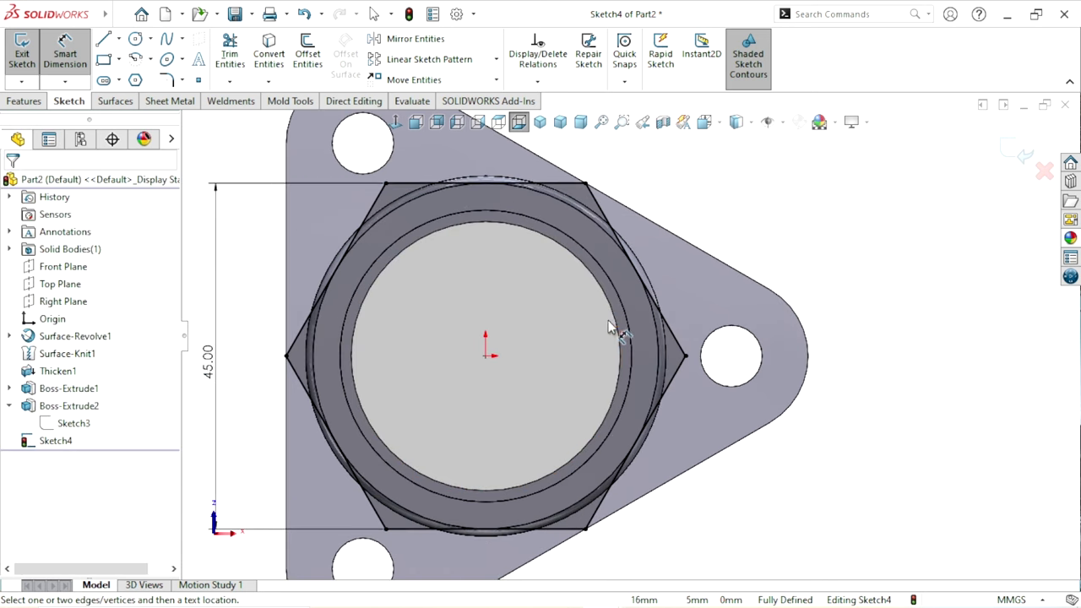
pyautogui.press('Escape')
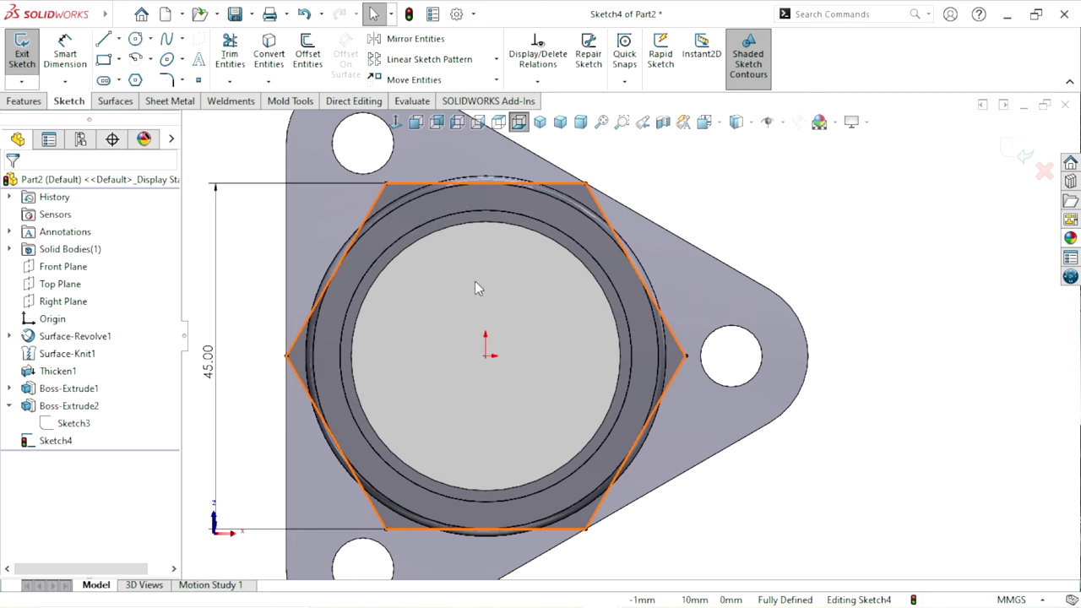
# Convert the 35 mm bore edge into the hexagon sketch
pyautogui.click(442, 229)
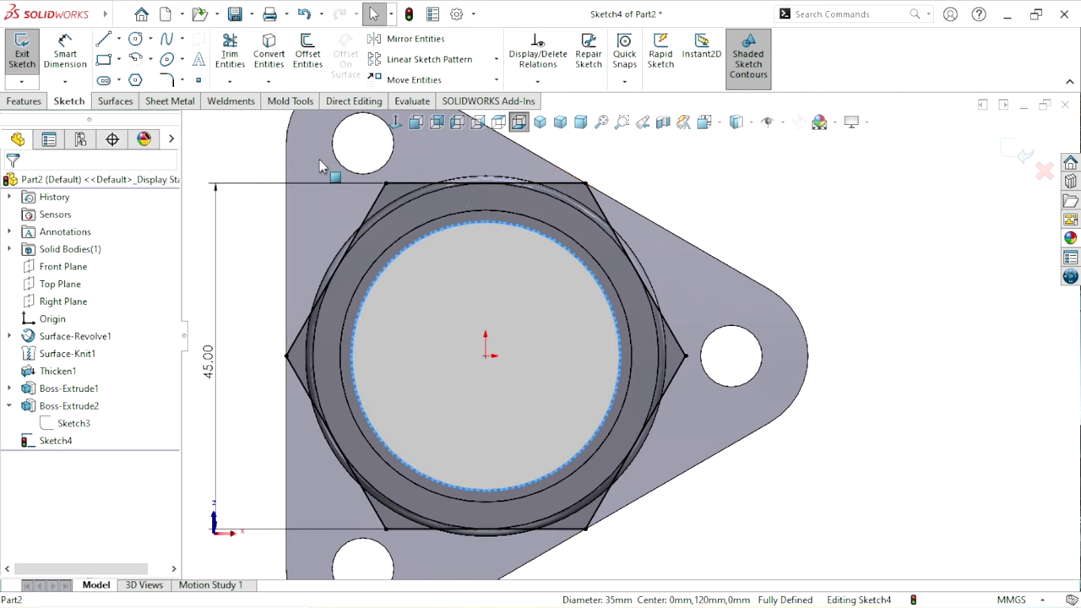
pyautogui.click(282, 56)
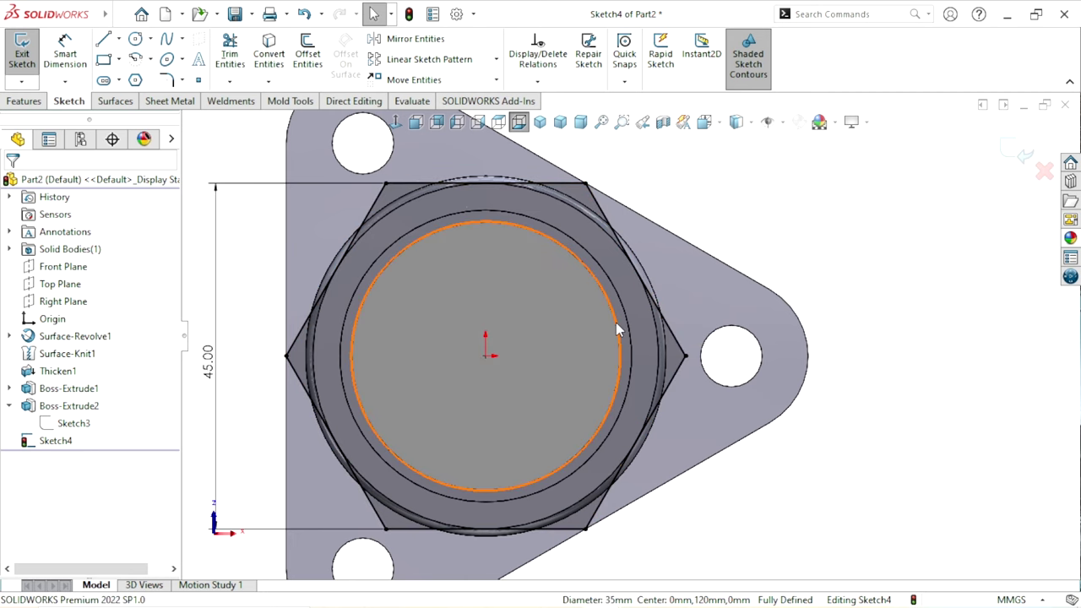
pyautogui.click(19, 101)
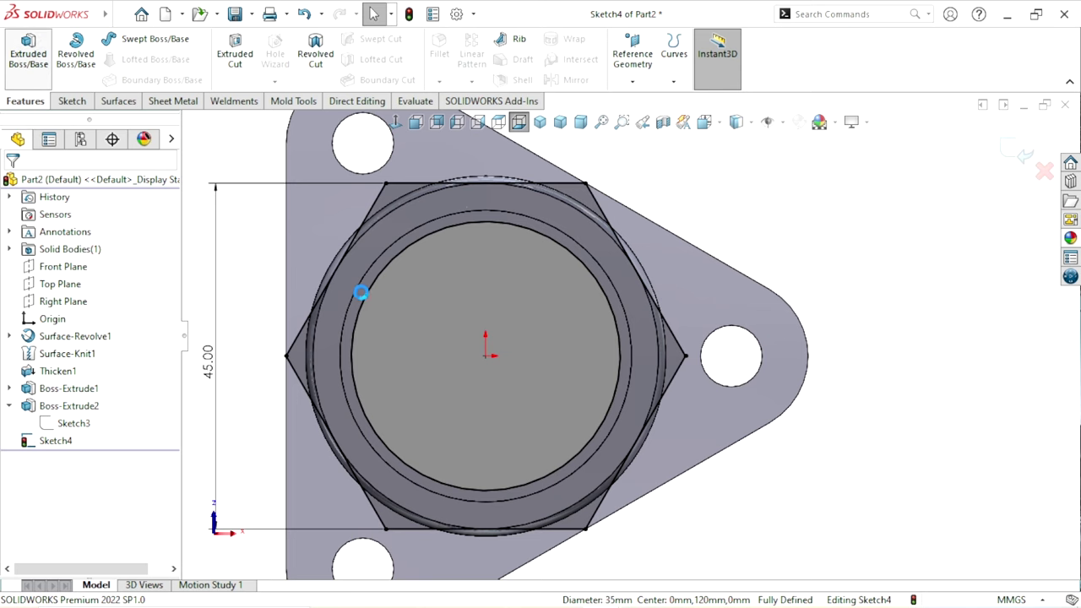
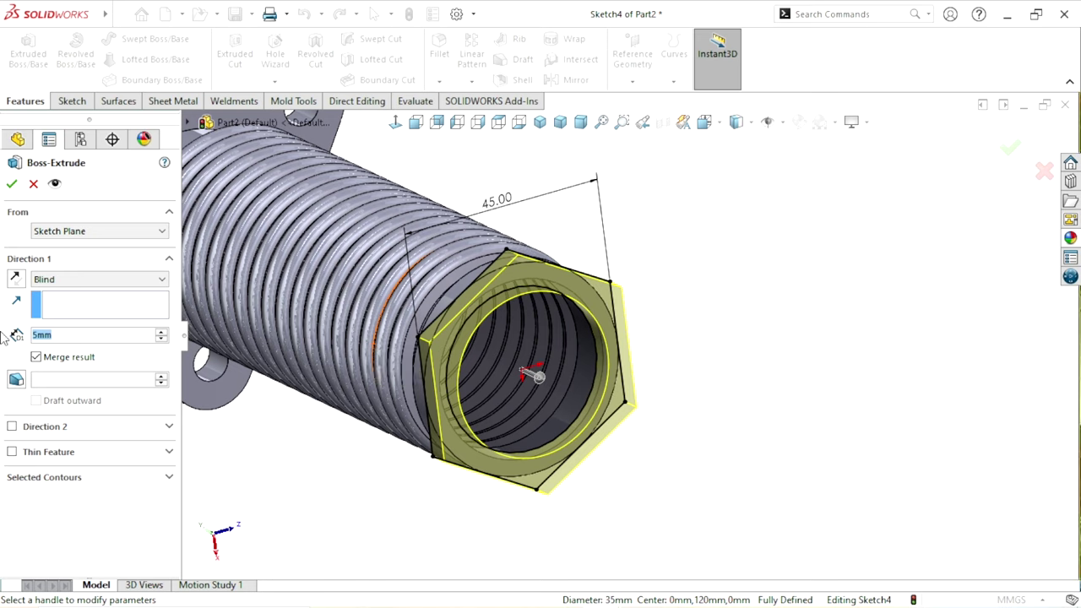
pyautogui.write('10')
# Extrude the 45 mm hexagonal nut sketch 10 mm blind as Boss-Extrude3
pyautogui.press('Return')
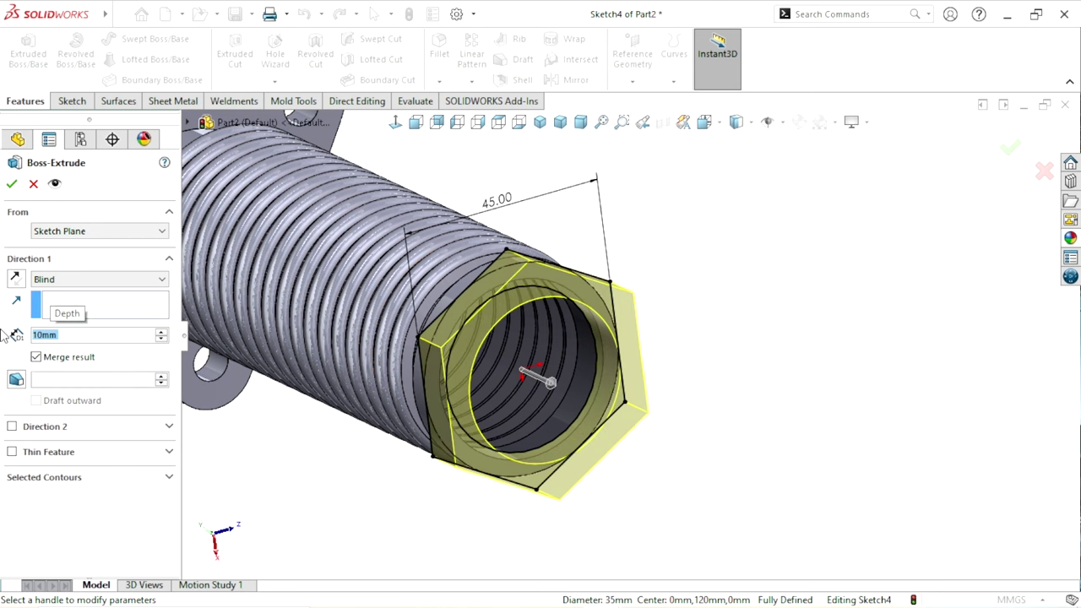
pyautogui.click(12, 185)
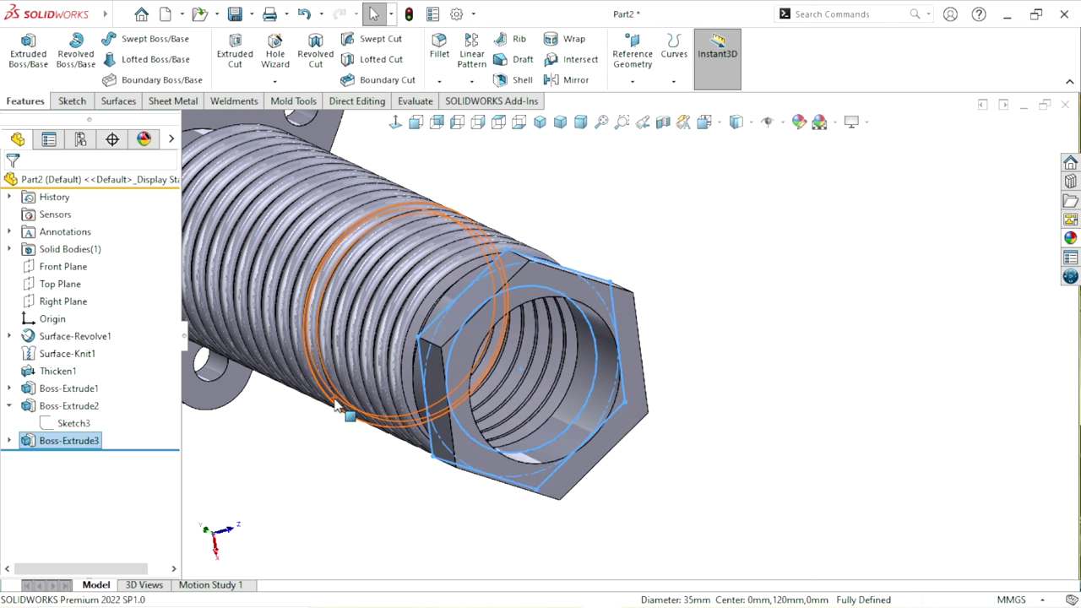
pyautogui.scroll(5, 606, 457)
pyautogui.scroll(-2, 606, 457)
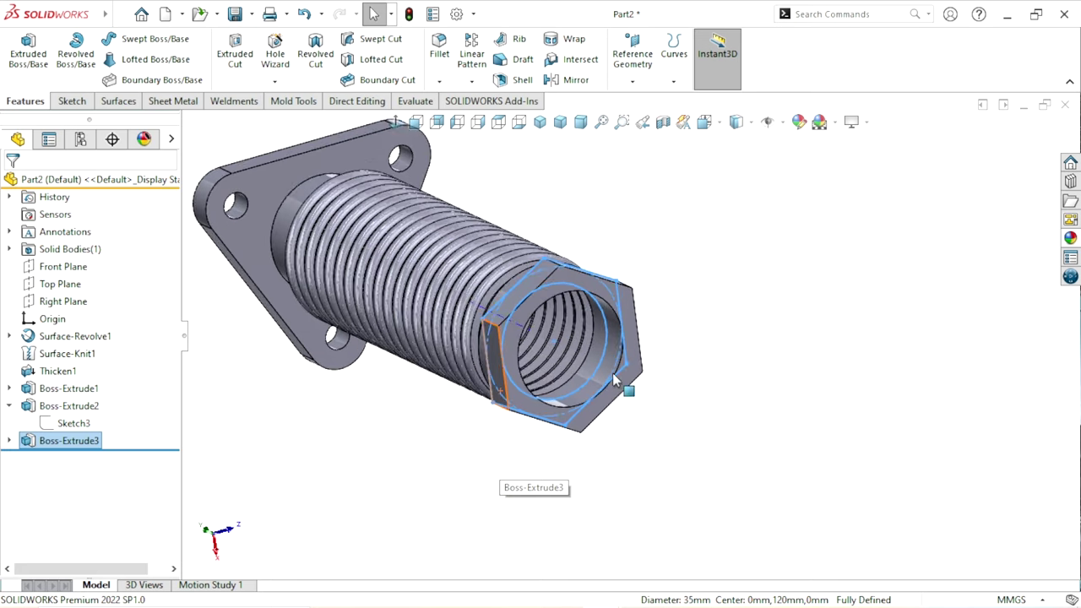
pyautogui.scroll(-4, 591, 422)
# Sketch a Ø42 mm circle centred on the origin on the nut's end face
pyautogui.click(583, 271)
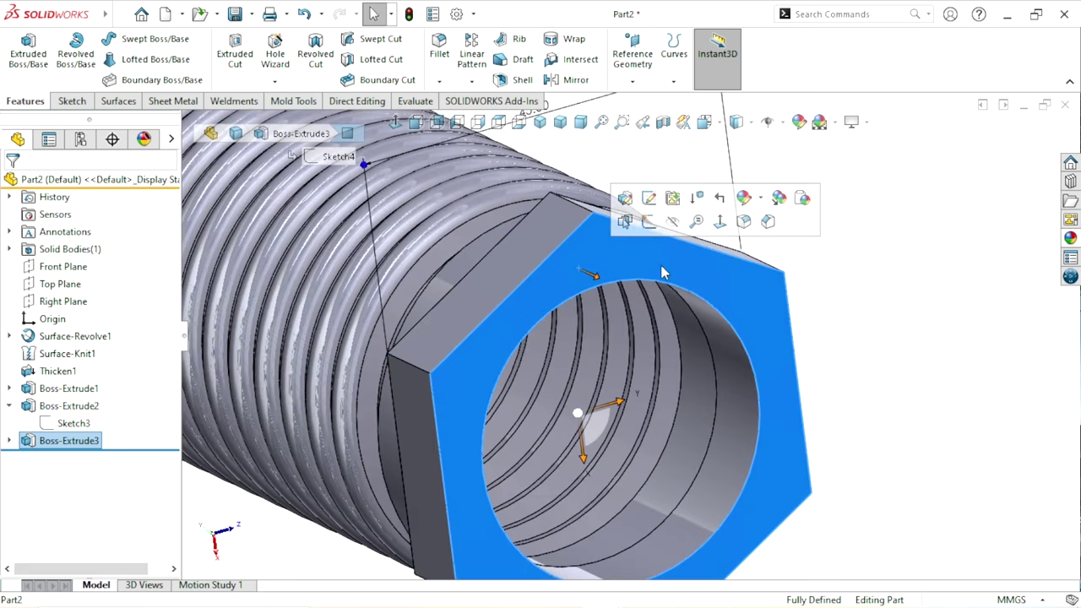
pyautogui.click(661, 221)
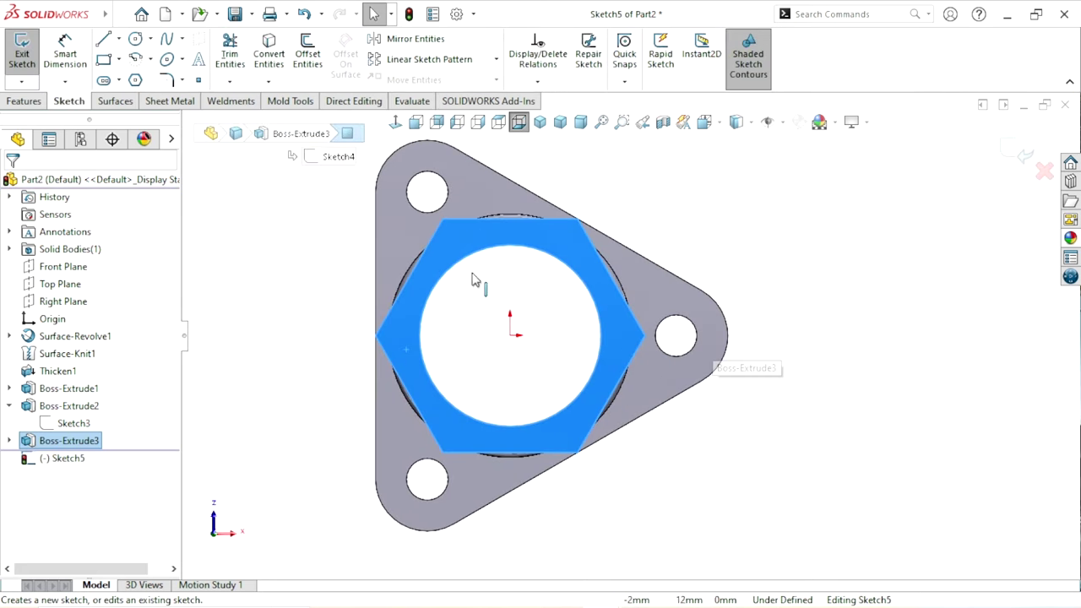
pyautogui.click(137, 40)
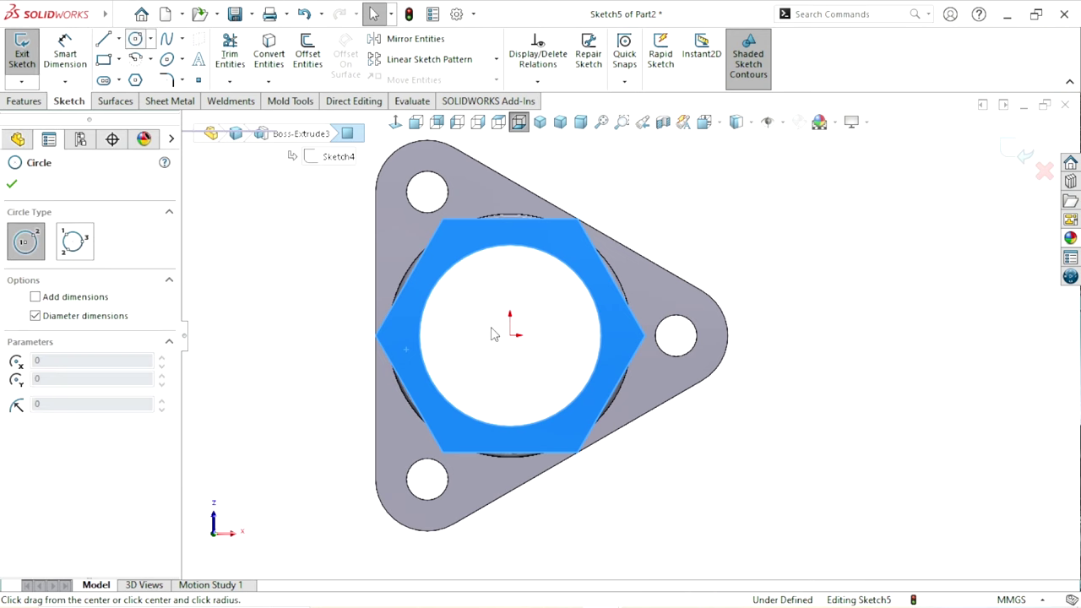
pyautogui.click(509, 335)
pyautogui.click(407, 317)
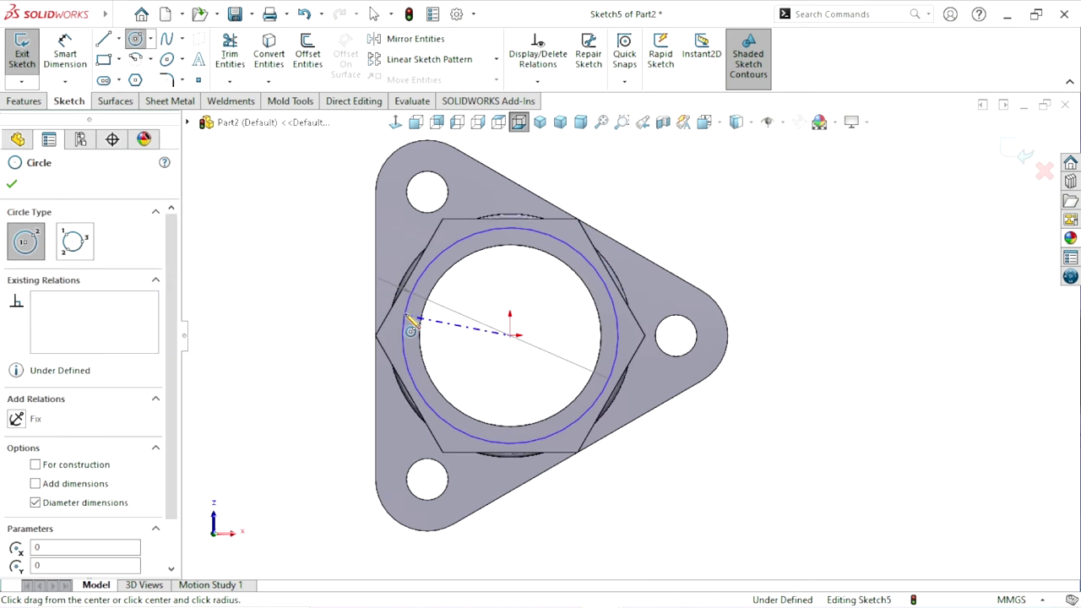
pyautogui.click(65, 55)
pyautogui.click(404, 321)
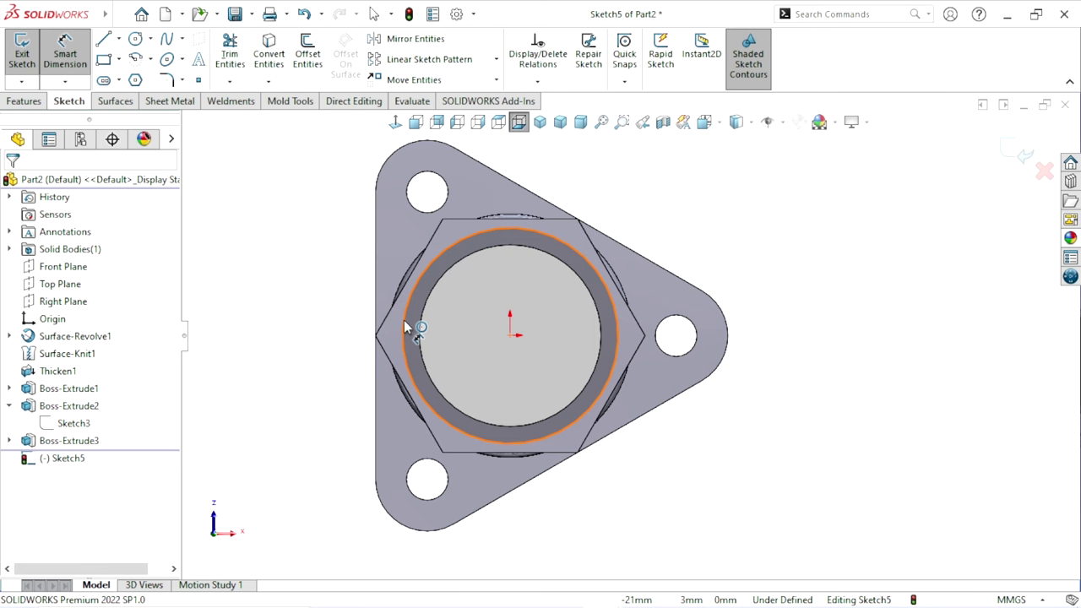
pyautogui.click(302, 342)
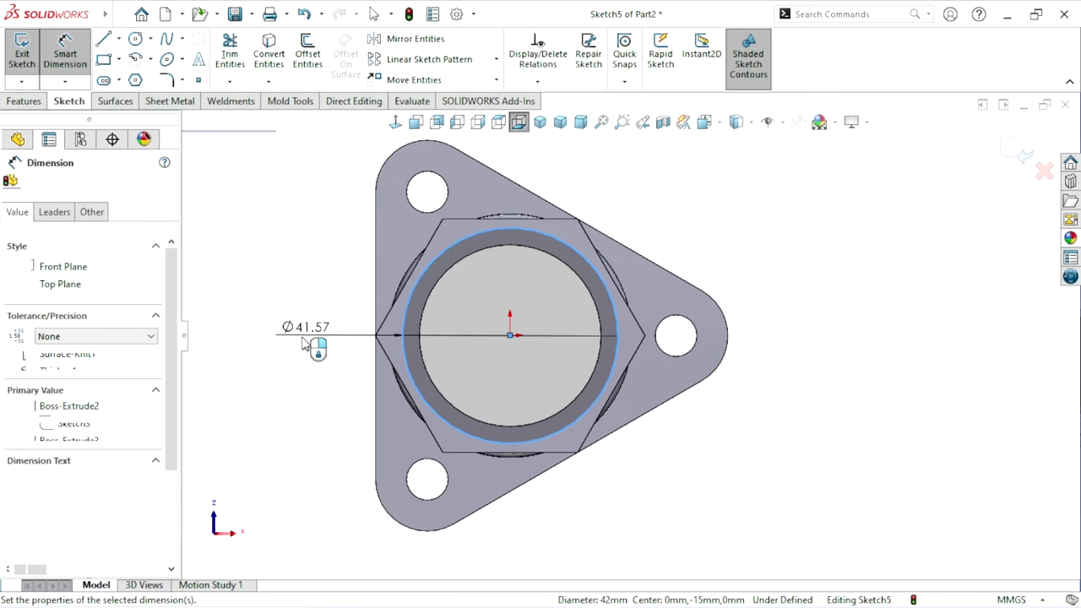
pyautogui.write('42')
pyautogui.press('Return')
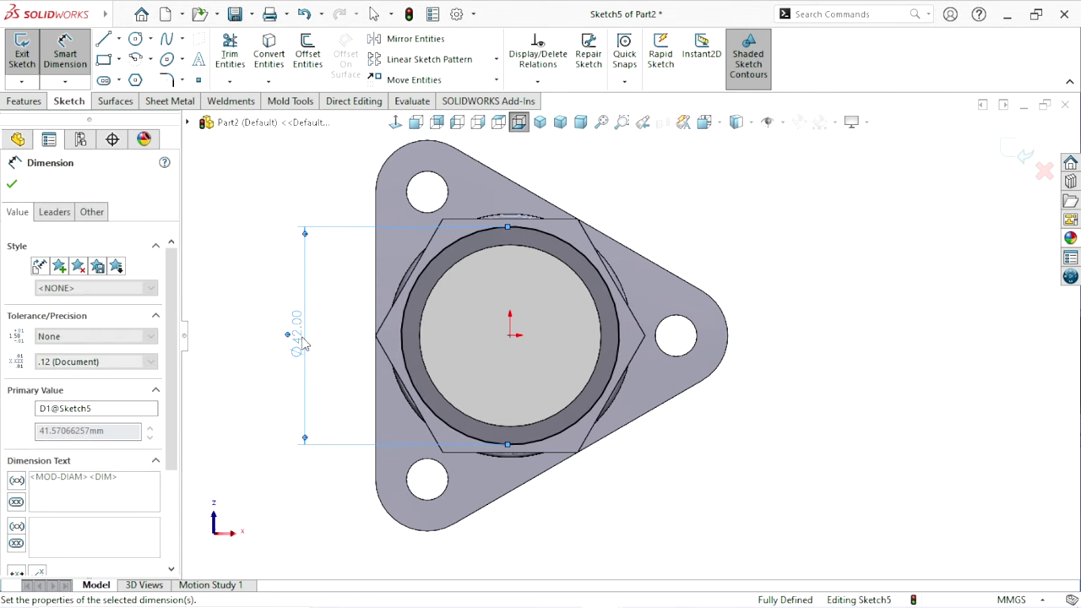
# Convert the 35 mm inner bore edge into the sketch to complete the ring profile
pyautogui.press('Escape')
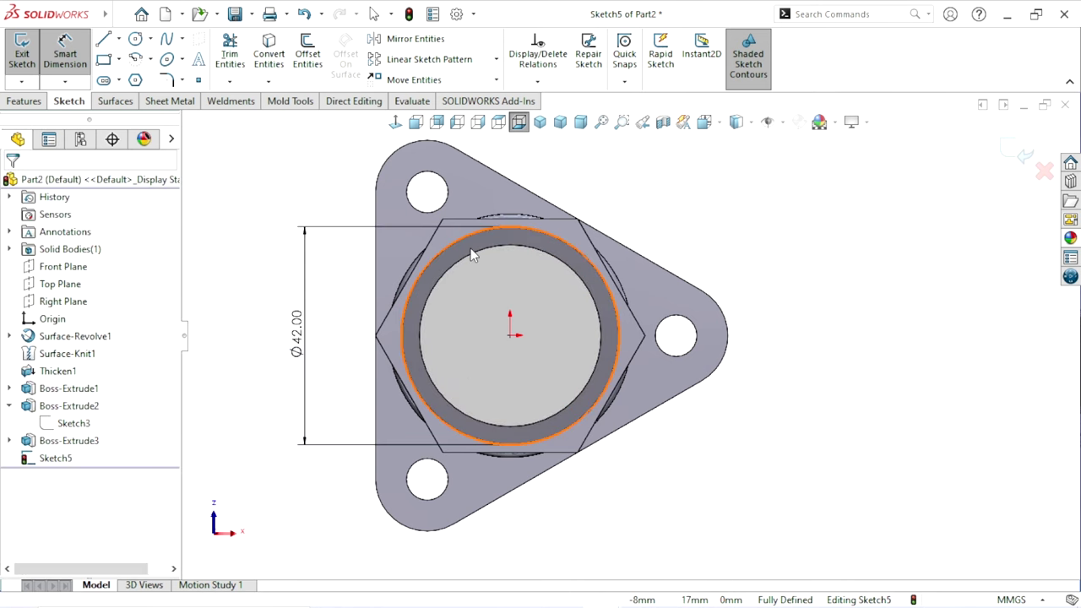
pyautogui.click(470, 260)
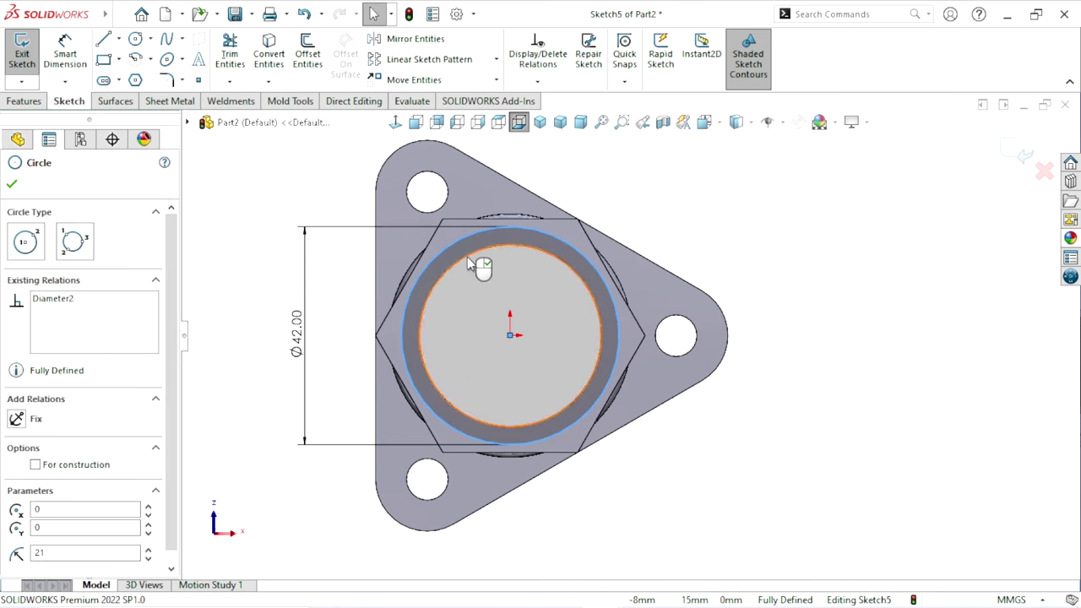
pyautogui.click(461, 263)
pyautogui.click(257, 66)
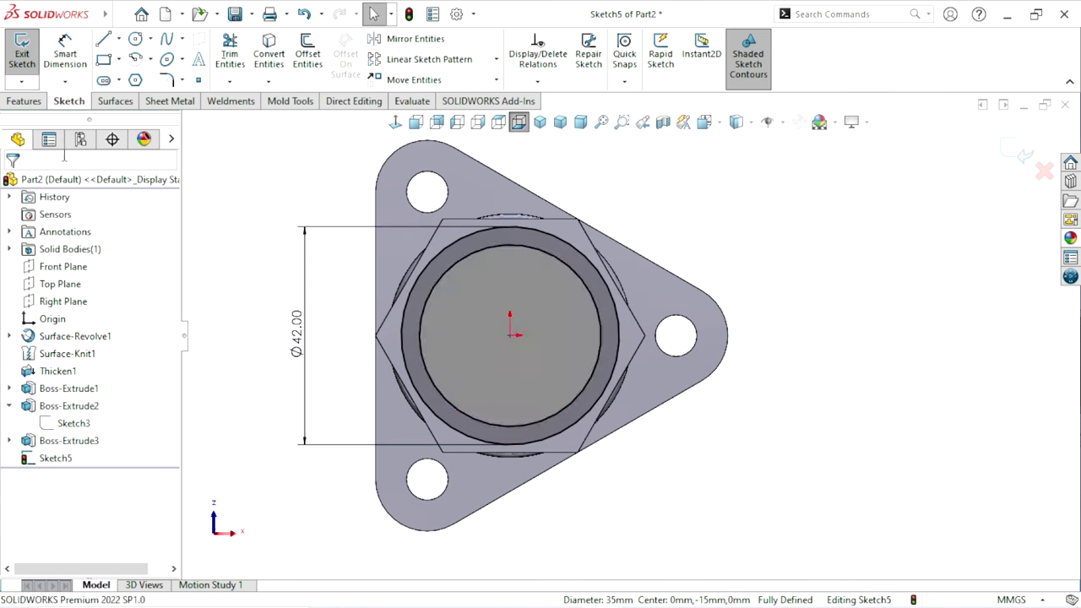
pyautogui.click(25, 101)
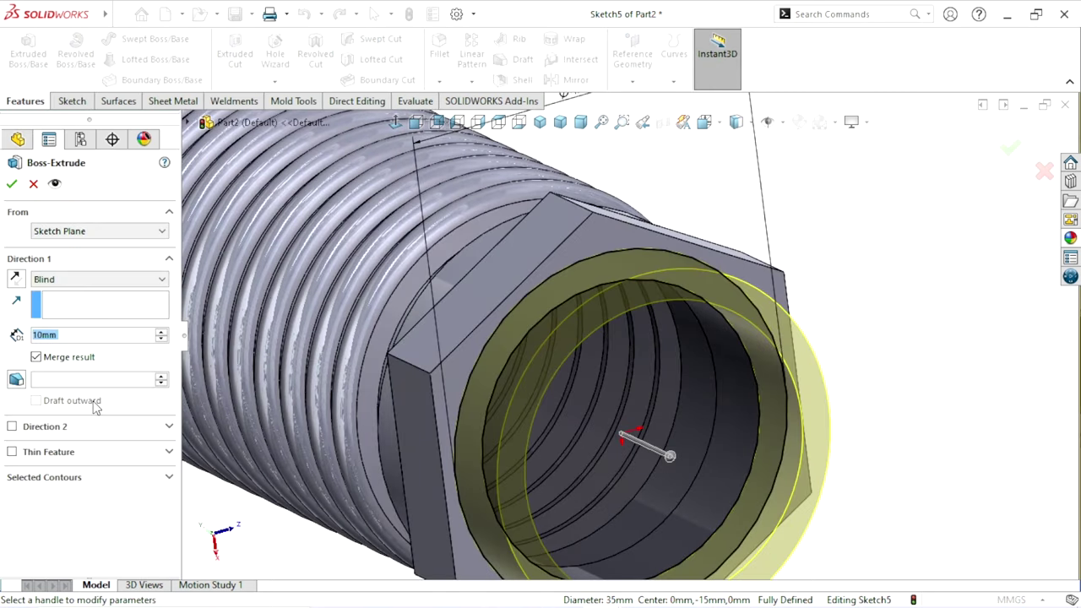
# Extrude the ring sketch 20 mm blind as Boss-Extrude4, forming a collar beyond the nut
pyautogui.click(161, 333)
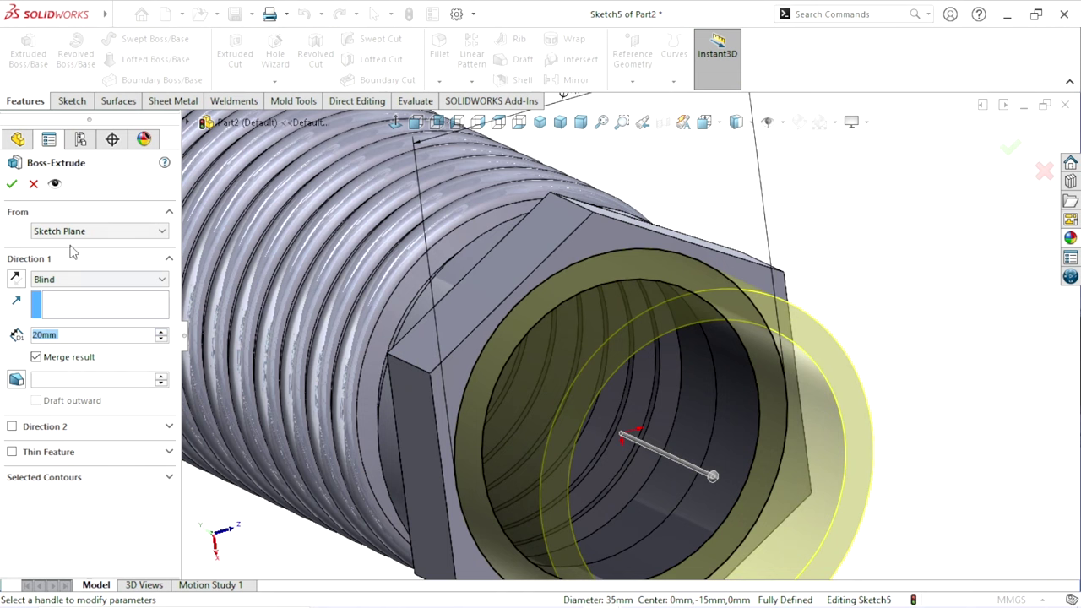
pyautogui.click(13, 186)
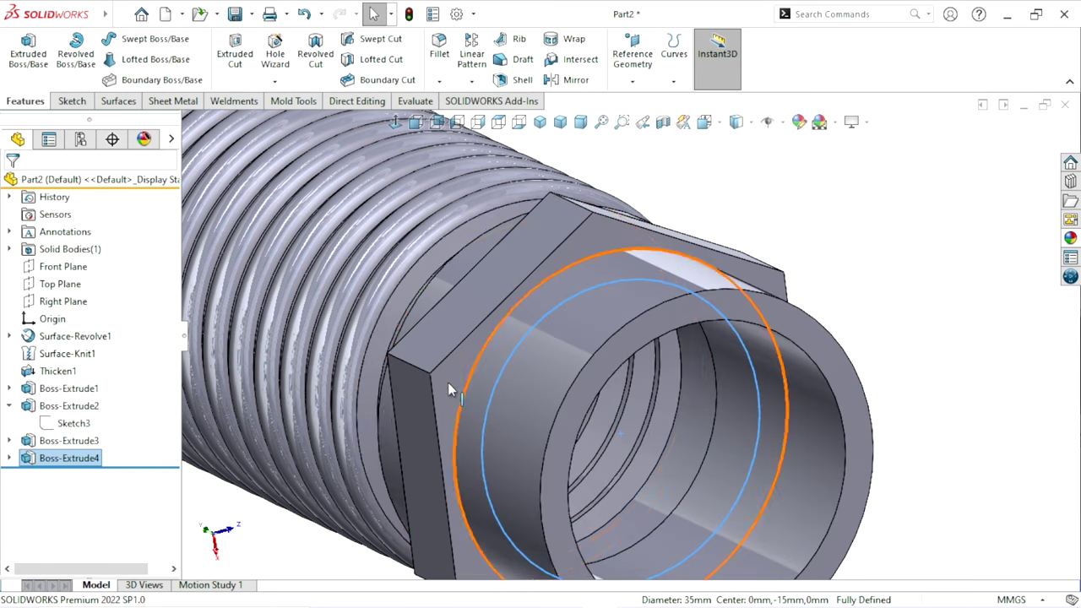
pyautogui.press('f')
pyautogui.scroll(-2, 735, 386)
pyautogui.scroll(-3, 652, 386)
pyautogui.scroll(-3, 693, 437)
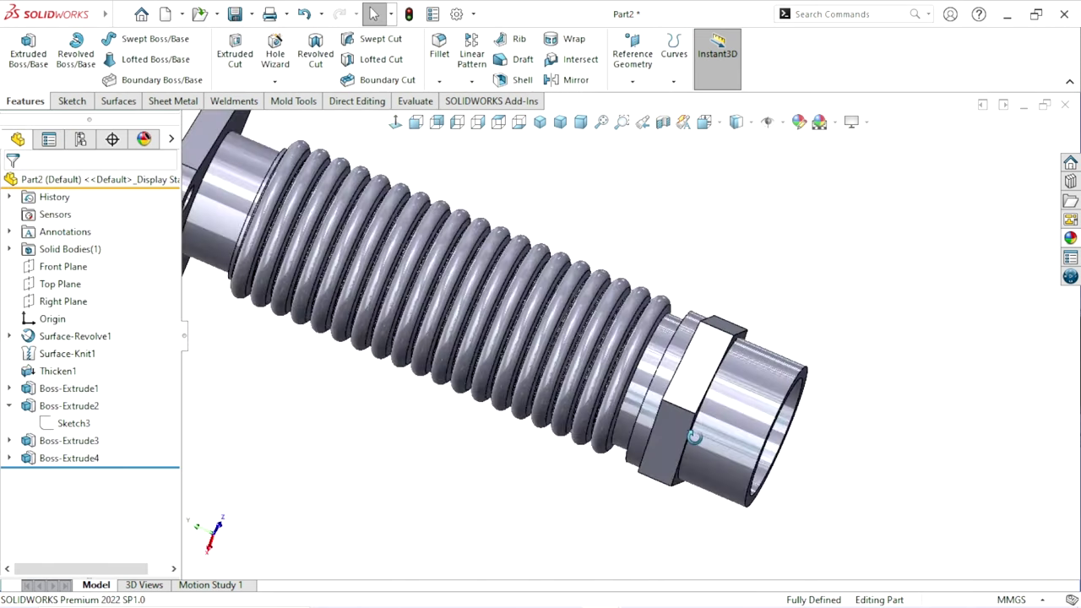
pyautogui.moveTo(693, 437)
pyautogui.mouseDown(button='middle')
pyautogui.moveTo(575, 406)
pyautogui.moveTo(647, 411)
pyautogui.mouseUp(button='middle')
pyautogui.scroll(3, 647, 410)
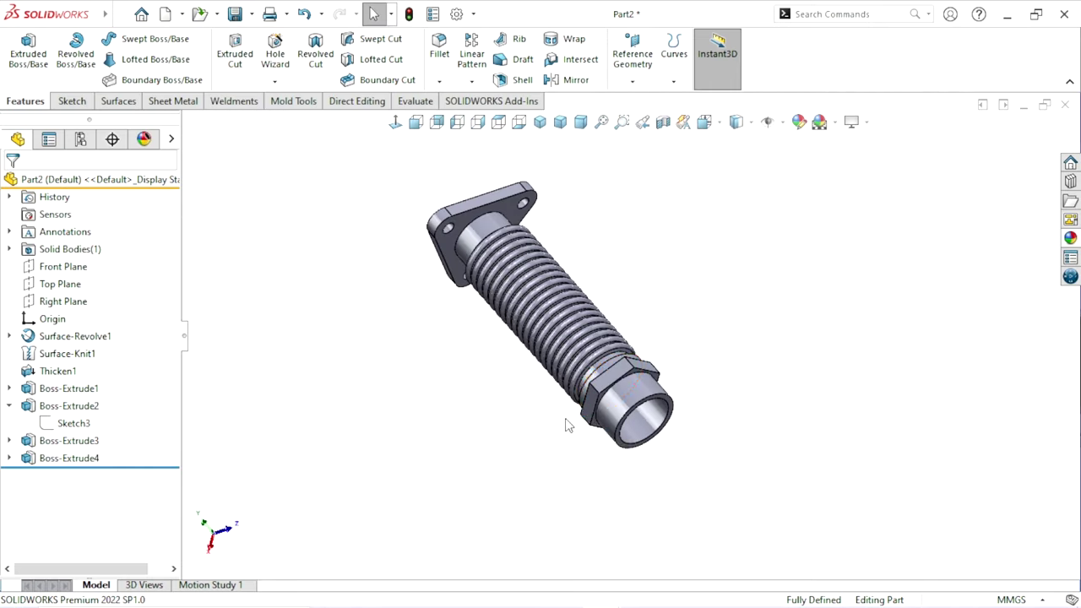
pyautogui.scroll(-1, 717, 386)
pyautogui.scroll(-3, 644, 380)
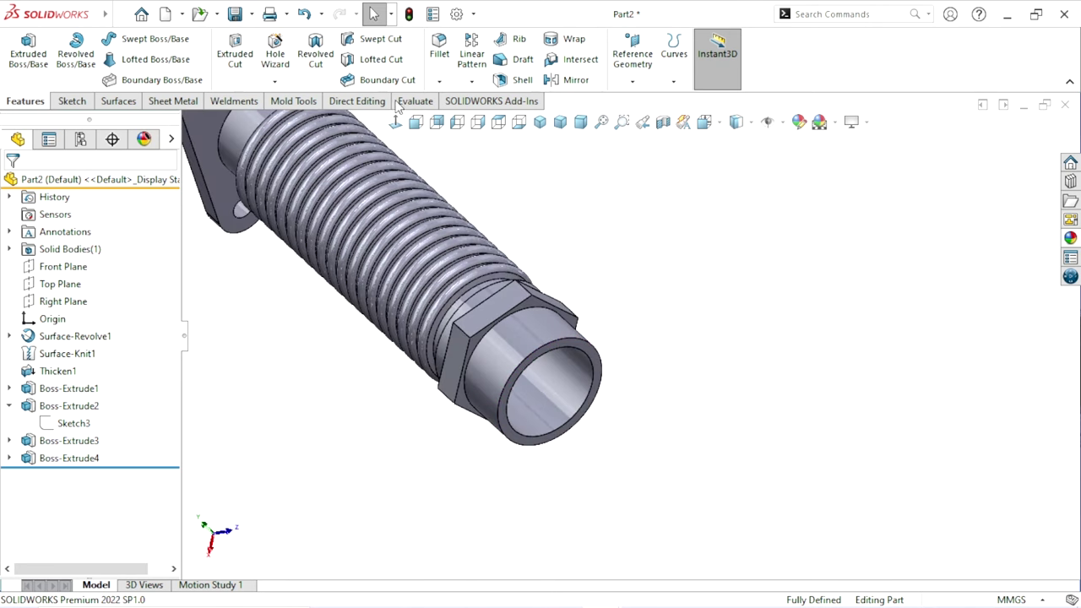
# Bevel the collar's end face edges with a 1 mm × 45° chamfer
pyautogui.click(438, 81)
pyautogui.click(82, 503)
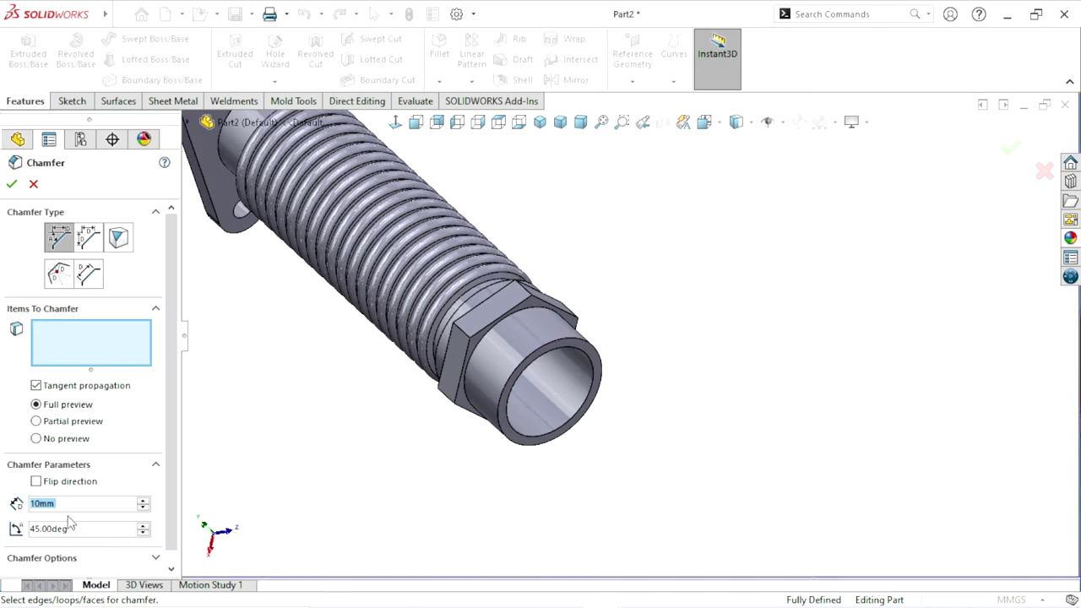
pyautogui.write('10mm')
pyautogui.write('1')
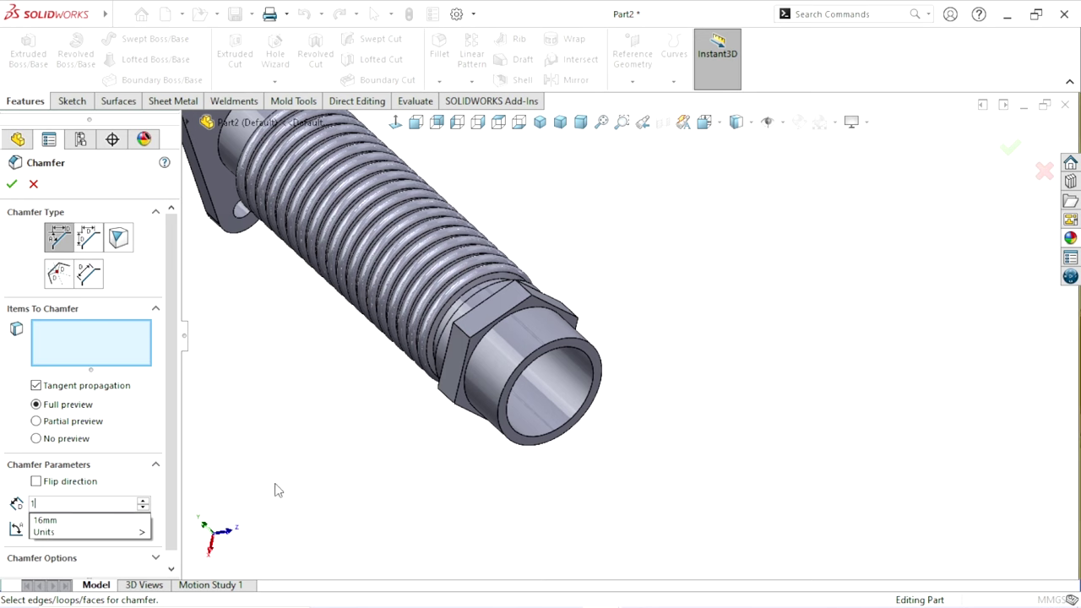
pyautogui.scroll(-2, 534, 399)
pyautogui.scroll(-1, 535, 399)
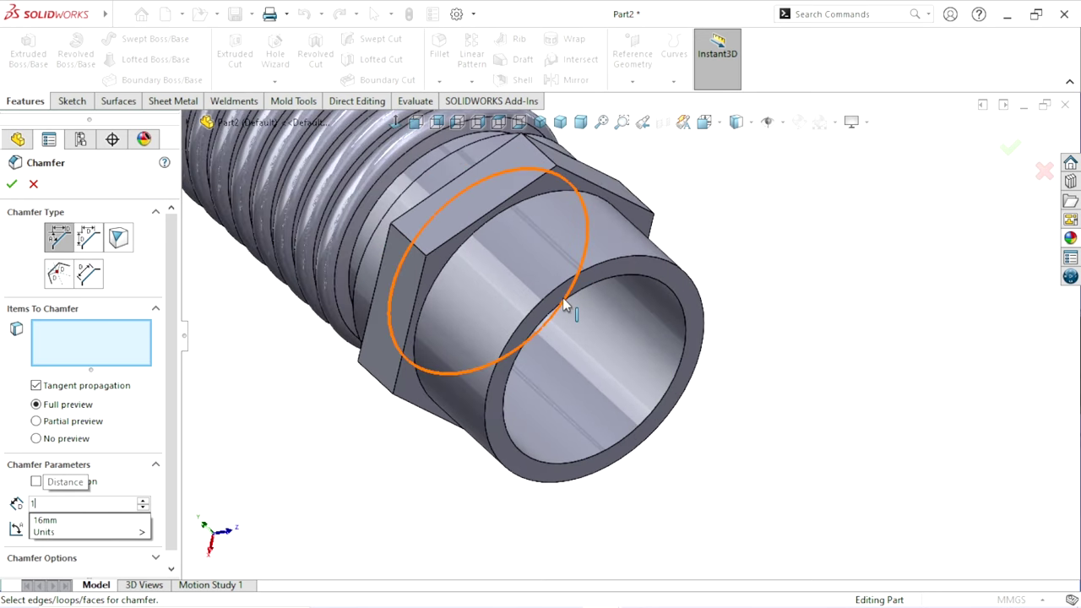
pyautogui.click(665, 277)
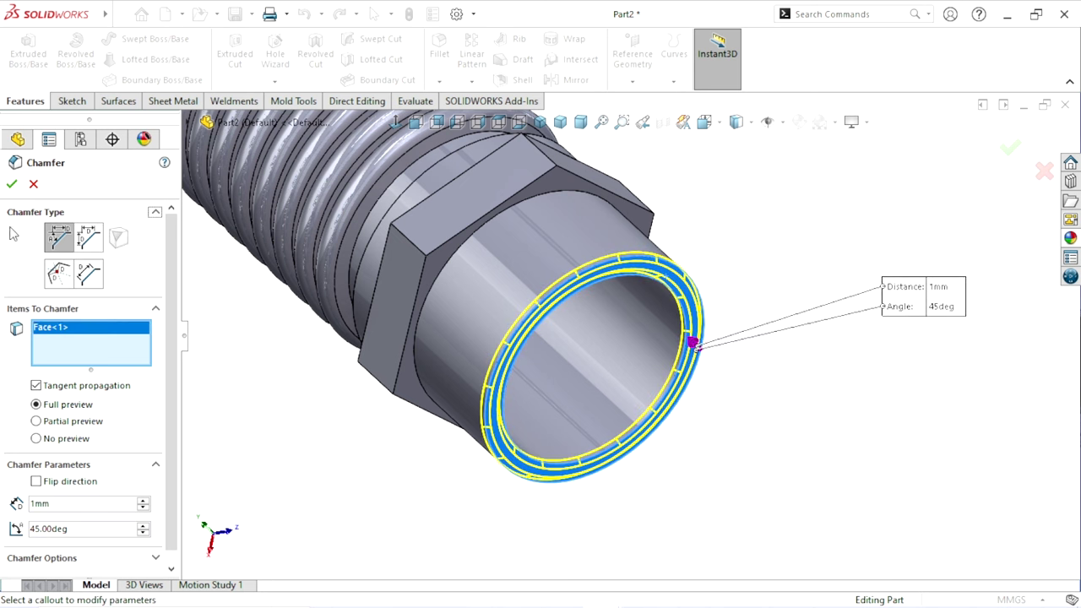
pyautogui.moveTo(344, 465); pyautogui.dragTo(326, 422, button='middle')
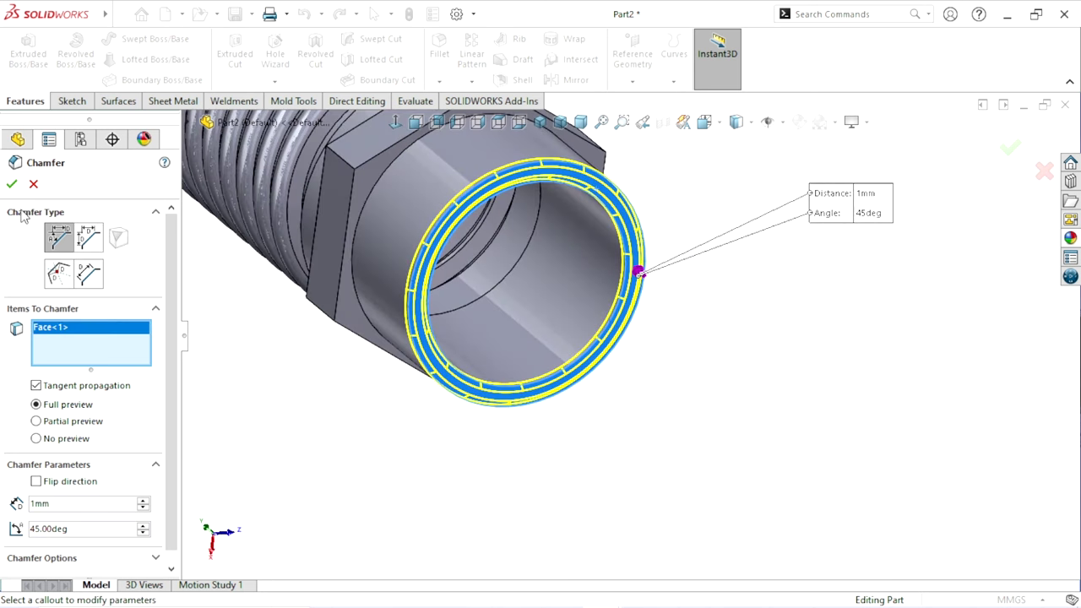
pyautogui.click(11, 184)
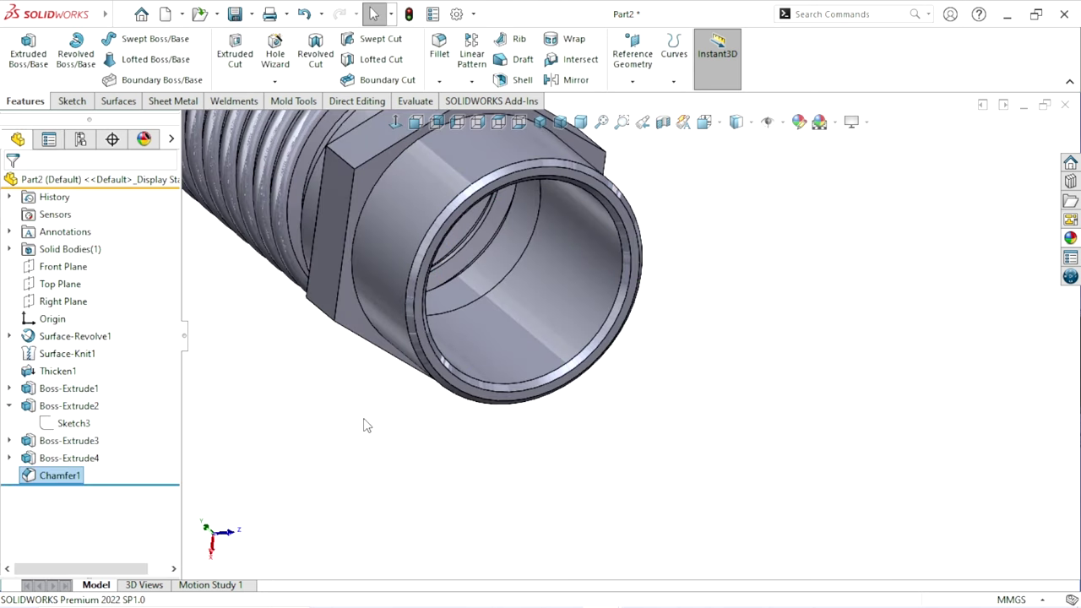
pyautogui.scroll(3, 423, 446)
pyautogui.scroll(3, 523, 253)
pyautogui.scroll(2, 560, 302)
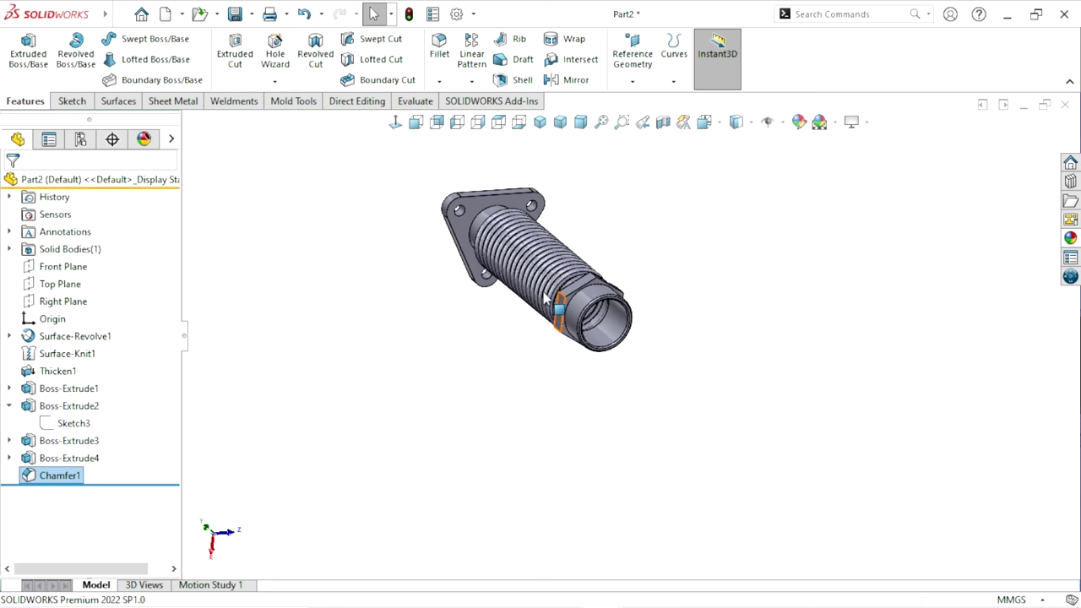
pyautogui.scroll(-3, 601, 321)
pyautogui.scroll(-3, 600, 322)
# Sketch an origin-centred circle on the hex nut face, sized near the hex flats
pyautogui.click(614, 307)
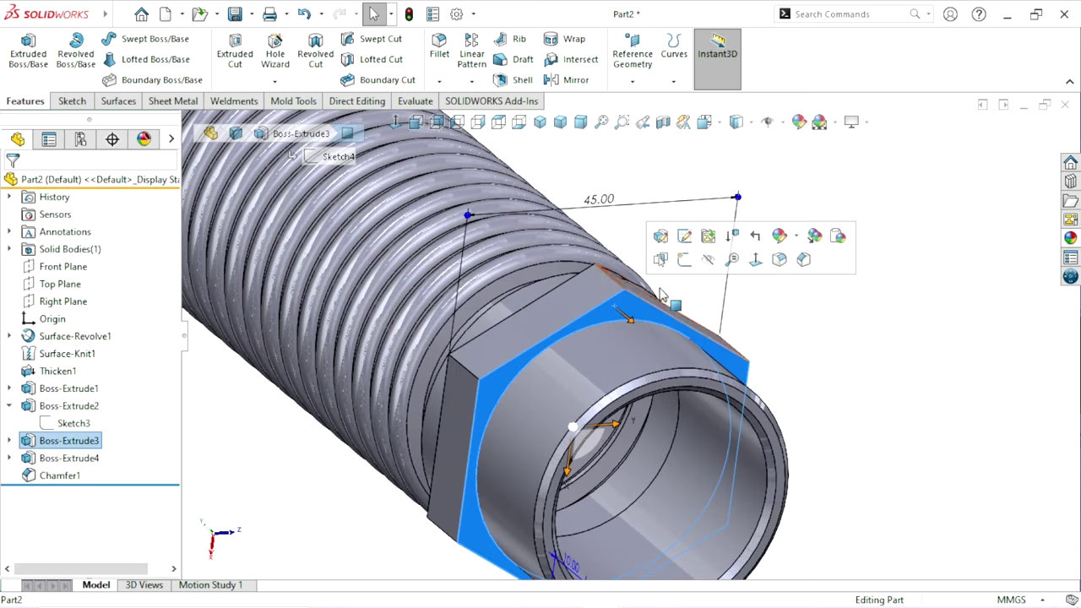
pyautogui.click(684, 262)
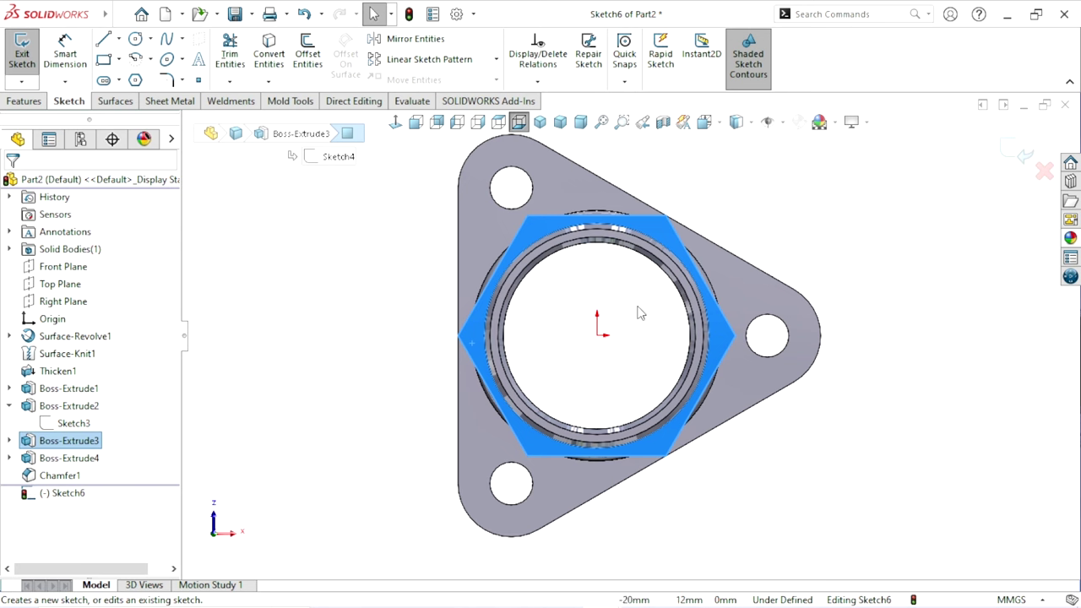
pyautogui.scroll(1, 718, 347)
pyautogui.scroll(-2, 748, 343)
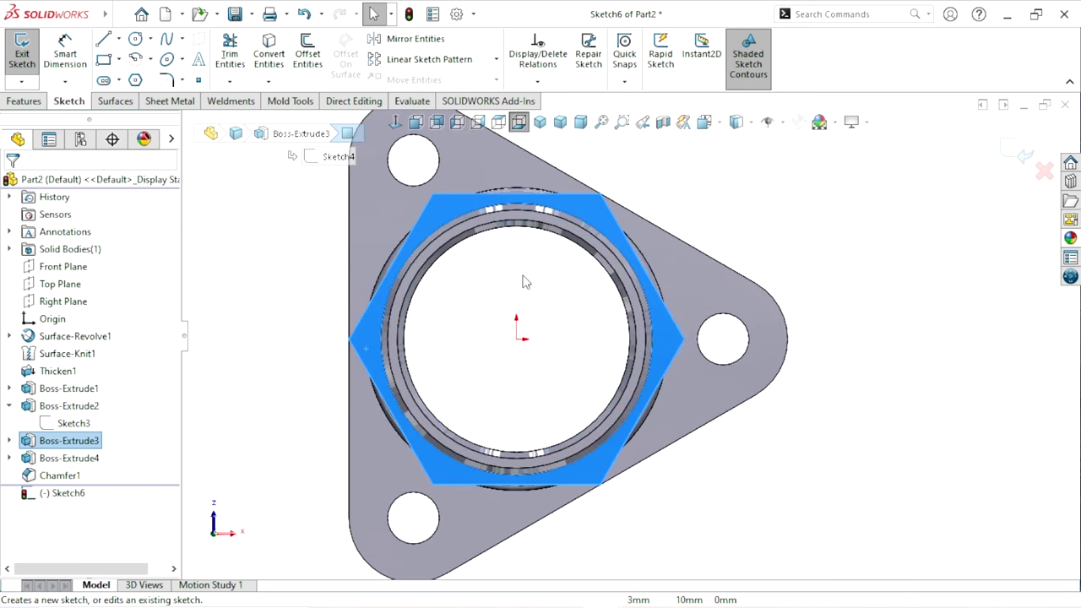
pyautogui.click(135, 39)
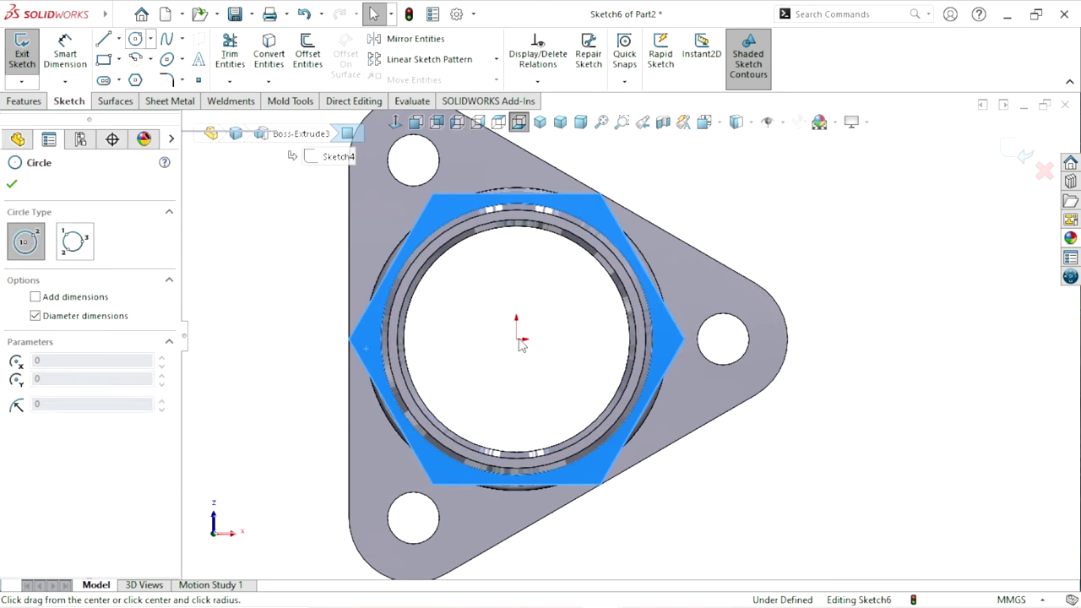
pyautogui.click(516, 336)
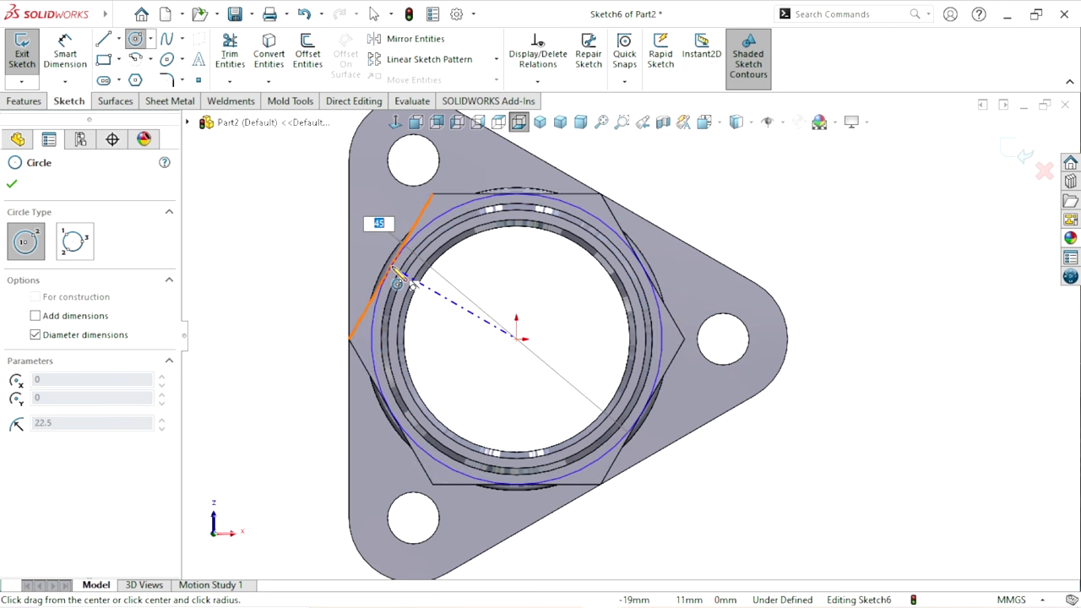
pyautogui.click(393, 270)
pyautogui.press('Escape')
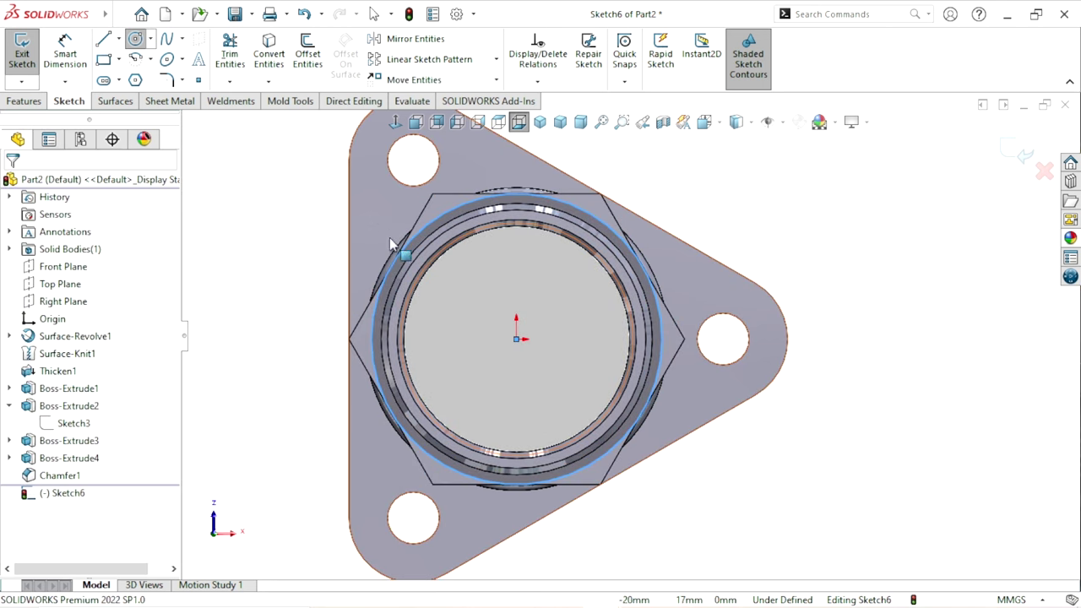
pyautogui.press('z')
# Make the circle tangent to a hex flat so Sketch6 is fully defined
pyautogui.moveTo(483, 377); pyautogui.dragTo(591, 410, button='middle')
pyautogui.scroll(2, 603, 414)
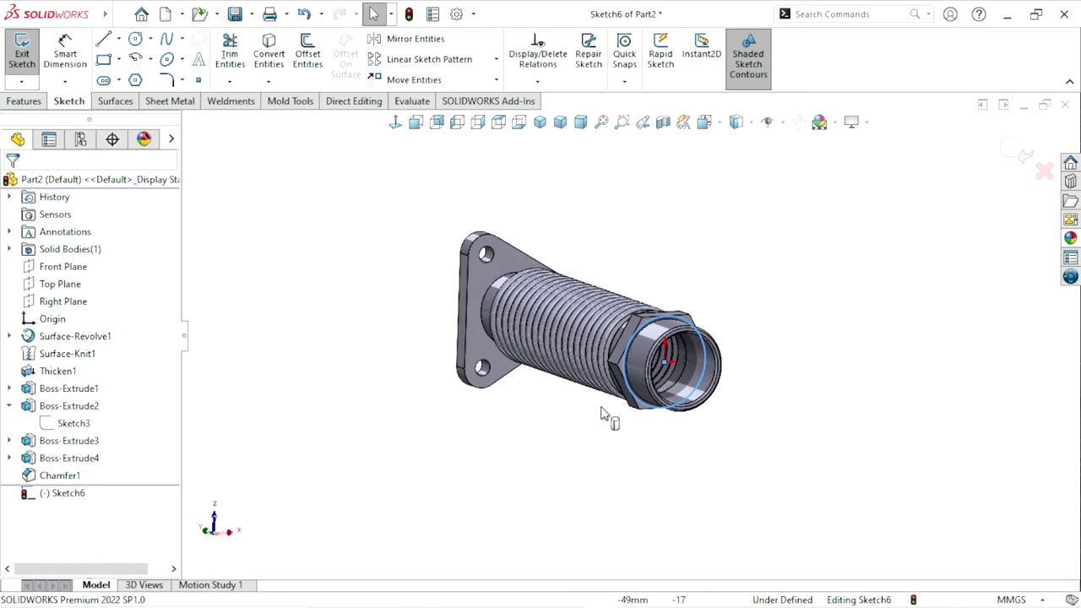
pyautogui.scroll(-4, 604, 414)
pyautogui.scroll(-3, 553, 332)
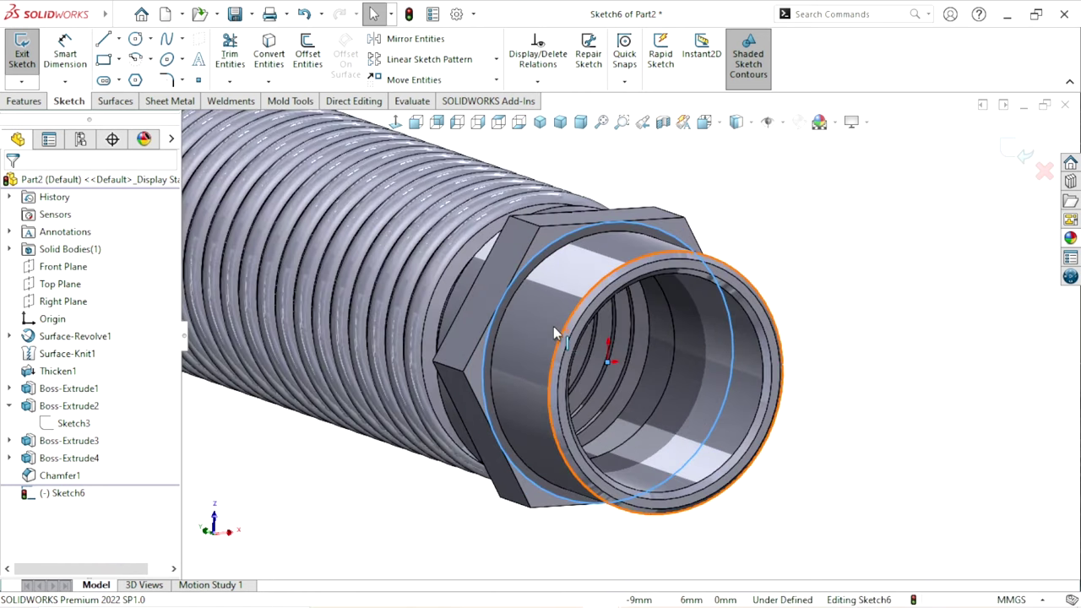
pyautogui.click(541, 251)
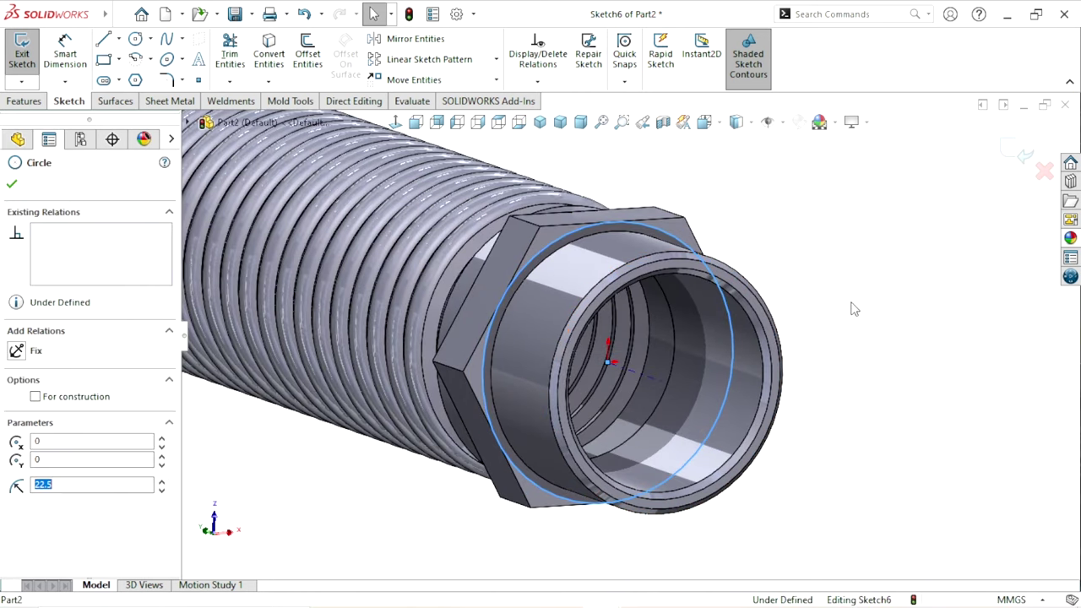
pyautogui.keyDown('ctrl'); pyautogui.click(525, 260); pyautogui.keyUp('ctrl')
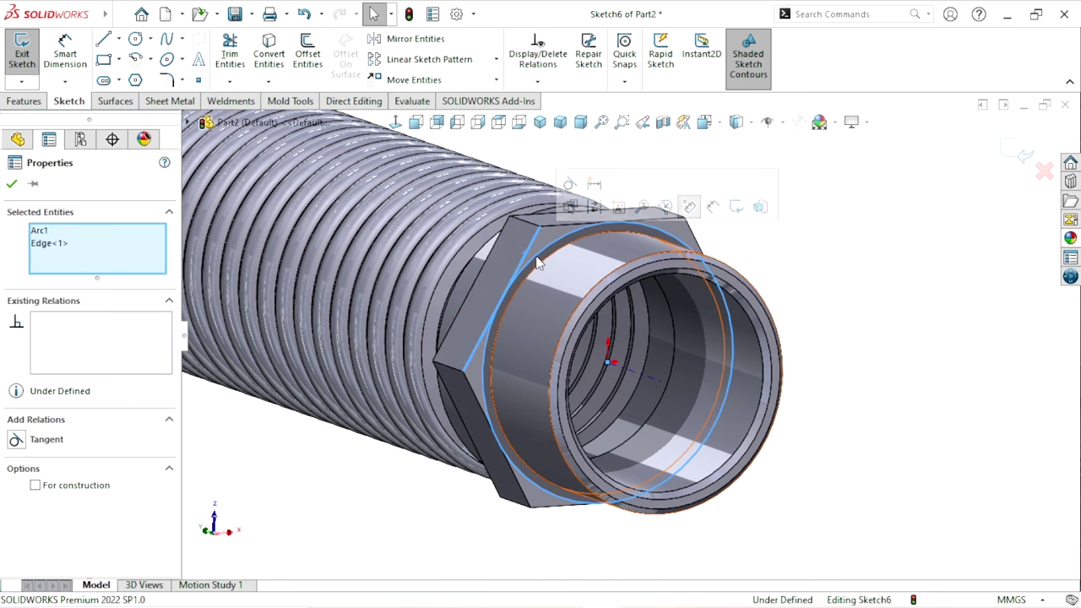
pyautogui.click(570, 183)
pyautogui.click(887, 316)
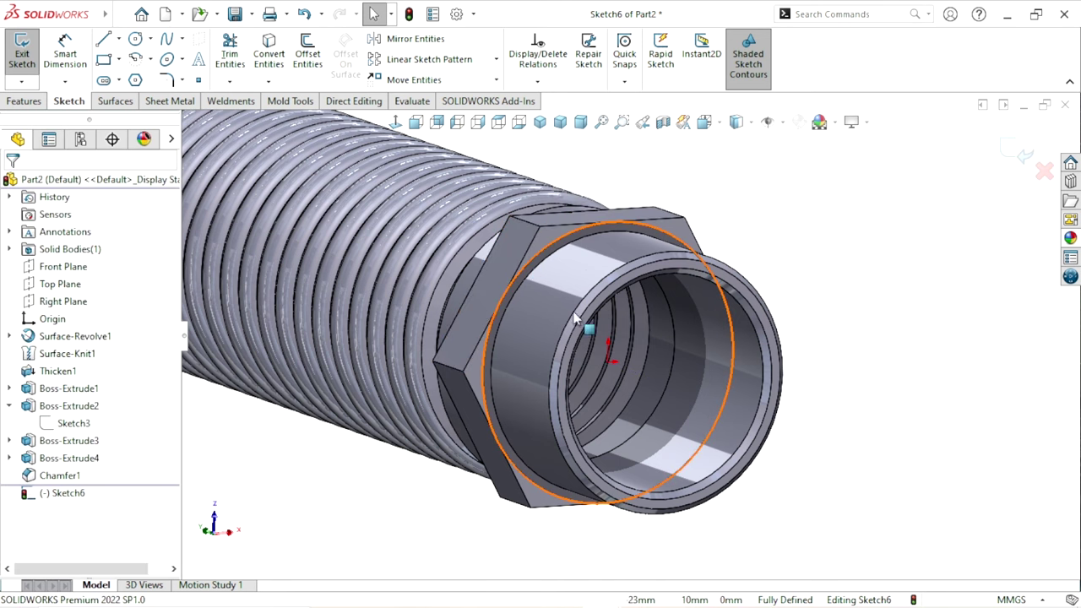
pyautogui.click(14, 102)
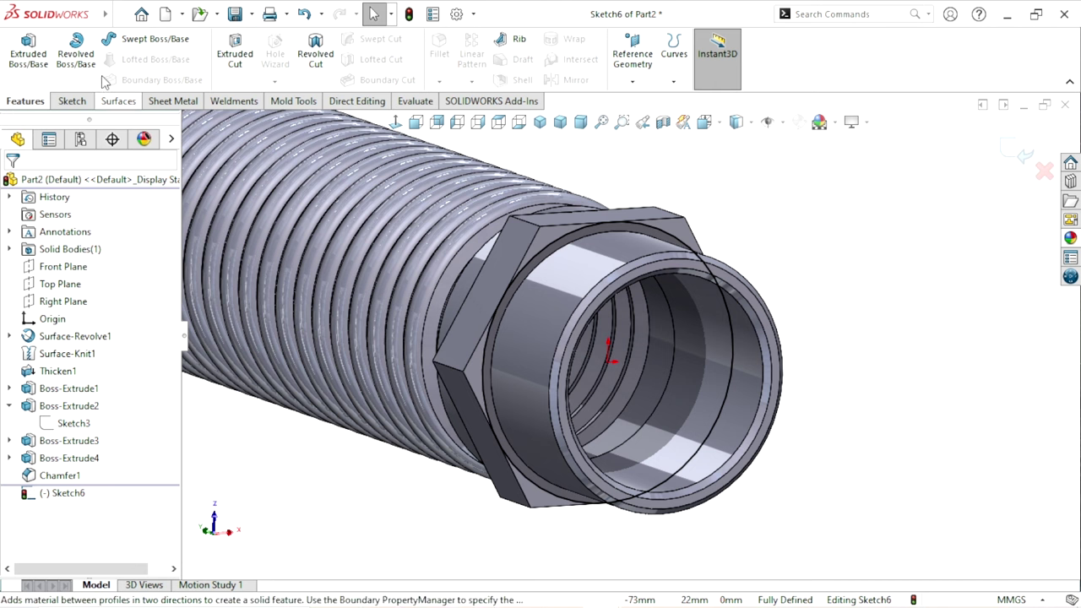
pyautogui.click(233, 67)
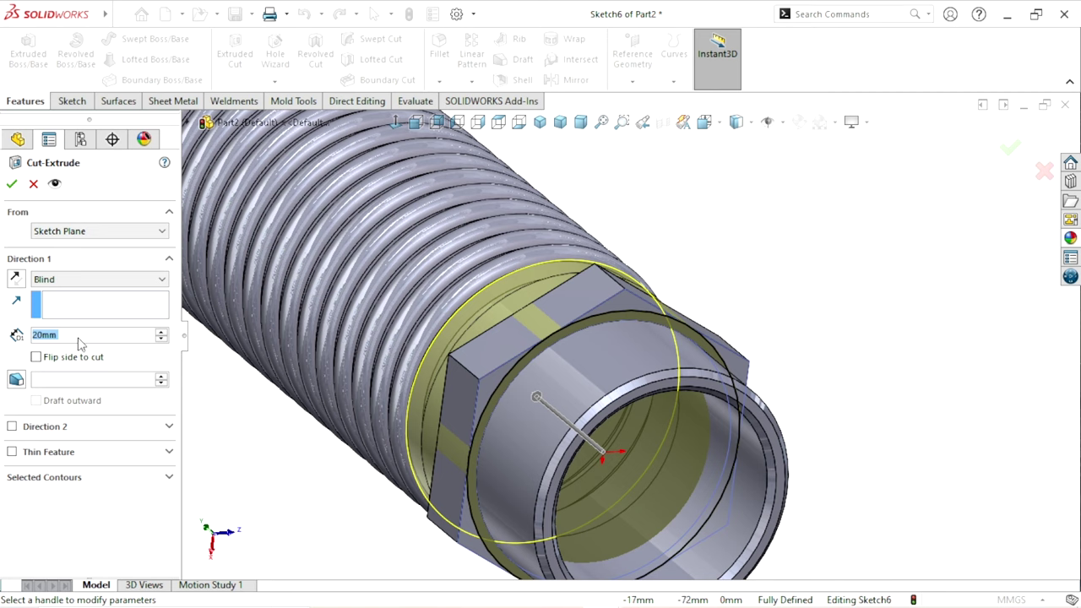
# Cut 20 mm outside the circle with a 60° draft, chamfering the nut's corners
pyautogui.click(36, 357)
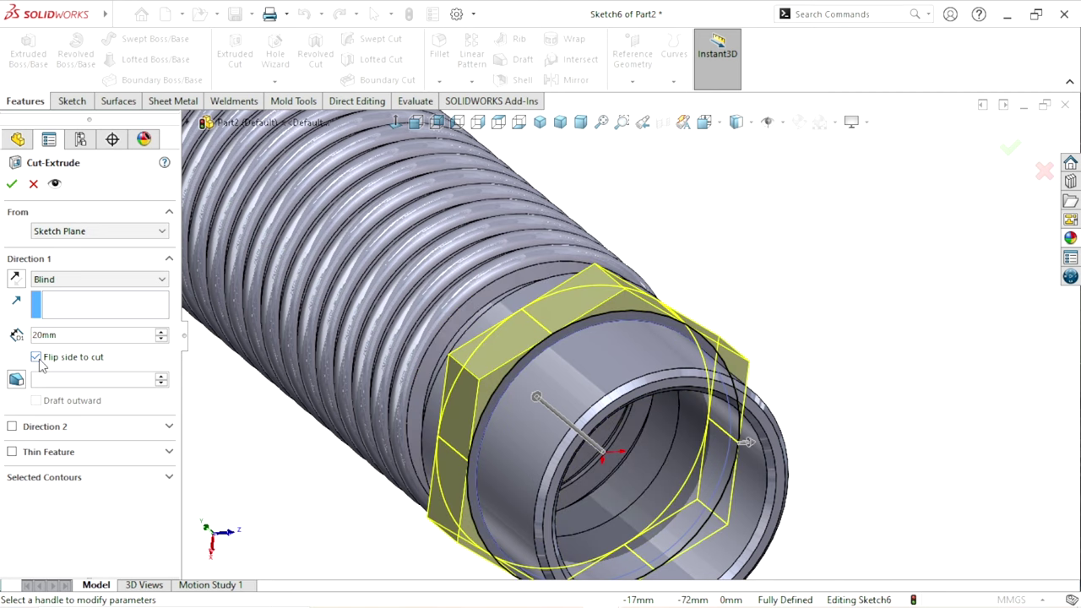
pyautogui.click(17, 380)
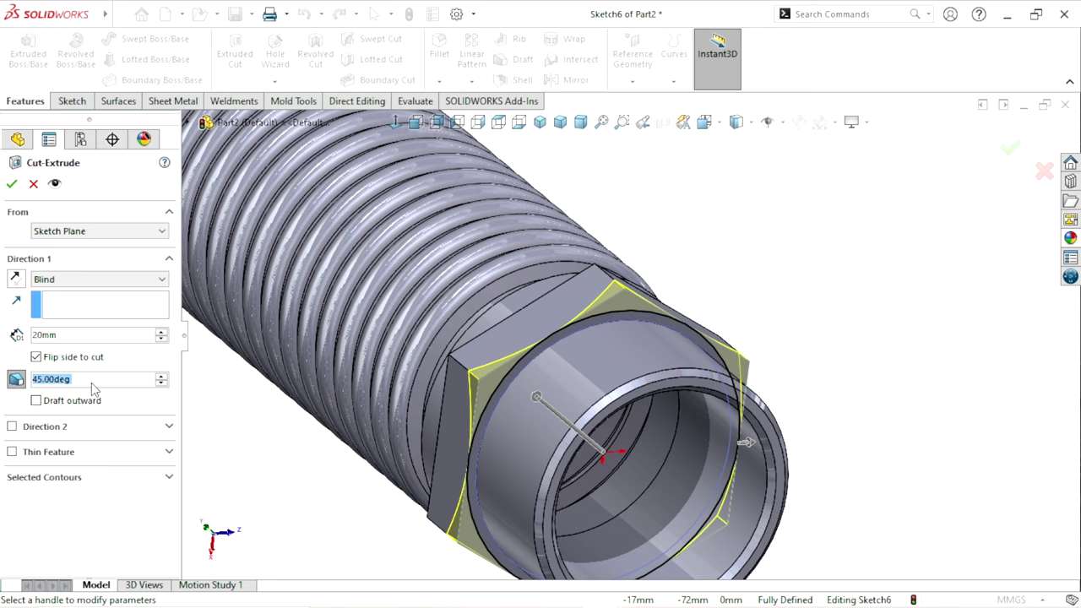
pyautogui.write('60')
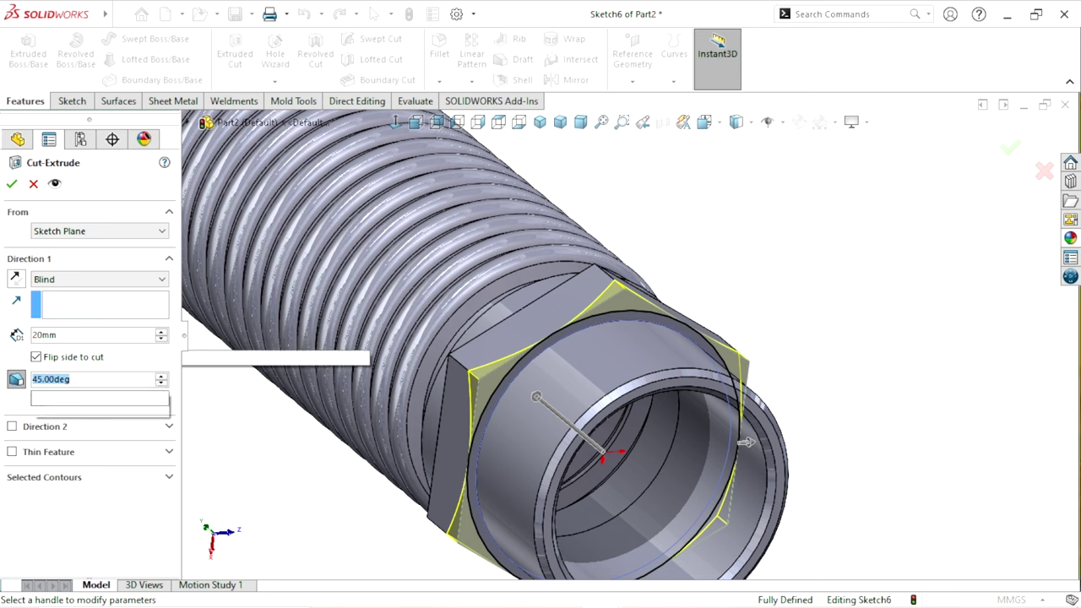
pyautogui.press('Return')
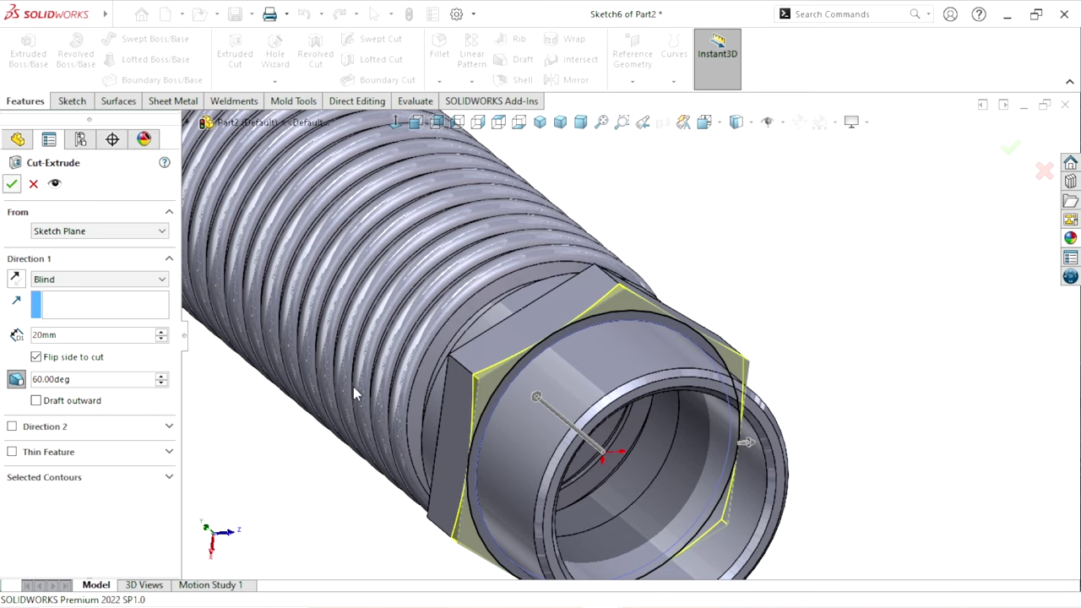
pyautogui.press('Return')
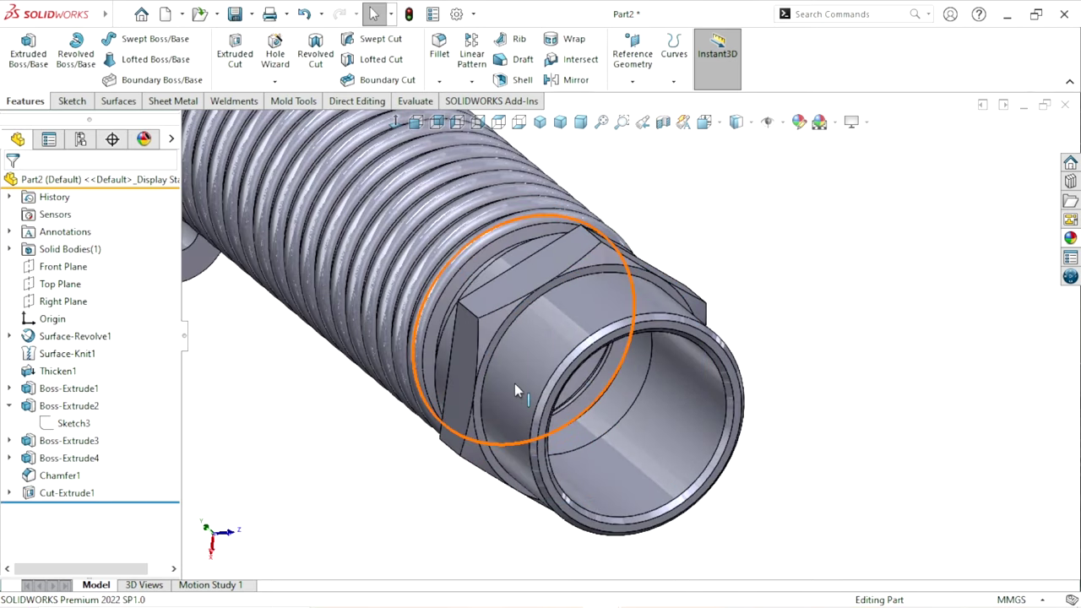
# Start a new sketch on the nut's opposite face
pyautogui.moveTo(515, 383); pyautogui.dragTo(562, 440, button='middle')
pyautogui.scroll(-5, 507, 329)
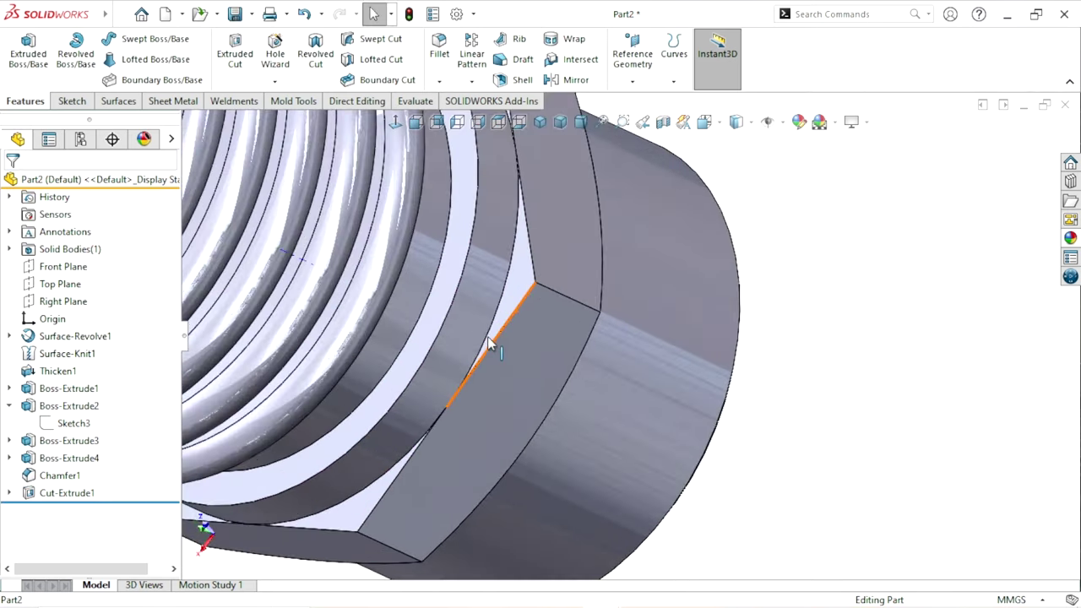
pyautogui.click(522, 280)
pyautogui.click(584, 233)
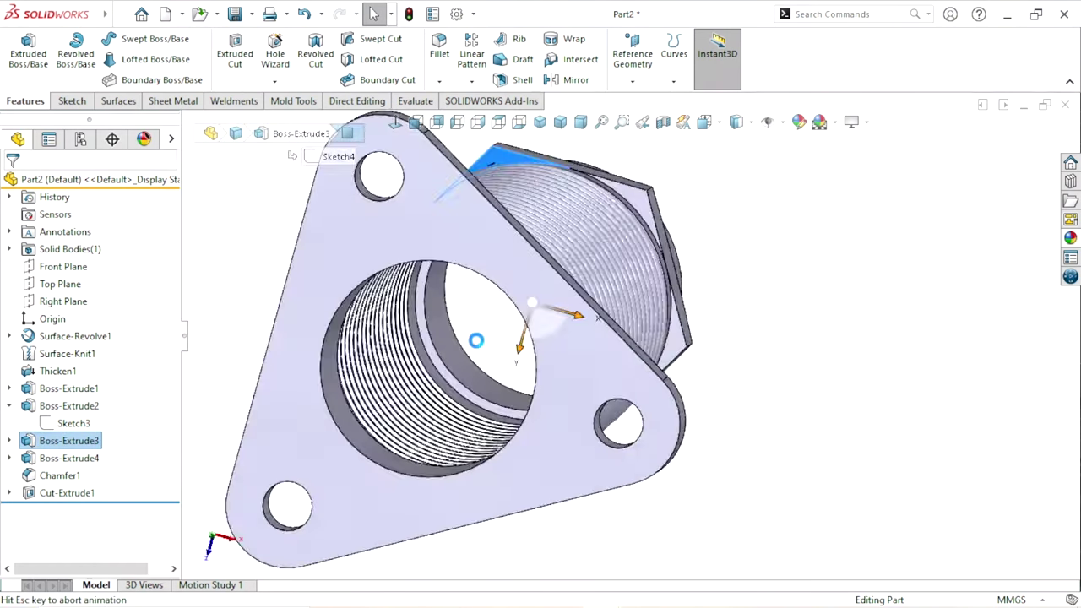
# Convert Sketch6's circle from Cut-Extrude1 into the new sketch as Sketch7
pyautogui.scroll(-2, 634, 363)
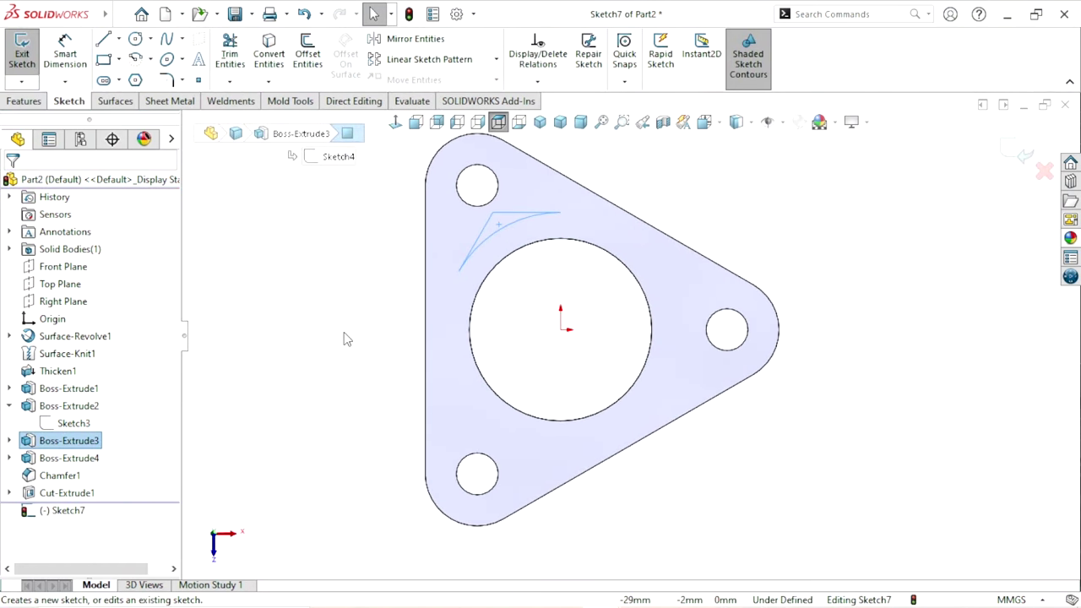
pyautogui.click(9, 492)
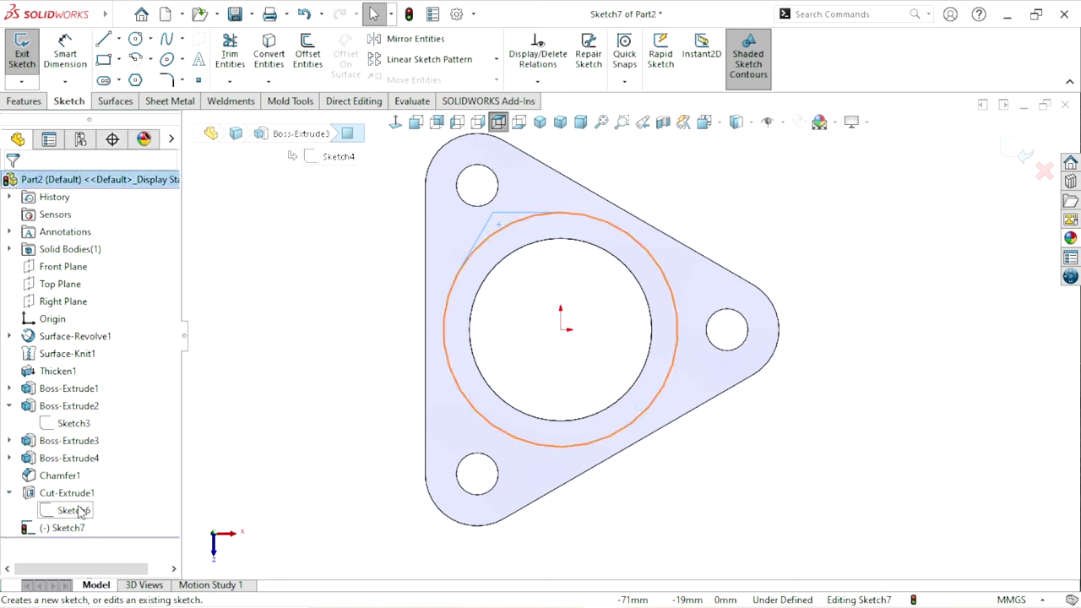
pyautogui.click(73, 511)
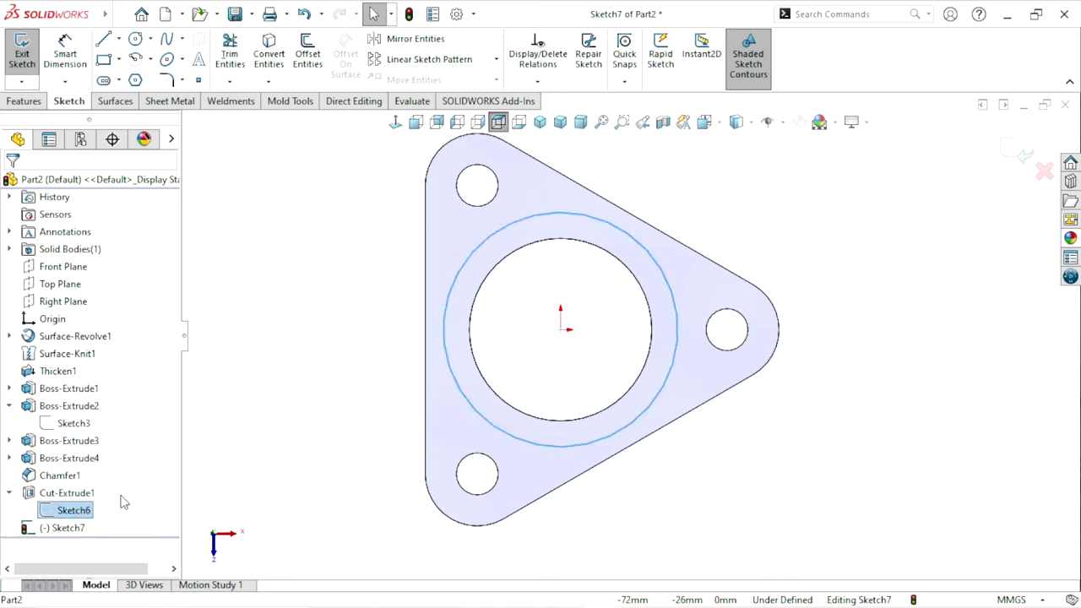
pyautogui.click(269, 53)
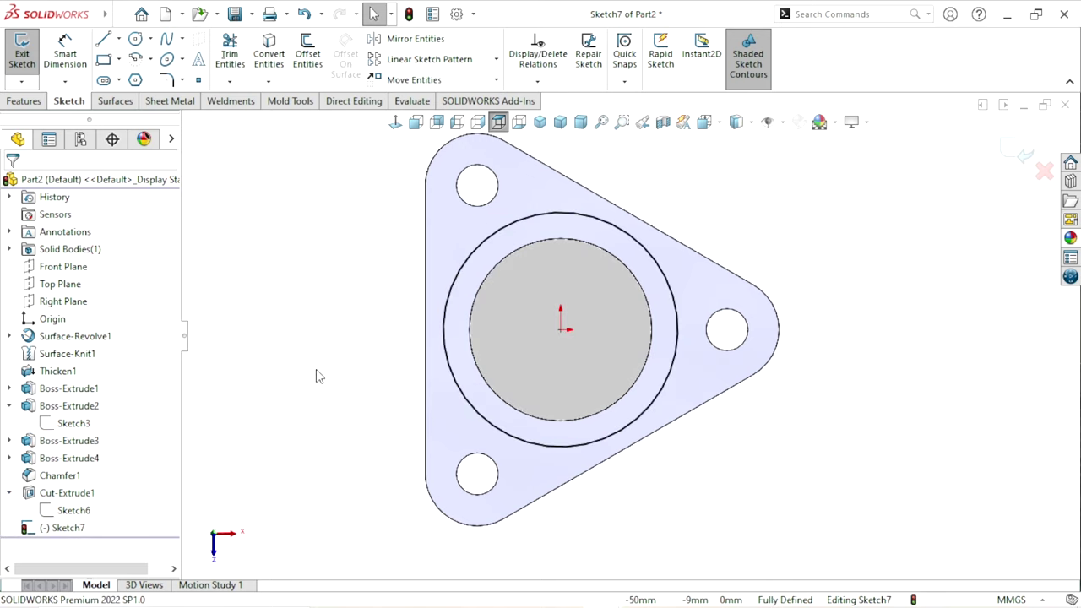
pyautogui.moveTo(316, 369); pyautogui.dragTo(339, 365, button='middle')
pyautogui.scroll(1, 339, 365)
pyautogui.scroll(-2, 321, 351)
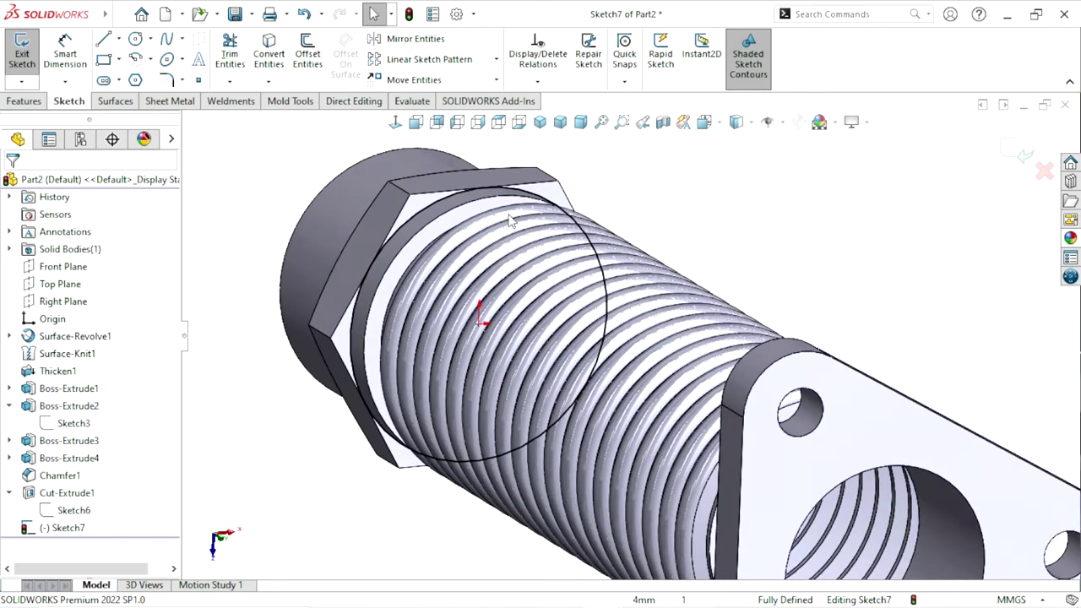
pyautogui.scroll(-2, 305, 338)
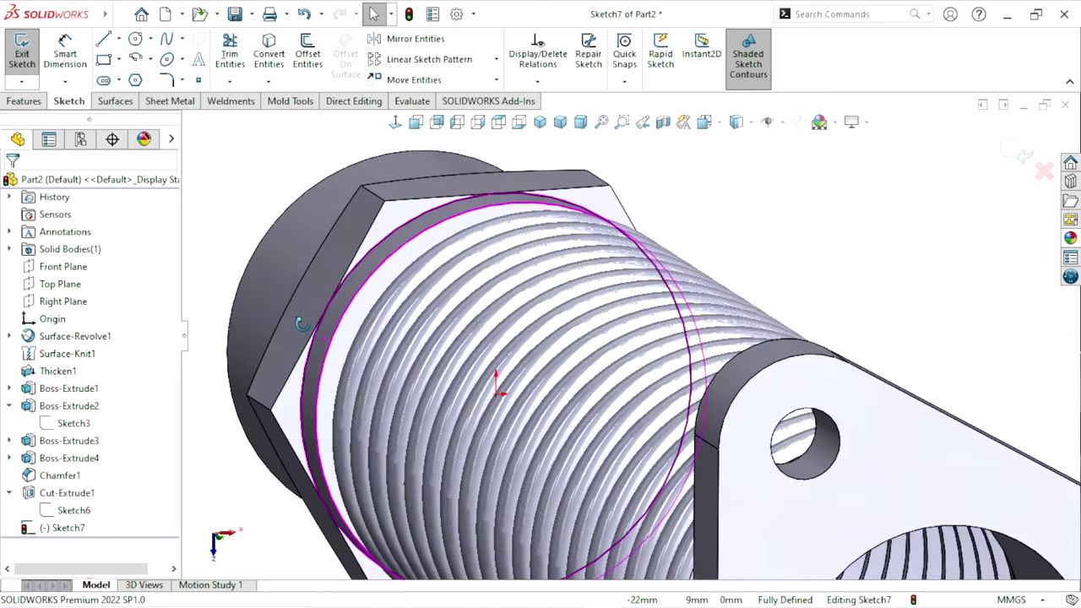
pyautogui.moveTo(296, 332); pyautogui.dragTo(304, 338, button='middle')
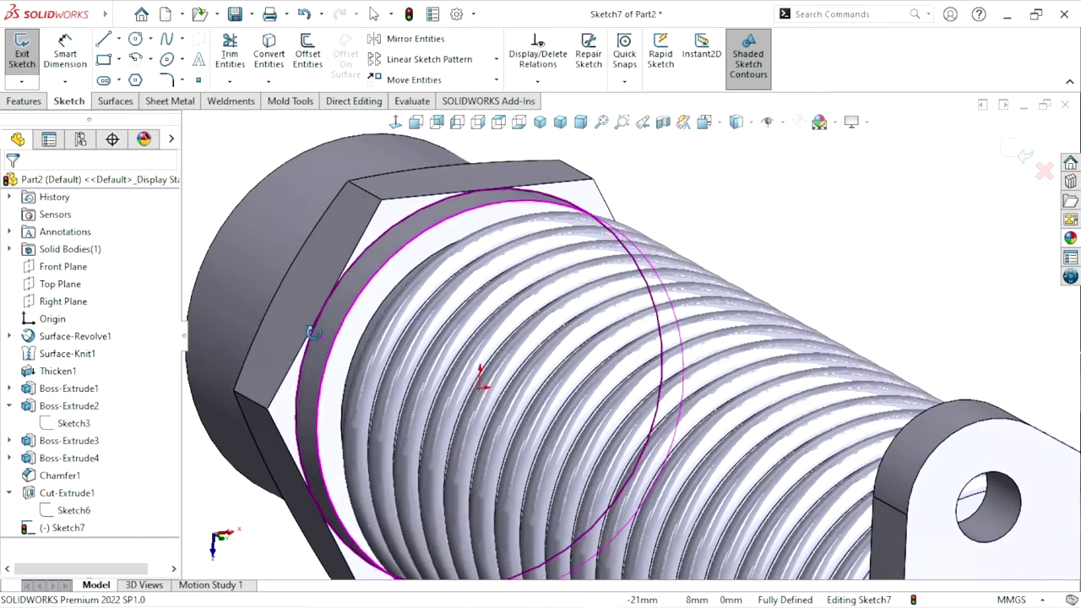
pyautogui.click(24, 100)
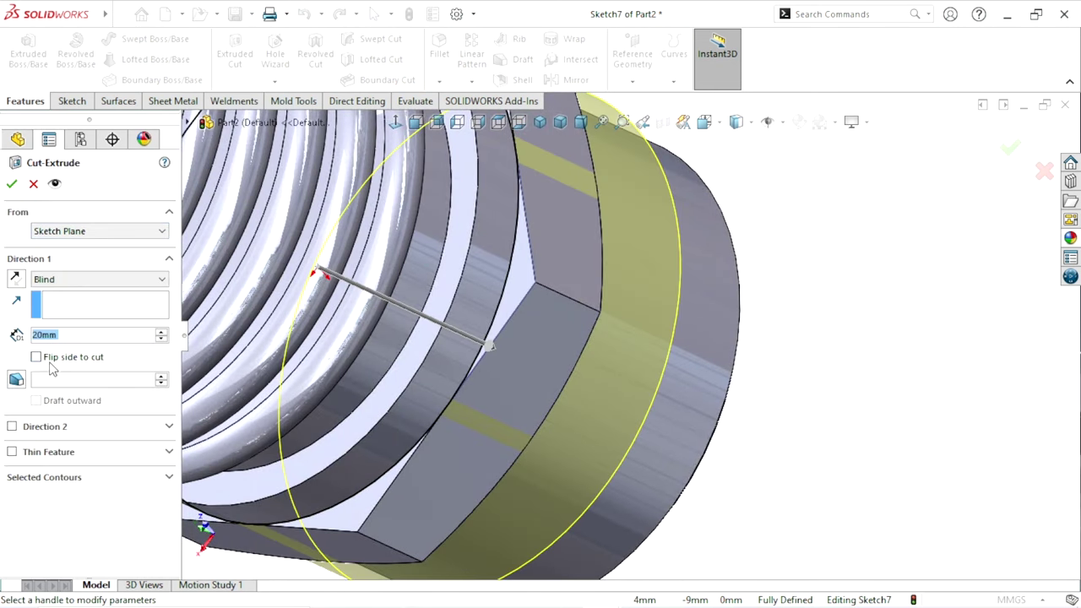
# Cut outside the circle on the nut's other side with a 60° draft as Cut-Extrude2
pyautogui.click(37, 357)
pyautogui.click(17, 380)
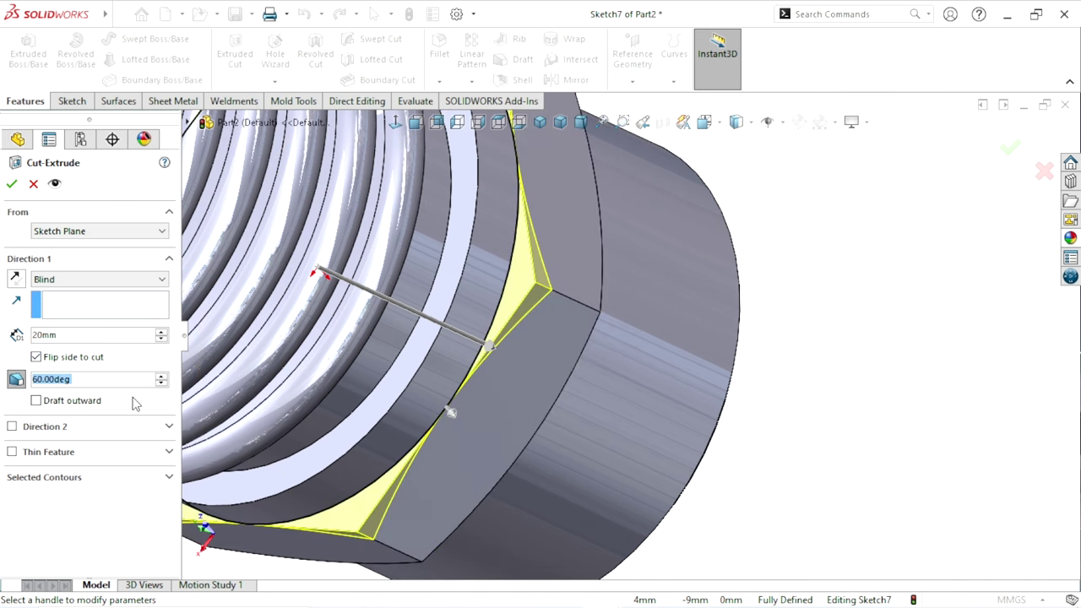
pyautogui.click(12, 184)
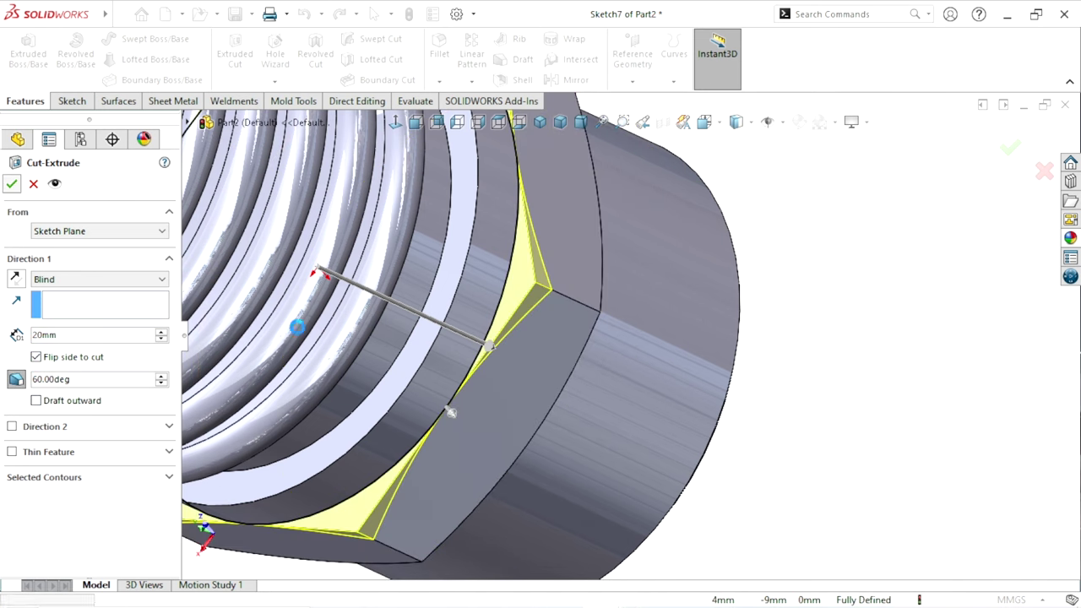
pyautogui.scroll(5, 540, 412)
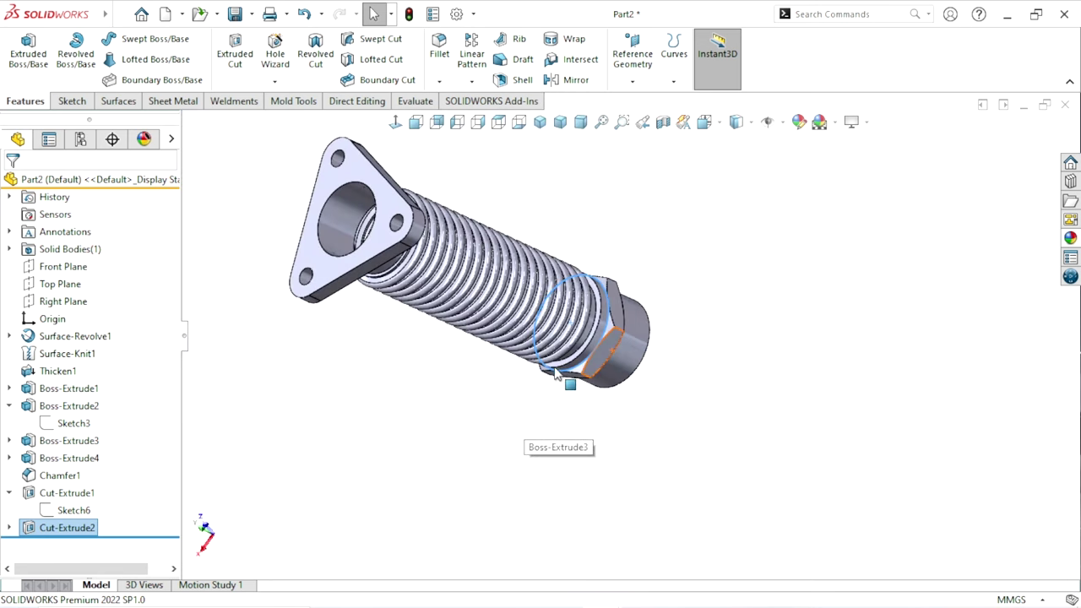
pyautogui.moveTo(567, 375); pyautogui.dragTo(451, 388, button='middle')
pyautogui.scroll(-5, 591, 357)
pyautogui.click(792, 277)
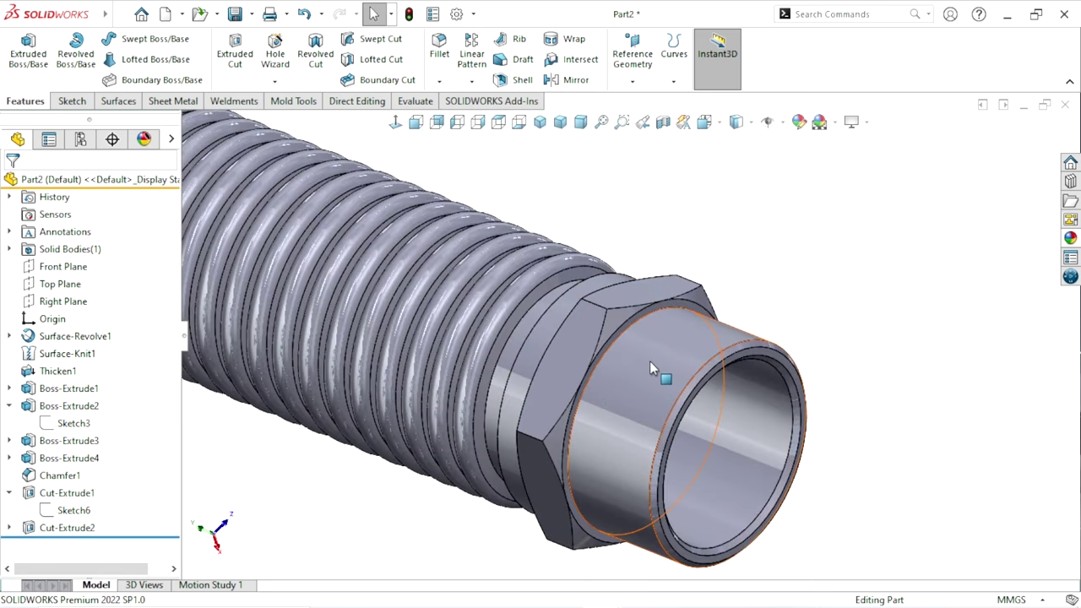
pyautogui.moveTo(649, 361); pyautogui.dragTo(675, 361, button='middle')
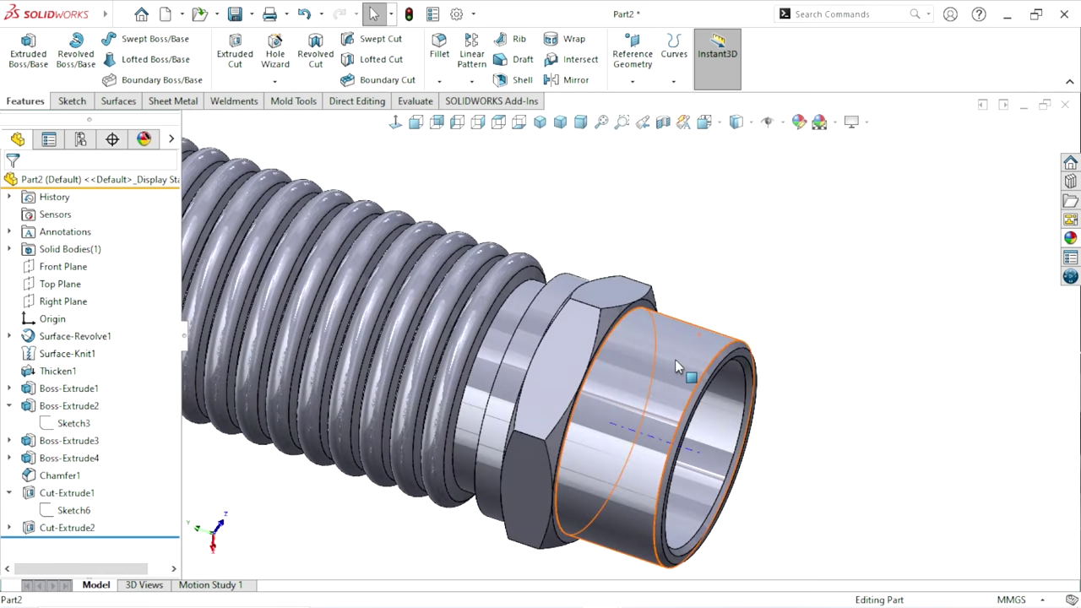
pyautogui.scroll(3, 675, 367)
pyautogui.scroll(-2, 603, 415)
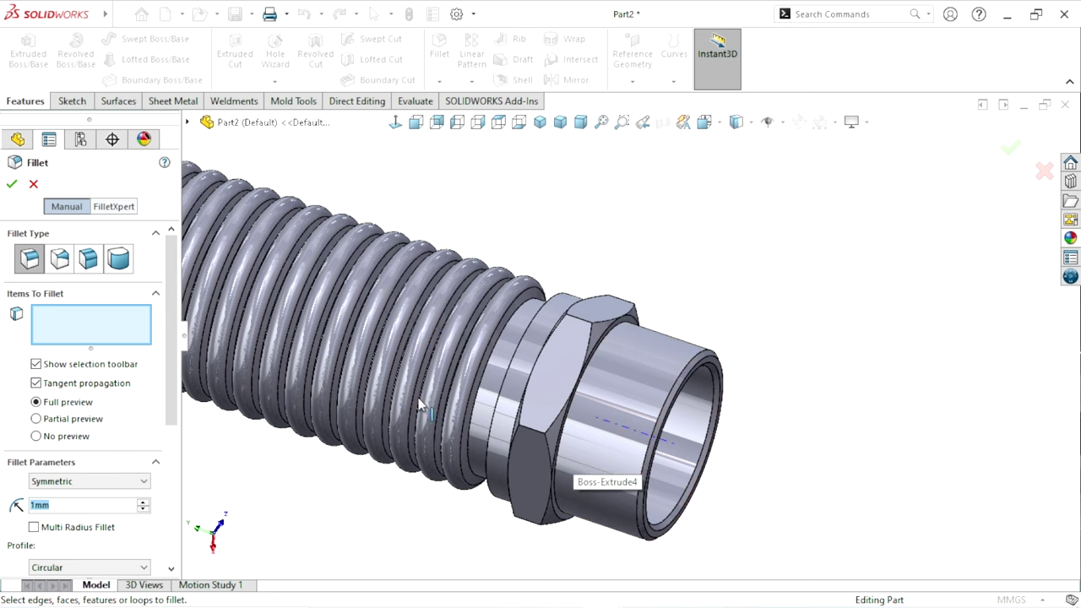
# Select the flange and sleeve circular edges for a 1 mm fillet
pyautogui.scroll(5, 422, 406)
pyautogui.scroll(-3, 338, 250)
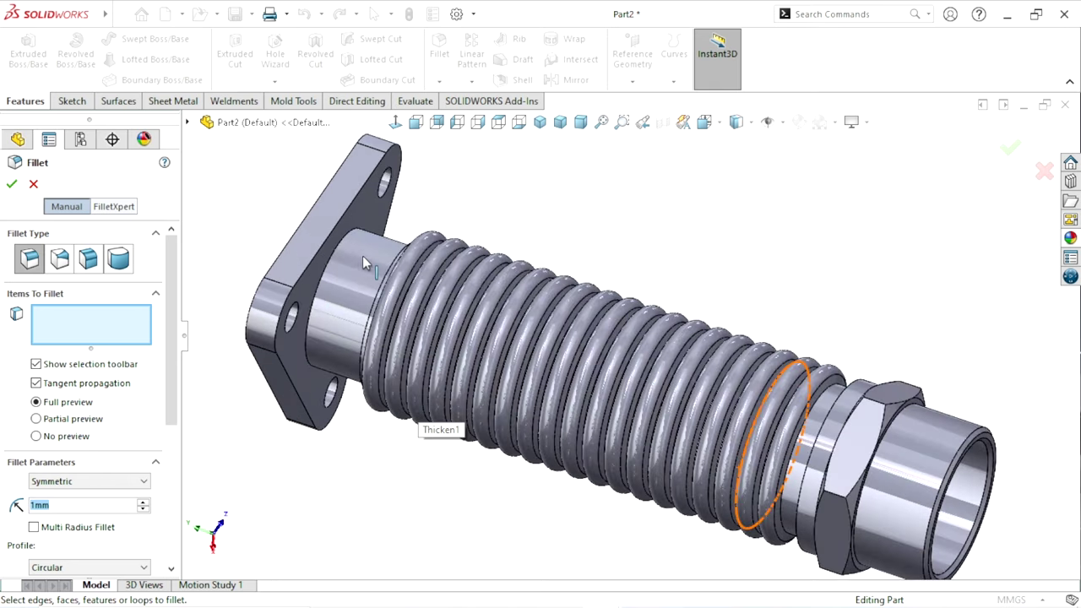
pyautogui.click(336, 366)
pyautogui.scroll(2, 591, 346)
pyautogui.scroll(-2, 765, 378)
pyautogui.scroll(-3, 752, 443)
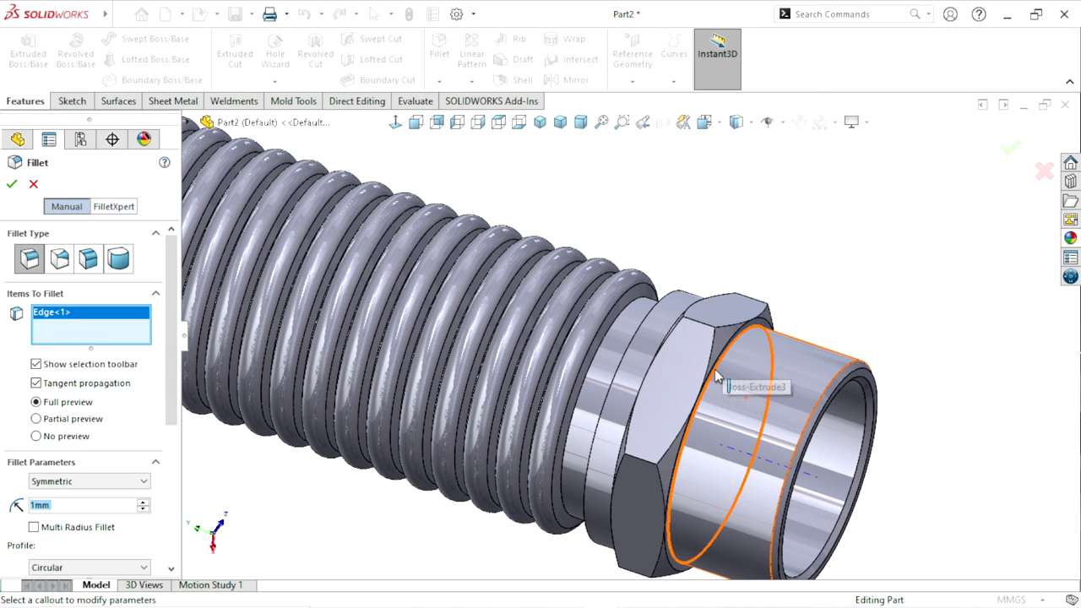
pyautogui.click(718, 380)
# Add the nut's two circular edges and review the 1 mm Fillet1 from several angles
pyautogui.moveTo(633, 435); pyautogui.dragTo(665, 459, button='middle')
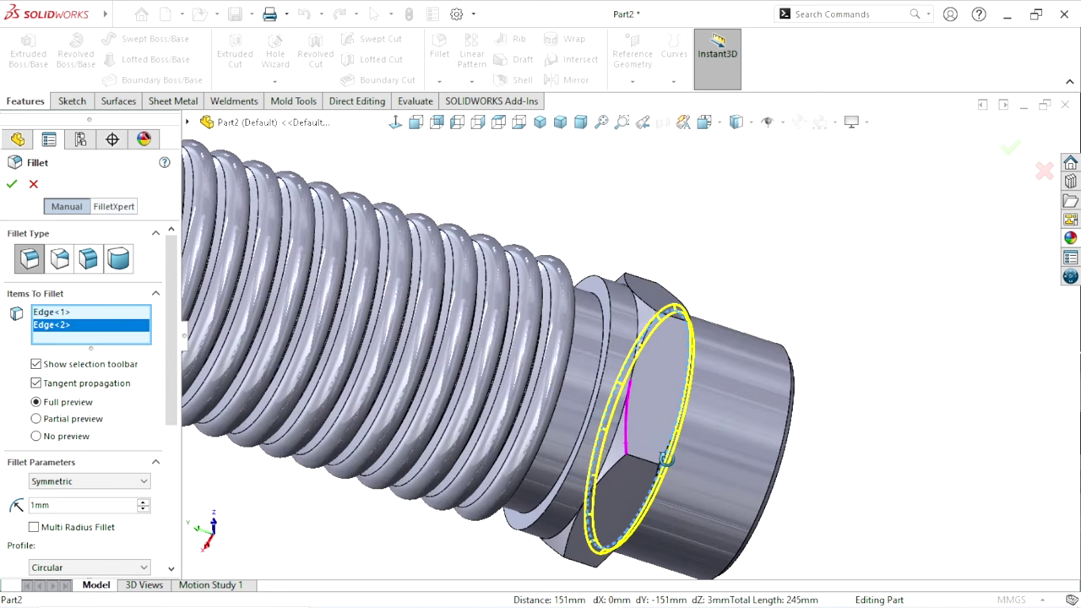
pyautogui.scroll(-2, 625, 397)
pyautogui.scroll(-3, 572, 321)
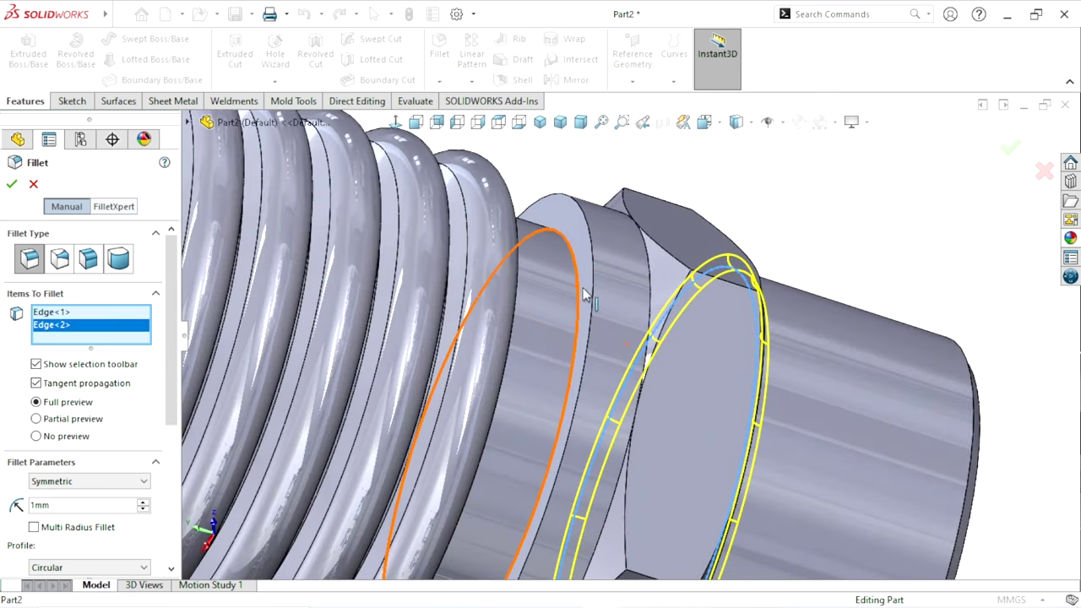
pyautogui.click(583, 294)
pyautogui.click(553, 211)
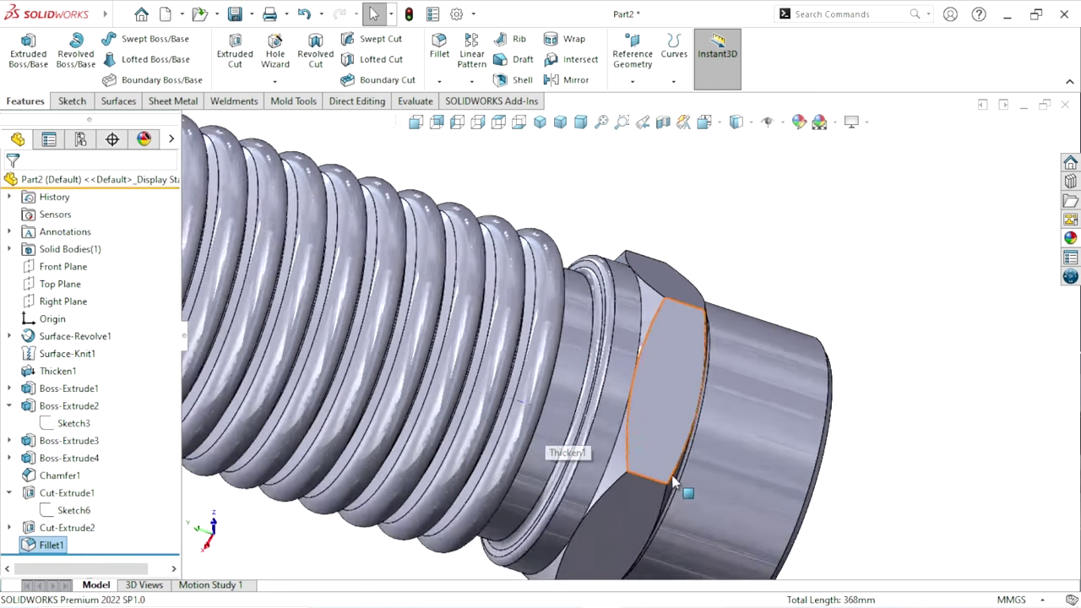
pyautogui.scroll(10, 673, 481)
pyautogui.moveTo(647, 442)
pyautogui.mouseDown(button='middle')
pyautogui.moveTo(575, 413)
pyautogui.moveTo(572, 454)
pyautogui.moveTo(640, 370)
pyautogui.mouseUp(button='middle')
pyautogui.scroll(-5, 640, 370)
pyautogui.scroll(2, 644, 432)
pyautogui.moveTo(645, 431); pyautogui.dragTo(619, 397, button='middle')
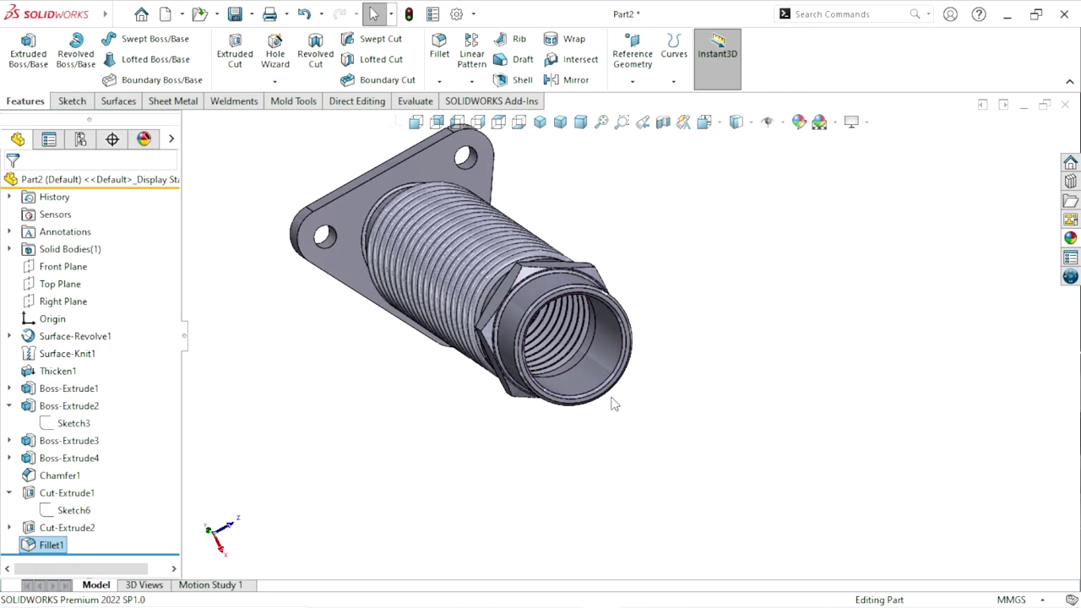
pyautogui.scroll(1, 586, 418)
pyautogui.scroll(-1, 685, 401)
pyautogui.scroll(-2, 543, 275)
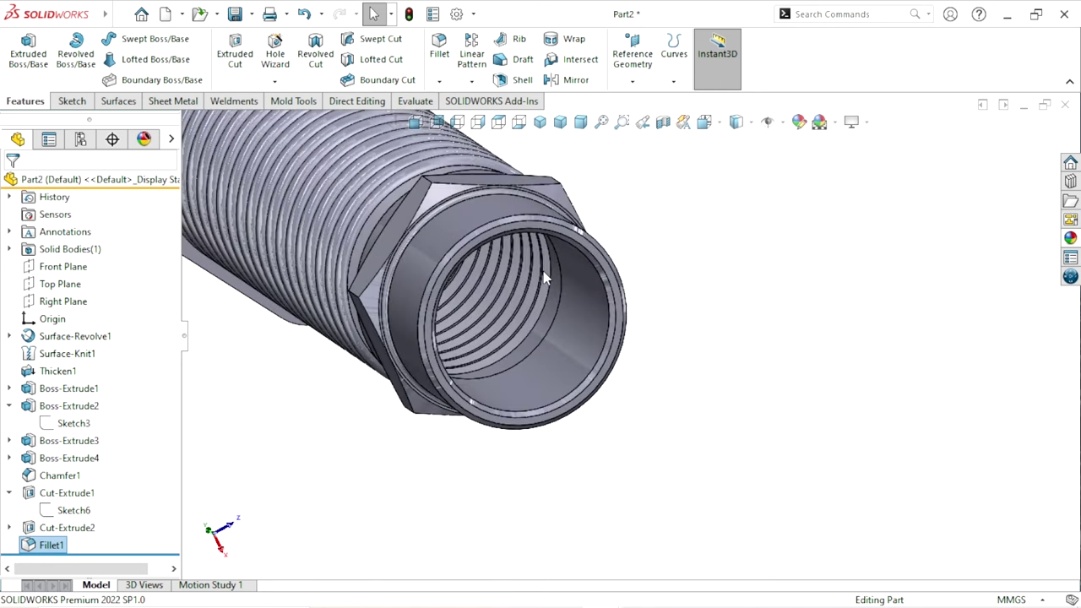
pyautogui.scroll(-2, 566, 304)
pyautogui.scroll(1, 591, 317)
pyautogui.scroll(-1, 599, 320)
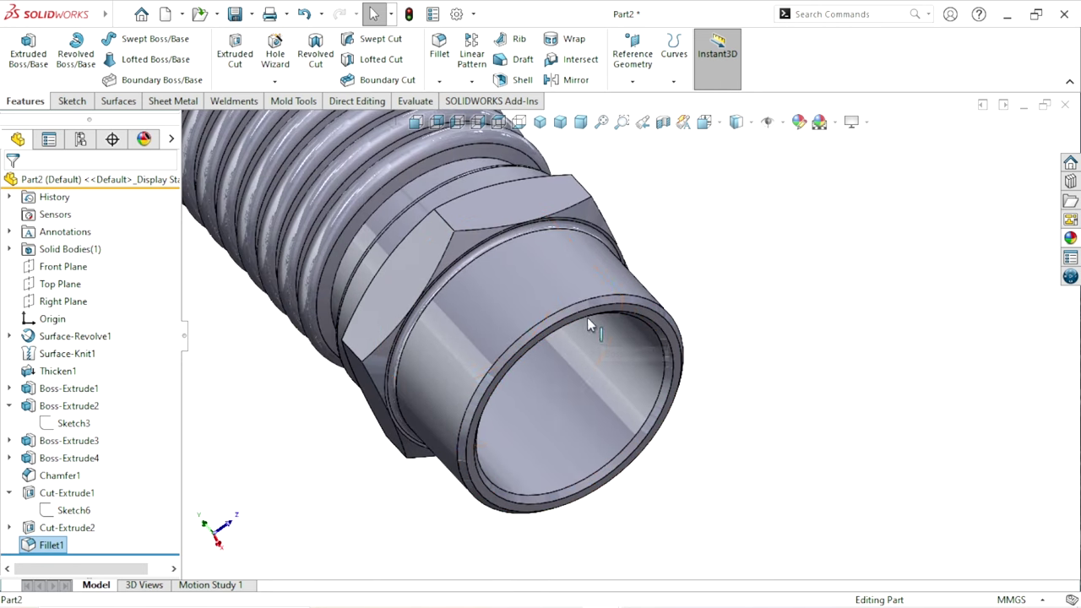
pyautogui.scroll(-2, 634, 323)
pyautogui.scroll(-2, 638, 323)
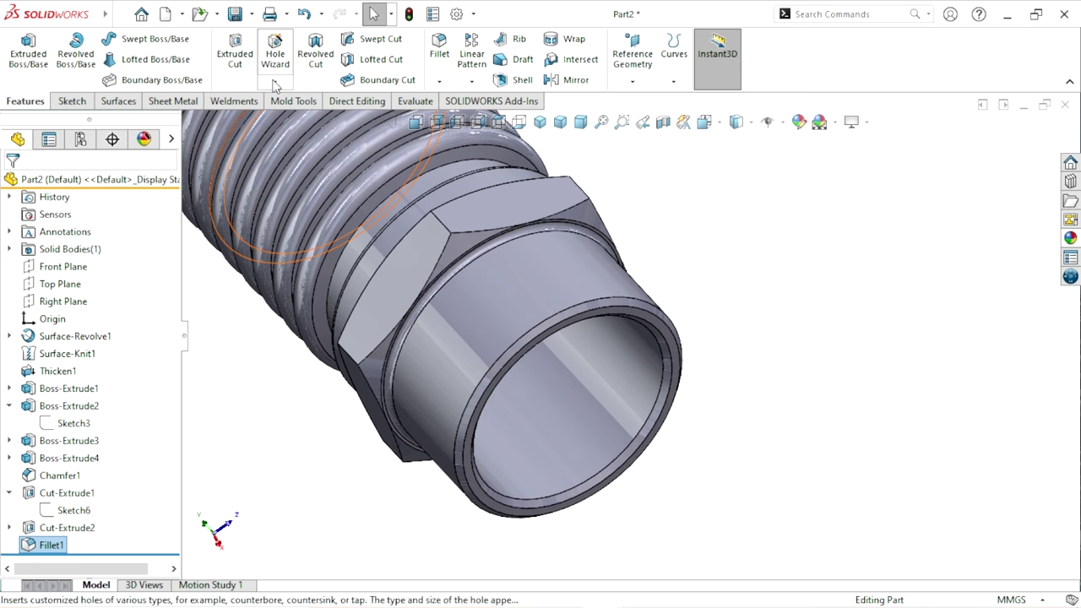
# Start a Thread on the pipe end's rim edge and end face, ending at the nut edge
pyautogui.click(274, 82)
pyautogui.click(314, 142)
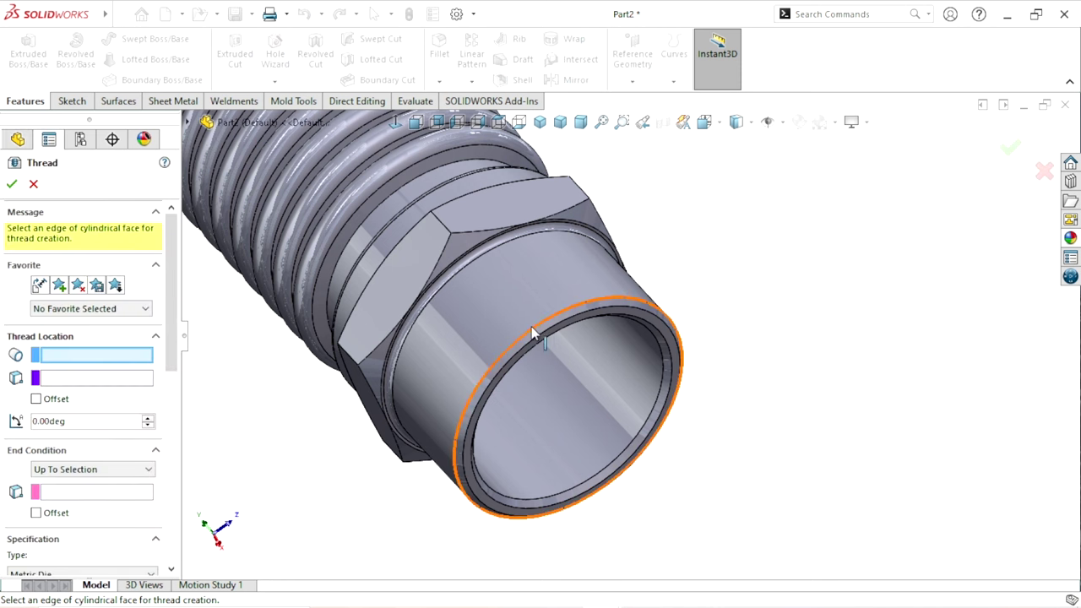
pyautogui.click(407, 372)
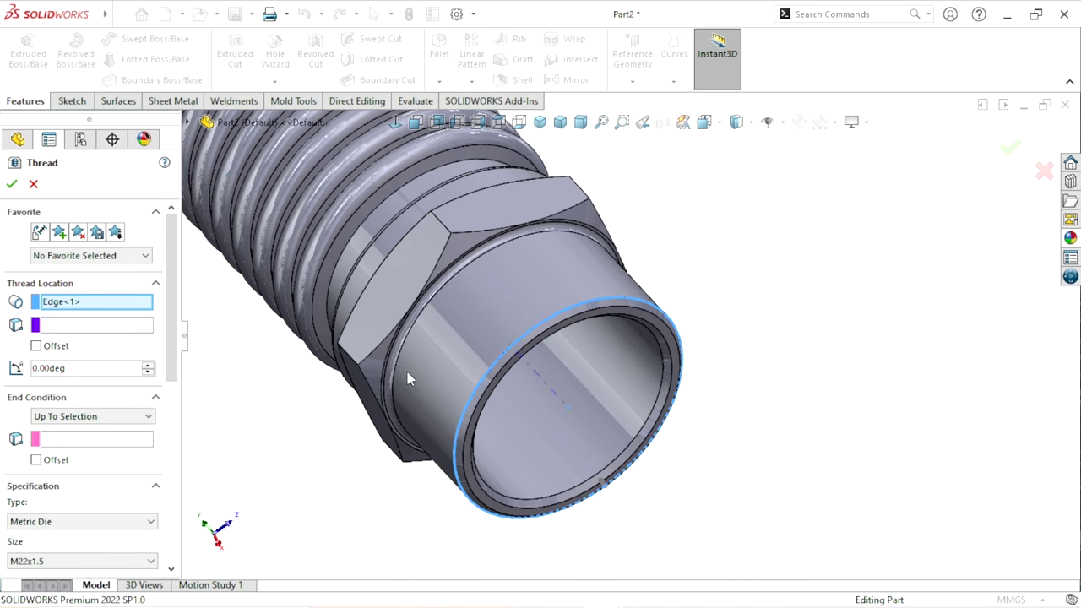
pyautogui.click(62, 326)
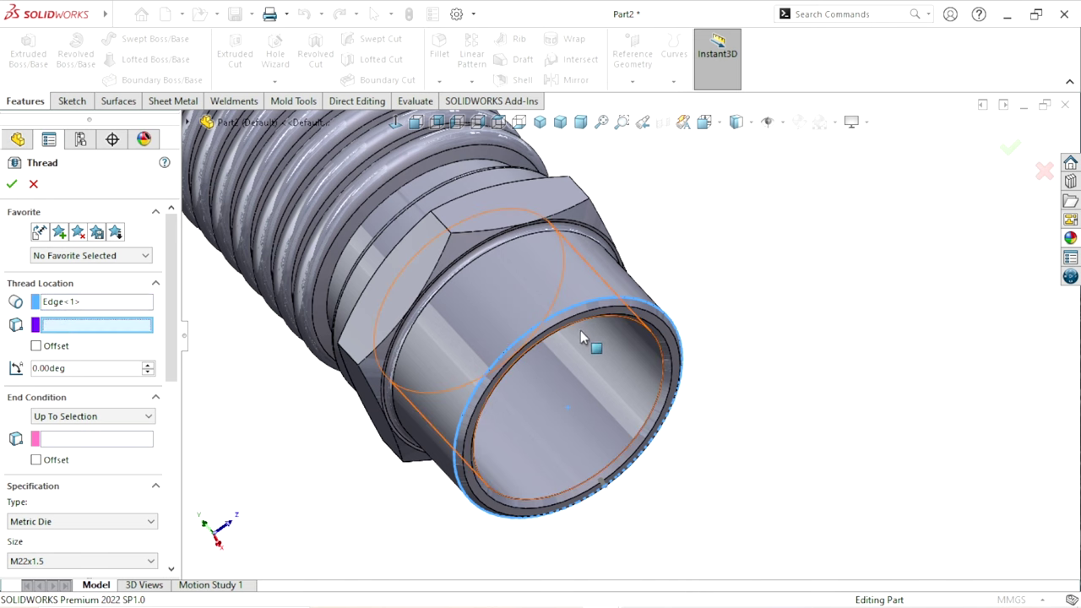
pyautogui.scroll(-3, 581, 331)
pyautogui.click(605, 305)
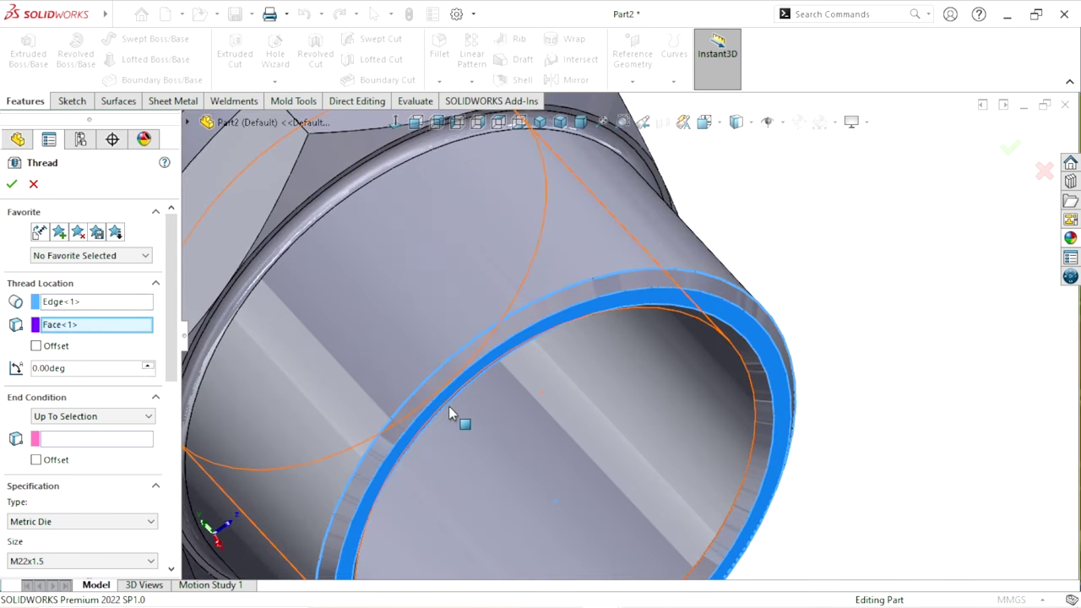
pyautogui.scroll(4, 448, 427)
pyautogui.scroll(2, 577, 372)
pyautogui.scroll(2, 577, 372)
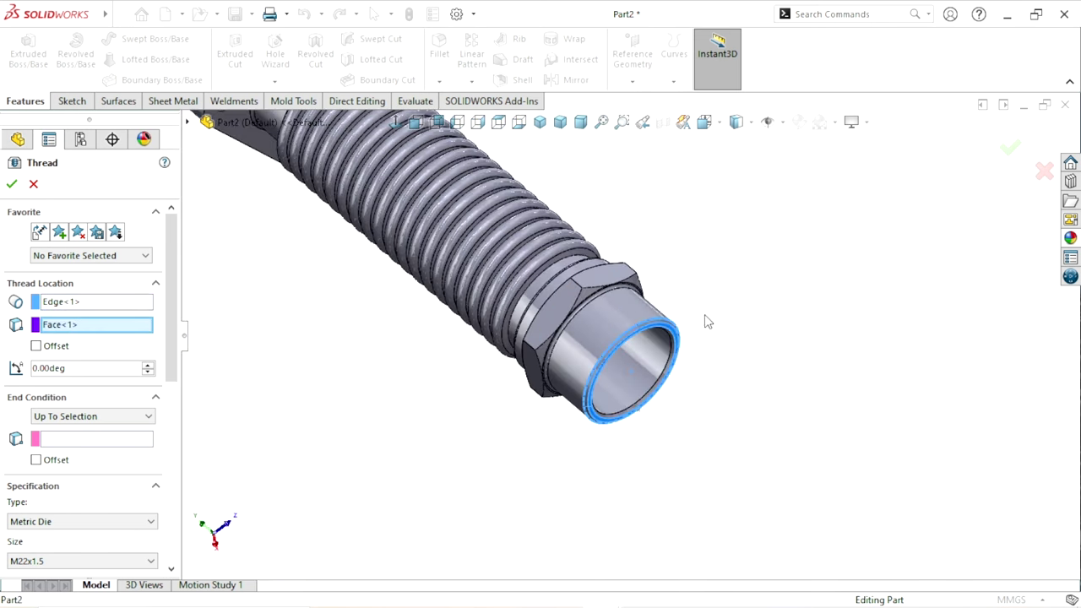
pyautogui.scroll(-2, 453, 374)
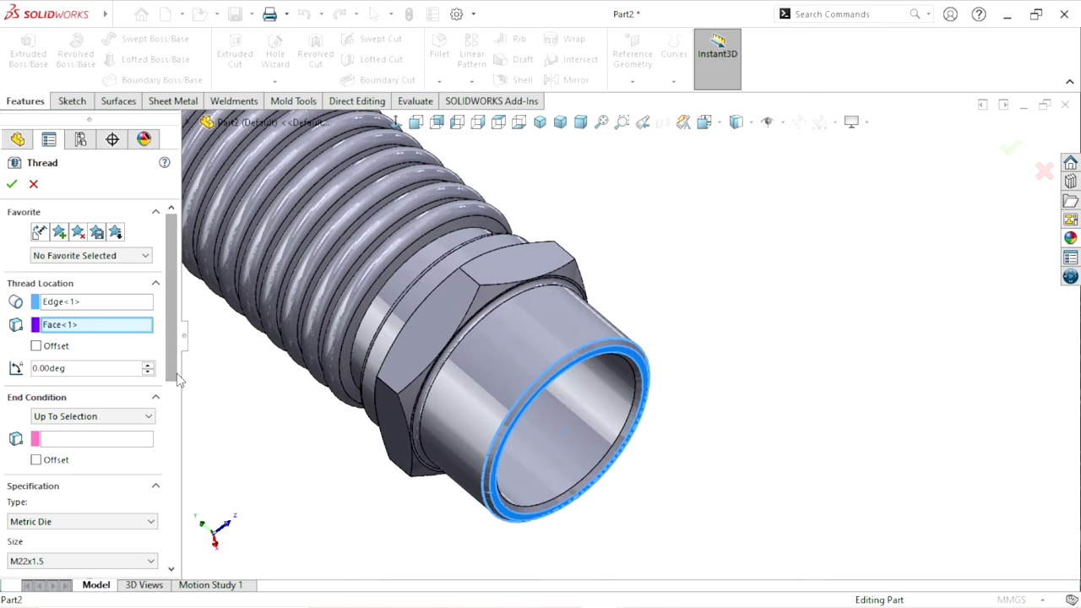
pyautogui.click(80, 439)
pyautogui.scroll(-2, 459, 353)
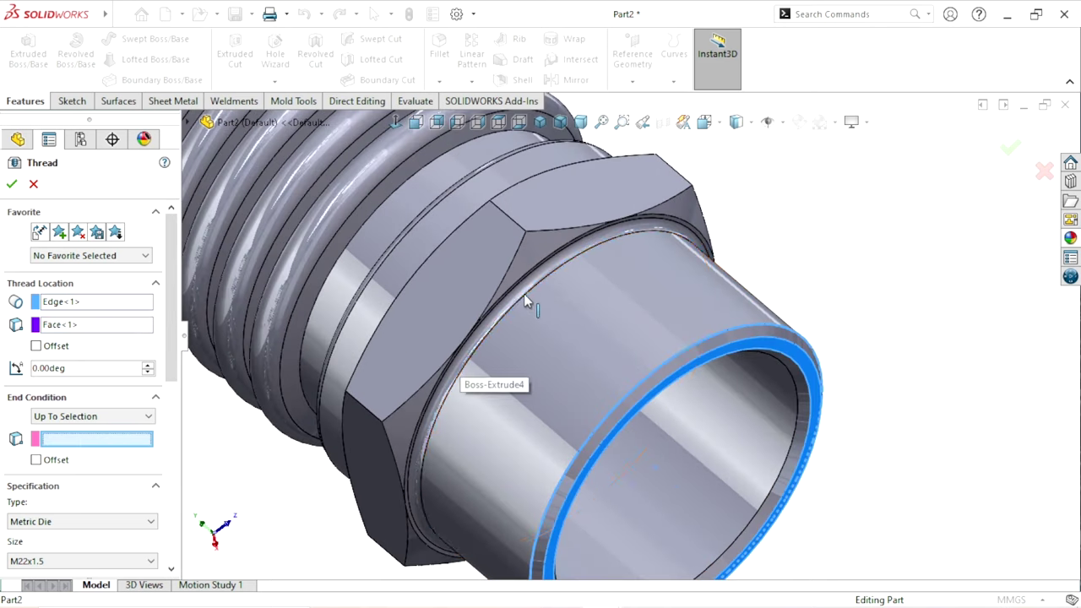
pyautogui.click(524, 301)
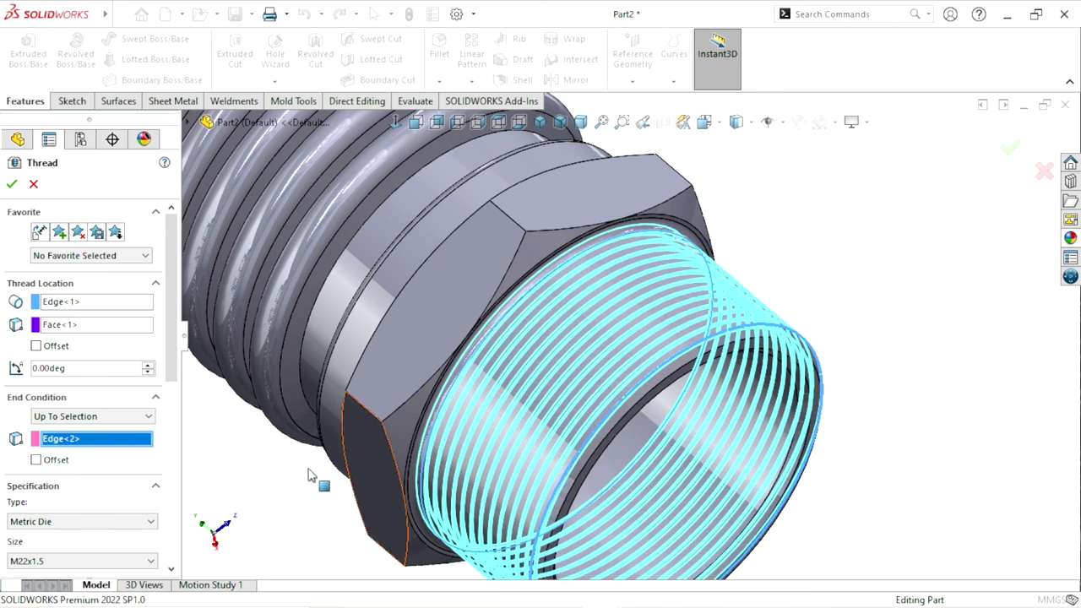
pyautogui.scroll(3, 376, 445)
pyautogui.scroll(-3, 163, 432)
pyautogui.scroll(-1, 163, 431)
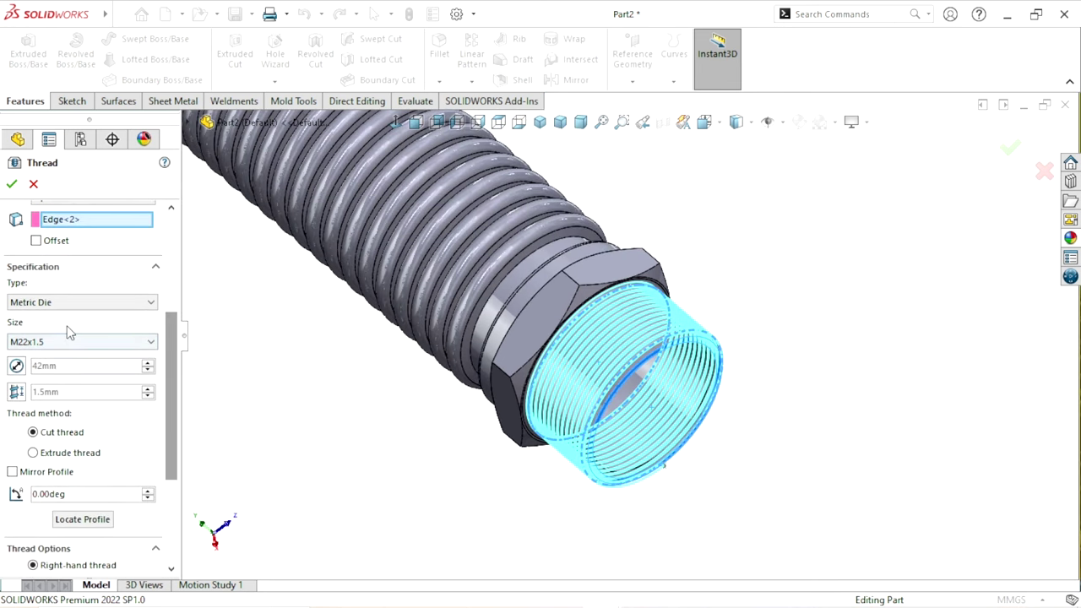
# Set the thread to Metric Die M22x1.5 with a 3mm offset reversed past the pipe end
pyautogui.click(63, 304)
pyautogui.click(82, 309)
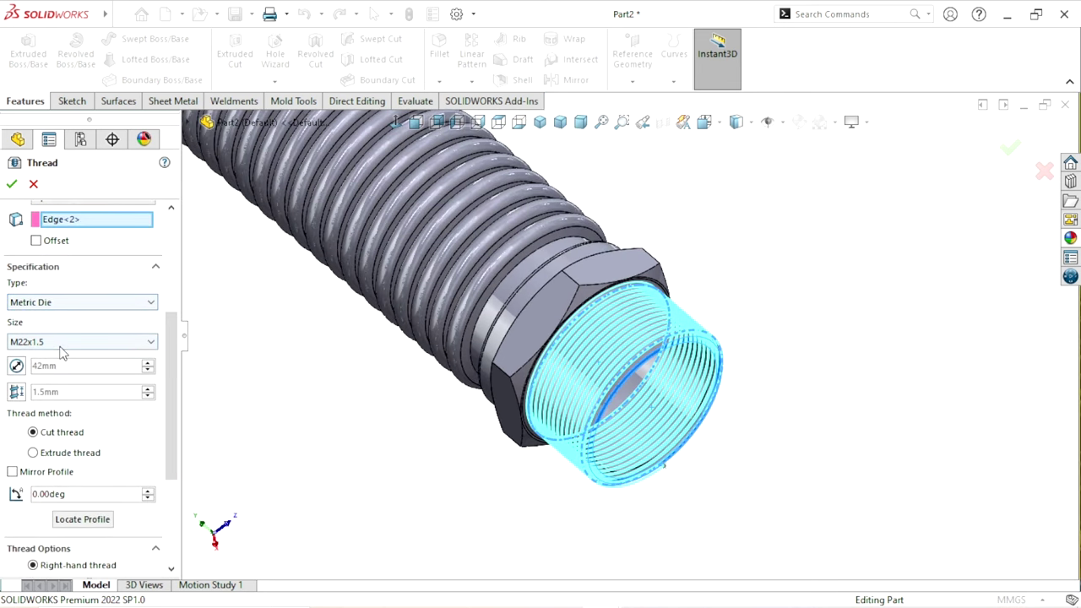
pyautogui.click(61, 346)
pyautogui.click(49, 36)
pyautogui.scroll(-3, 169, 456)
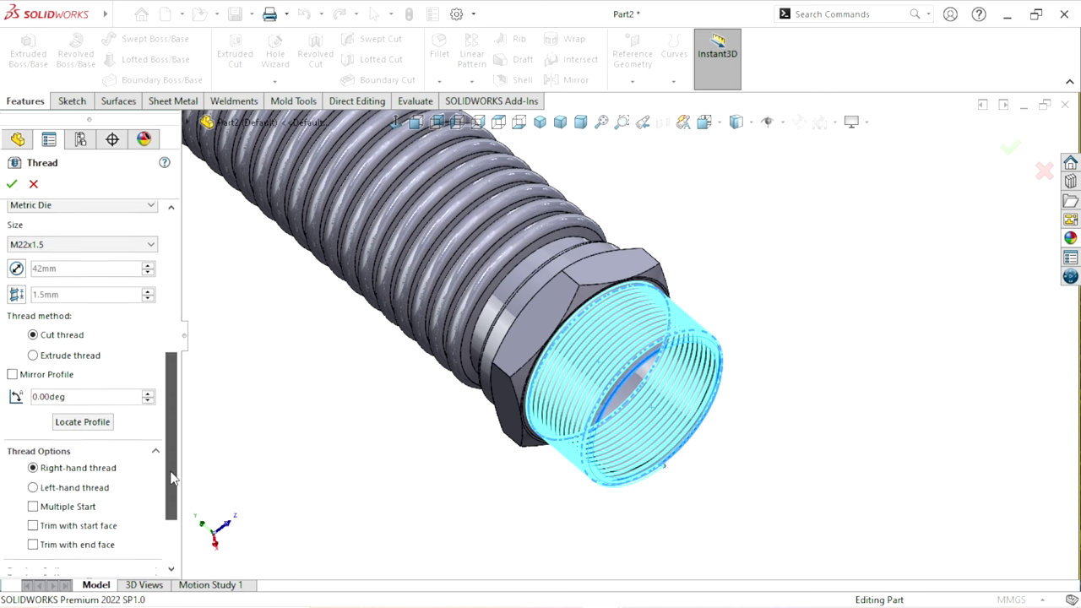
pyautogui.scroll(5, 163, 459)
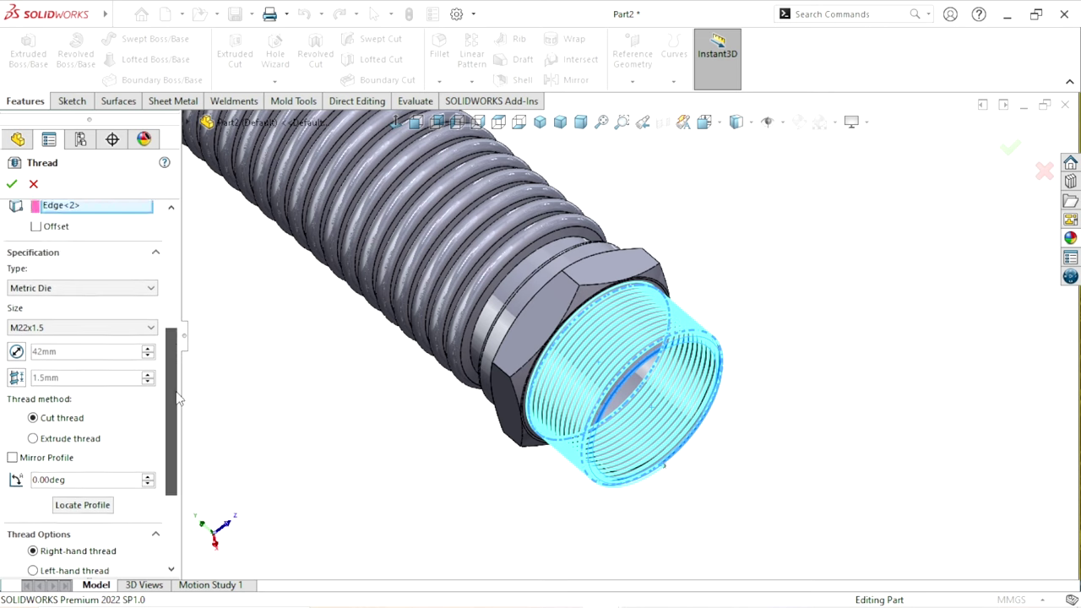
pyautogui.click(37, 346)
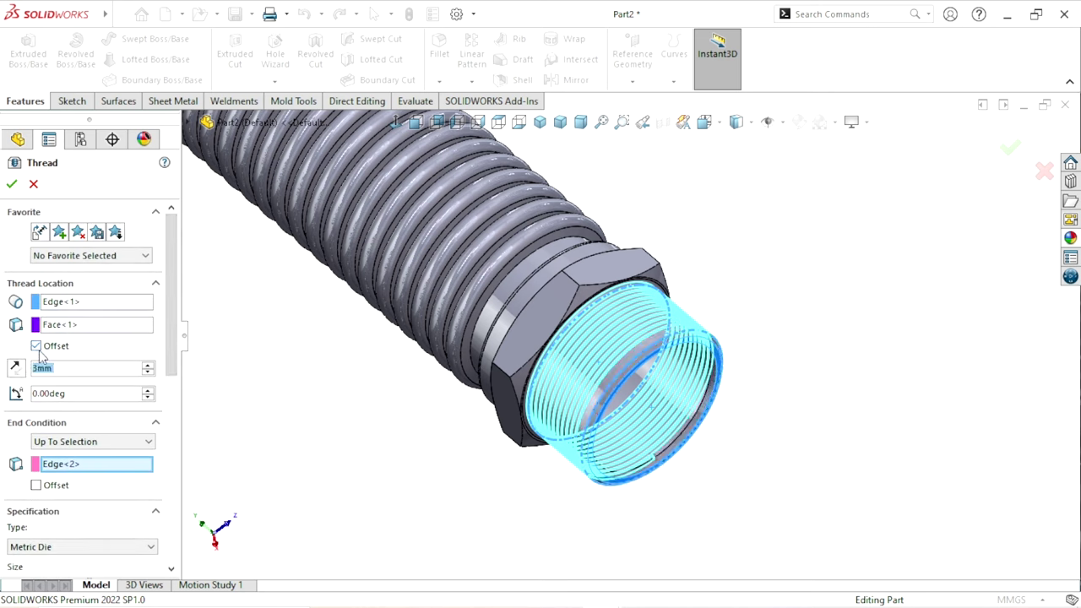
pyautogui.moveTo(476, 466); pyautogui.dragTo(503, 495, button='middle')
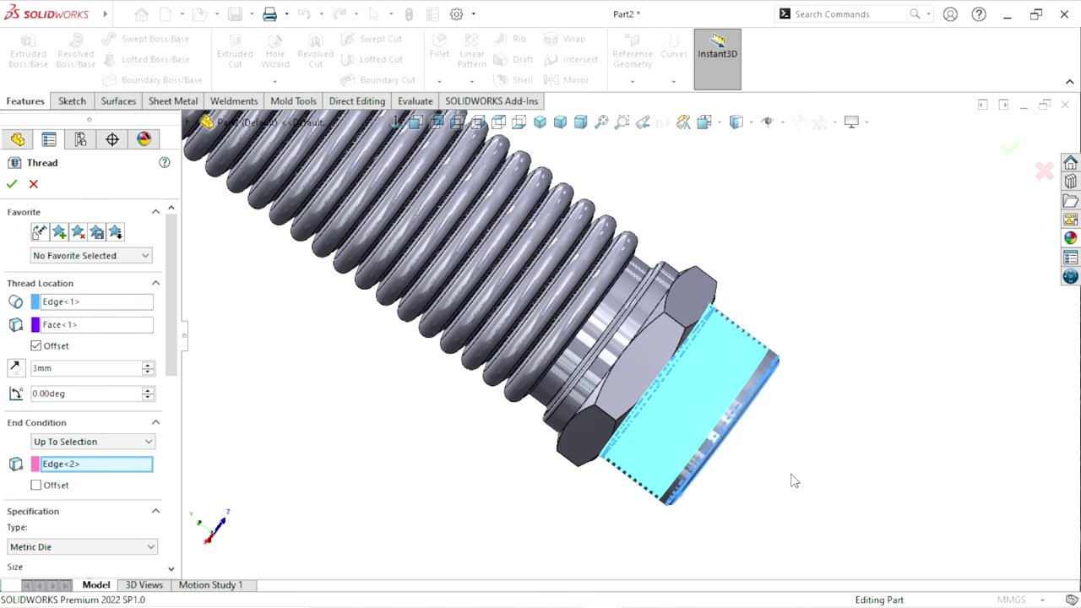
pyautogui.scroll(-5, 775, 441)
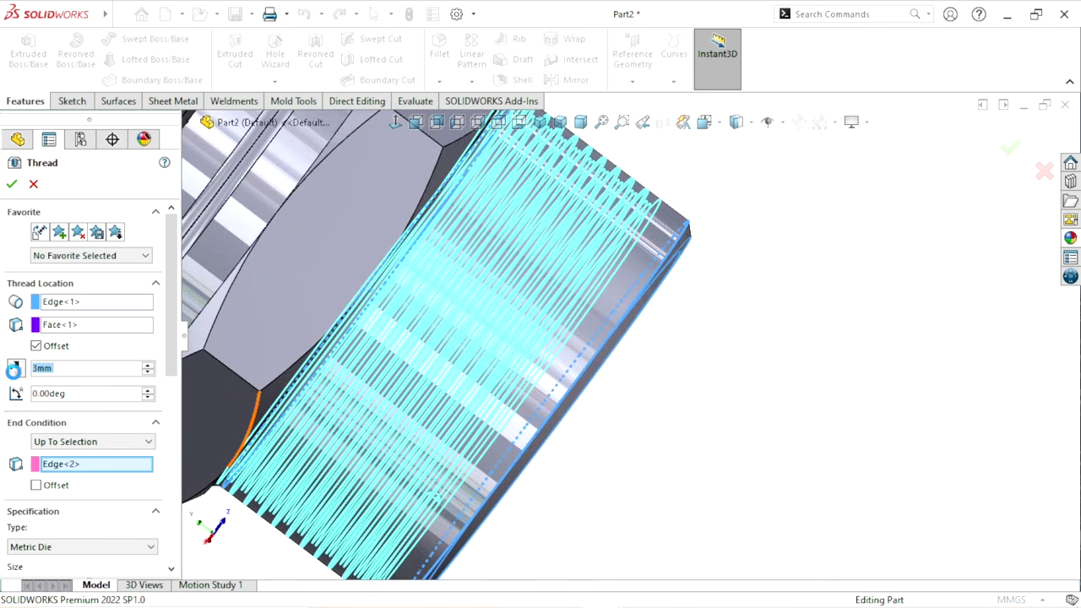
pyautogui.click(15, 369)
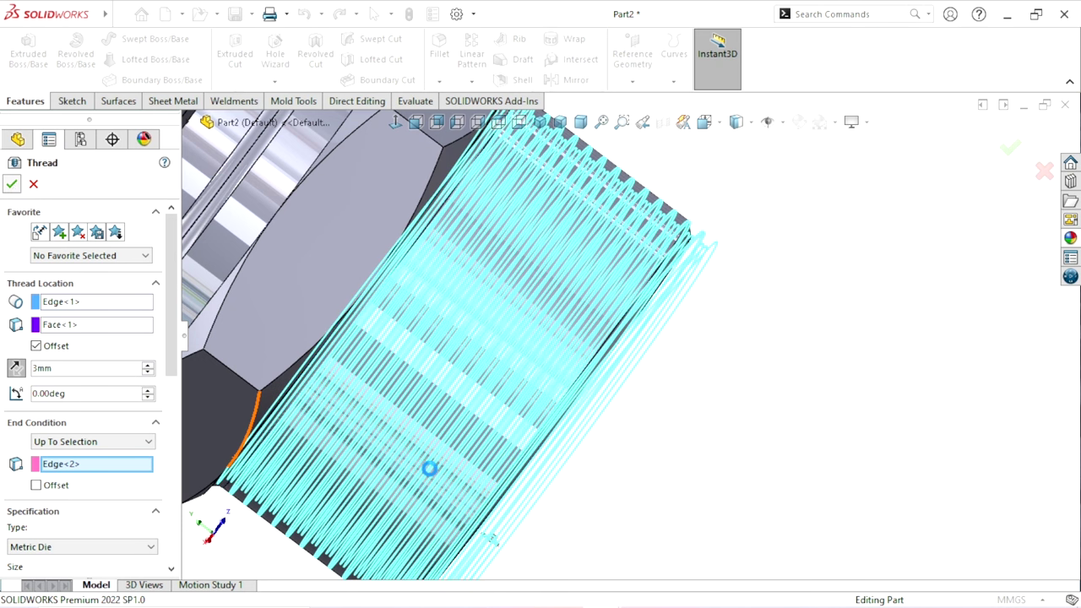
pyautogui.scroll(3, 449, 452)
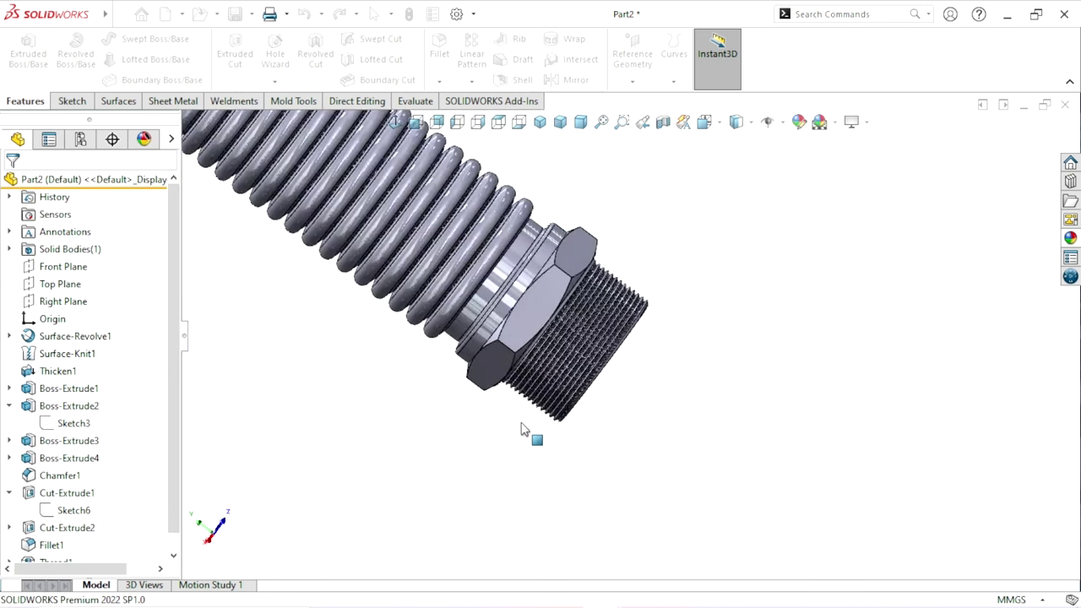
pyautogui.scroll(5, 531, 430)
pyautogui.moveTo(487, 417)
pyautogui.mouseDown(button='middle')
pyautogui.moveTo(565, 256)
pyautogui.moveTo(502, 350)
pyautogui.moveTo(560, 362)
pyautogui.moveTo(580, 350)
pyautogui.moveTo(615, 374)
pyautogui.moveTo(609, 340)
pyautogui.moveTo(618, 372)
pyautogui.moveTo(565, 374)
pyautogui.moveTo(687, 309)
pyautogui.moveTo(584, 423)
pyautogui.moveTo(591, 386)
pyautogui.mouseUp(button='middle')
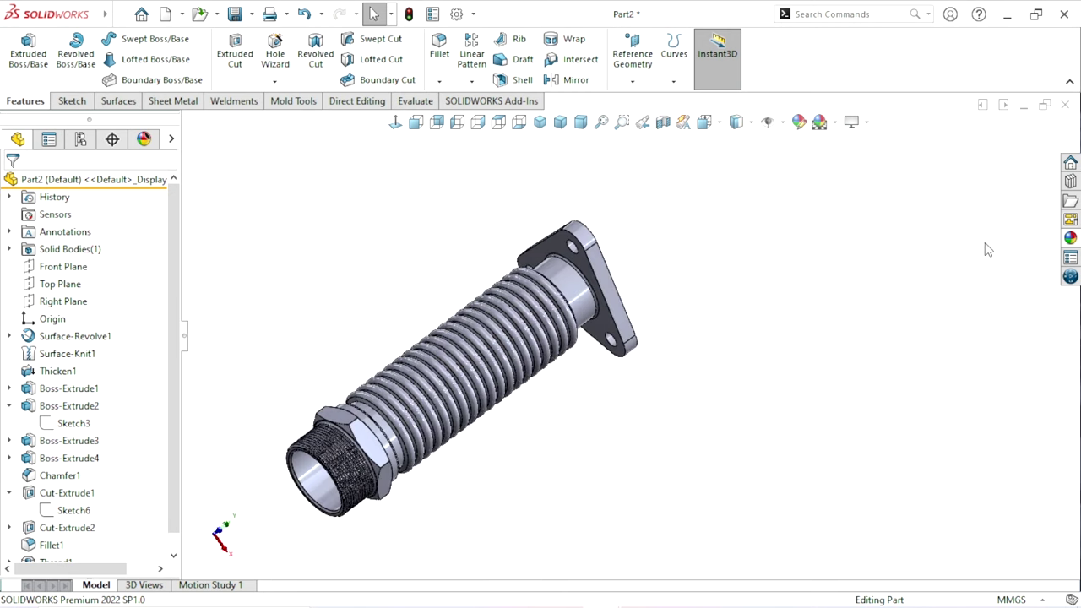
# Apply the brushed steel appearance from the appearance library to the part
pyautogui.click(1066, 240)
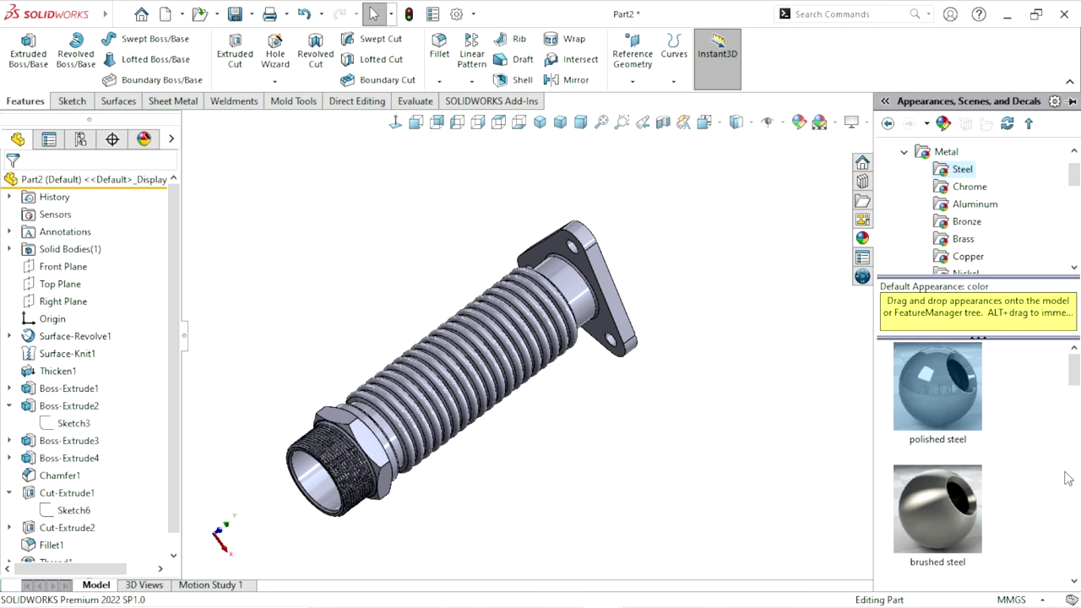
pyautogui.moveTo(1075, 379); pyautogui.dragTo(1076, 393)
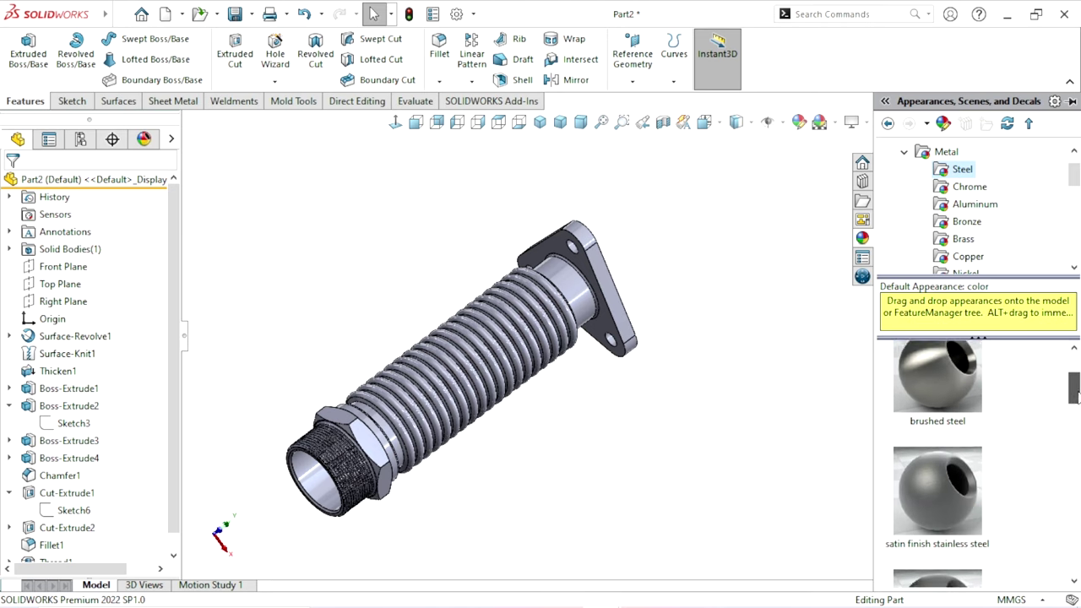
pyautogui.click(933, 412)
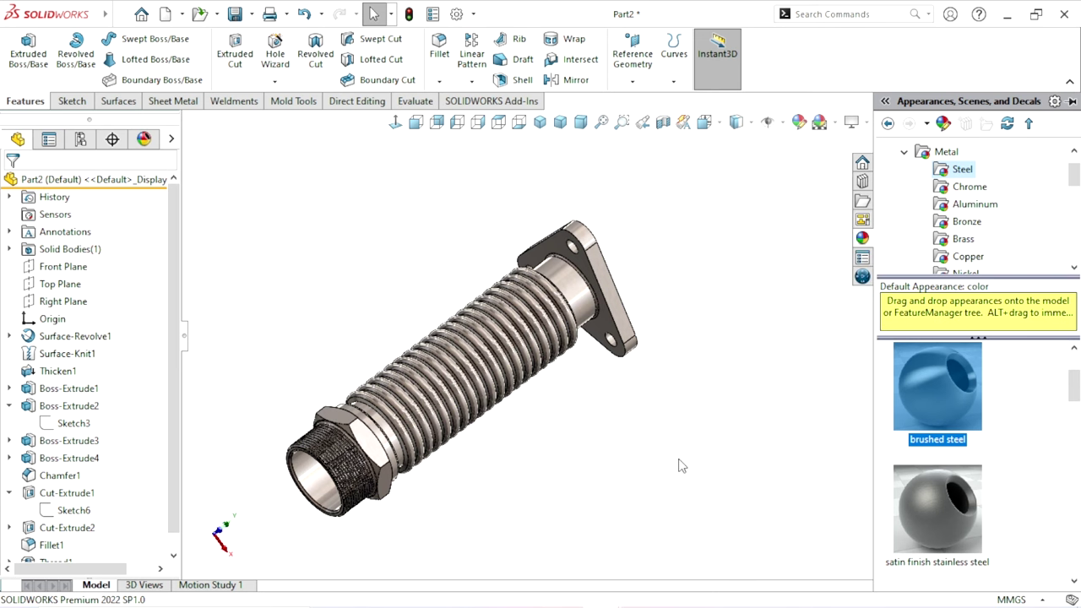
pyautogui.scroll(-5, 601, 321)
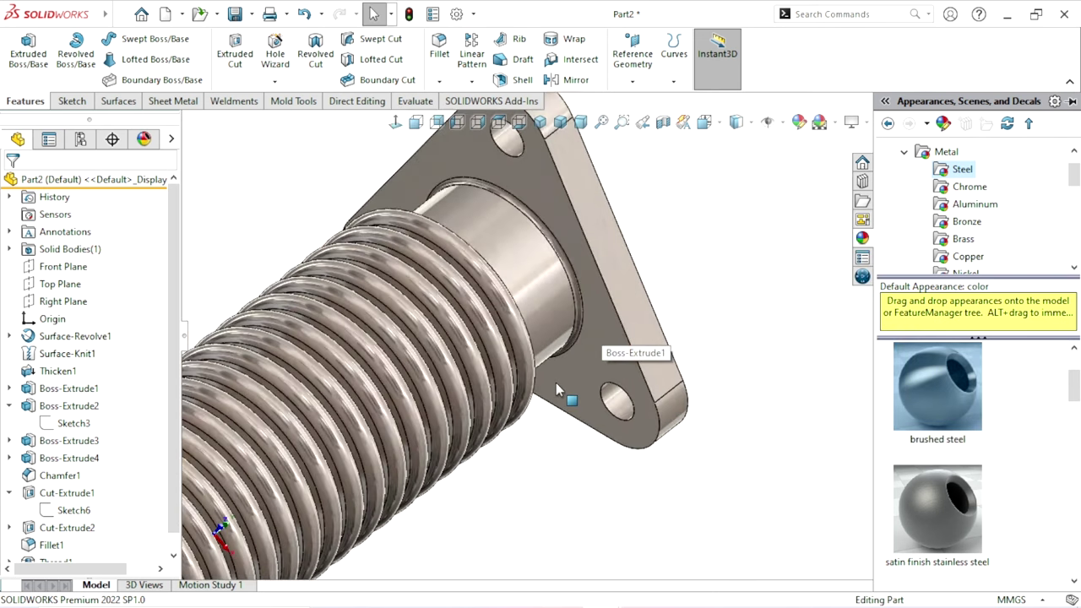
# Zoom to fit and orbit the part to show the flange face and holes
pyautogui.press('f')
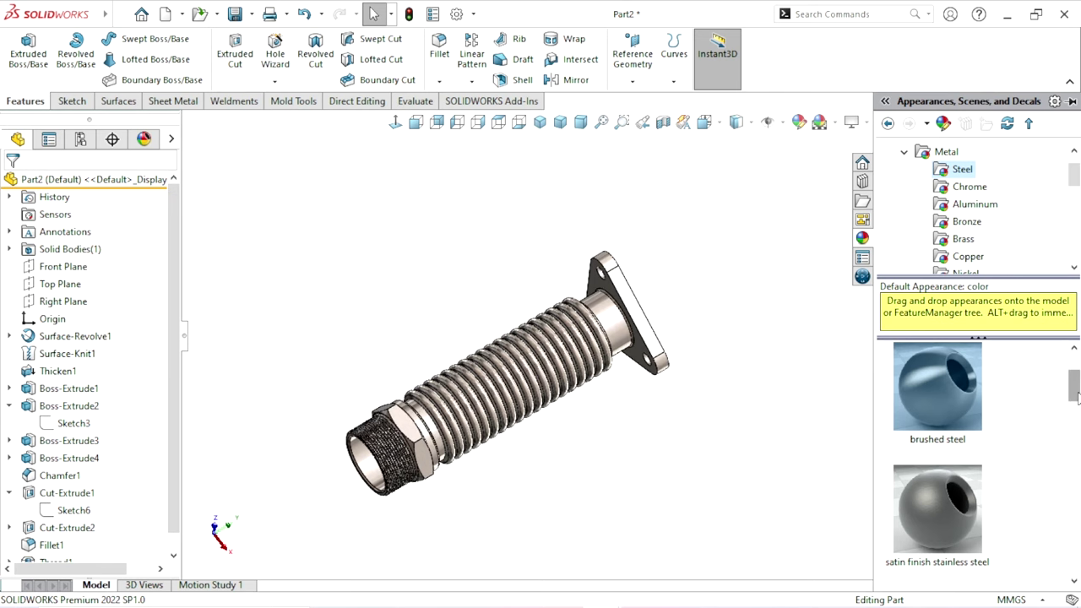
pyautogui.scroll(-5, 1076, 397)
pyautogui.scroll(2, 600, 454)
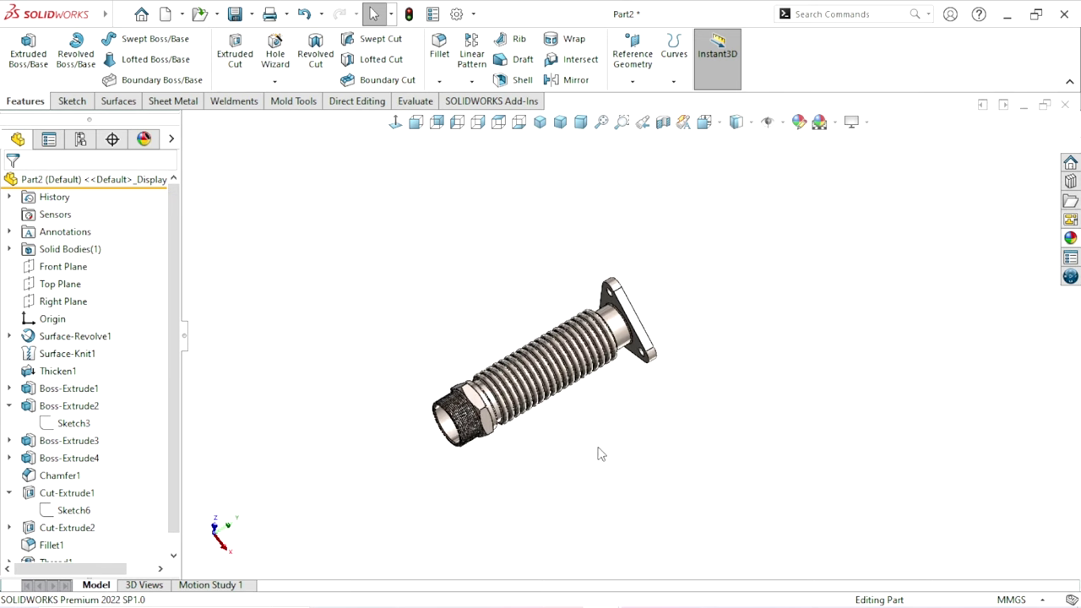
pyautogui.scroll(-3, 597, 454)
pyautogui.moveTo(522, 437)
pyautogui.mouseDown(button='middle')
pyautogui.moveTo(533, 416)
pyautogui.moveTo(403, 398)
pyautogui.moveTo(285, 265)
pyautogui.moveTo(353, 406)
pyautogui.moveTo(447, 442)
pyautogui.moveTo(574, 280)
pyautogui.moveTo(596, 386)
pyautogui.mouseUp(button='middle')
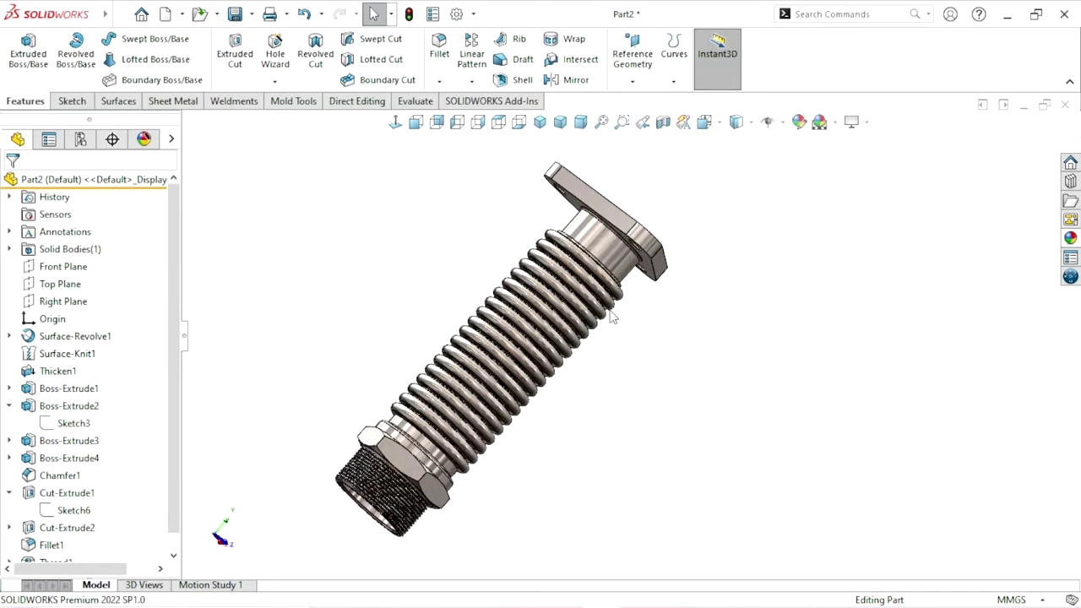
pyautogui.moveTo(615, 439)
pyautogui.mouseDown(button='middle')
pyautogui.moveTo(619, 379)
pyautogui.moveTo(719, 314)
pyautogui.moveTo(605, 389)
pyautogui.mouseUp(button='middle')
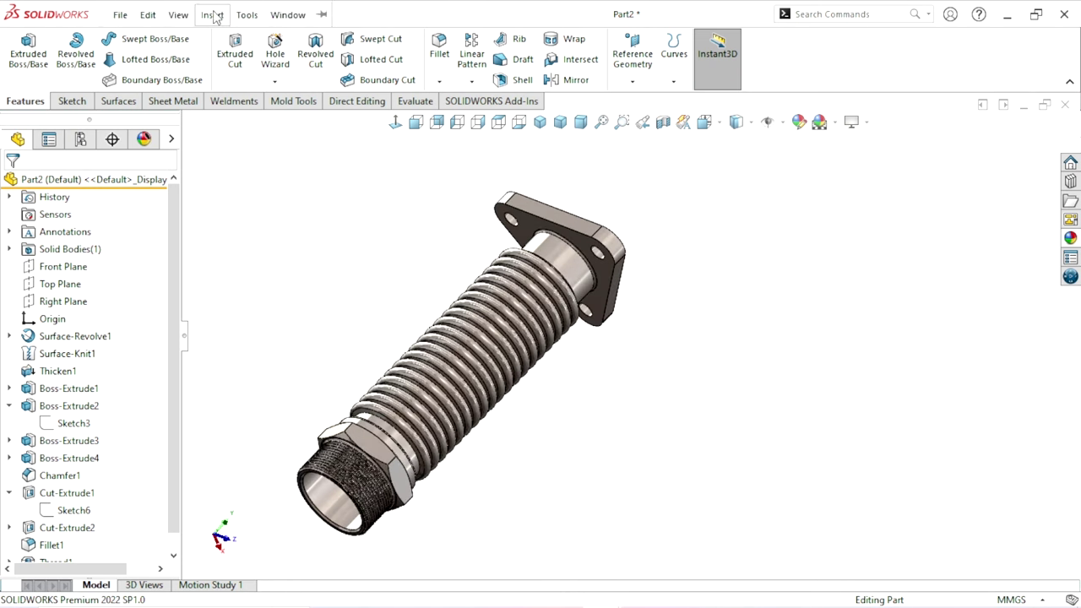
# Launch the Flex feature from Insert > Features > Flex
pyautogui.click(212, 14)
pyautogui.click(247, 15)
pyautogui.click(212, 15)
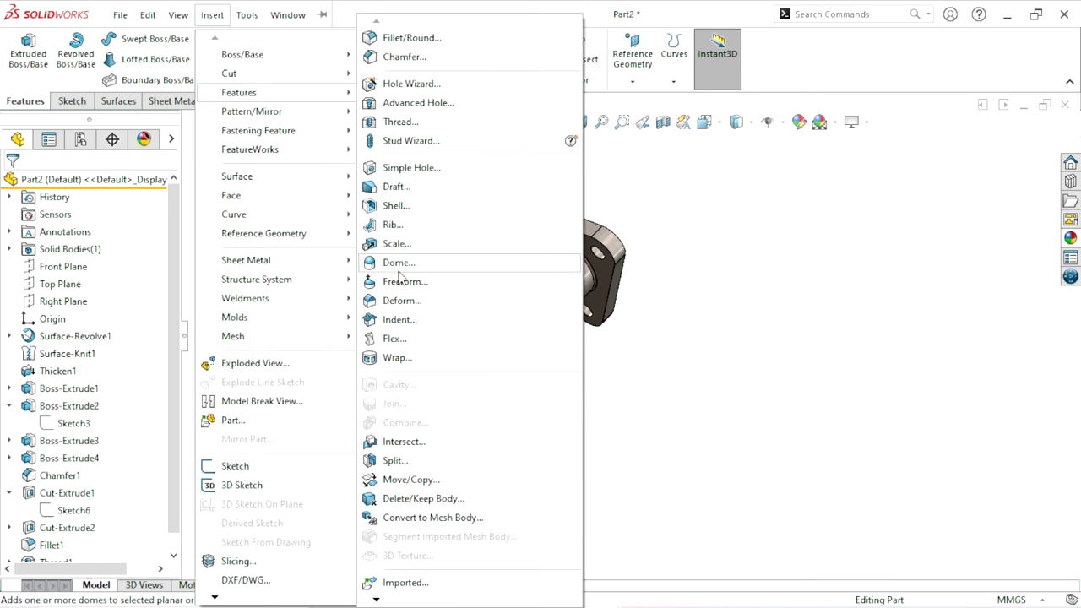
pyautogui.click(393, 339)
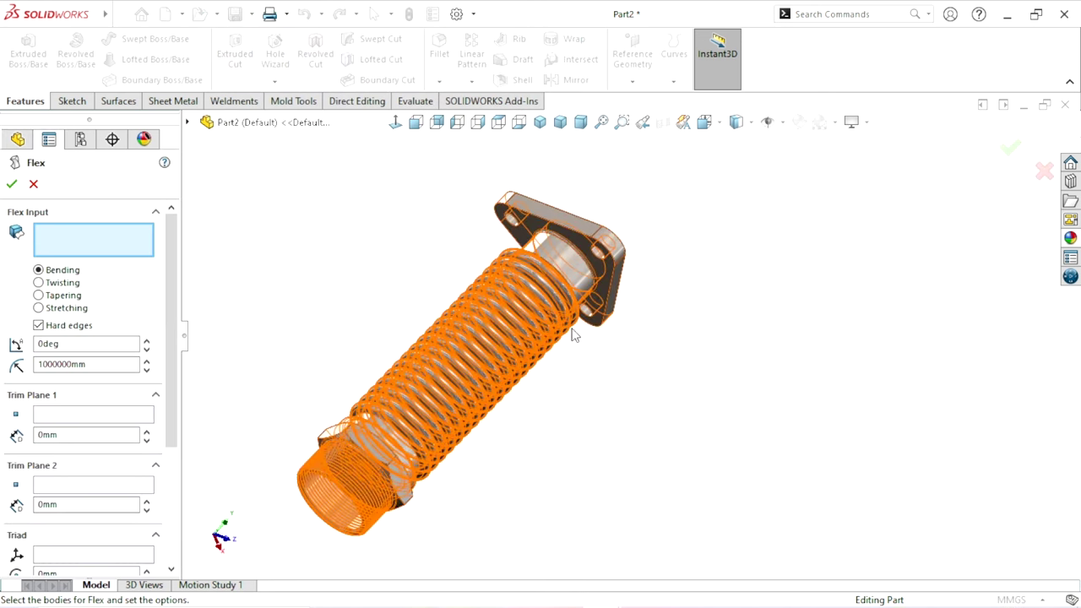
# Use the Thread1 body as Flex input with trim planes offset 40mm and 20mm
pyautogui.click(521, 344)
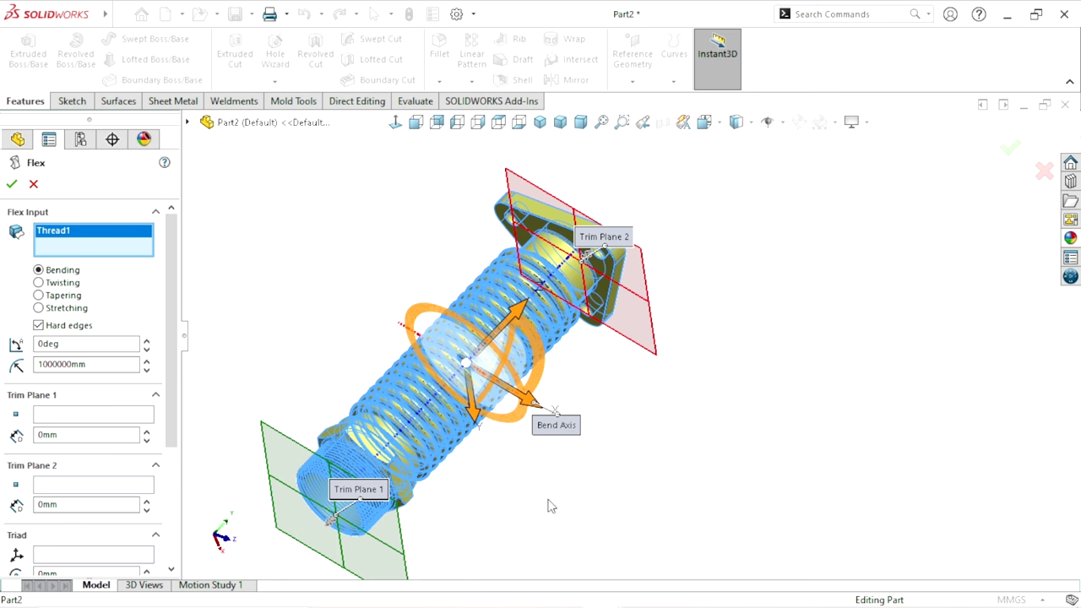
pyautogui.moveTo(628, 391)
pyautogui.mouseDown(button='middle')
pyautogui.moveTo(677, 439)
pyautogui.moveTo(672, 430)
pyautogui.mouseUp(button='middle')
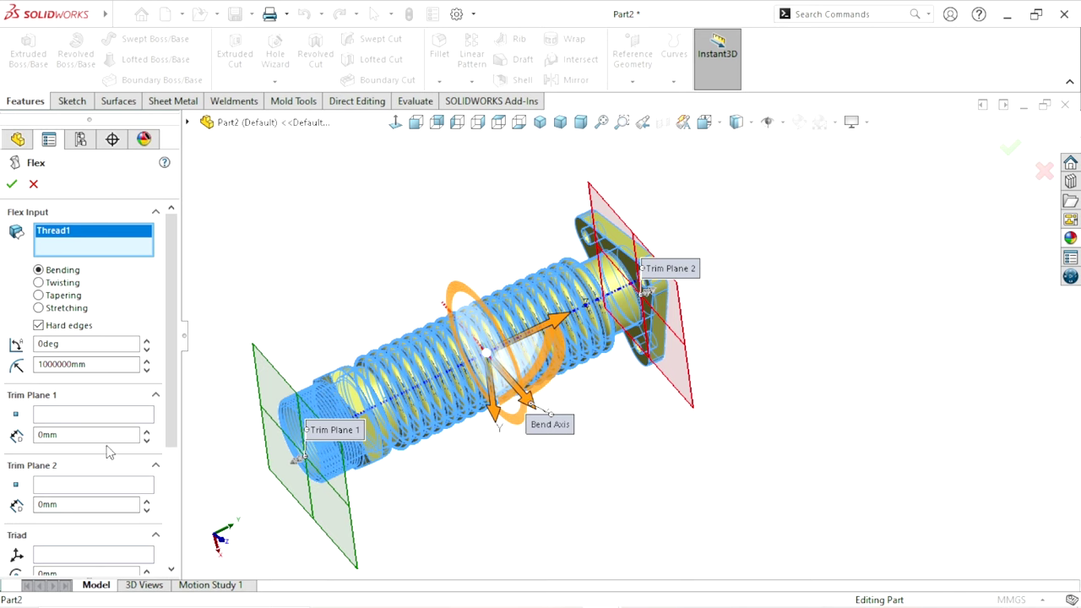
pyautogui.click(46, 415)
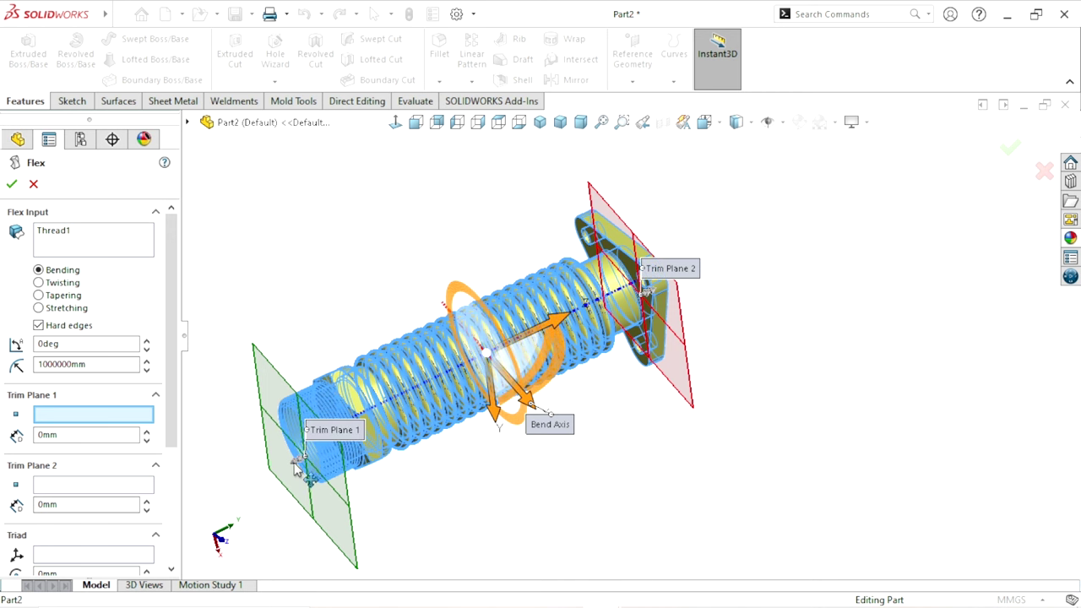
pyautogui.moveTo(338, 431)
pyautogui.mouseDown()
pyautogui.moveTo(358, 448)
pyautogui.moveTo(378, 434)
pyautogui.mouseUp()
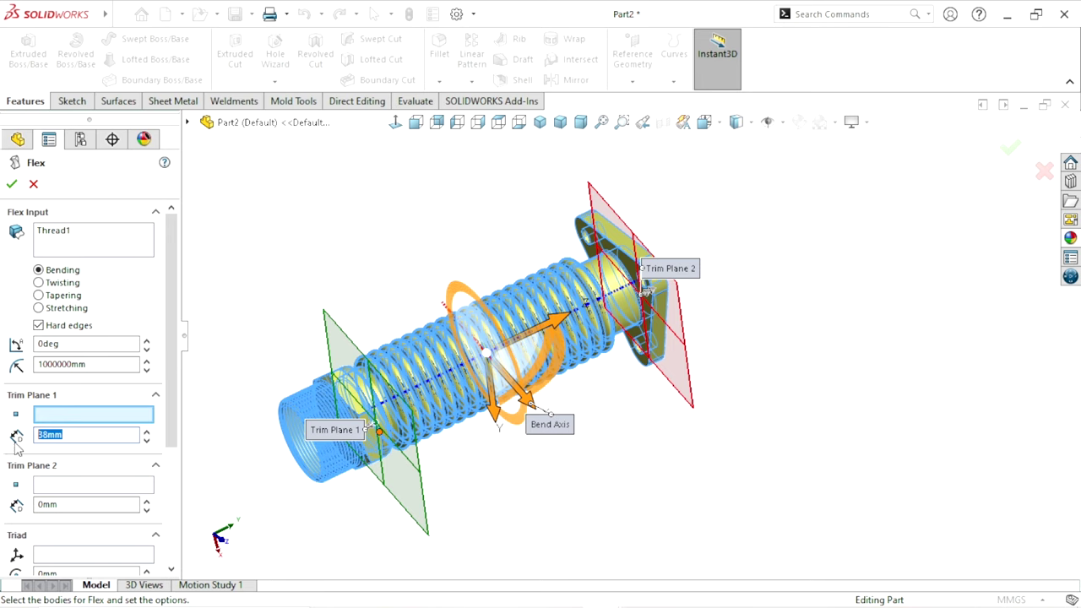
pyautogui.write('0')
pyautogui.press('Tab')
pyautogui.write('20')
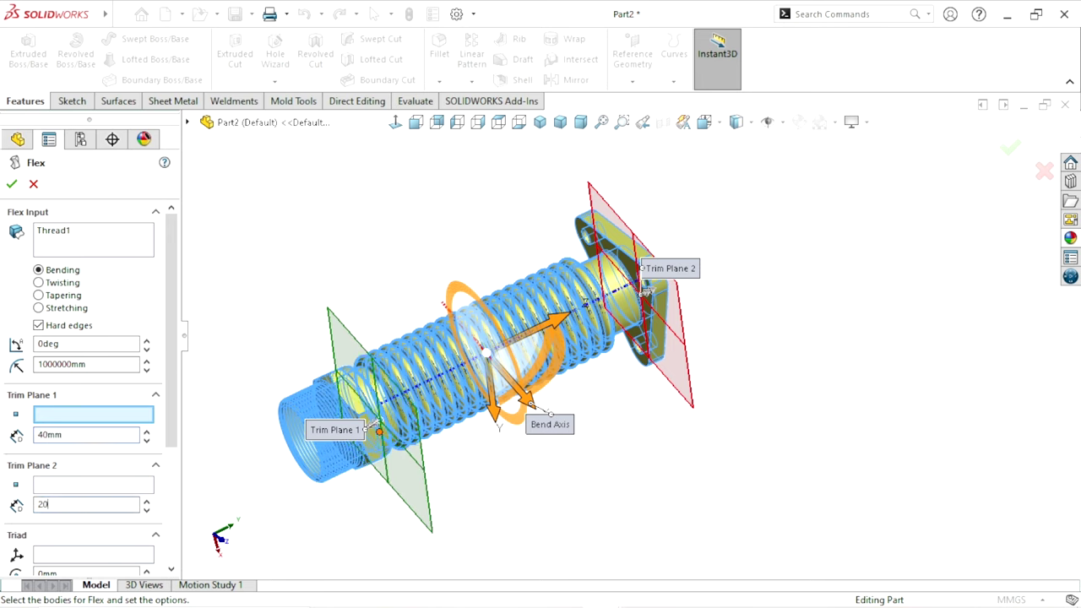
pyautogui.press('Tab')
pyautogui.moveTo(618, 428)
pyautogui.mouseDown(button='middle')
pyautogui.moveTo(714, 321)
pyautogui.moveTo(734, 386)
pyautogui.mouseUp(button='middle')
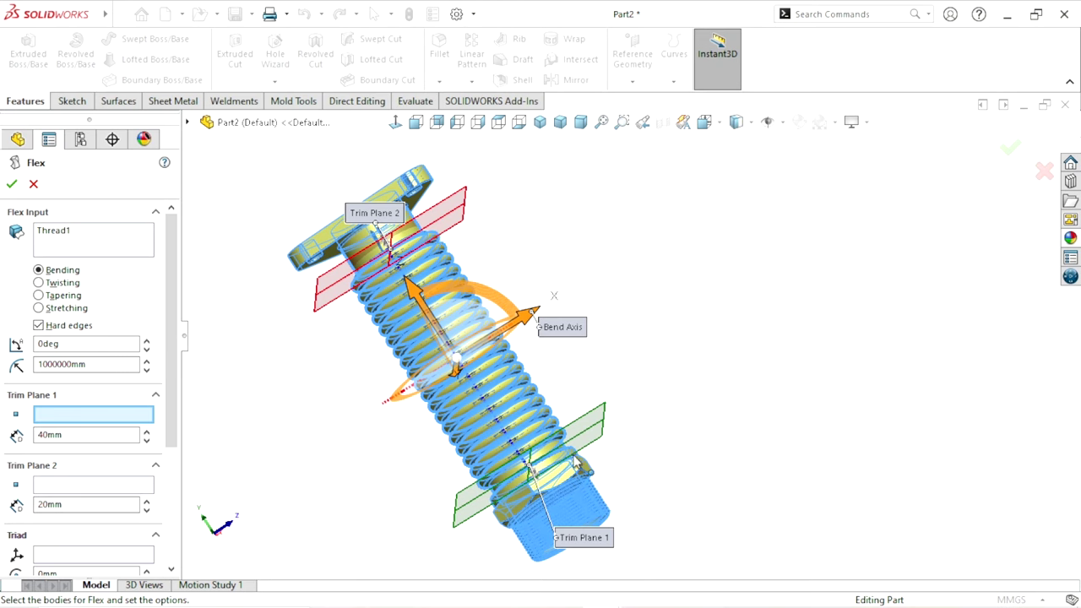
# Set a 90° bend angle, then make the radius negative (-152mm) to reverse the bend
pyautogui.doubleClick(80, 344)
pyautogui.write('90')
pyautogui.press('Return')
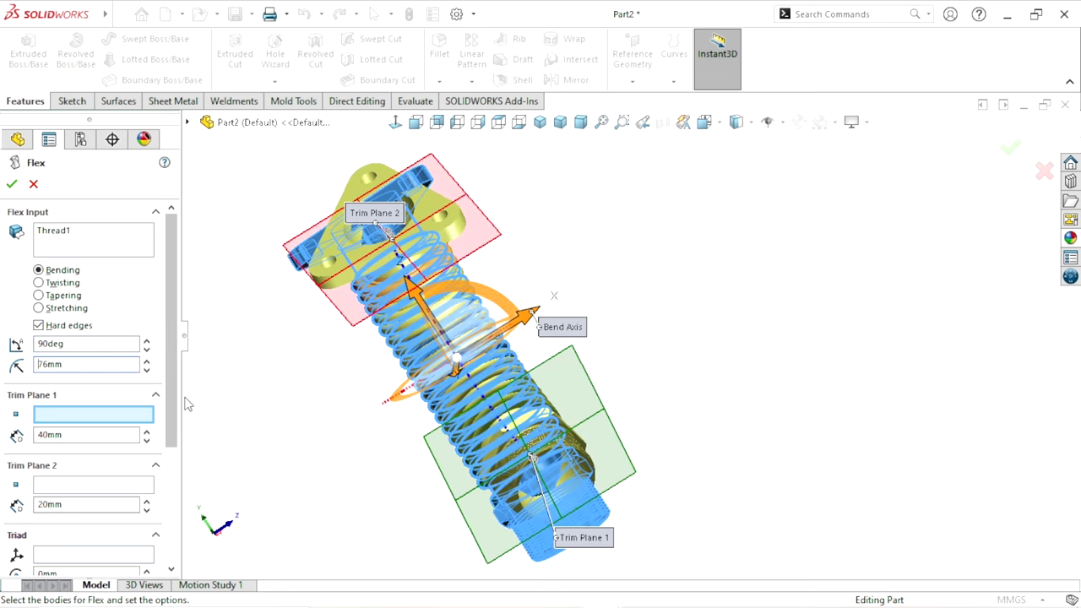
pyautogui.moveTo(647, 405)
pyautogui.mouseDown(button='middle')
pyautogui.moveTo(525, 432)
pyautogui.moveTo(531, 415)
pyautogui.mouseUp(button='middle')
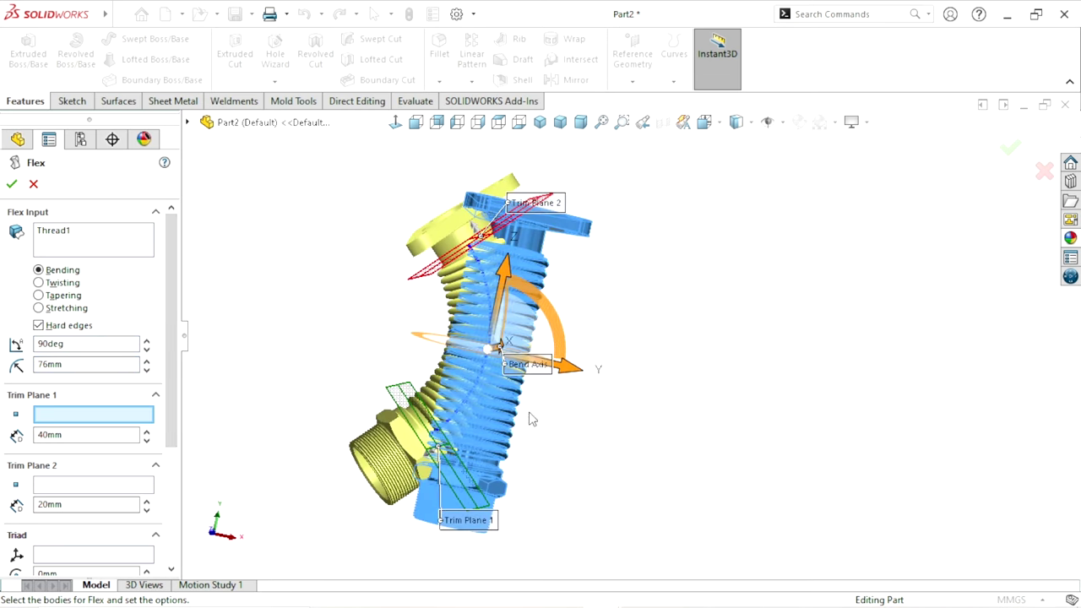
pyautogui.scroll(-5, 557, 448)
pyautogui.scroll(3, 570, 470)
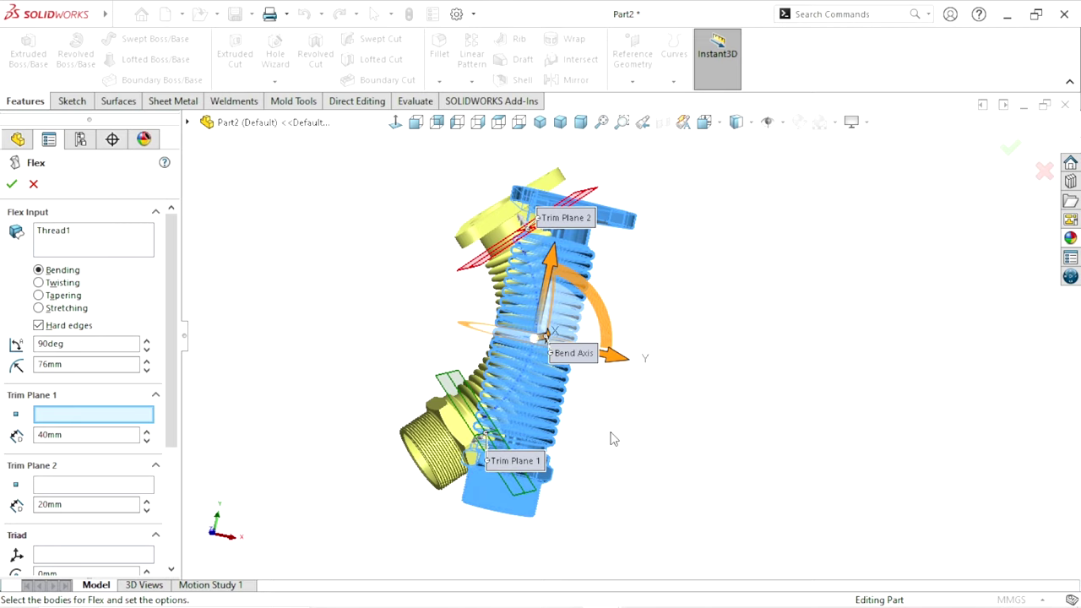
pyautogui.moveTo(613, 438)
pyautogui.mouseDown(button='middle')
pyautogui.moveTo(676, 344)
pyautogui.moveTo(616, 430)
pyautogui.moveTo(379, 347)
pyautogui.moveTo(681, 373)
pyautogui.moveTo(645, 384)
pyautogui.moveTo(693, 430)
pyautogui.moveTo(630, 312)
pyautogui.moveTo(625, 383)
pyautogui.moveTo(663, 321)
pyautogui.moveTo(645, 323)
pyautogui.moveTo(582, 277)
pyautogui.mouseUp(button='middle')
pyautogui.scroll(-3, 676, 368)
pyautogui.scroll(3, 675, 407)
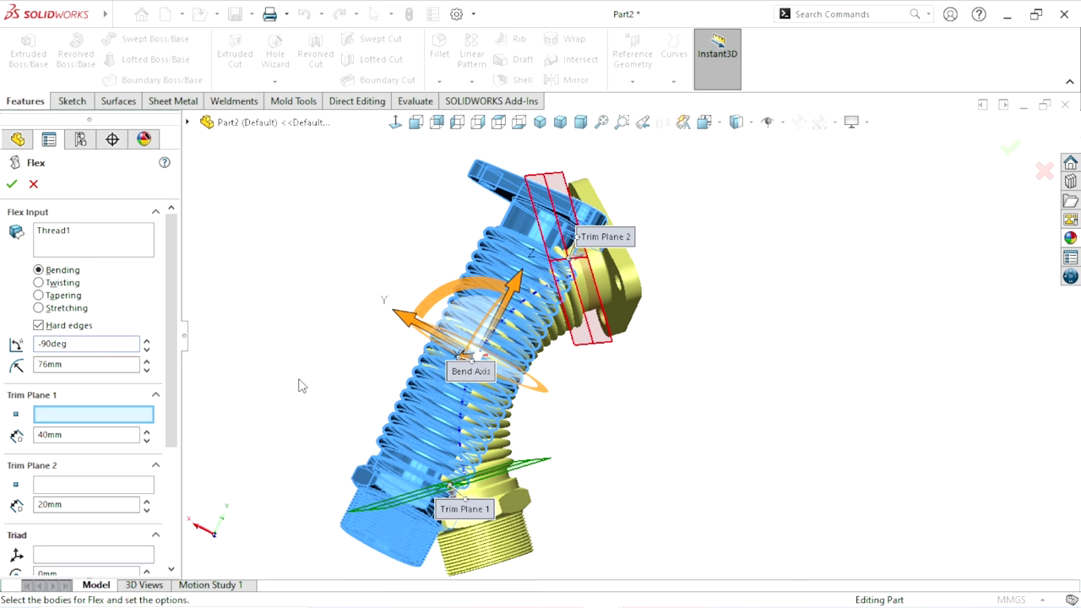
pyautogui.write('-')
pyautogui.scroll(4, 676, 405)
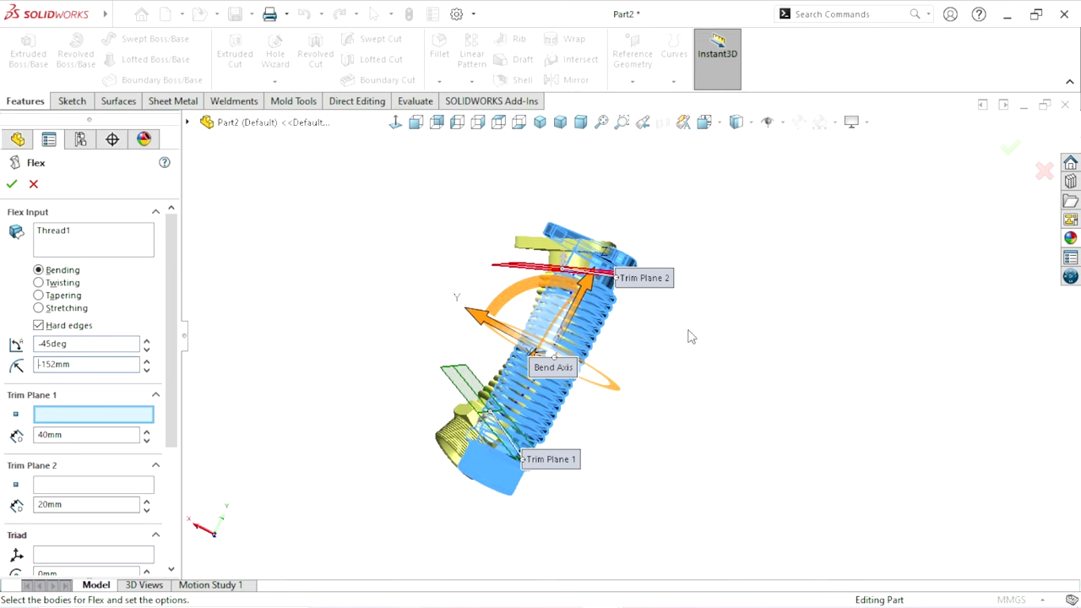
pyautogui.scroll(-2, 688, 337)
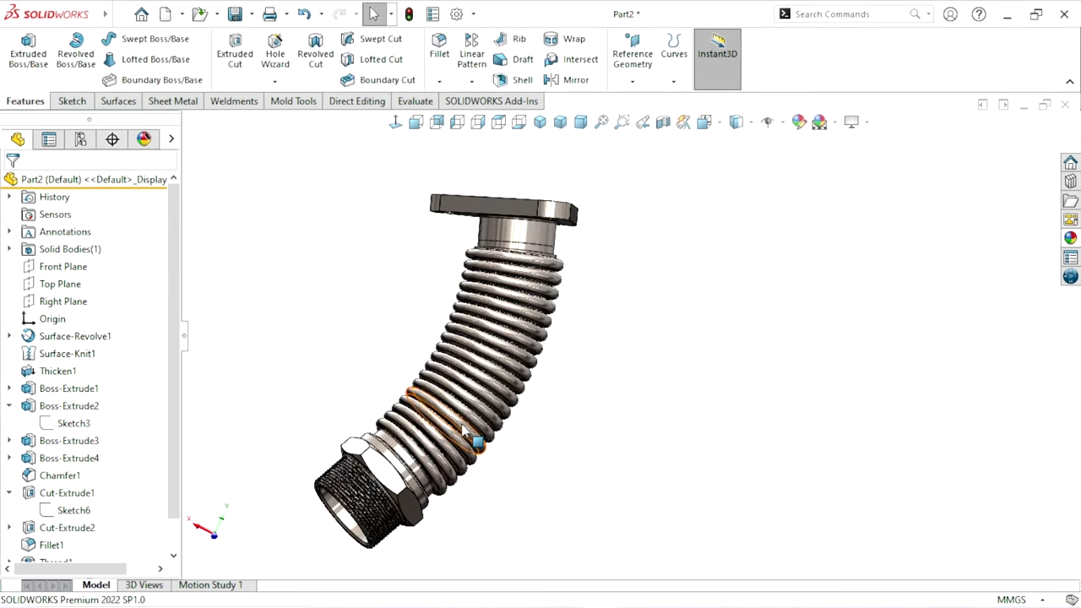
pyautogui.scroll(3, 507, 326)
pyautogui.scroll(-3, 629, 324)
pyautogui.moveTo(567, 389)
pyautogui.mouseDown(button='middle')
pyautogui.moveTo(525, 480)
pyautogui.moveTo(524, 380)
pyautogui.moveTo(437, 242)
pyautogui.moveTo(485, 323)
pyautogui.moveTo(501, 511)
pyautogui.moveTo(355, 326)
pyautogui.moveTo(463, 414)
pyautogui.moveTo(254, 420)
pyautogui.mouseUp(button='middle')
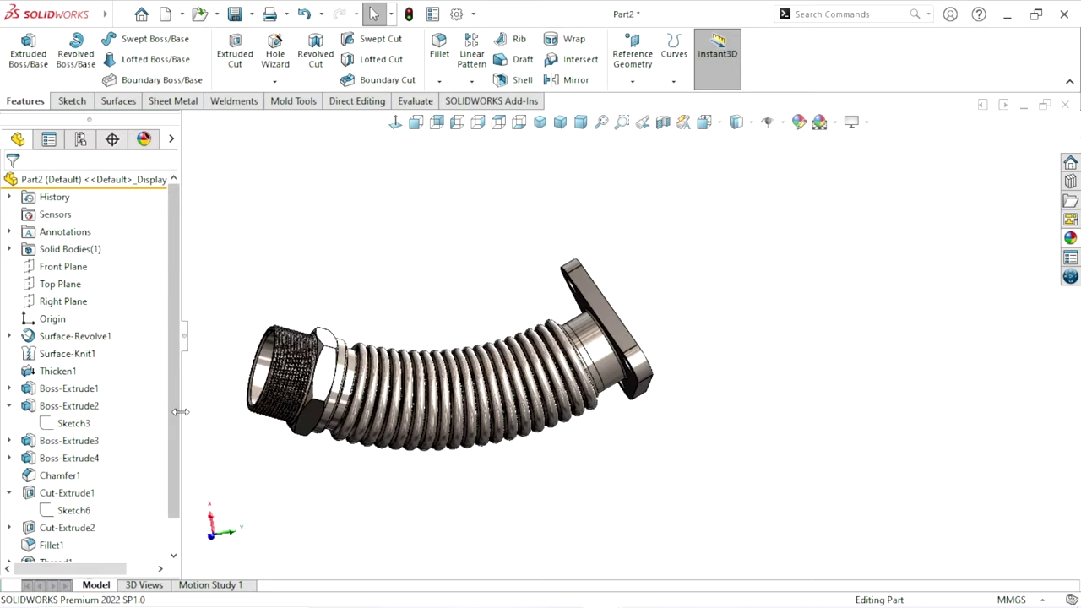
pyautogui.scroll(-2, 84, 473)
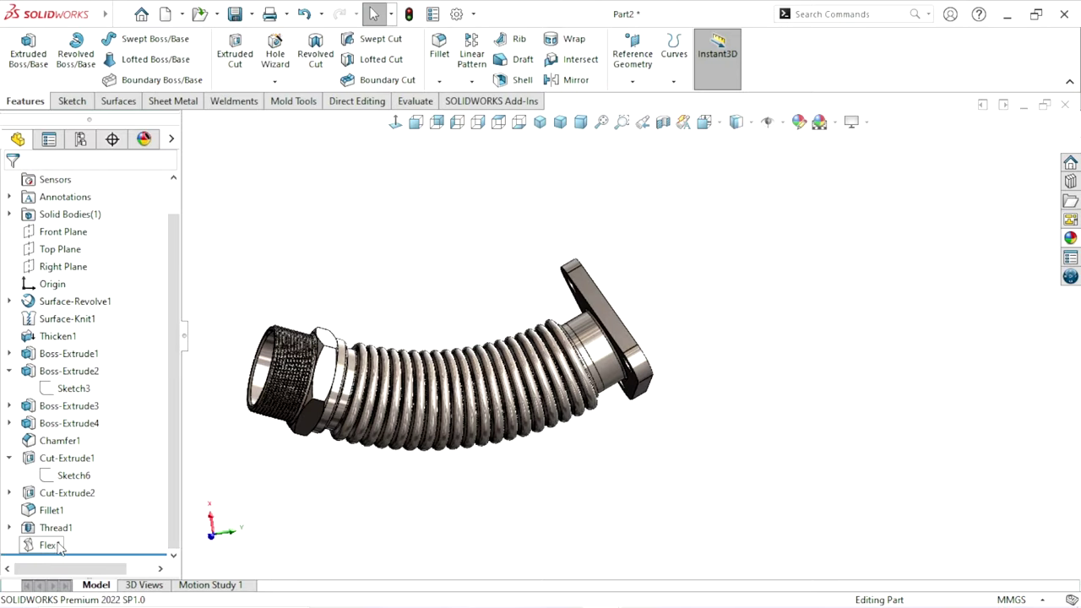
pyautogui.click(51, 546)
# Edit Flex1 to a -90° bend with a -152mm radius
pyautogui.click(71, 496)
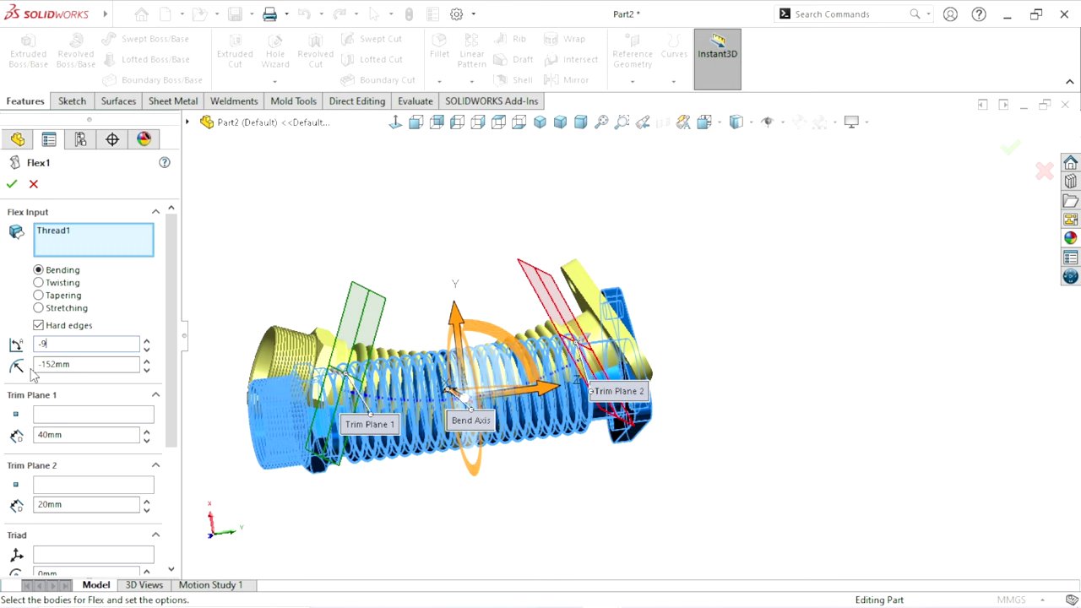
pyautogui.click(13, 186)
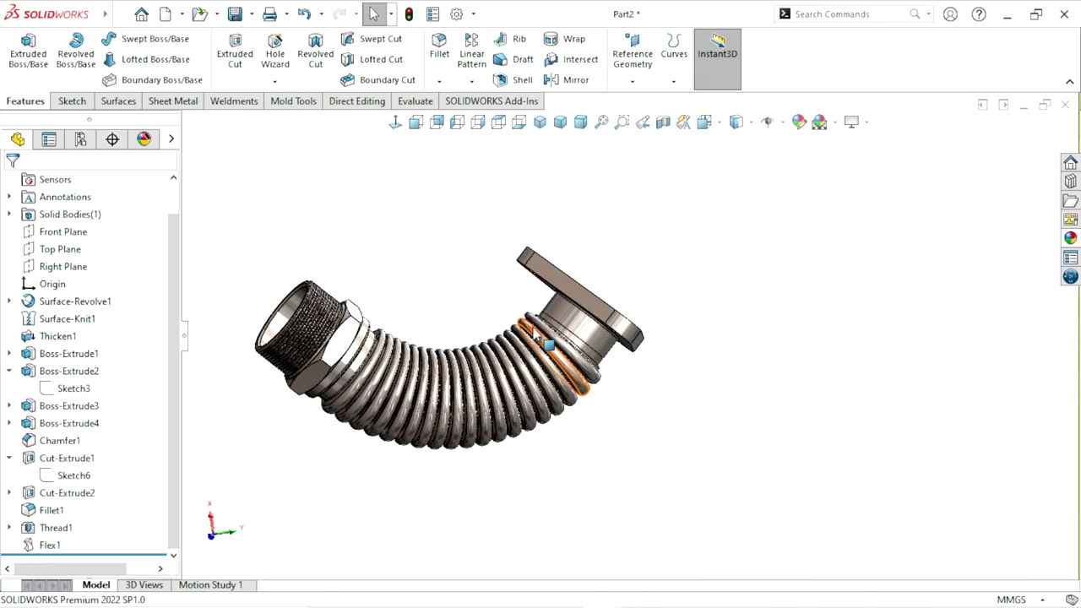
pyautogui.moveTo(479, 458); pyautogui.dragTo(548, 417, button='middle')
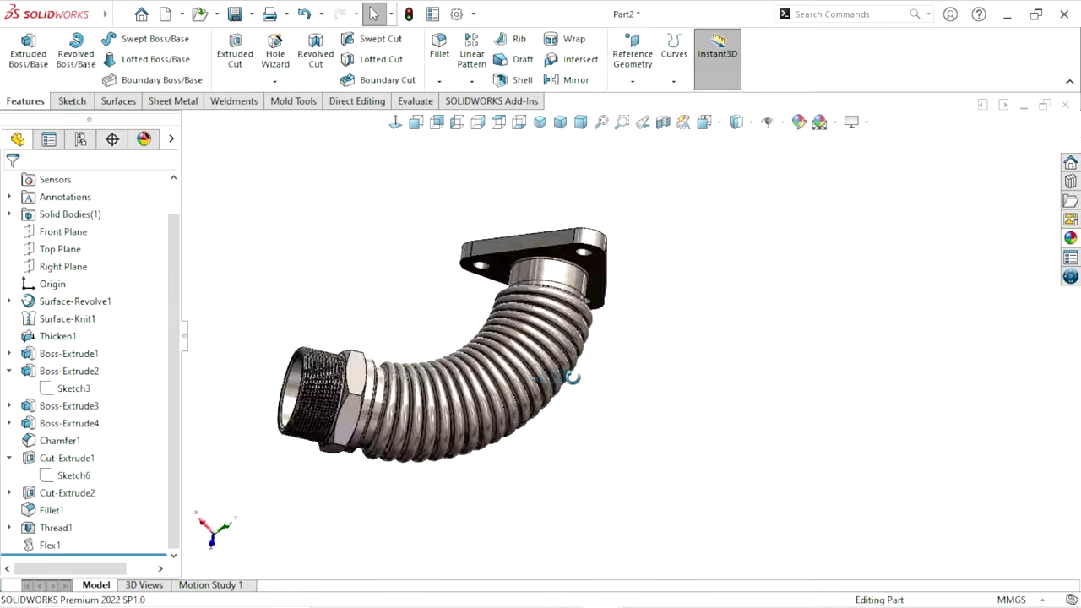
pyautogui.moveTo(571, 516)
pyautogui.mouseDown(button='middle')
pyautogui.moveTo(755, 483)
pyautogui.moveTo(706, 321)
pyautogui.mouseUp(button='middle')
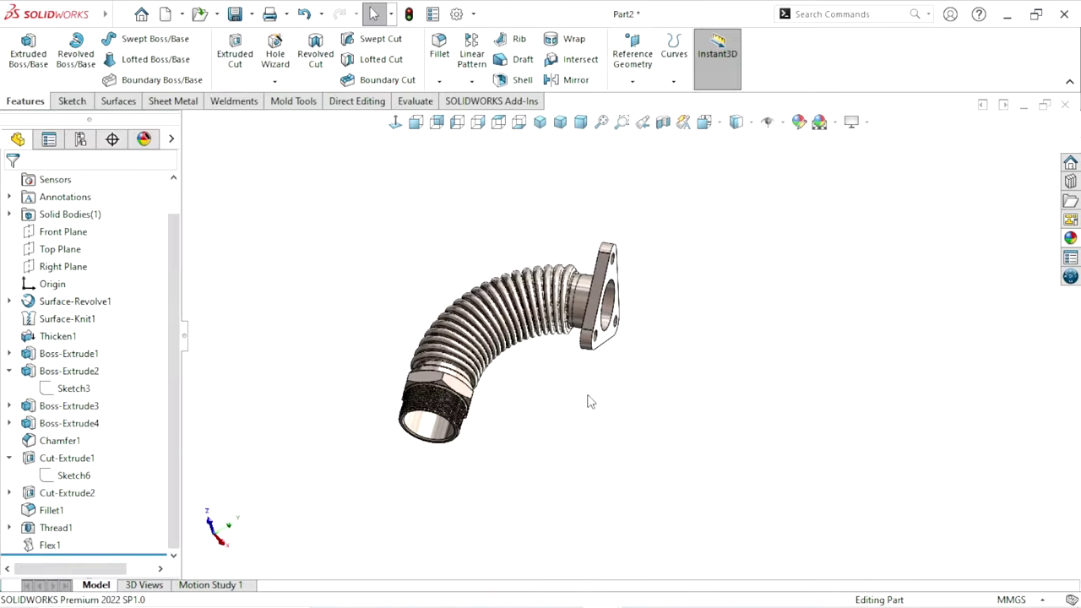
pyautogui.scroll(-3, 590, 402)
pyautogui.moveTo(541, 372); pyautogui.dragTo(552, 446, button='middle')
pyautogui.scroll(3, 677, 367)
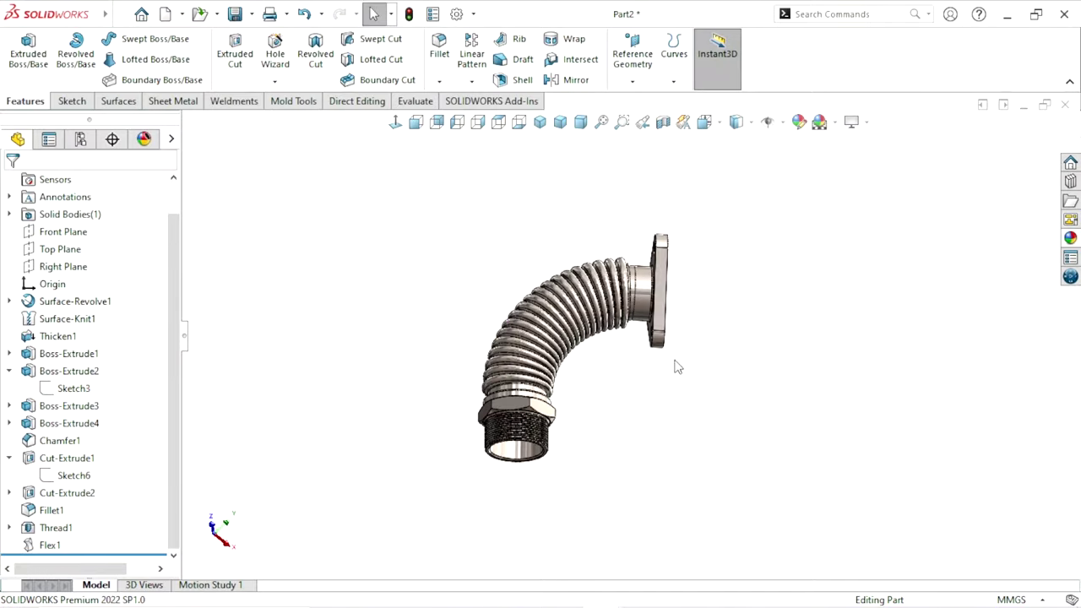
pyautogui.moveTo(572, 293); pyautogui.dragTo(686, 480, button='middle')
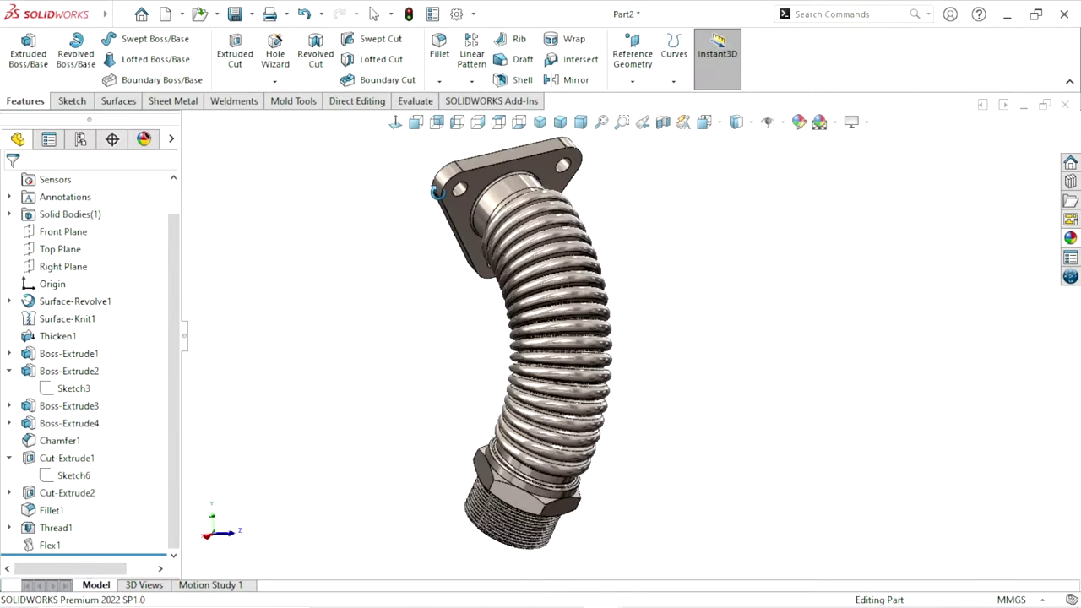
pyautogui.scroll(-2, 610, 341)
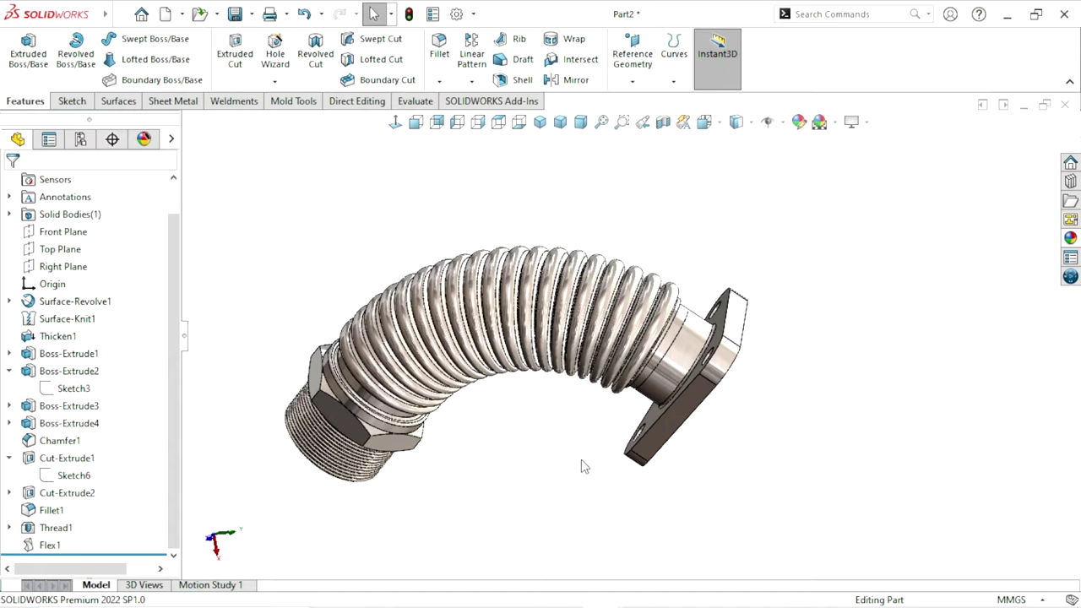
pyautogui.moveTo(581, 460)
pyautogui.mouseDown(button='middle')
pyautogui.moveTo(355, 332)
pyautogui.moveTo(598, 423)
pyautogui.moveTo(622, 381)
pyautogui.mouseUp(button='middle')
pyautogui.scroll(-2, 673, 363)
pyautogui.scroll(2, 622, 382)
pyautogui.scroll(-2, 622, 381)
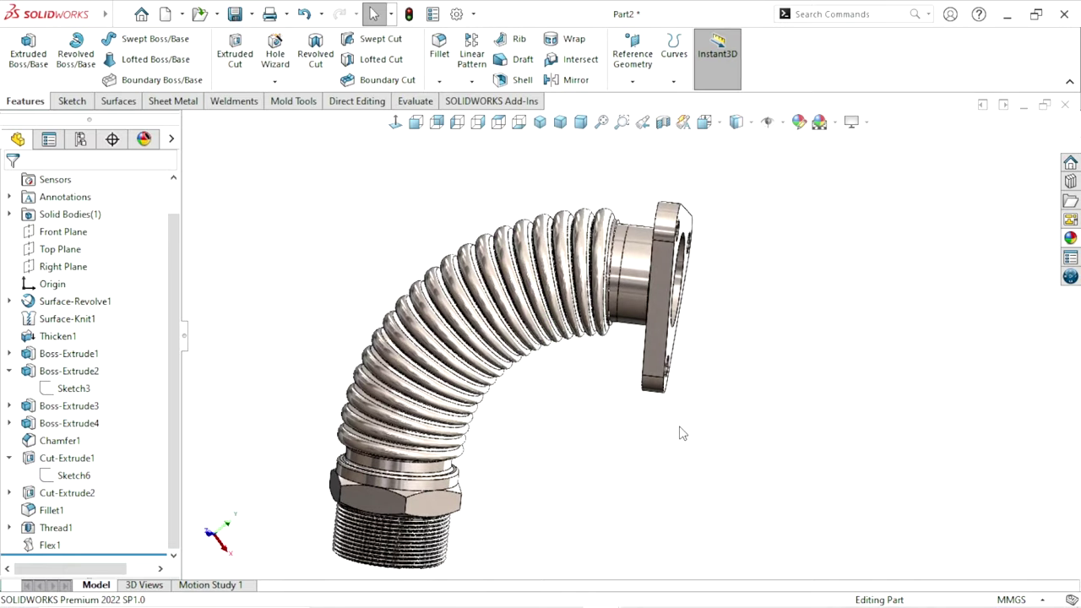
pyautogui.moveTo(681, 435); pyautogui.dragTo(647, 449, button='middle')
pyautogui.scroll(2, 647, 447)
pyautogui.scroll(-2, 647, 405)
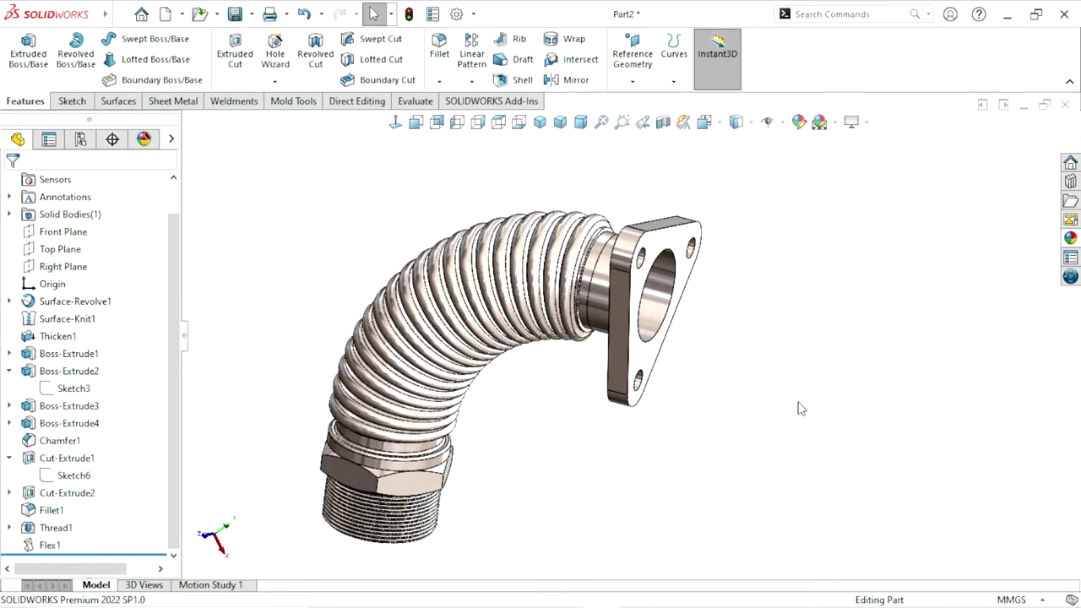